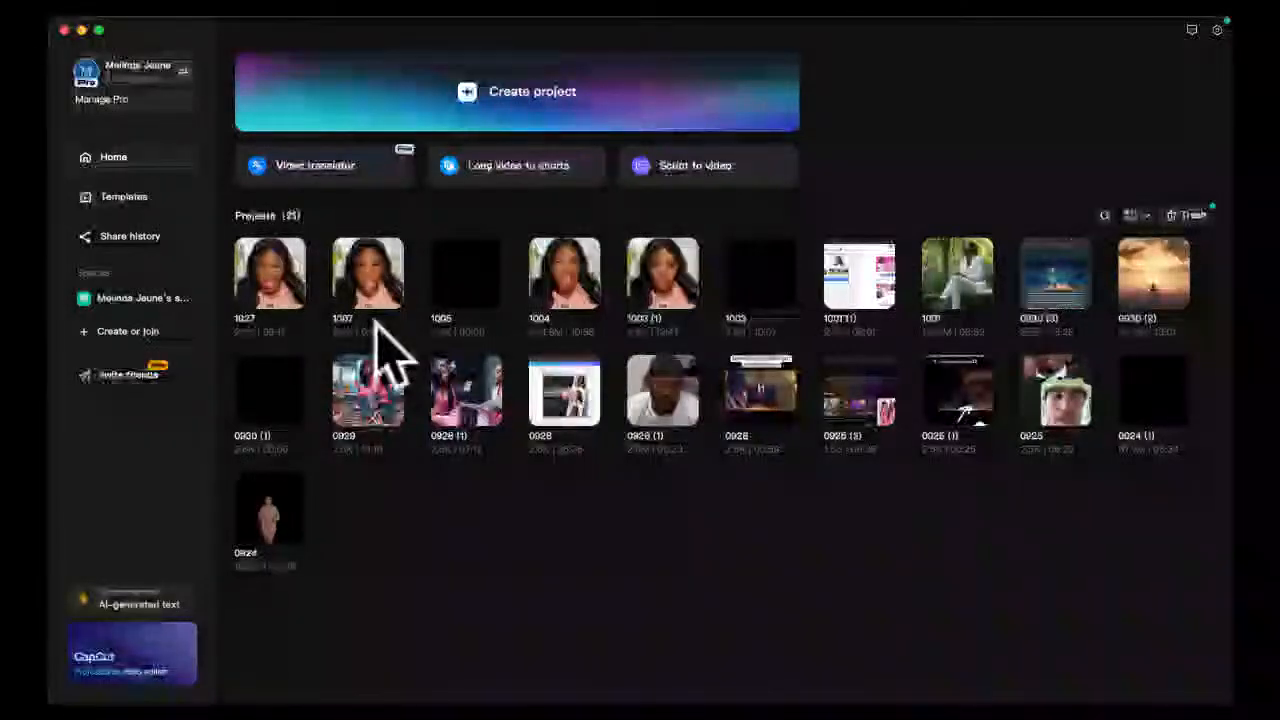
# - Create a new video project and reveal the remaining editing tool categories, through AI avatars
pyautogui.click(580, 82)
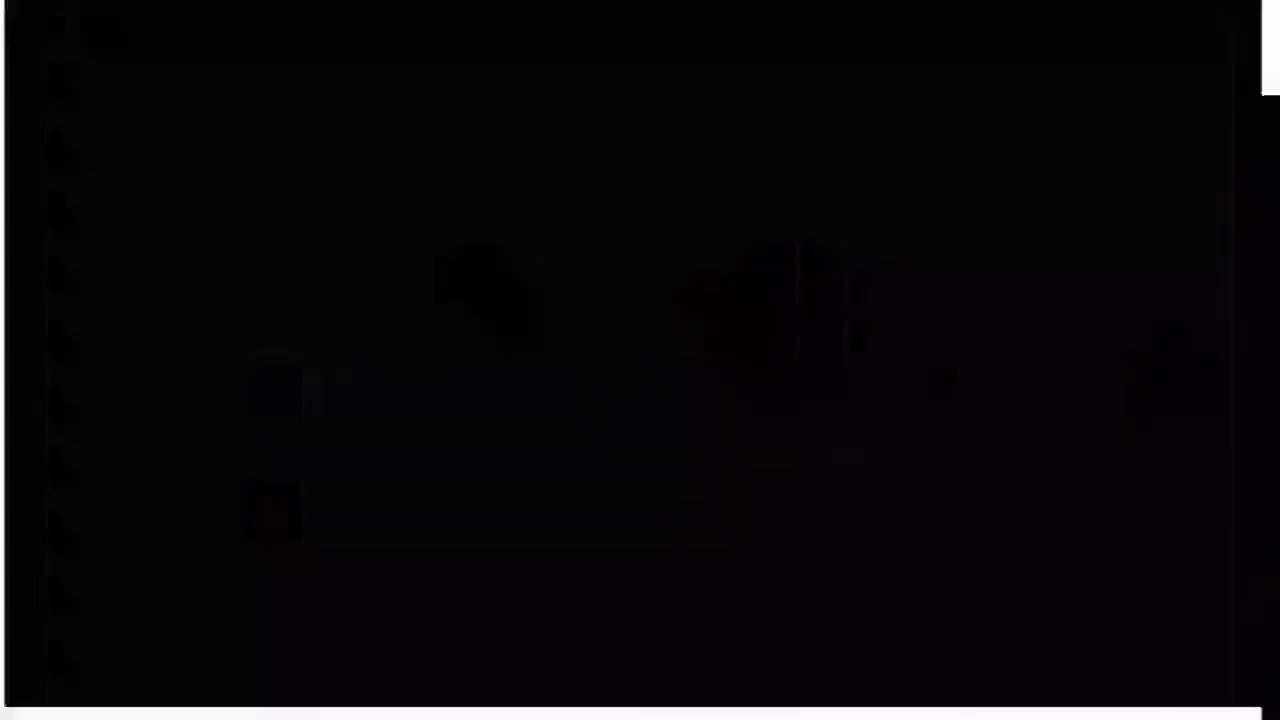
pyautogui.click(806, 40)
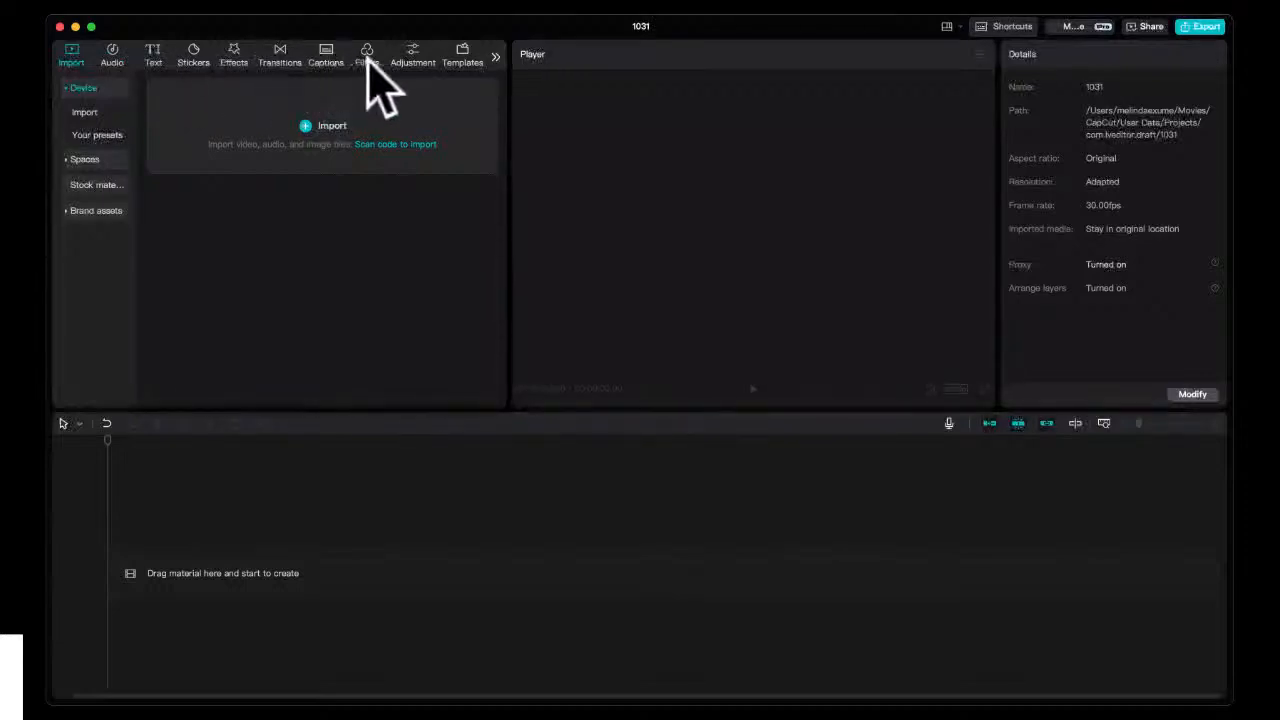
pyautogui.click(495, 57)
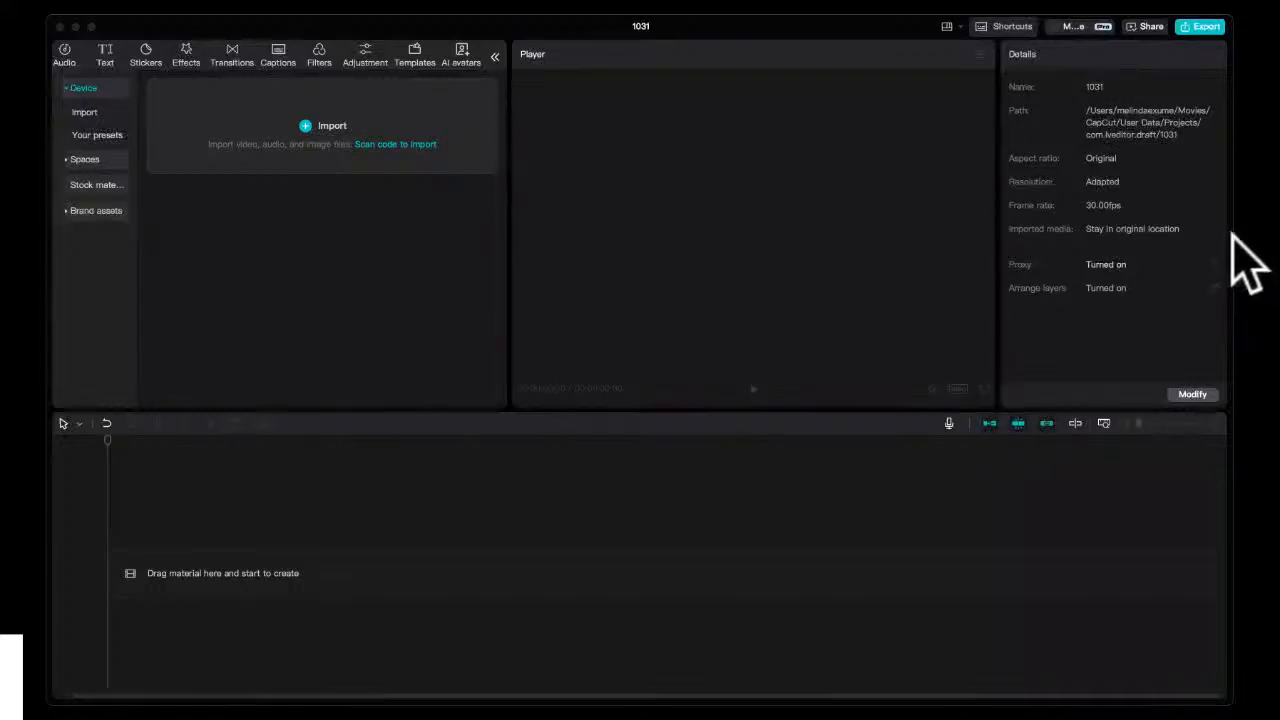
pyautogui.moveTo(0, 232); pyautogui.dragTo(324, 236)
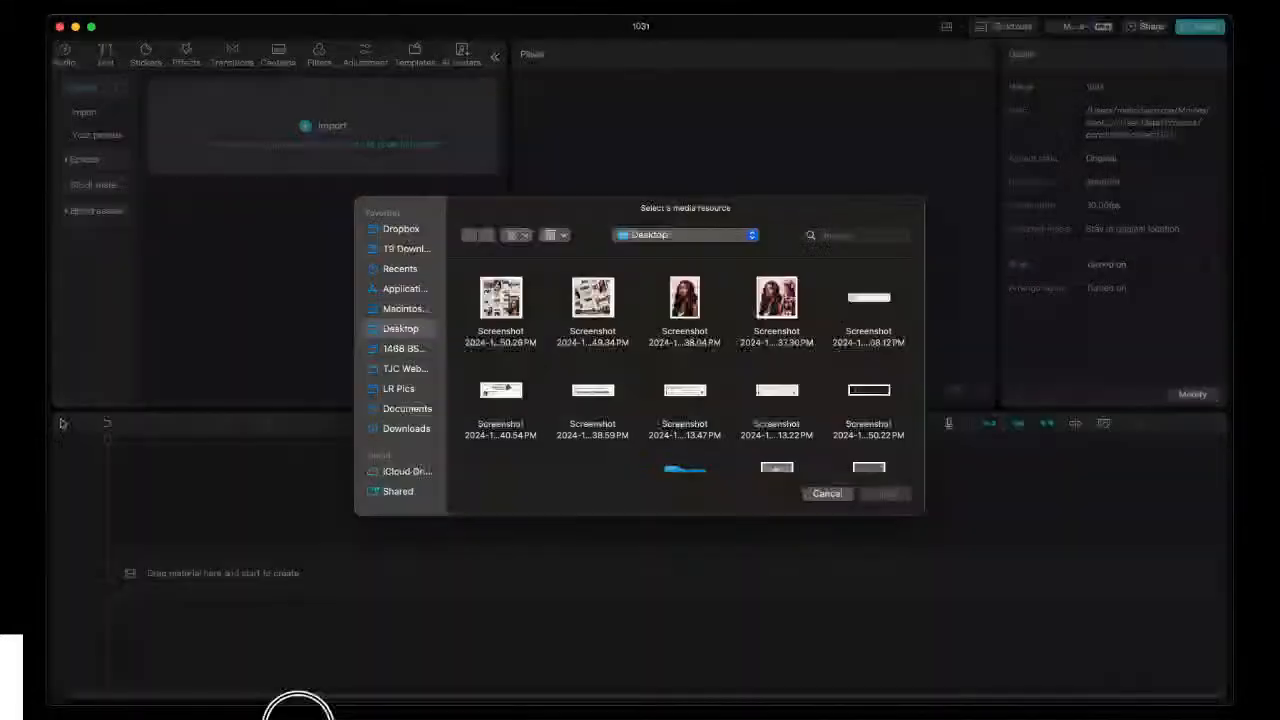
pyautogui.click(826, 498)
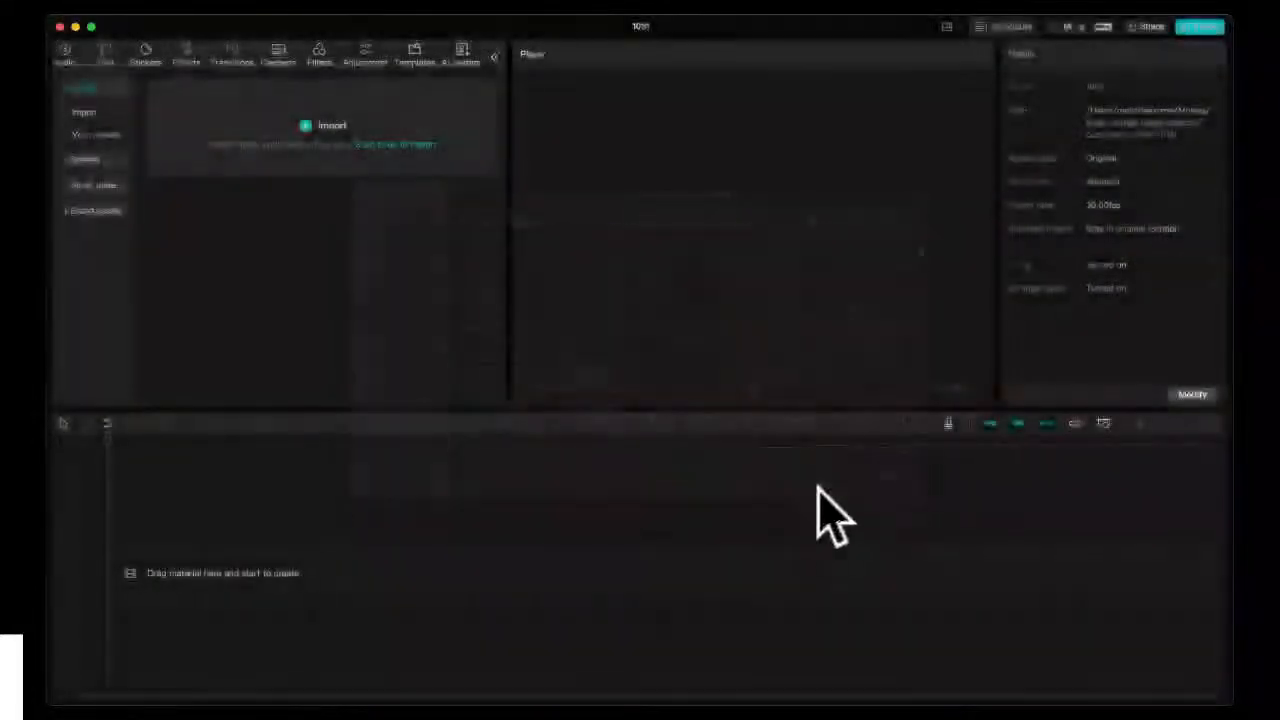
pyautogui.moveTo(1237, 230); pyautogui.dragTo(302, 175)
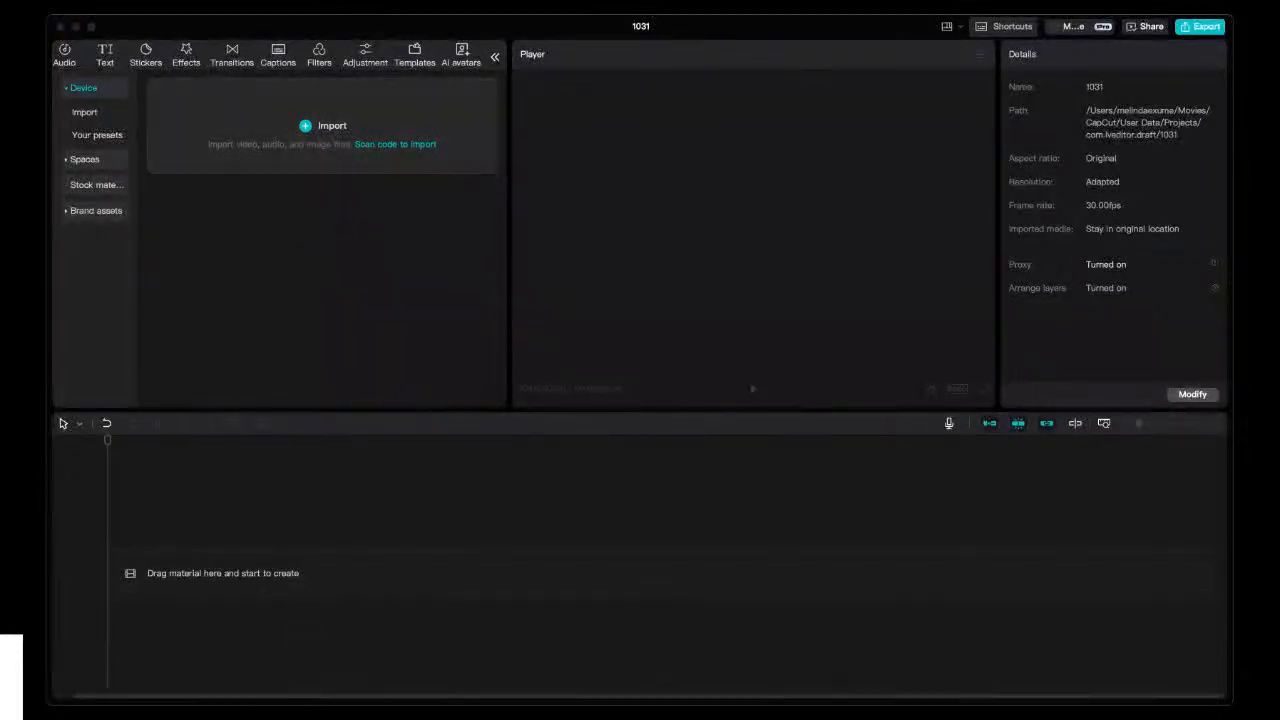
pyautogui.moveTo(1210, 200); pyautogui.dragTo(360, 123)
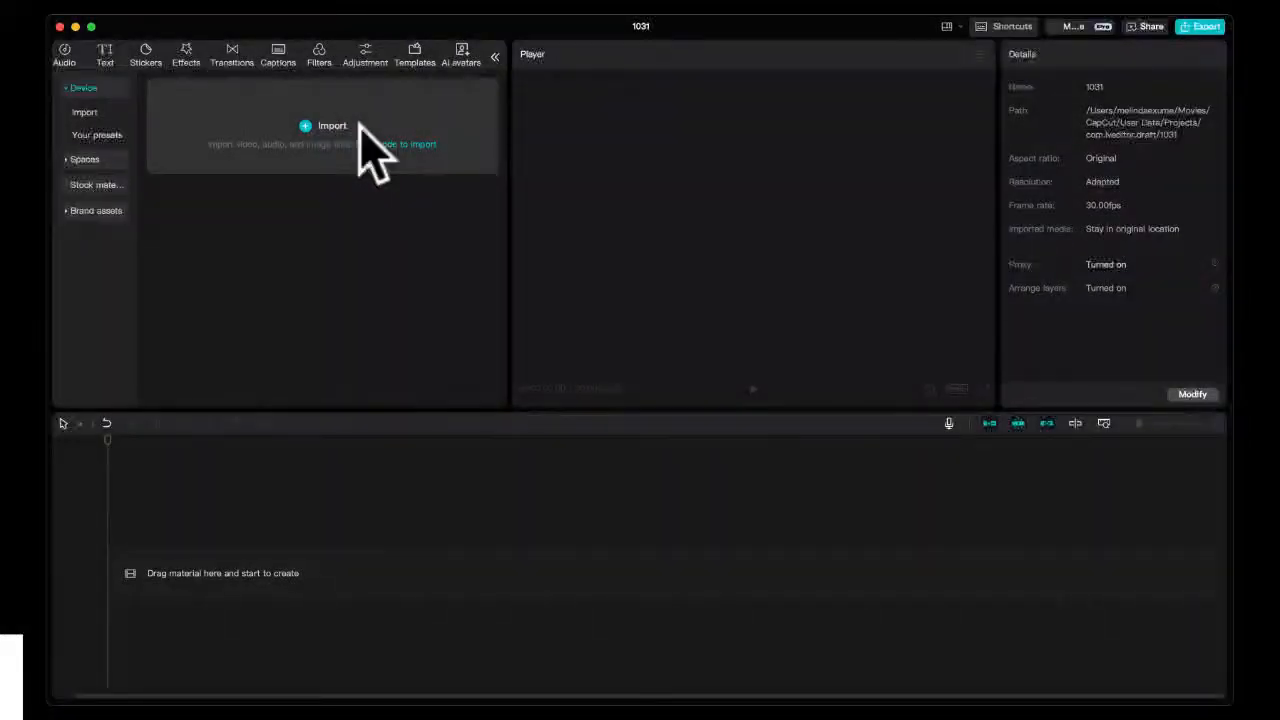
# - Import the video IMG_8095 2.MOV from the Downloads folder into the project's media
pyautogui.click(314, 130)
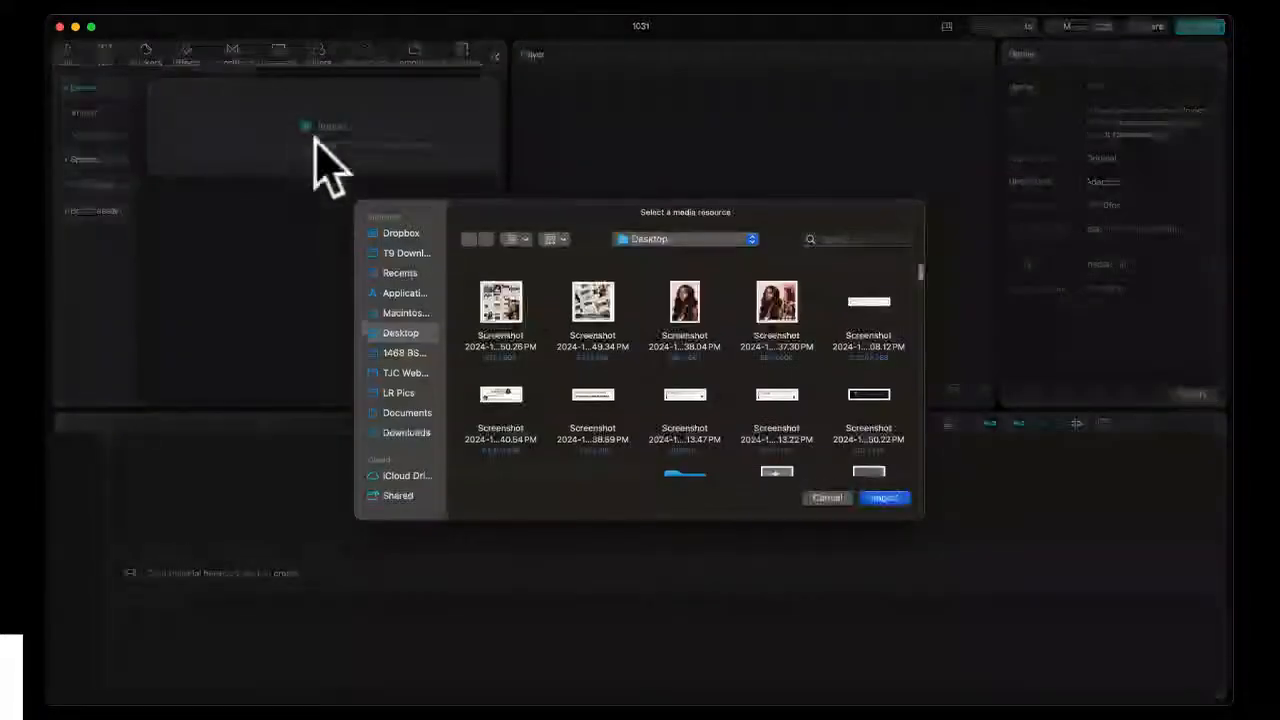
pyautogui.click(408, 434)
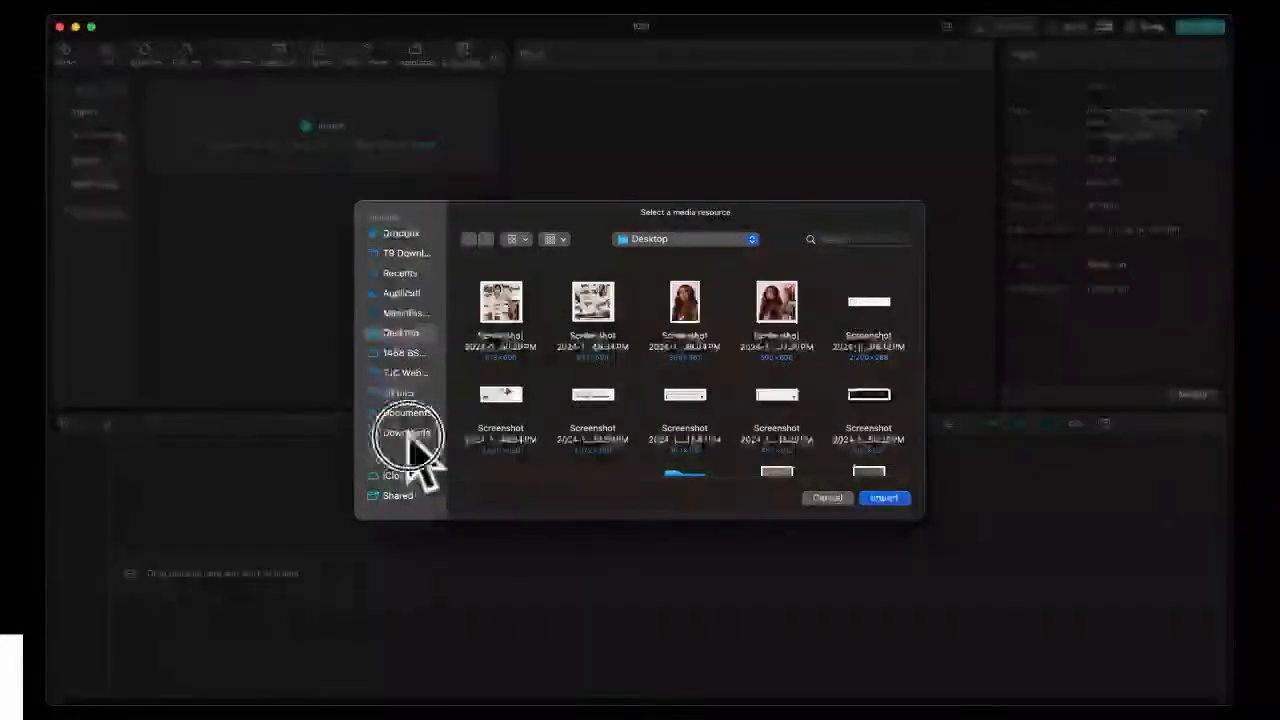
pyautogui.scroll(-5, 590, 405)
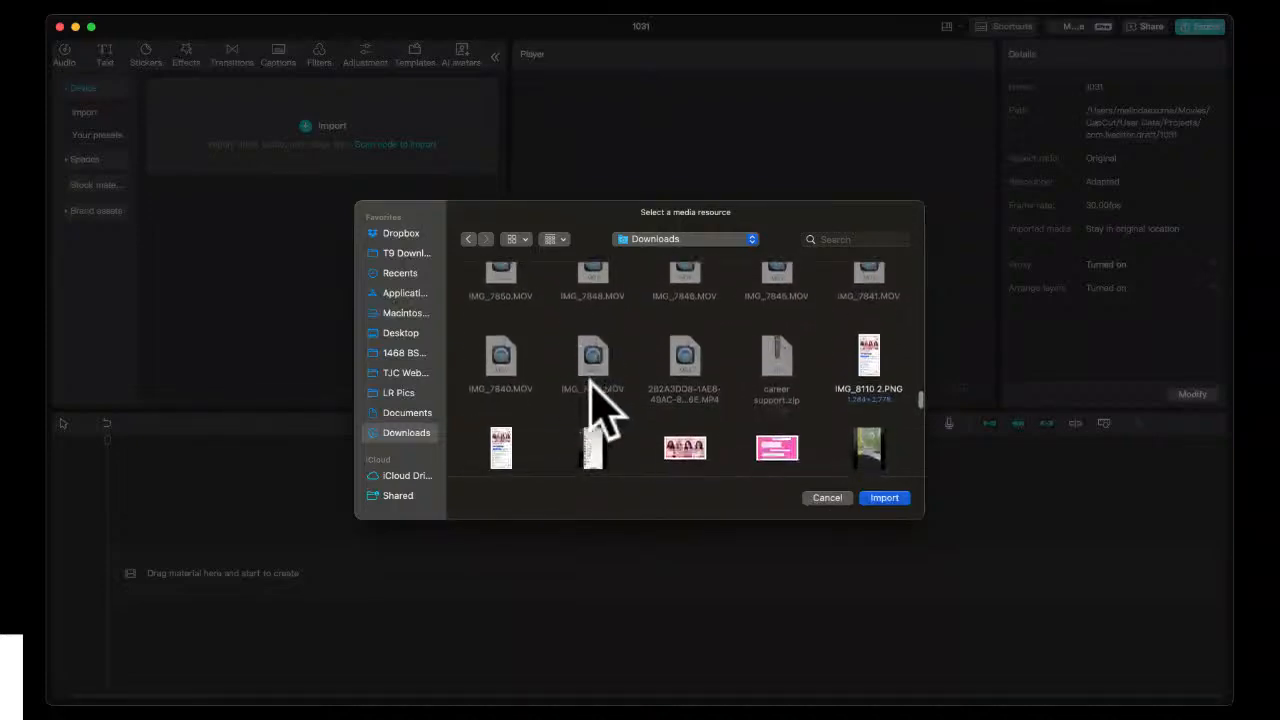
pyautogui.scroll(-2, 822, 458)
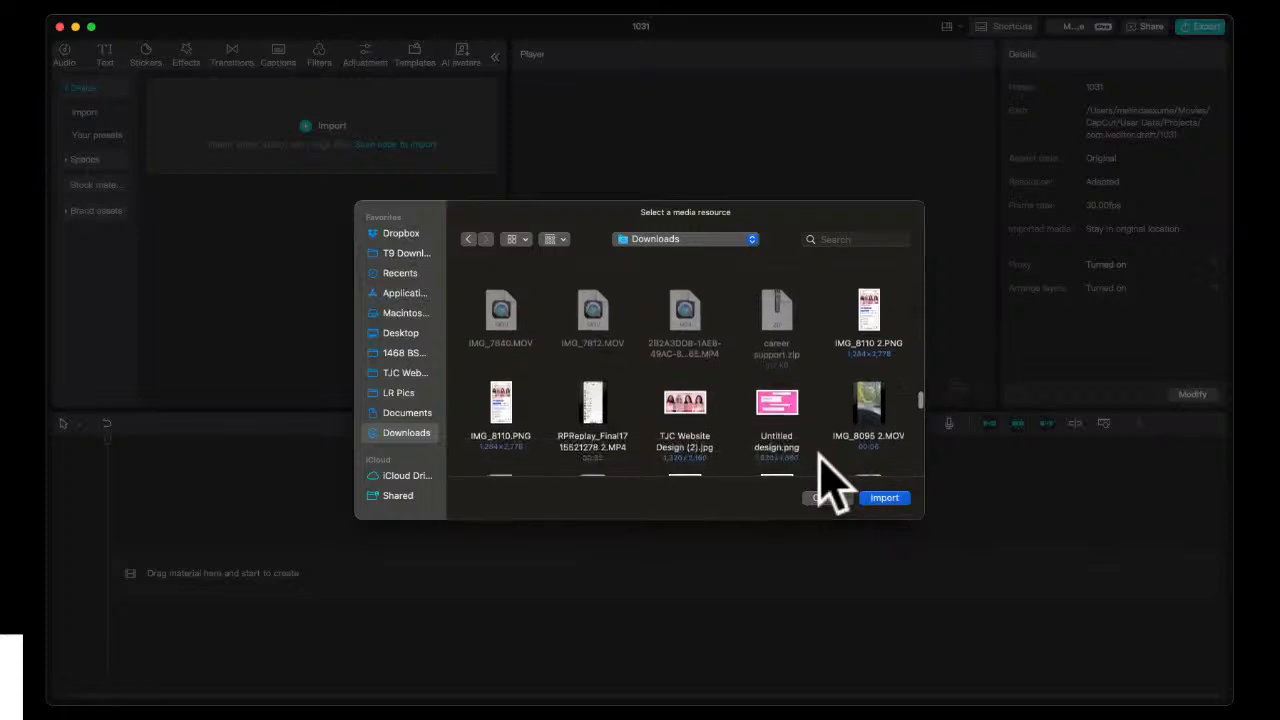
pyautogui.scroll(-1, 822, 490)
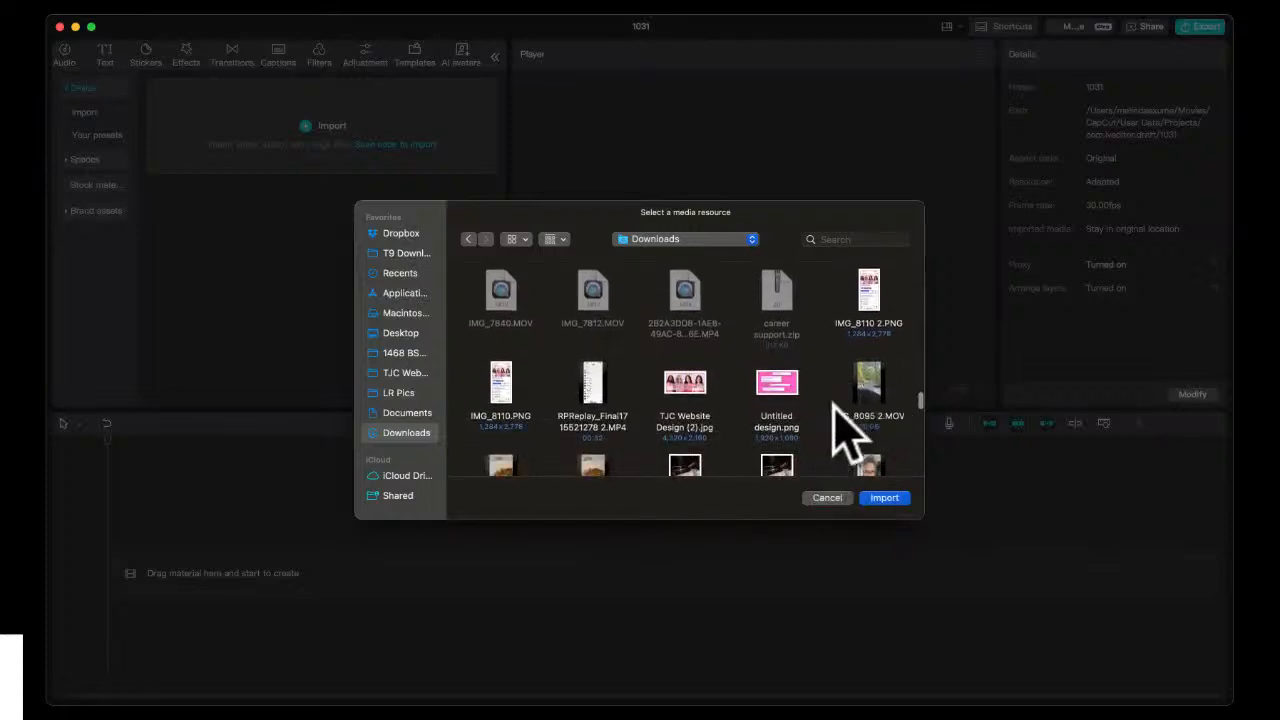
pyautogui.click(867, 380)
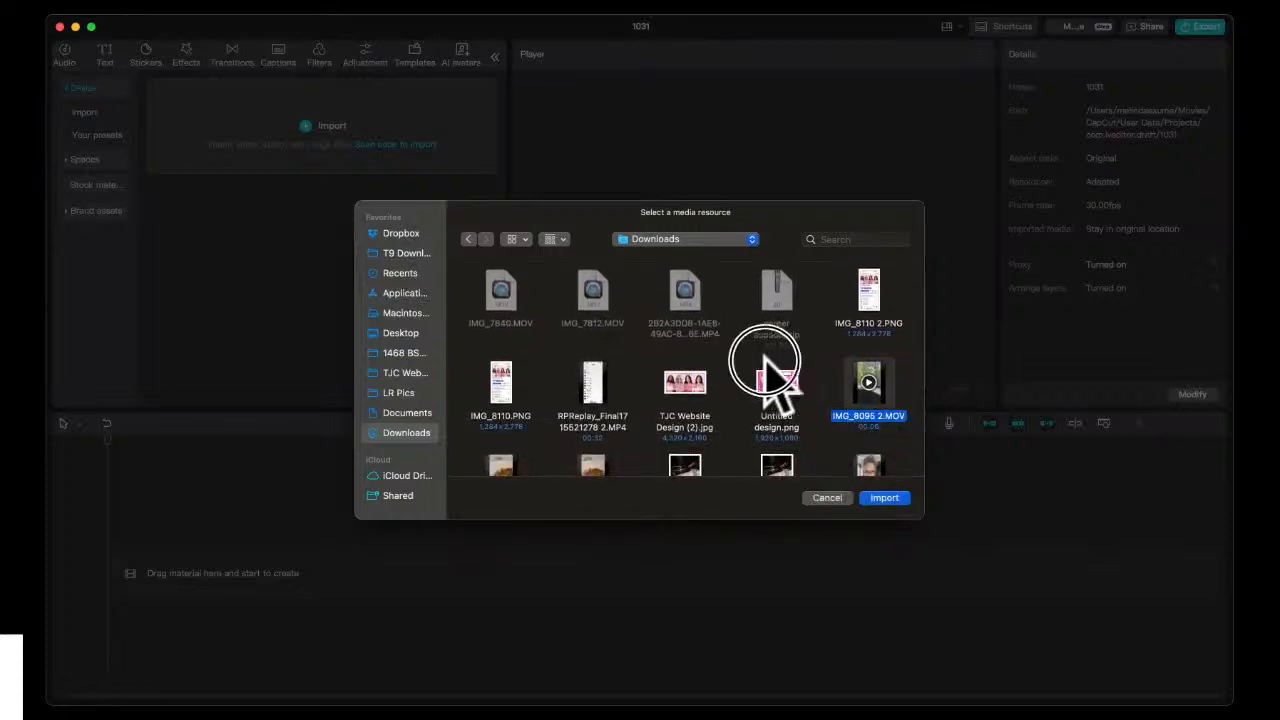
pyautogui.click(883, 497)
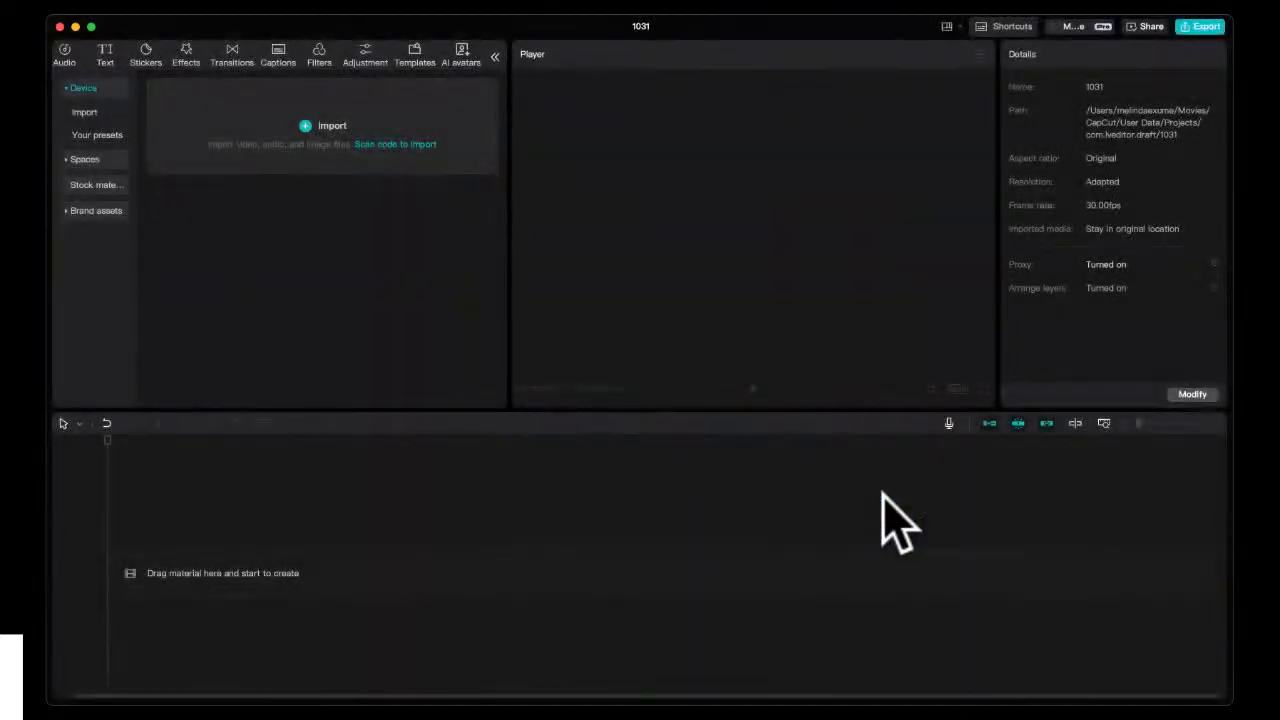
# - Preview the live stream video in the media library, place it on the empty timeline and mute its track
pyautogui.click(345, 340)
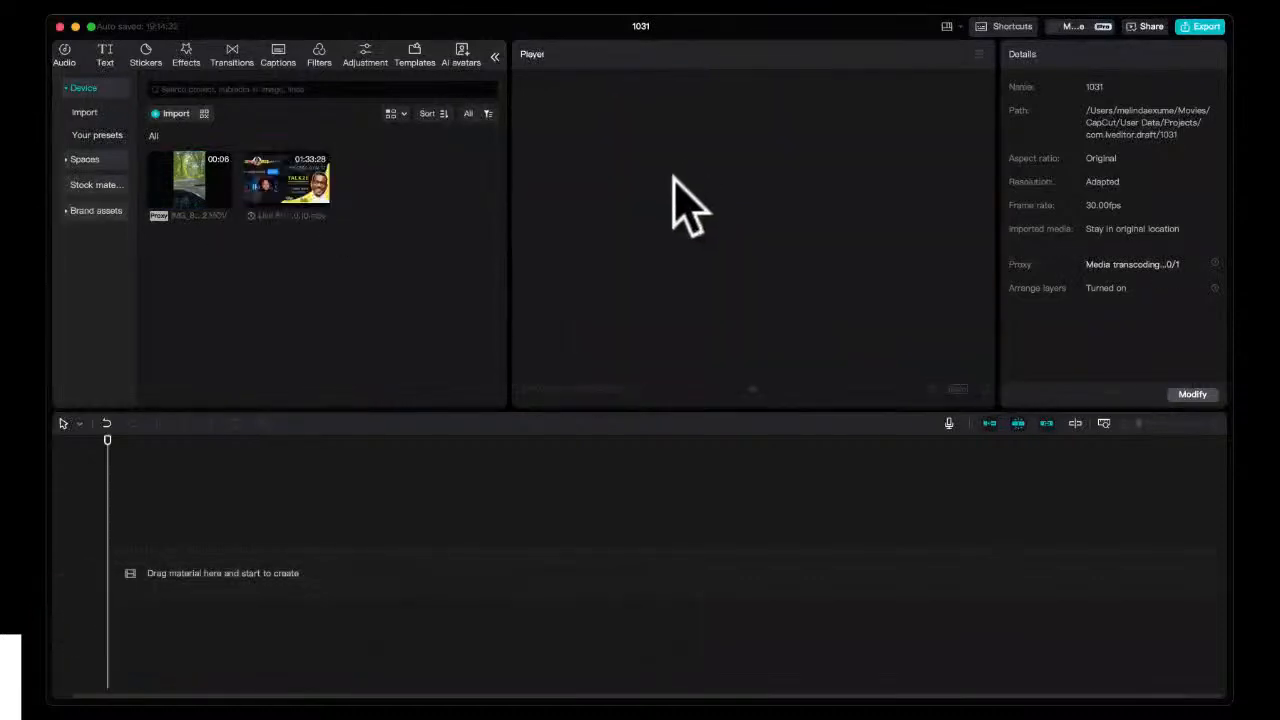
pyautogui.click(284, 186)
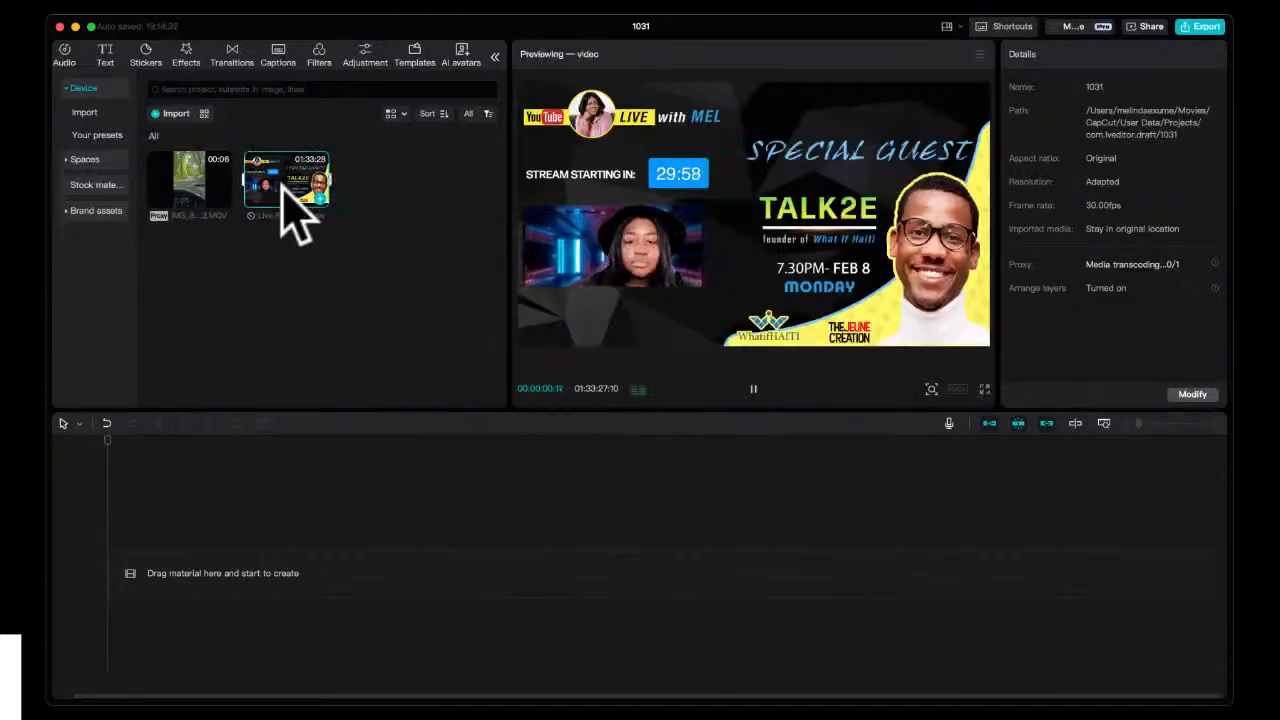
pyautogui.click(753, 389)
pyautogui.moveTo(300, 194); pyautogui.dragTo(92, 600)
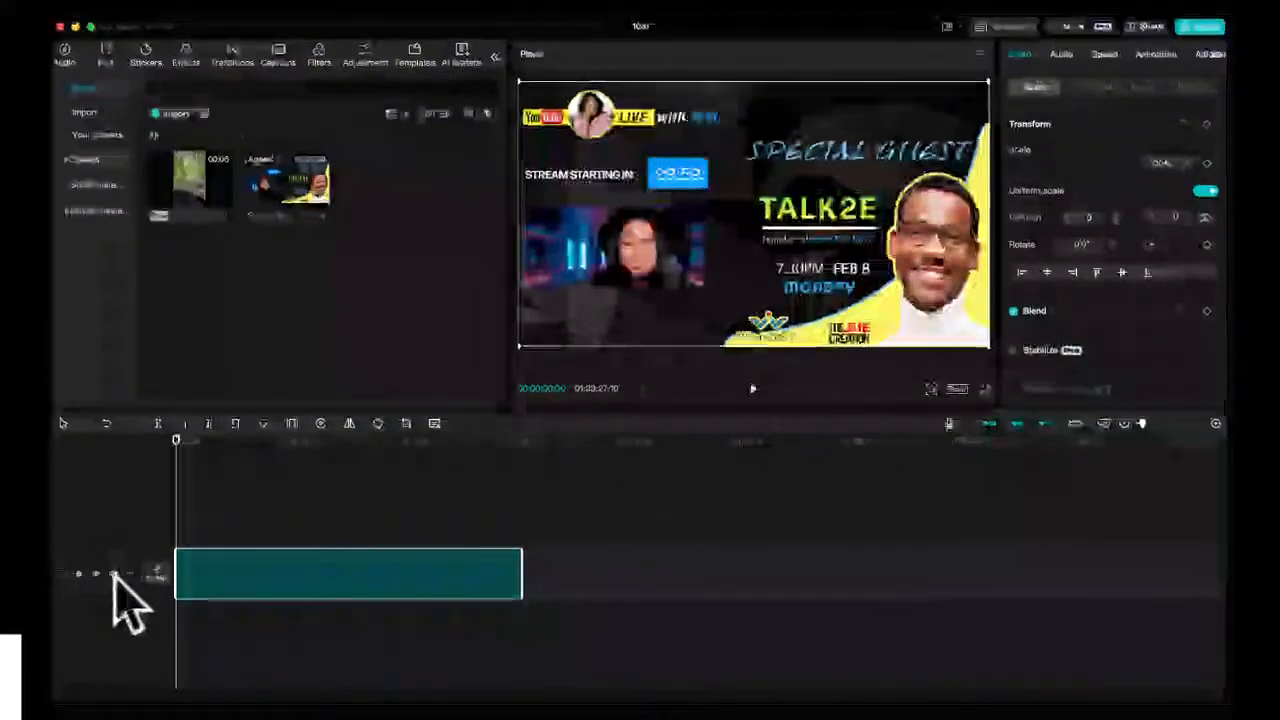
pyautogui.click(113, 575)
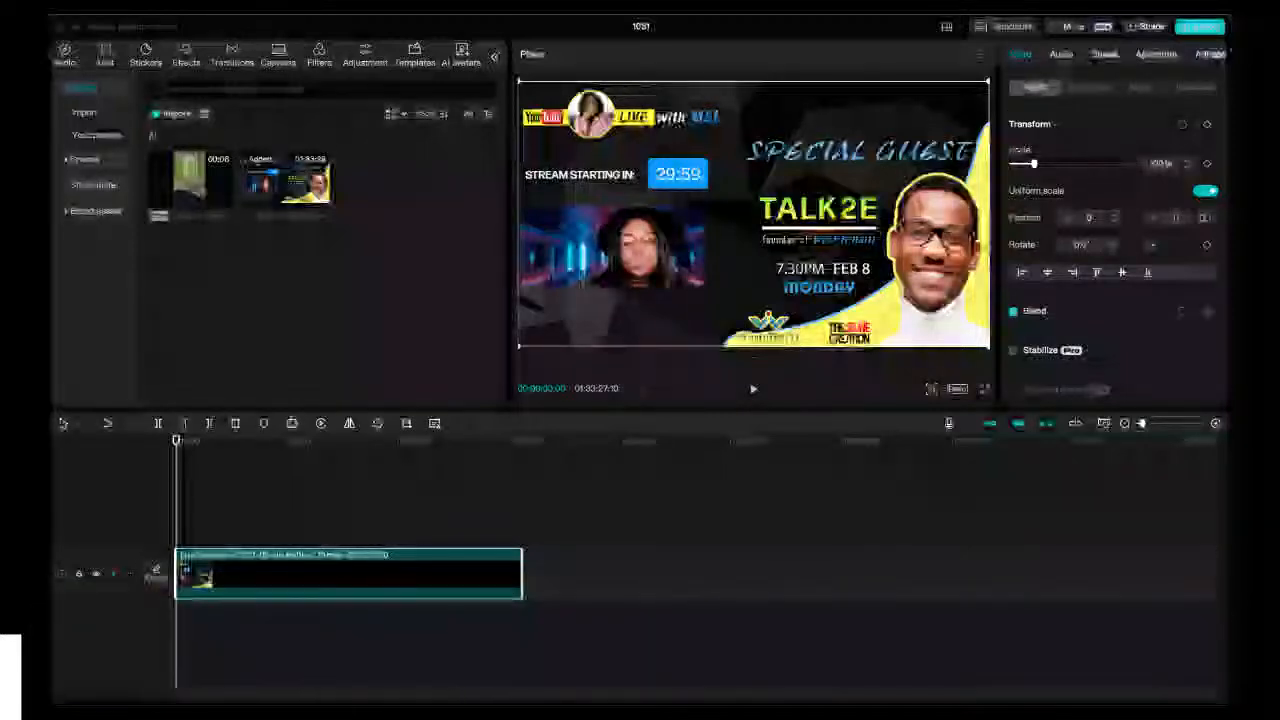
# - Bring a screen recording video into the project's media library from outside the editor
pyautogui.click(734, 20)
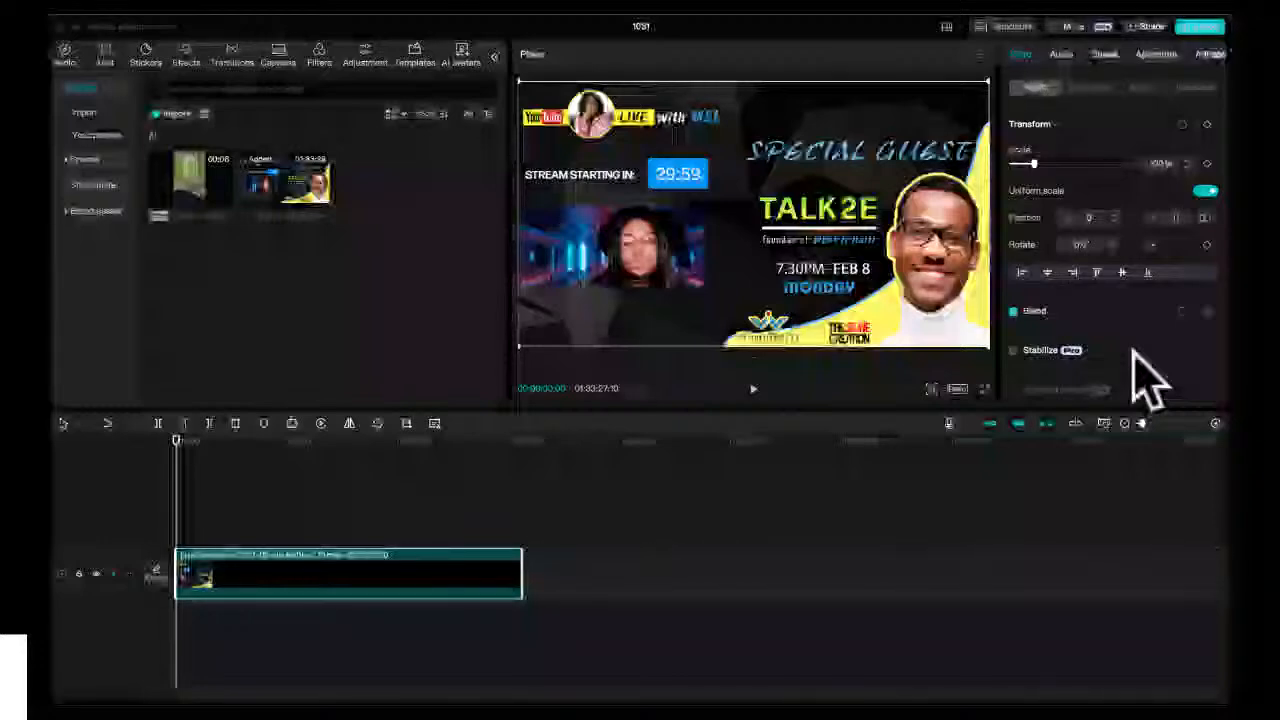
pyautogui.moveTo(768, 252); pyautogui.dragTo(303, 309)
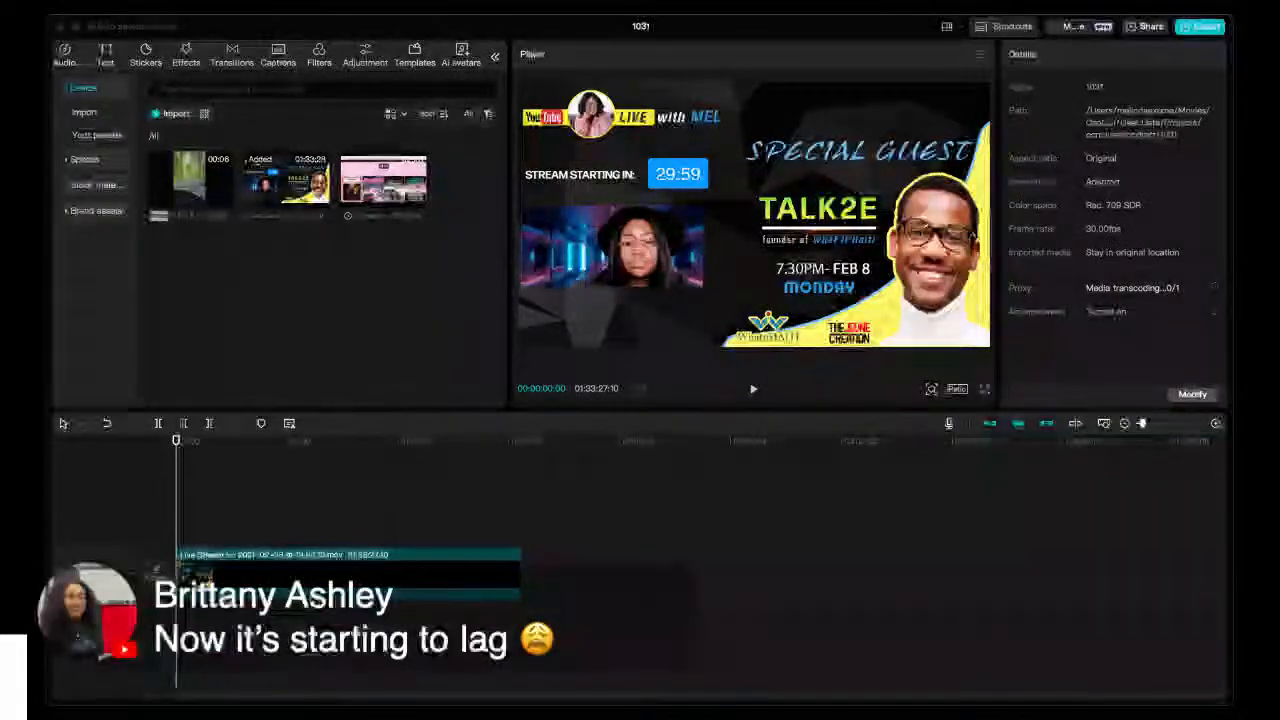
# - Scrub the playhead along the live stream clip to about 01:01:05 to check the preview
pyautogui.click(310, 441)
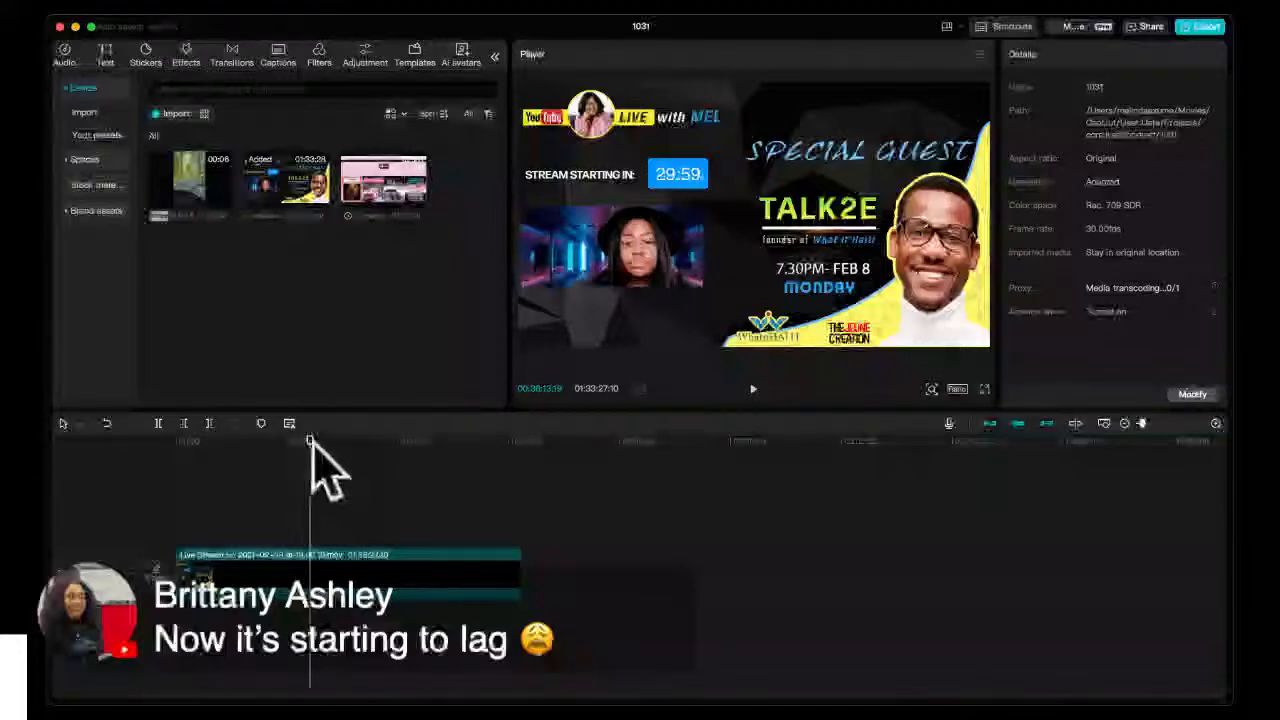
pyautogui.moveTo(310, 440); pyautogui.dragTo(396, 440)
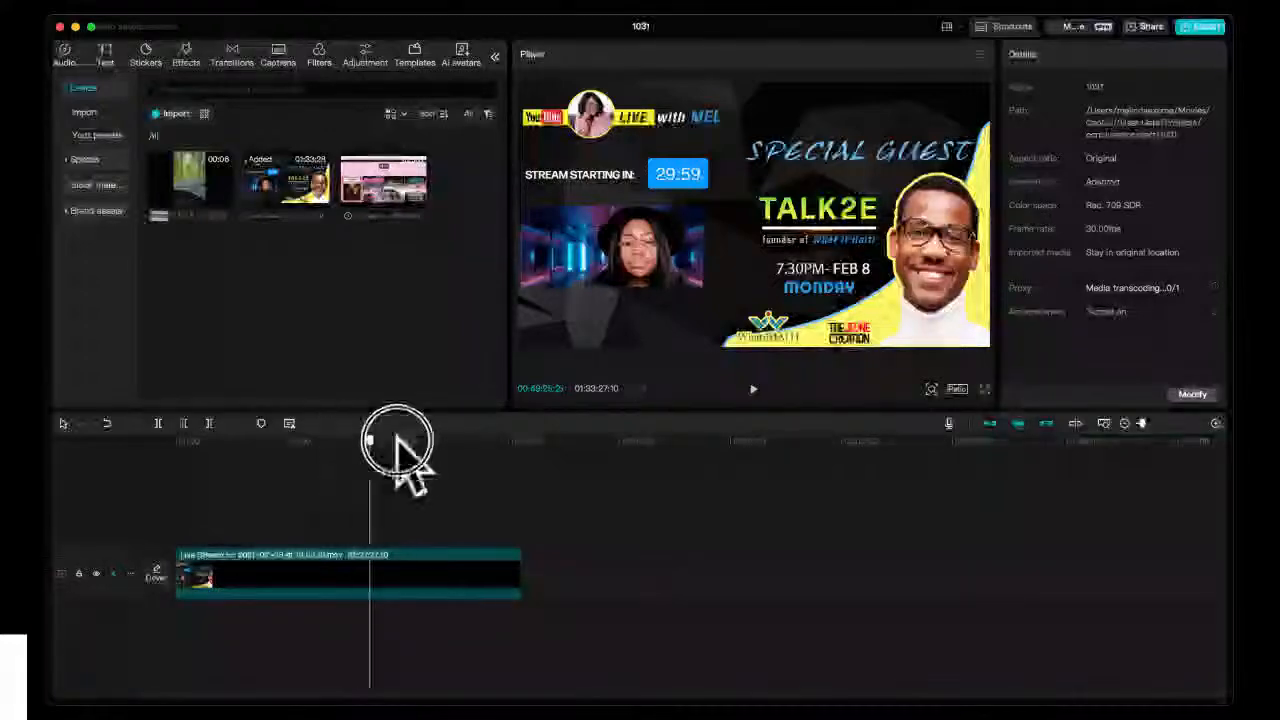
pyautogui.click(398, 440)
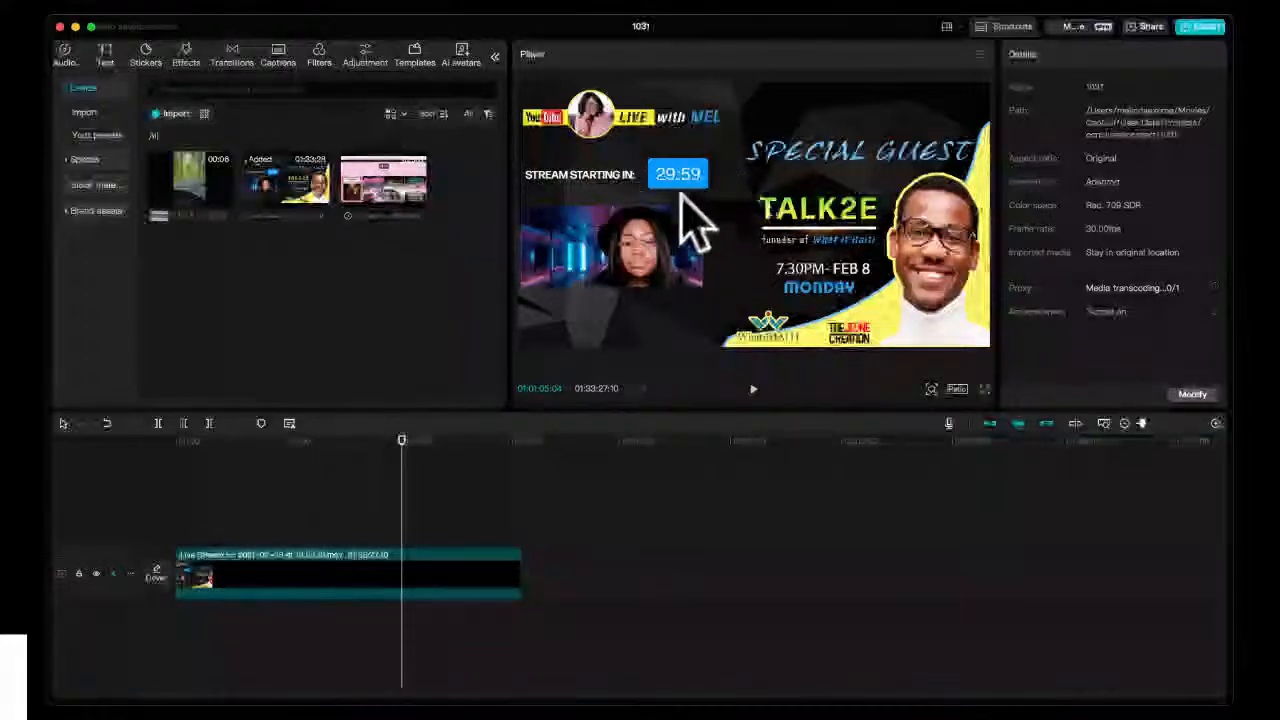
# - Delete the live stream video from the media library together with its clip on the timeline
pyautogui.click(295, 205)
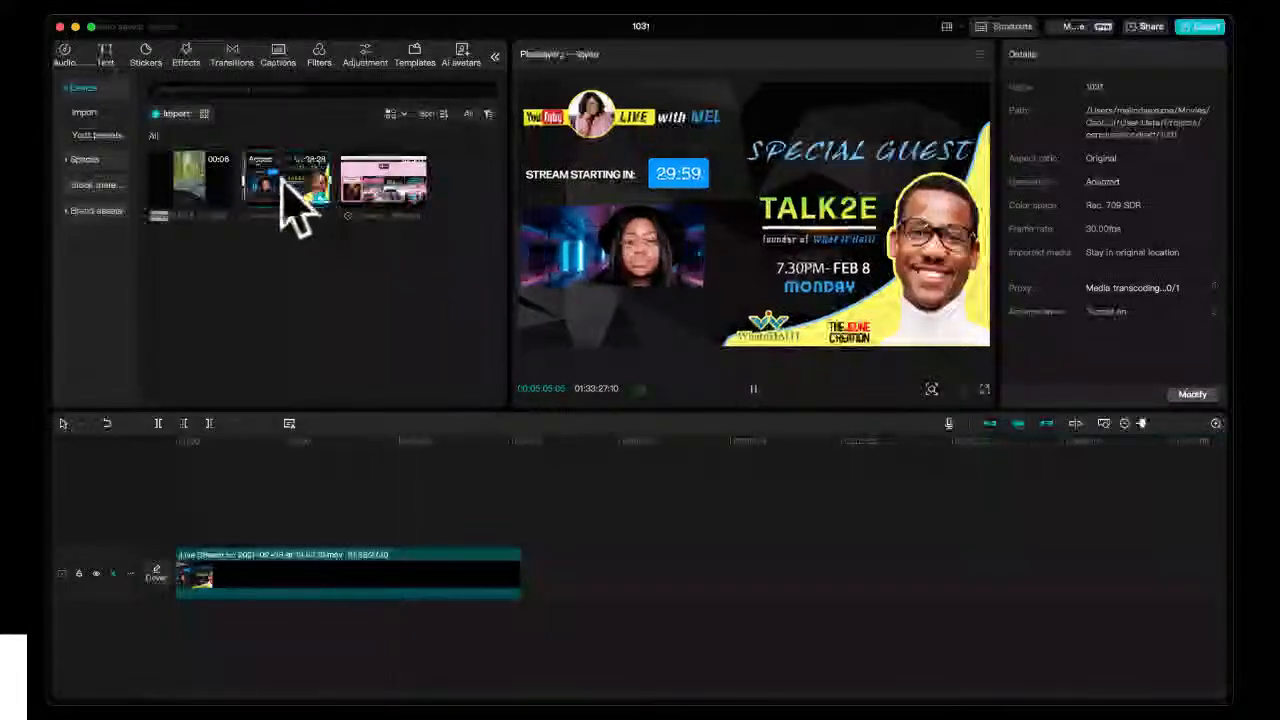
pyautogui.press('Delete')
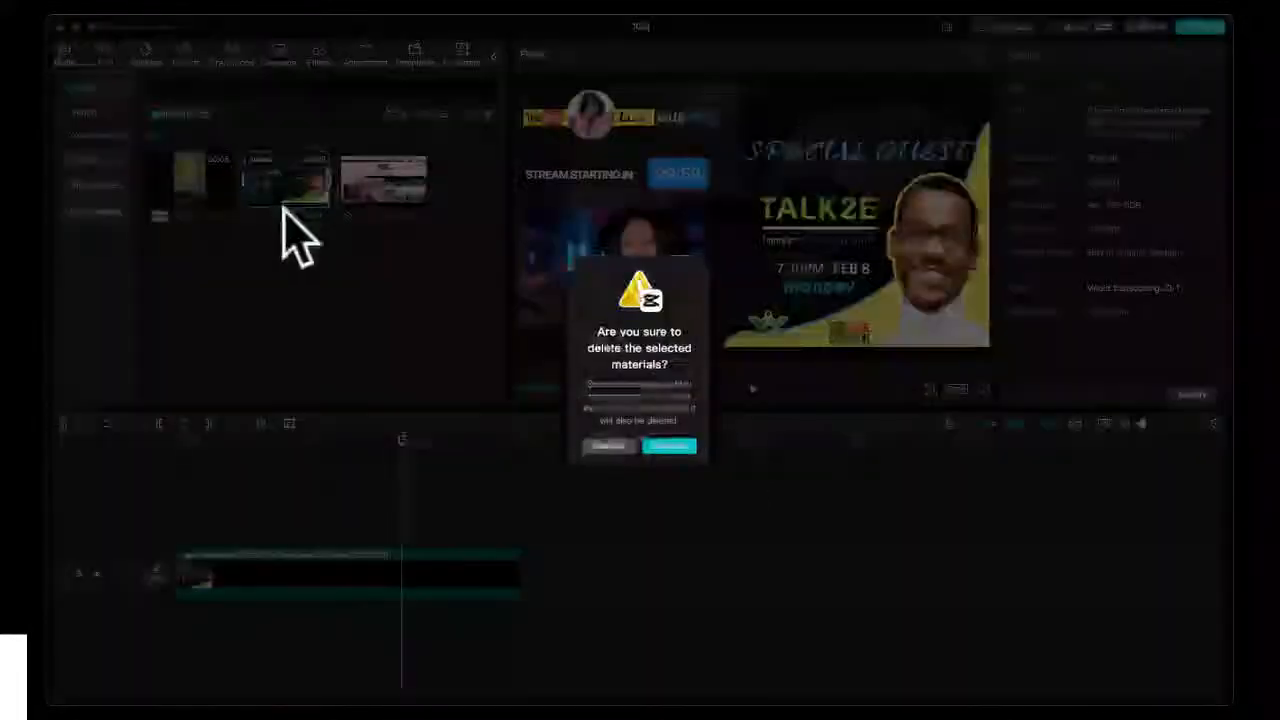
pyautogui.click(664, 447)
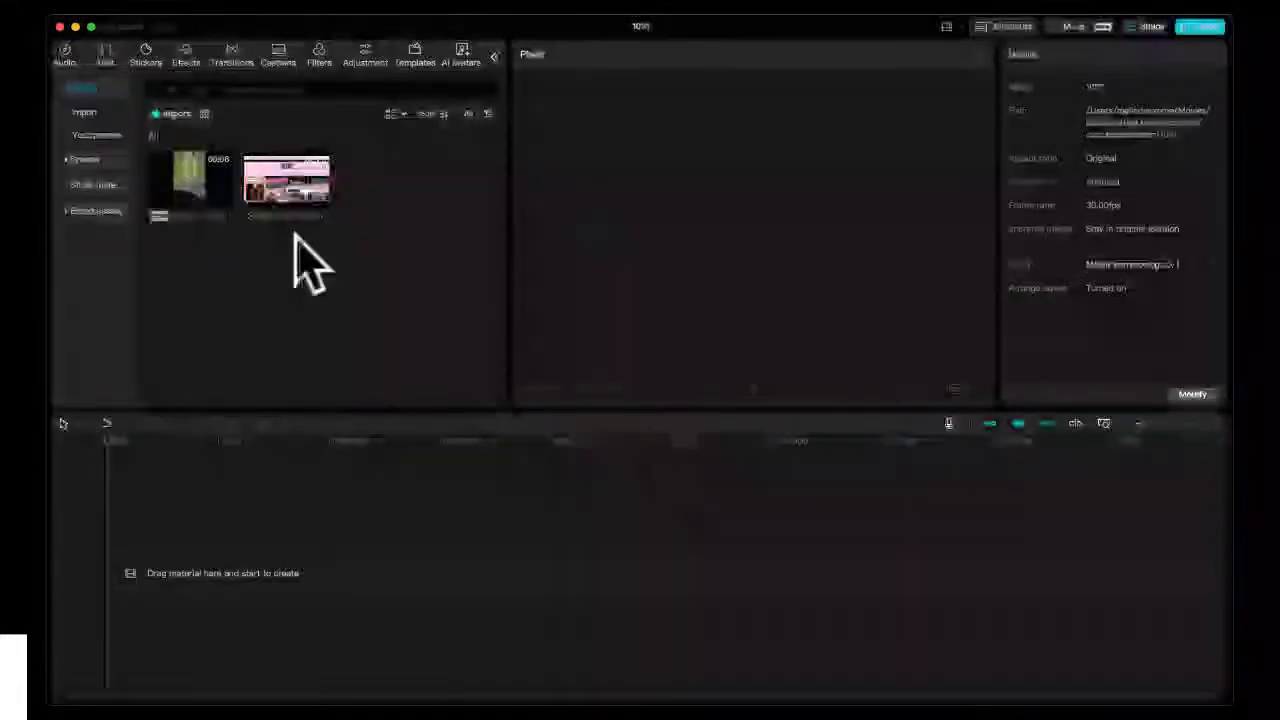
# - Place the screen recording on the empty timeline and move the playhead to about 36 seconds
pyautogui.moveTo(310, 195); pyautogui.dragTo(271, 580)
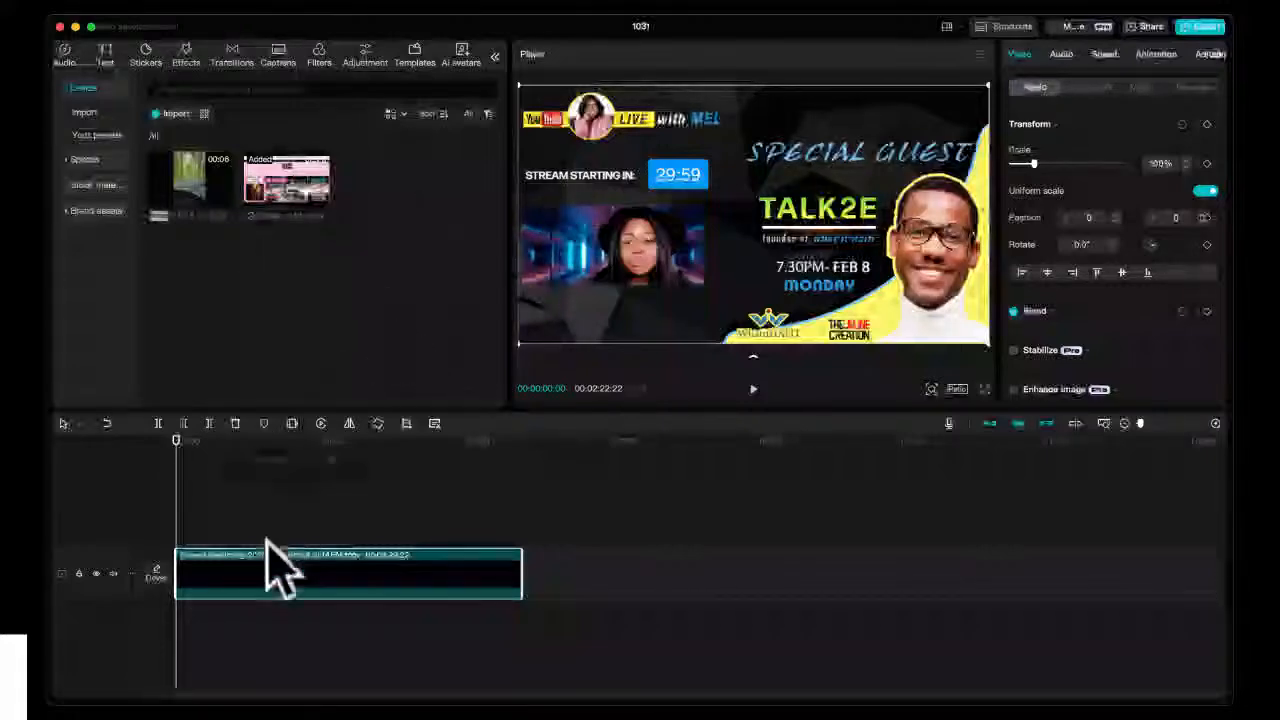
pyautogui.click(265, 443)
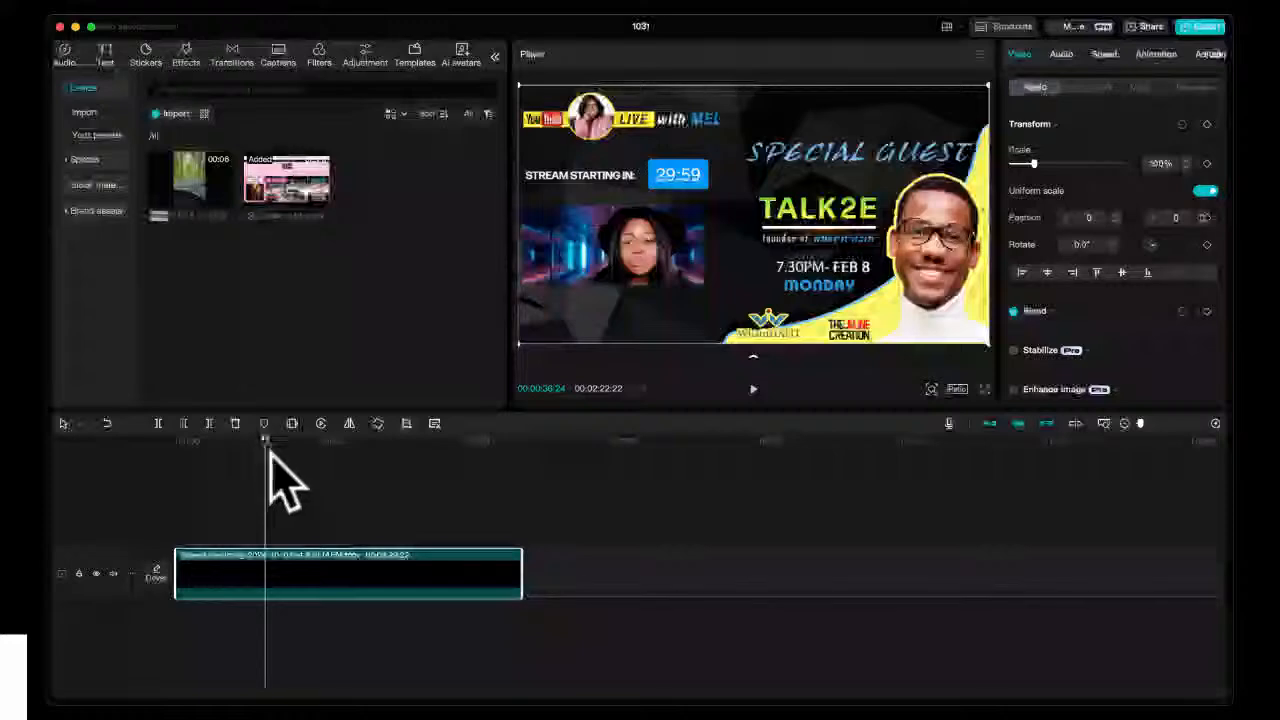
# - Add a second copy of the screen recording to the timeline, undo it, and select the remaining clip
pyautogui.click(322, 199)
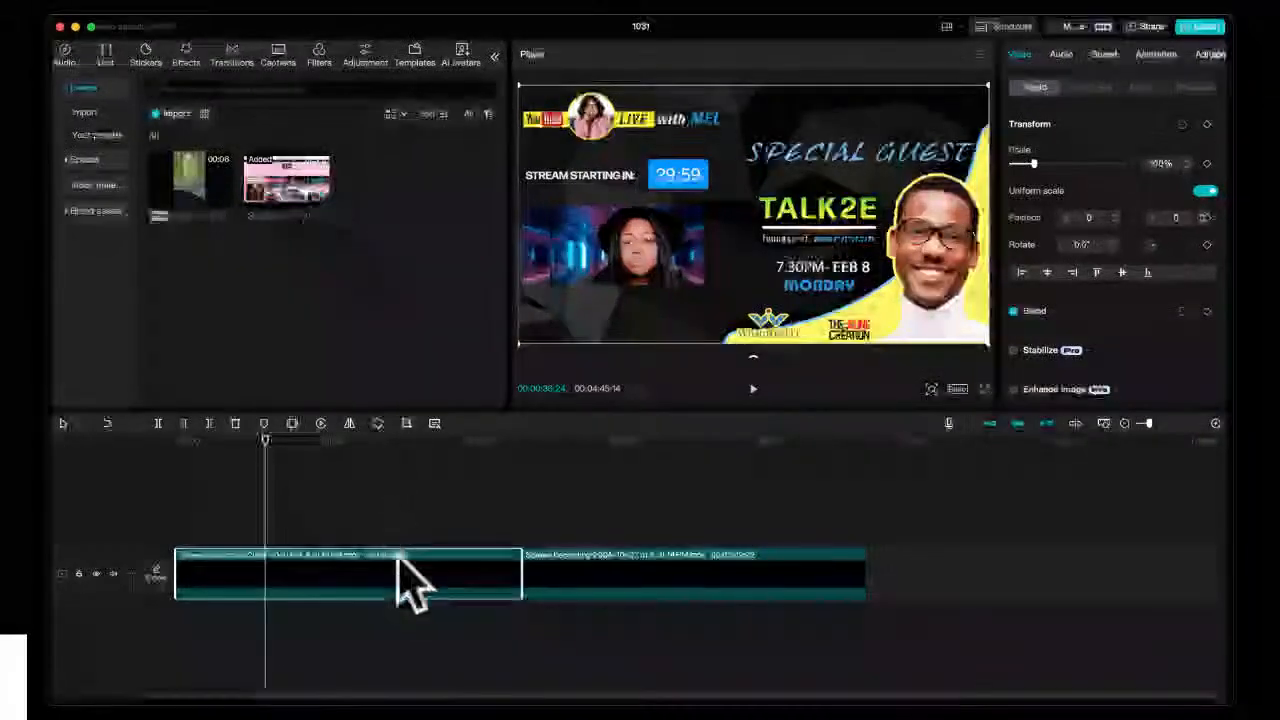
pyautogui.press('super+z')
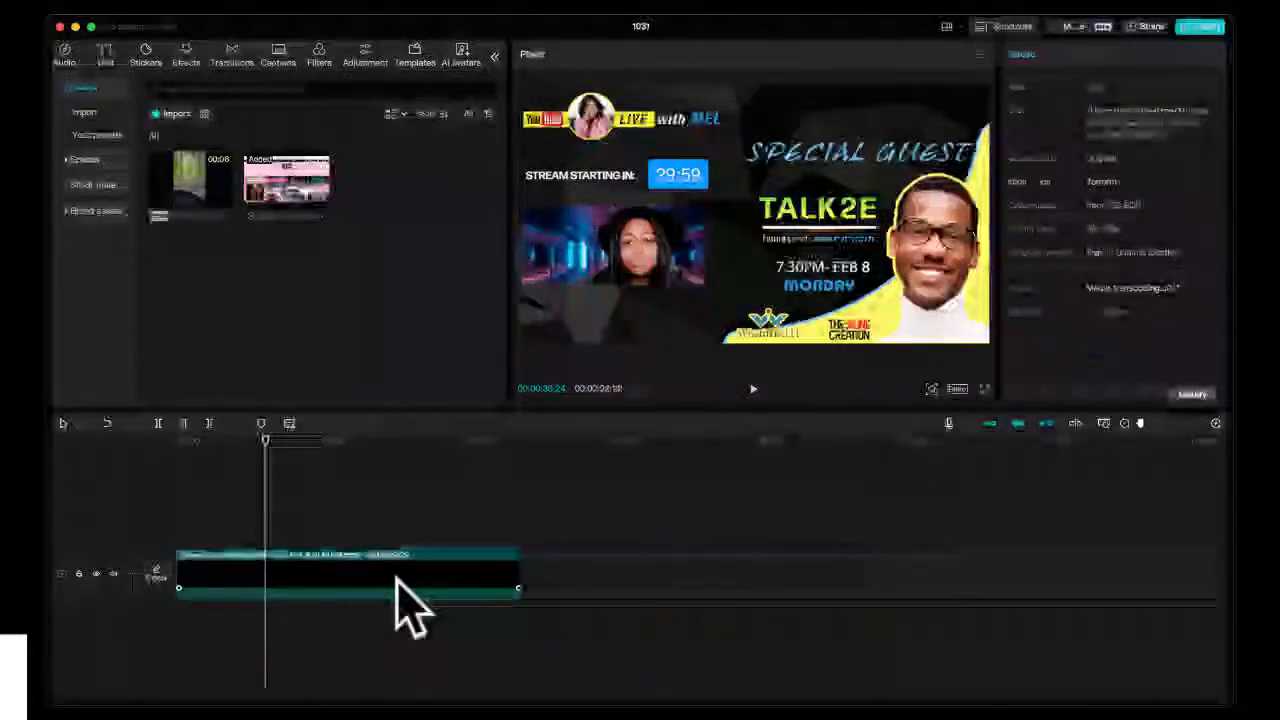
pyautogui.click(410, 600)
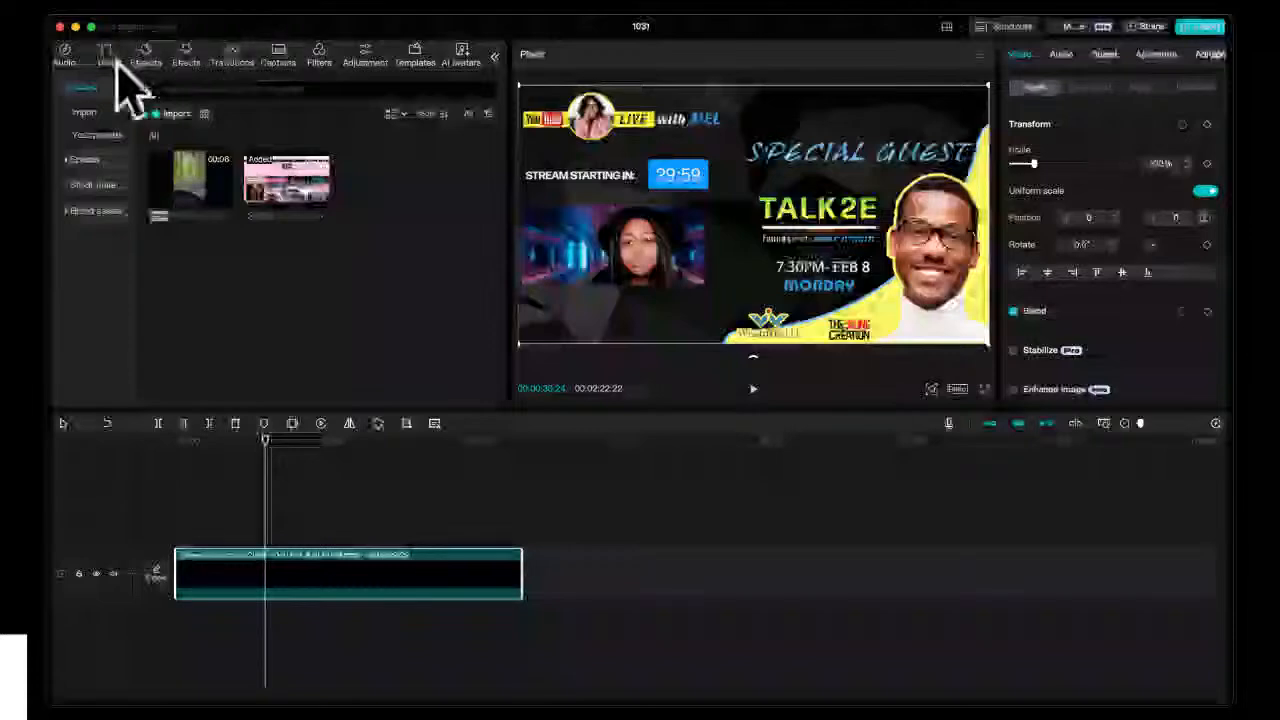
# - Open the audio library and browse its list of music tracks
pyautogui.click(66, 52)
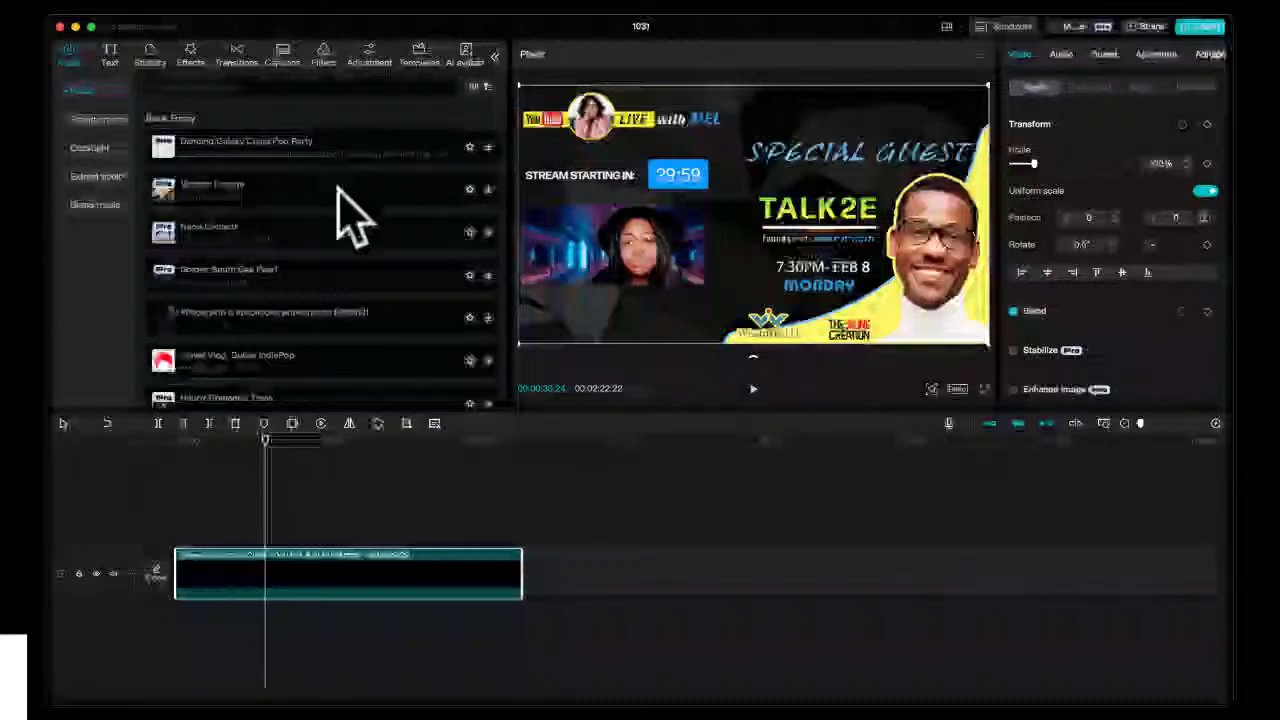
pyautogui.scroll(-3, 343, 262)
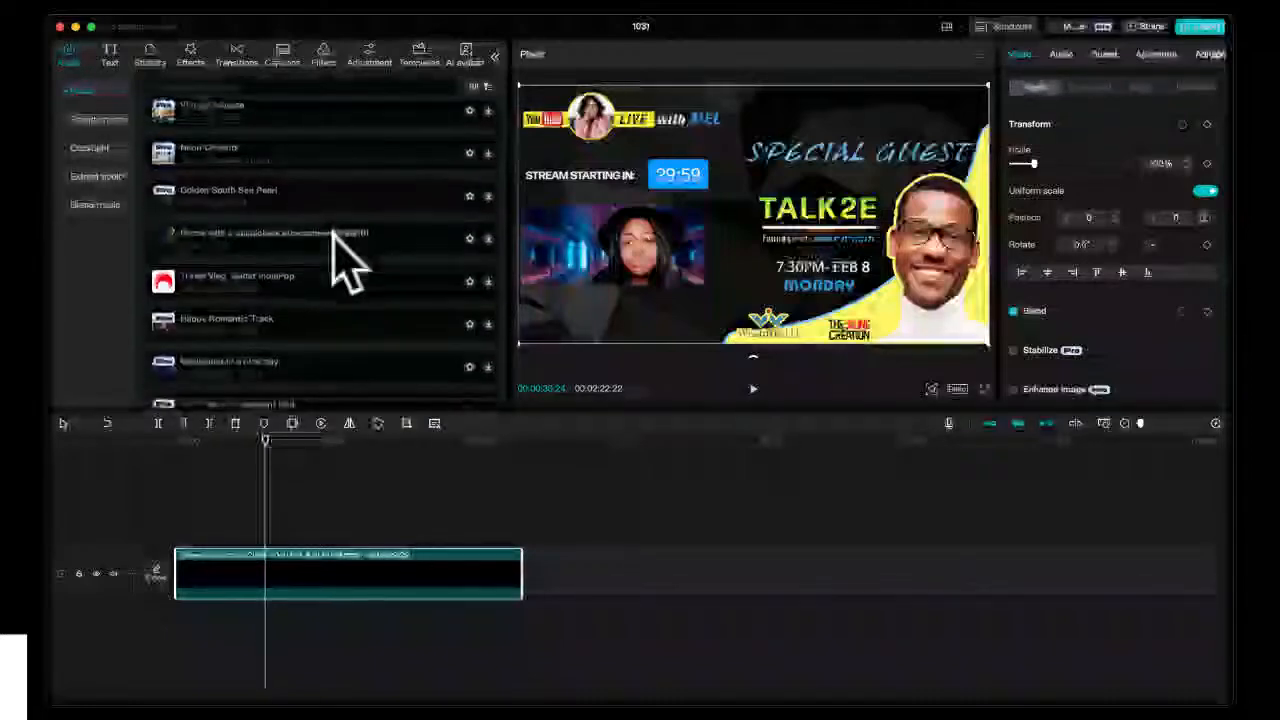
pyautogui.scroll(-2, 343, 262)
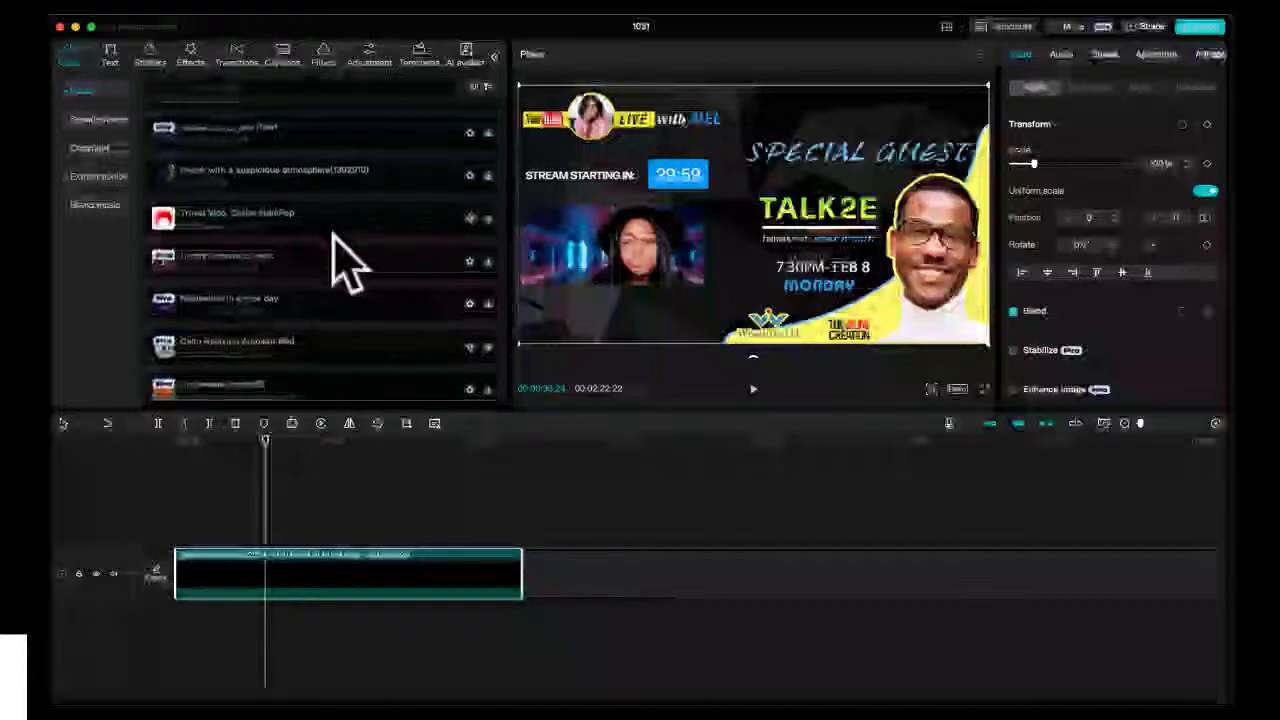
pyautogui.scroll(5, 343, 262)
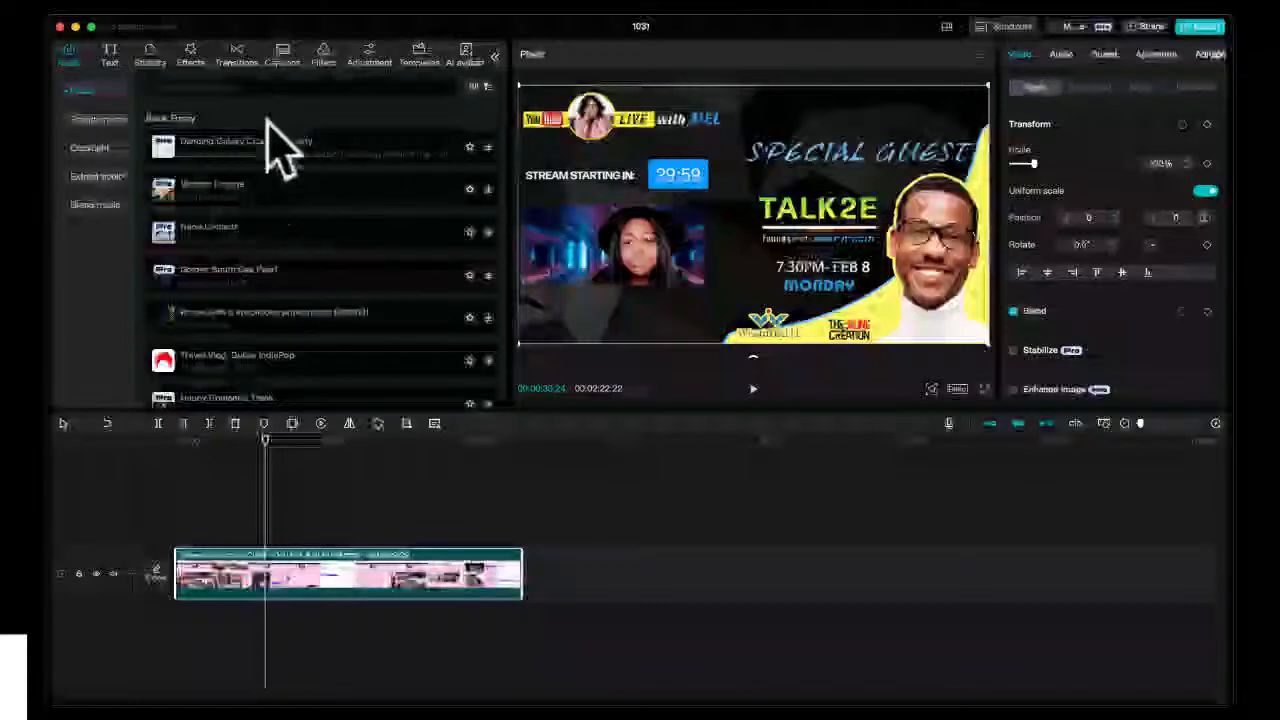
# - Search the music library for "sza" and preview the "SZA X R&B type Beat" and "Summer Walker X Sza F Love" tracks
pyautogui.click(350, 88)
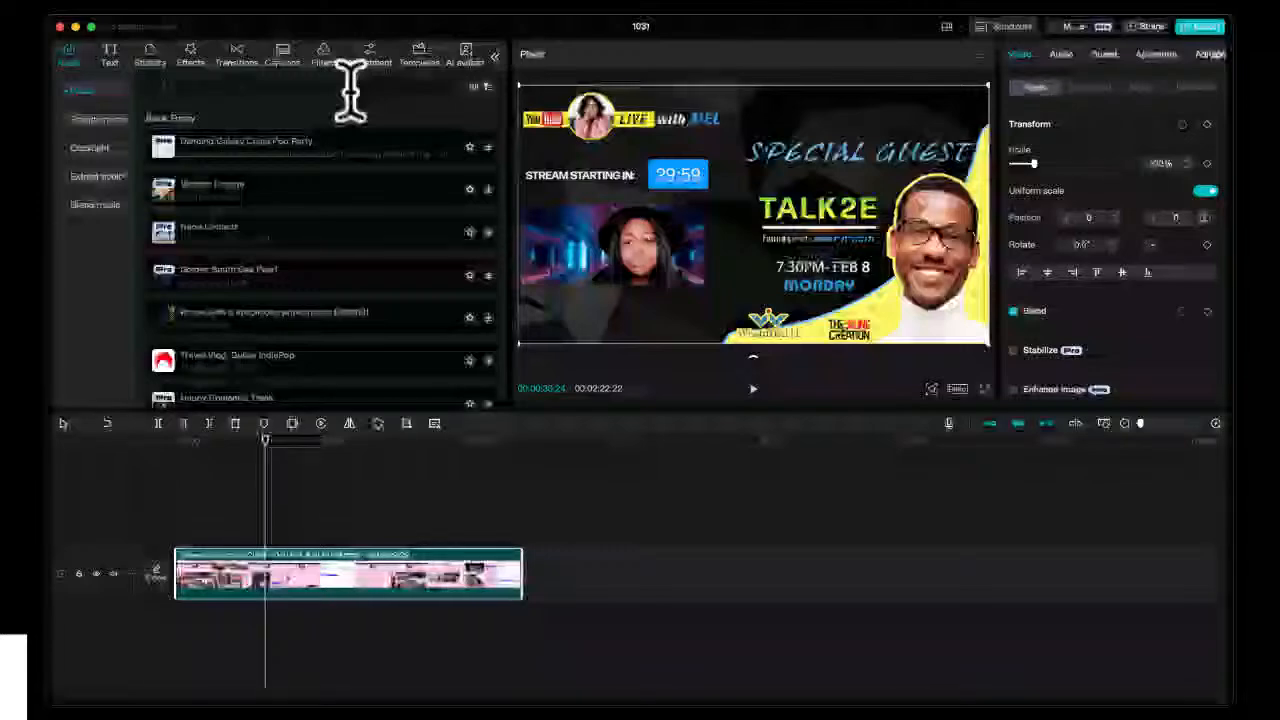
pyautogui.press('Return')
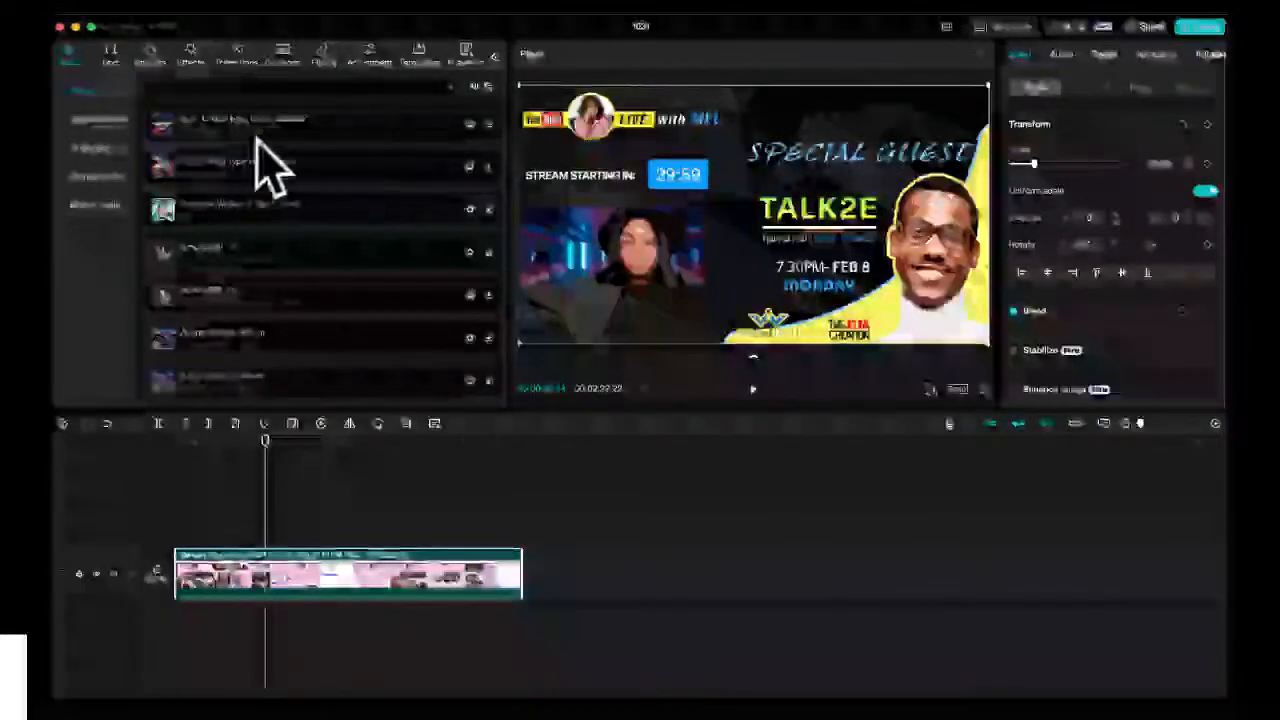
pyautogui.click(162, 122)
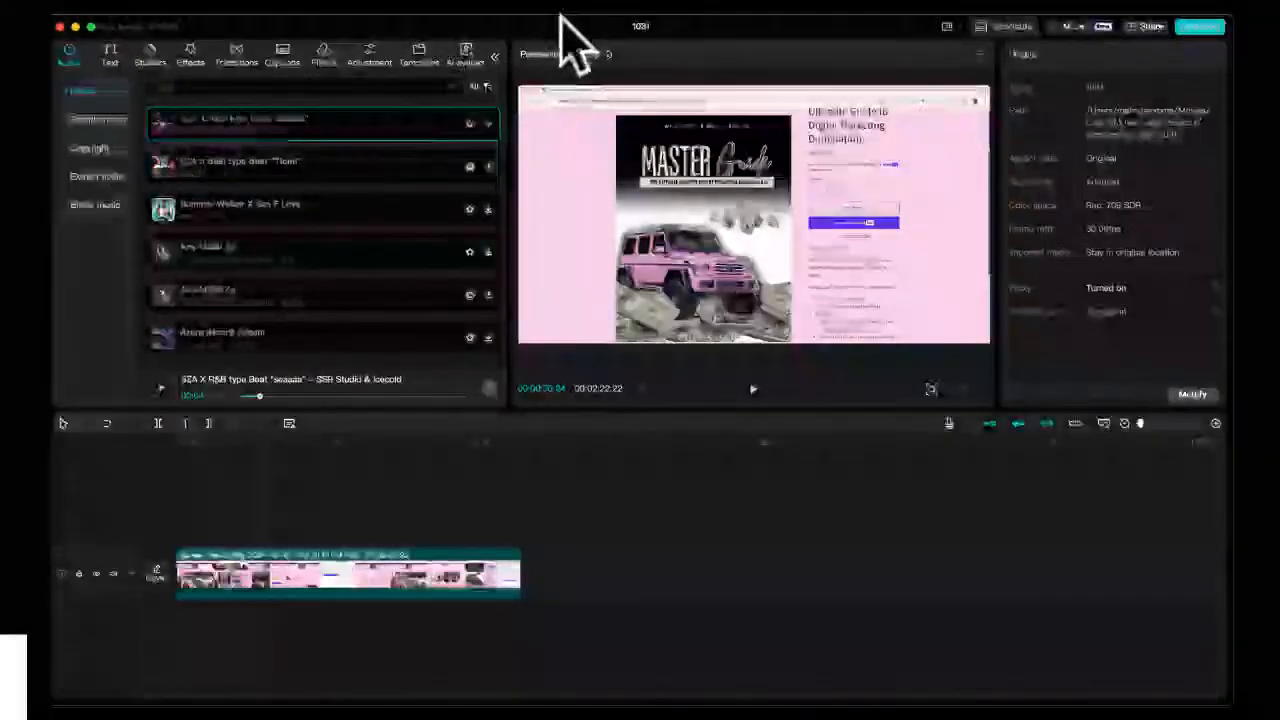
pyautogui.click(163, 210)
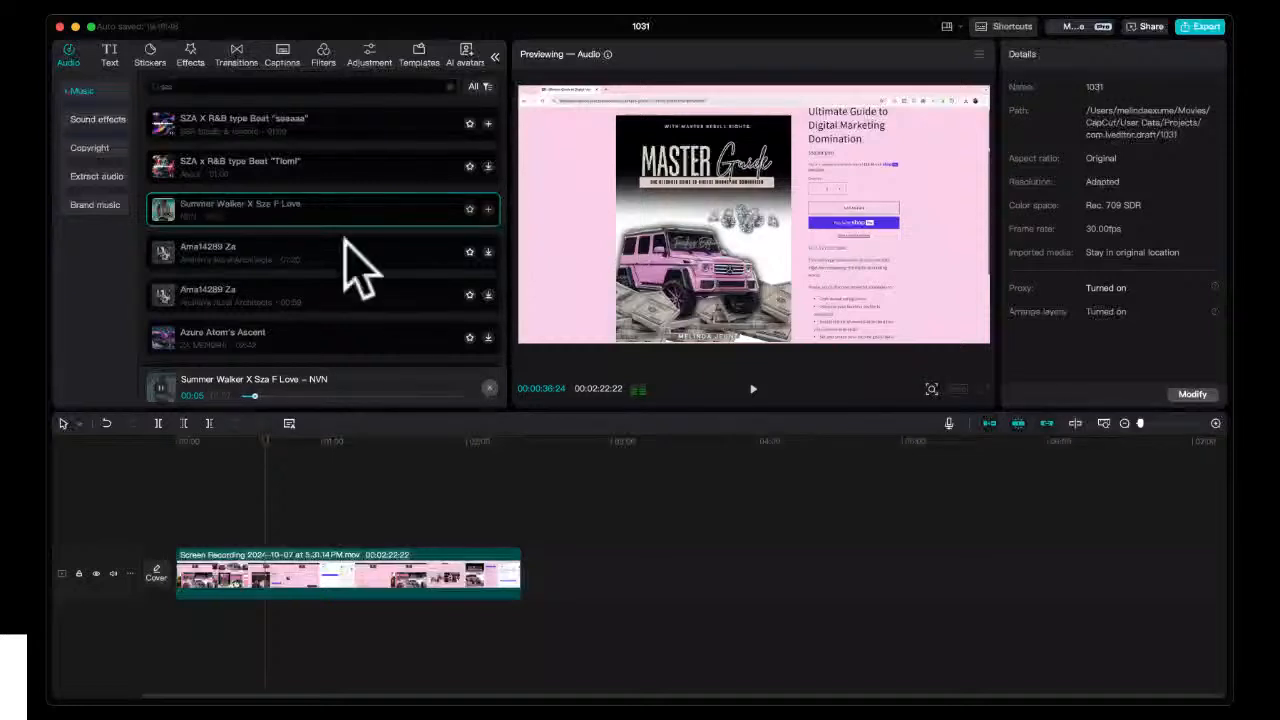
pyautogui.click(165, 209)
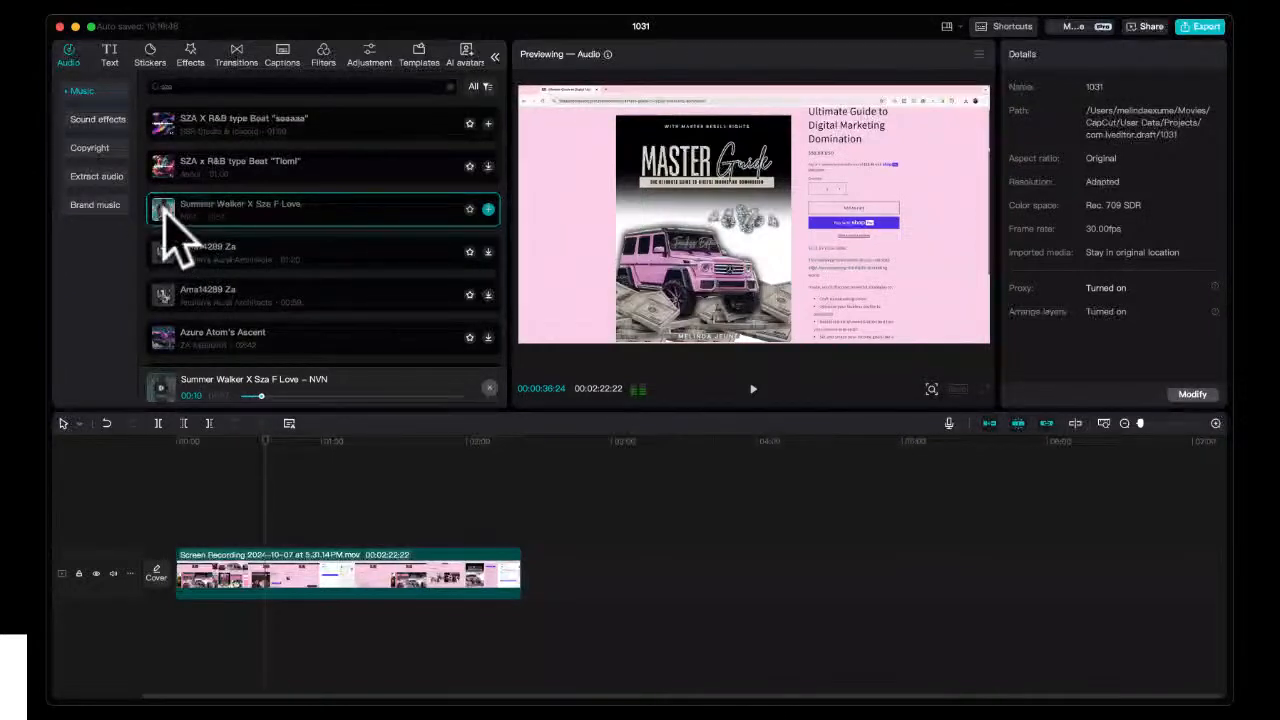
# - Search the music for "trey songz", refine the search to "trey songz slow motion" and preview the first "Slow Motion (Acoustic)" track
pyautogui.doubleClick(261, 90)
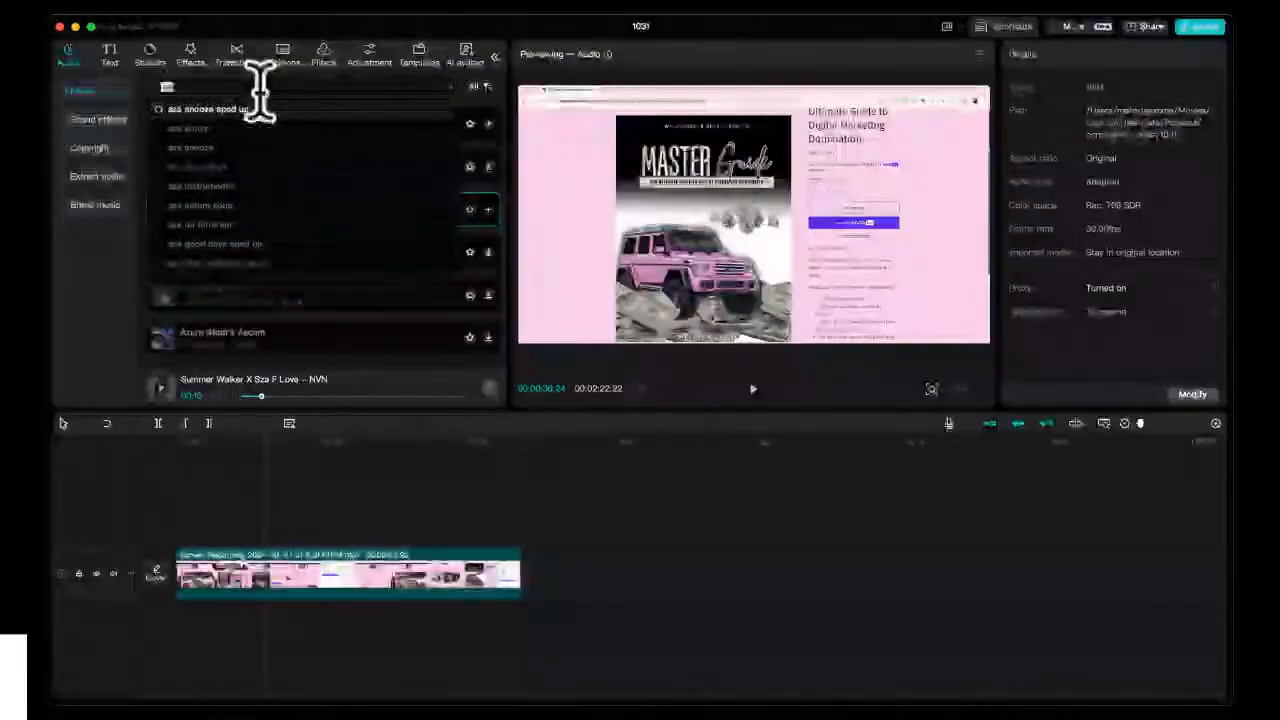
pyautogui.write('trey songz slow mot')
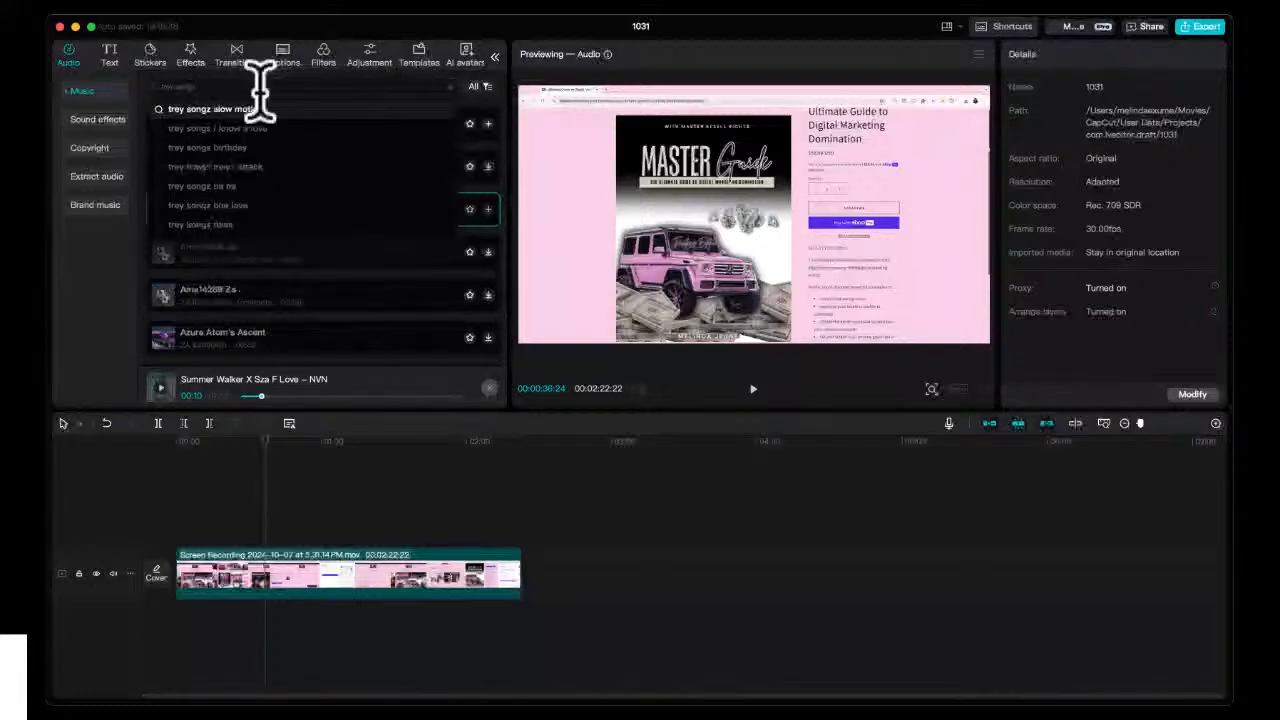
pyautogui.press('Return')
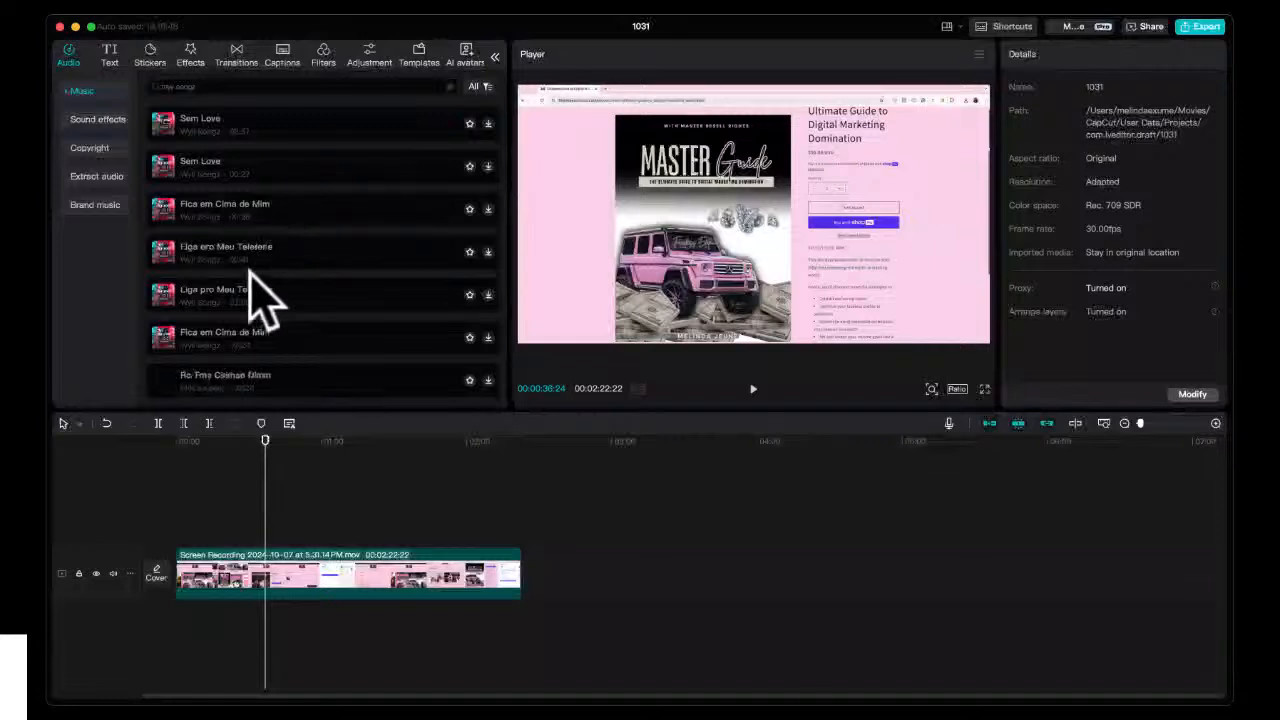
pyautogui.click(240, 88)
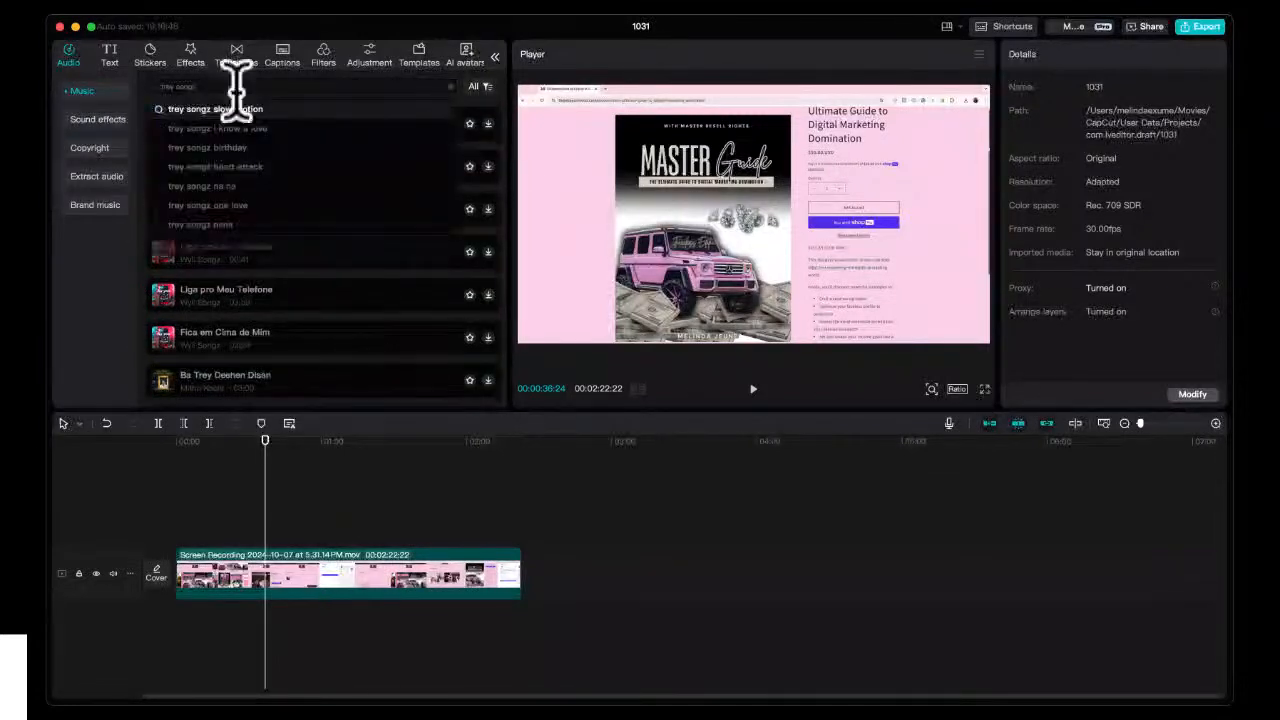
pyautogui.click(251, 128)
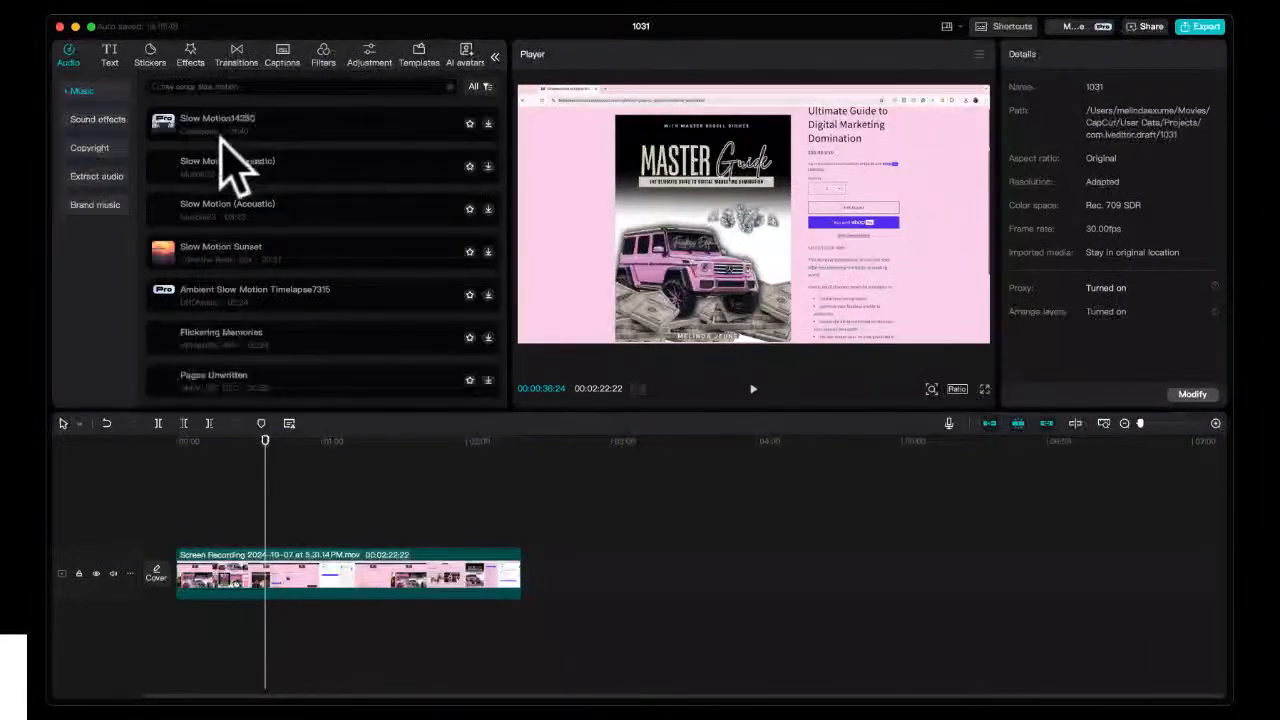
pyautogui.click(160, 166)
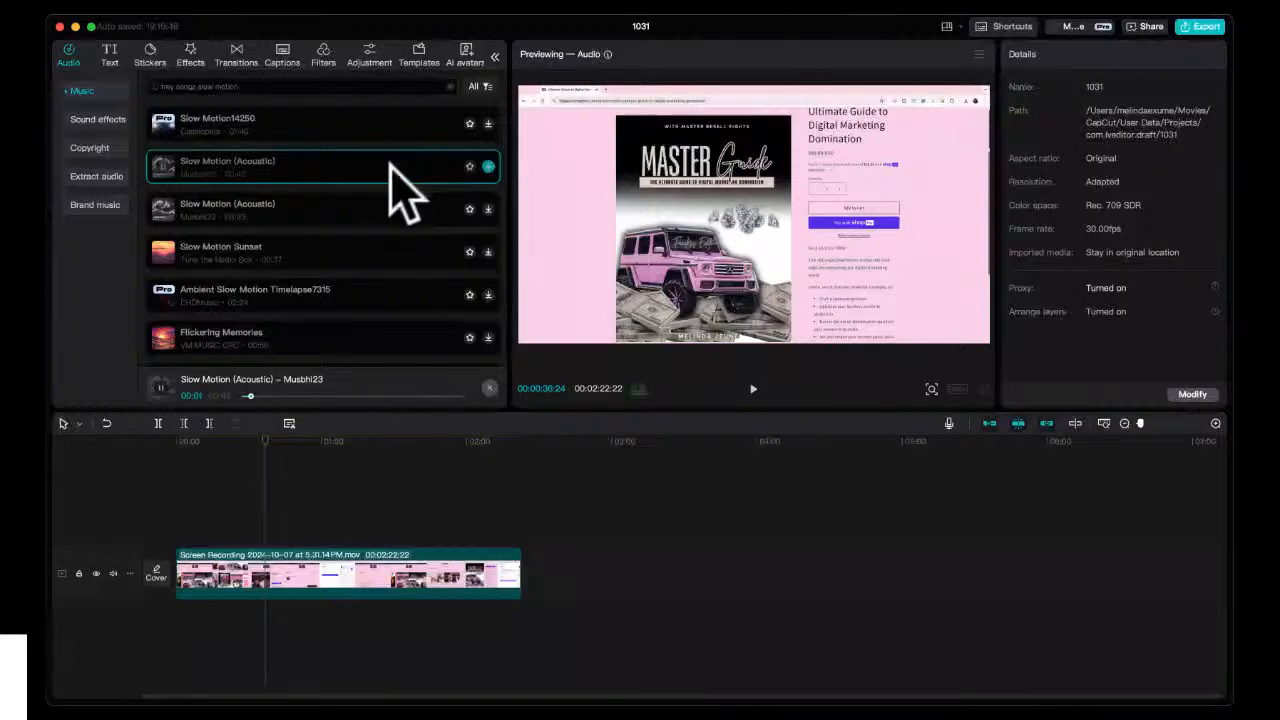
pyautogui.click(160, 386)
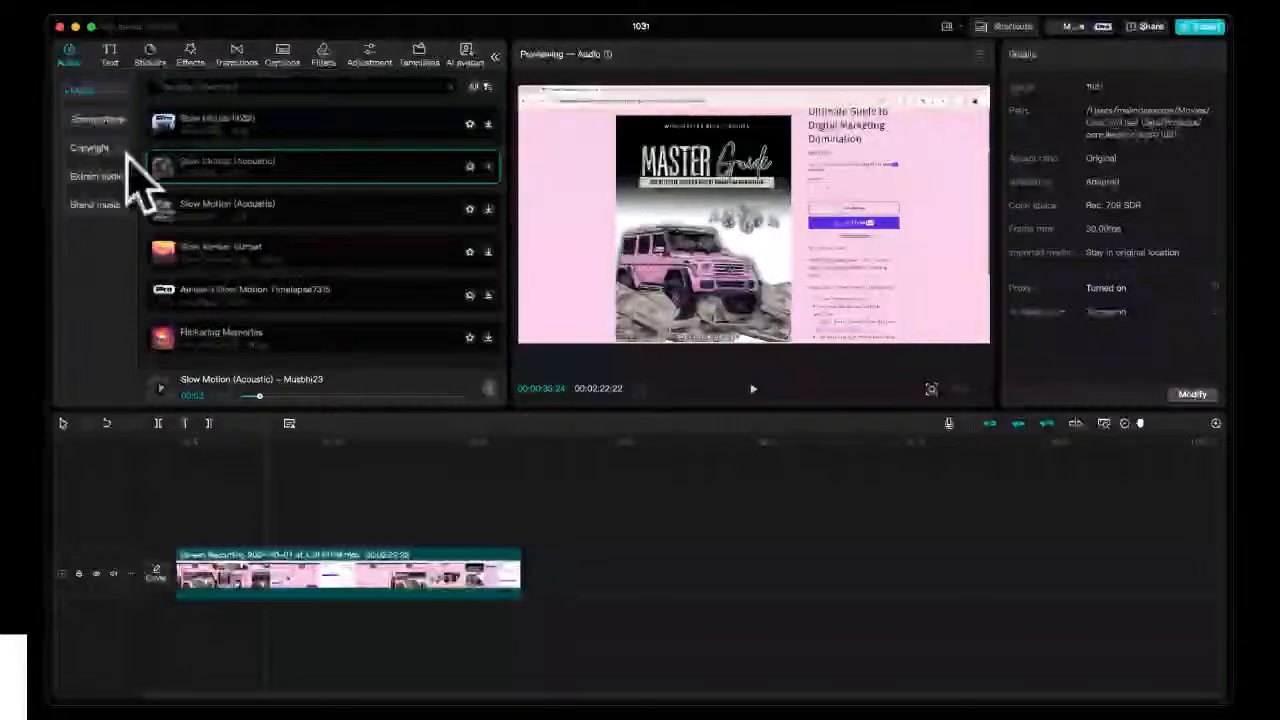
# - Open the sound effects library, preview the creepy old woman laughter effect and browse the Halloween list
pyautogui.click(82, 122)
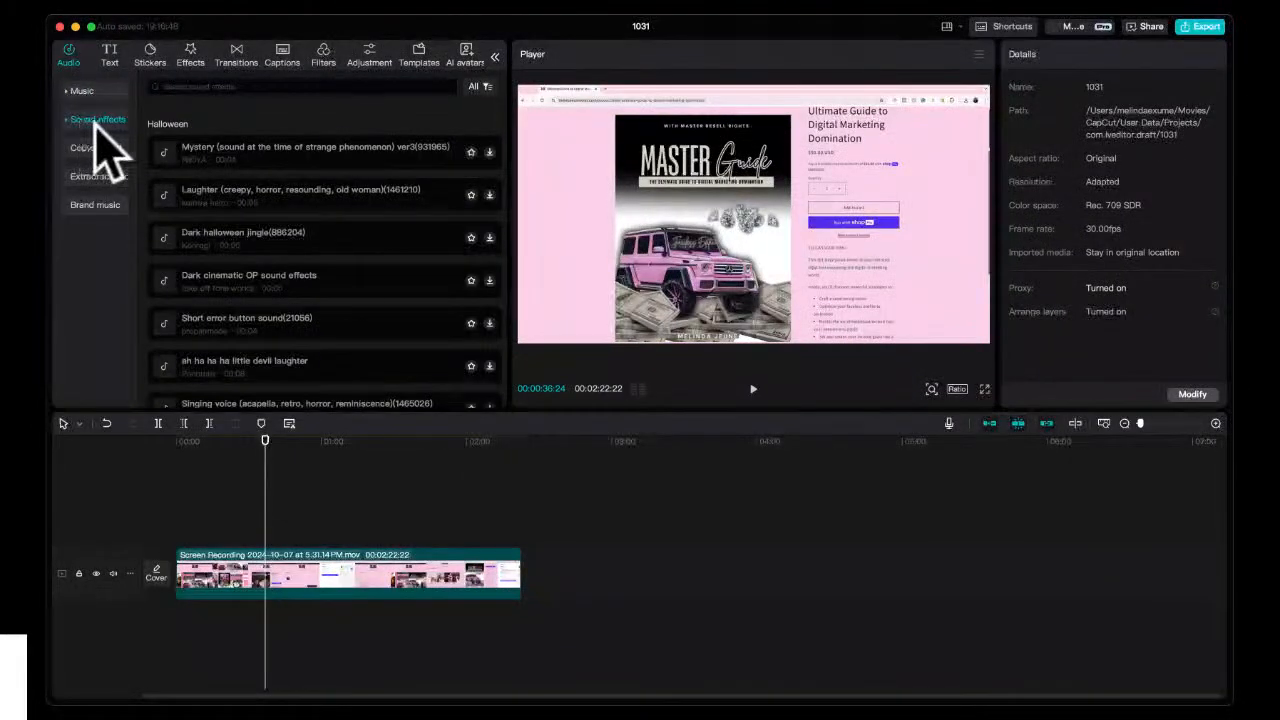
pyautogui.click(200, 197)
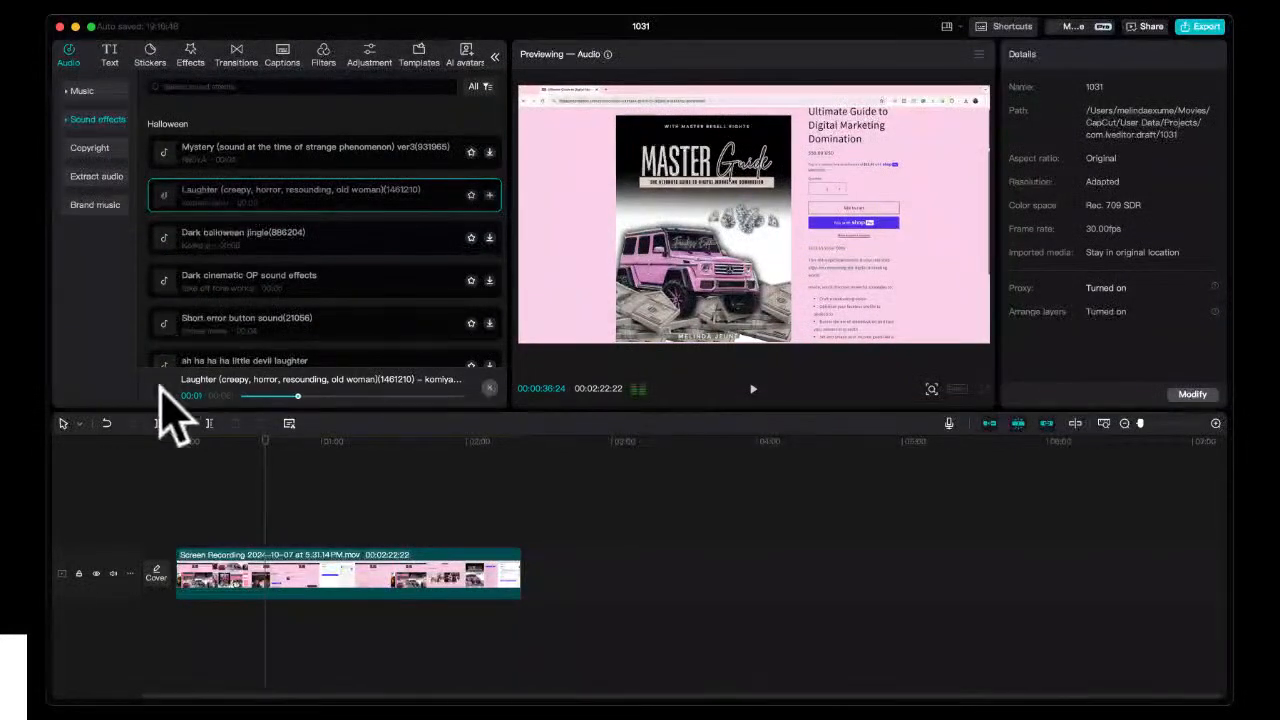
pyautogui.click(161, 388)
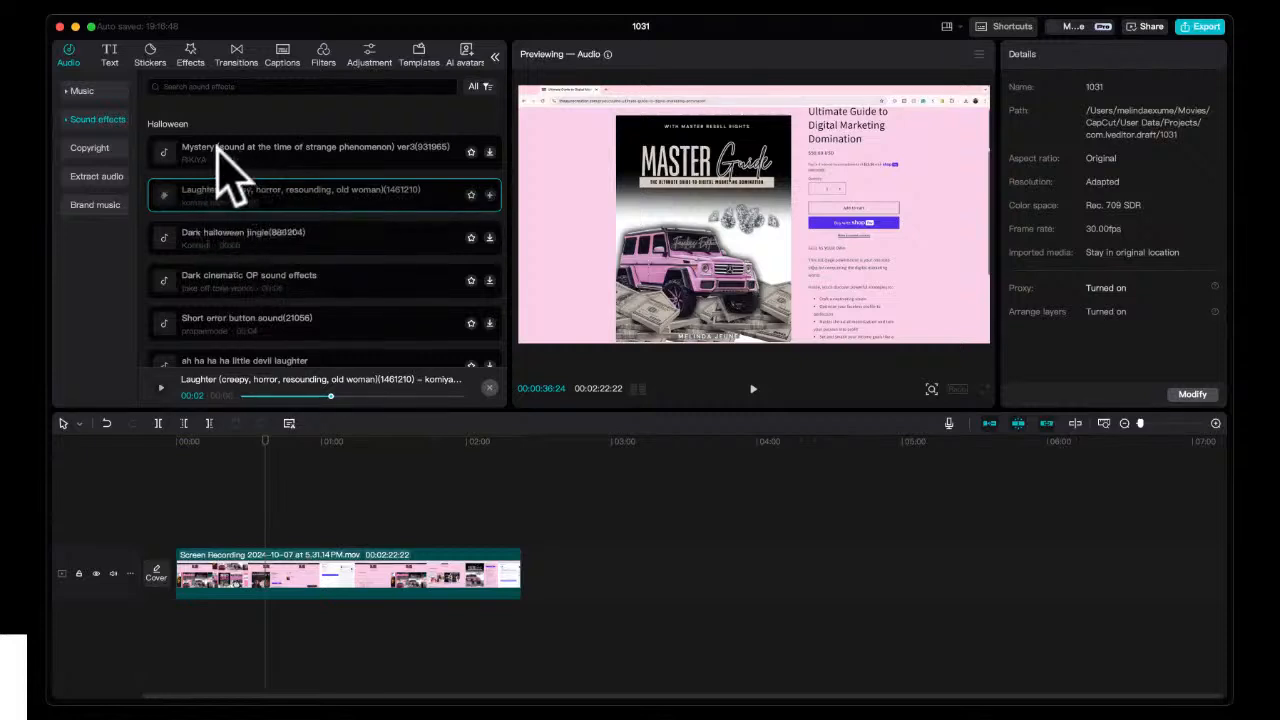
pyautogui.scroll(-4, 250, 240)
pyautogui.scroll(-10, 250, 240)
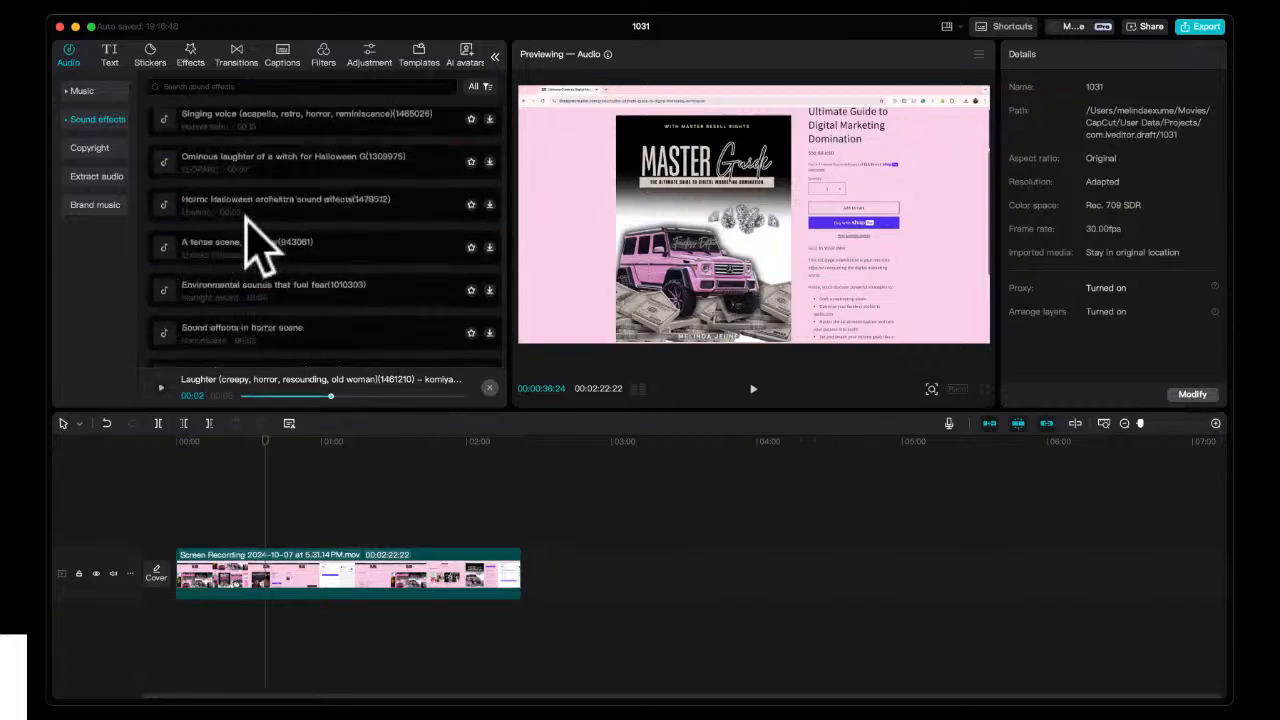
# - Search the sound effects for "clap", preview the first four results and browse the rest of the list
pyautogui.click(245, 86)
pyautogui.write('step')
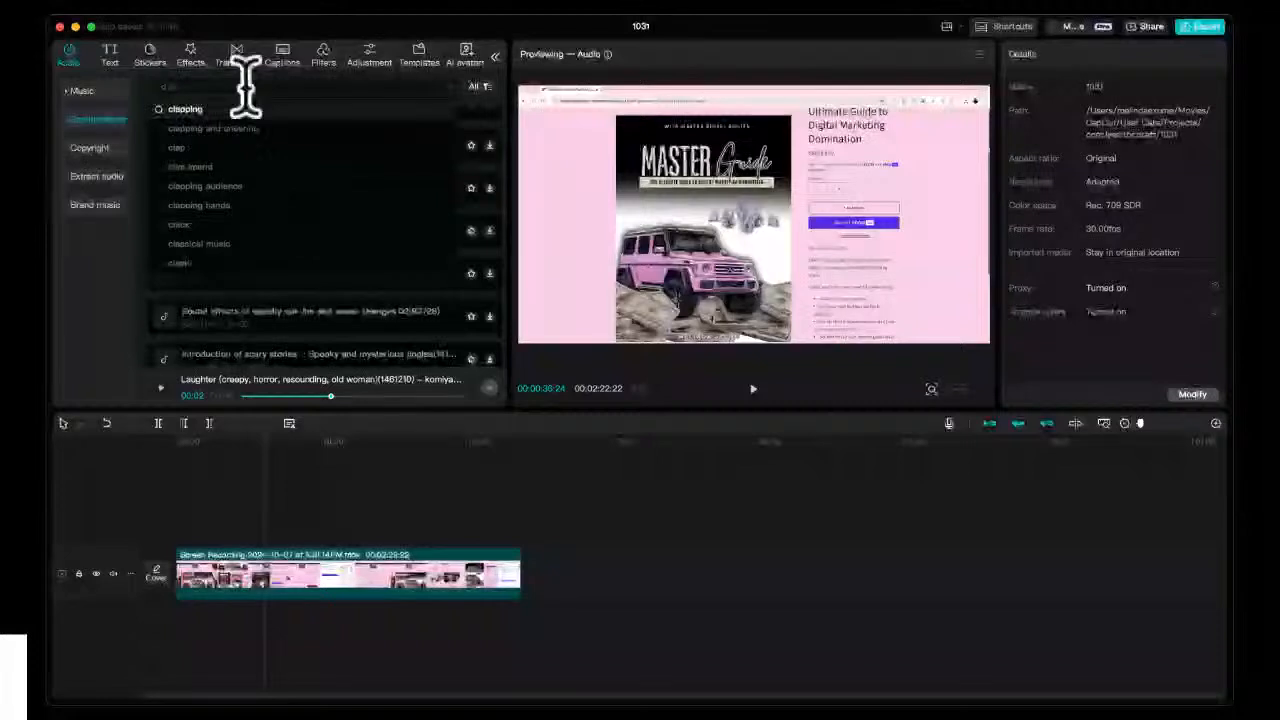
pyautogui.press('Return')
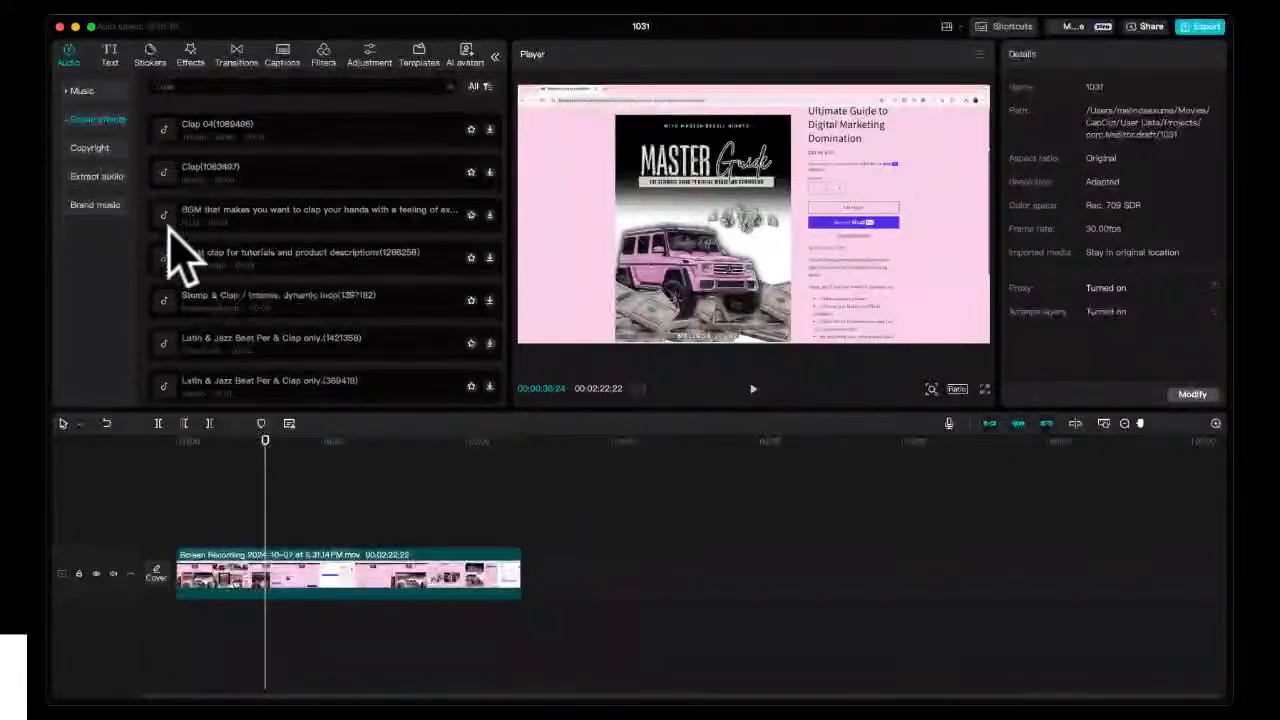
pyautogui.click(166, 133)
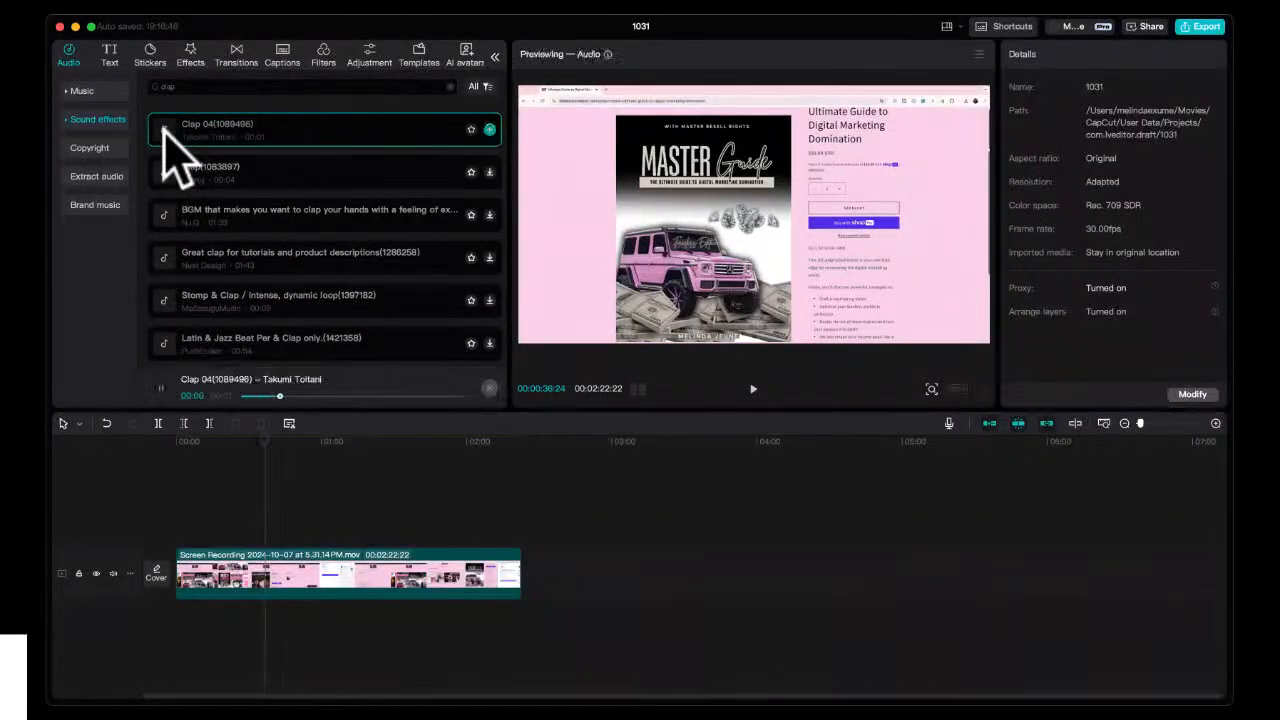
pyautogui.click(160, 166)
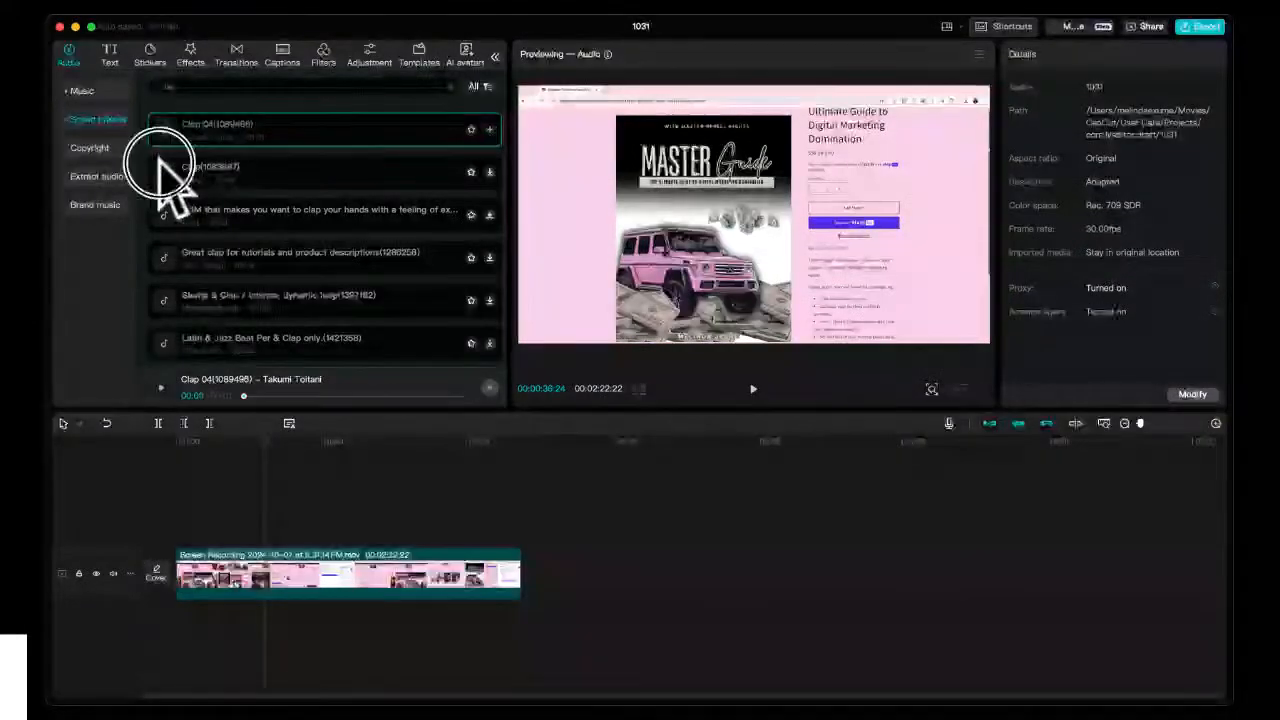
pyautogui.click(164, 214)
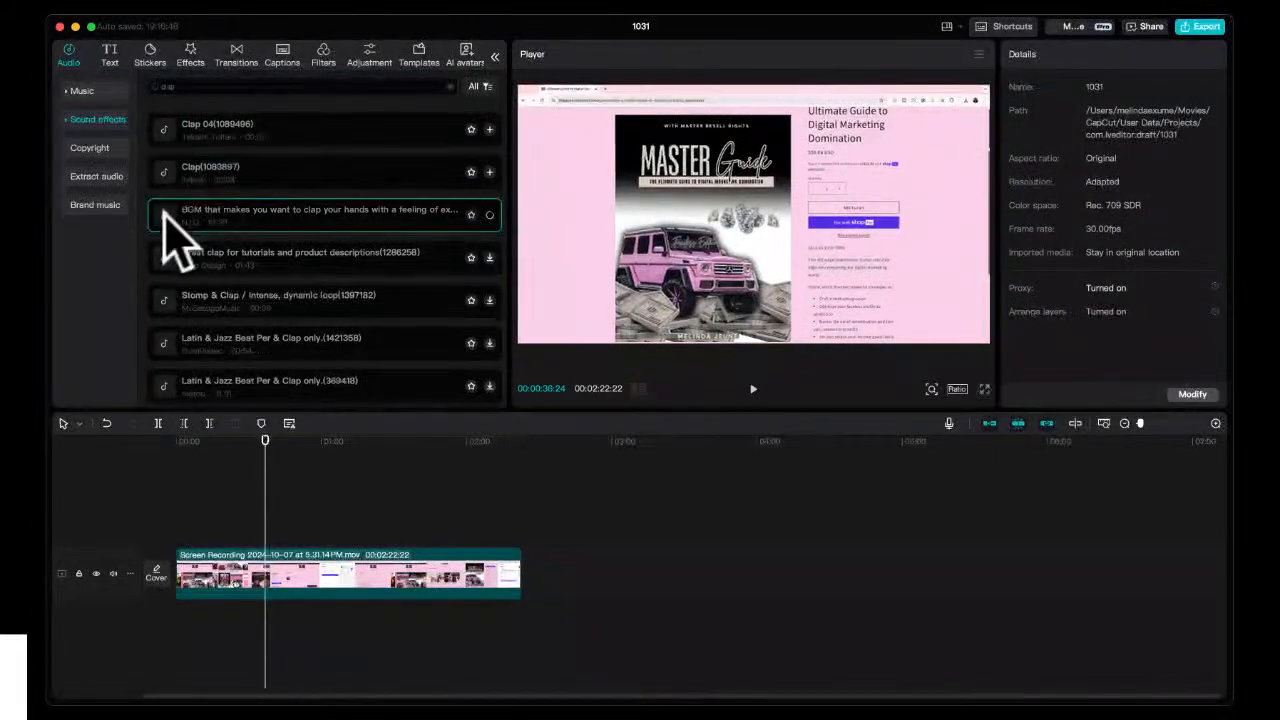
pyautogui.click(165, 254)
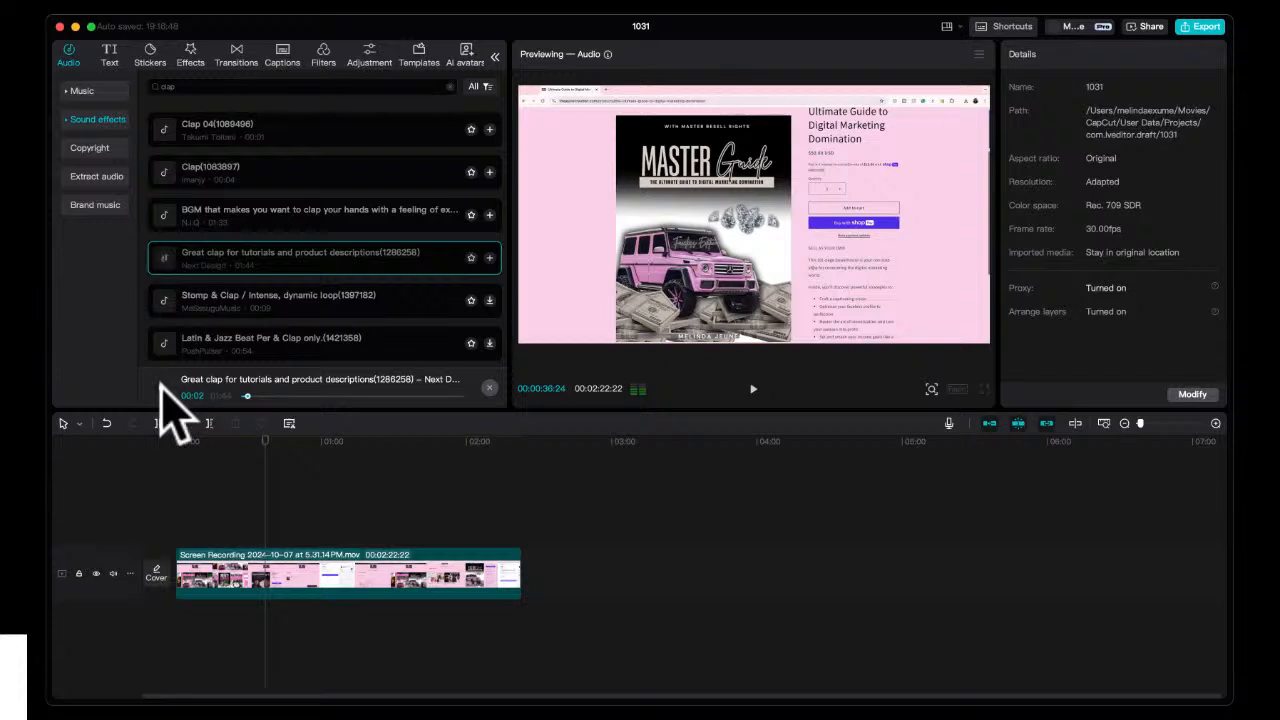
pyautogui.scroll(-2, 251, 300)
pyautogui.scroll(2, 255, 315)
pyautogui.scroll(-4, 255, 325)
pyautogui.scroll(-1, 255, 335)
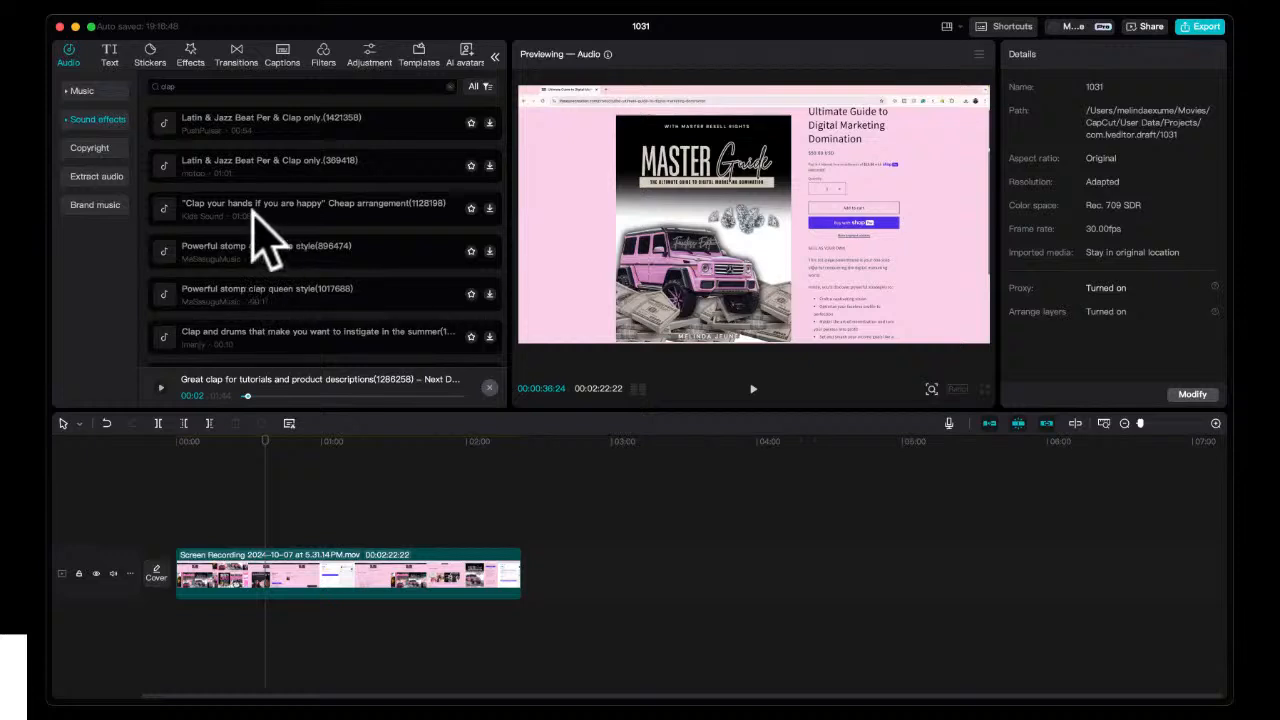
pyautogui.scroll(-3, 300, 285)
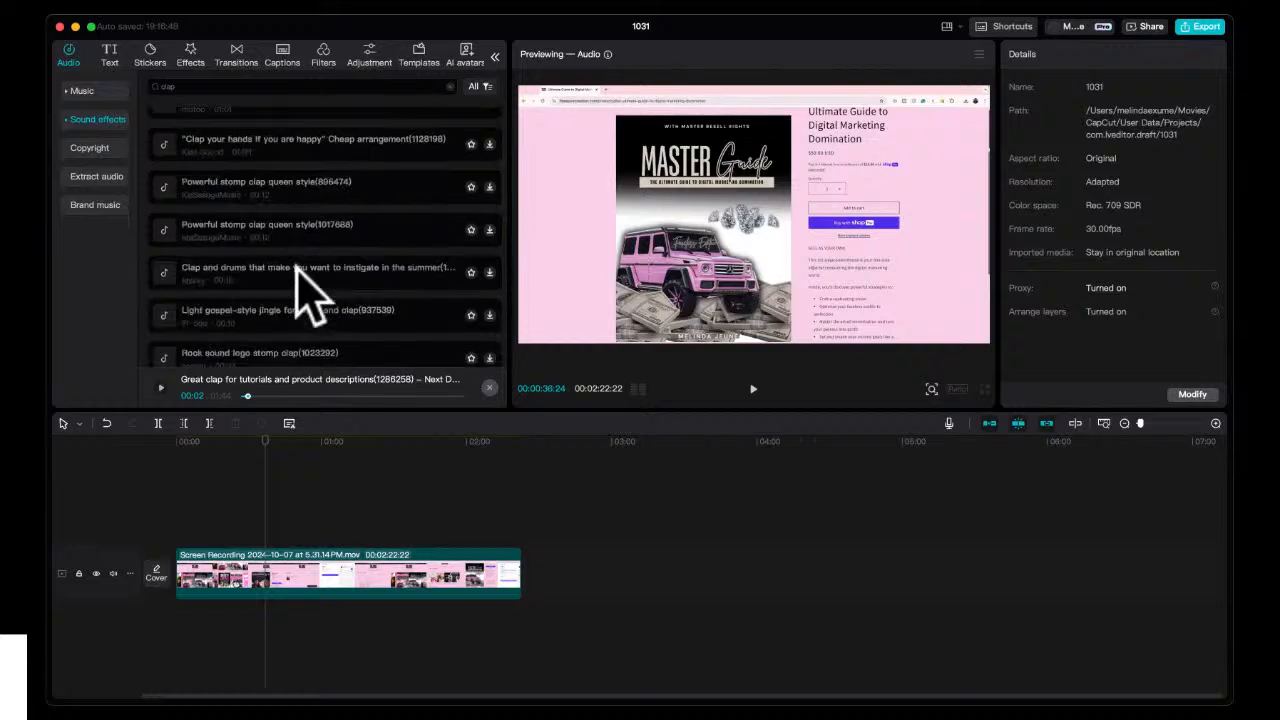
# - View the audio library's copyright check, audio extraction and brand music sections
pyautogui.click(96, 147)
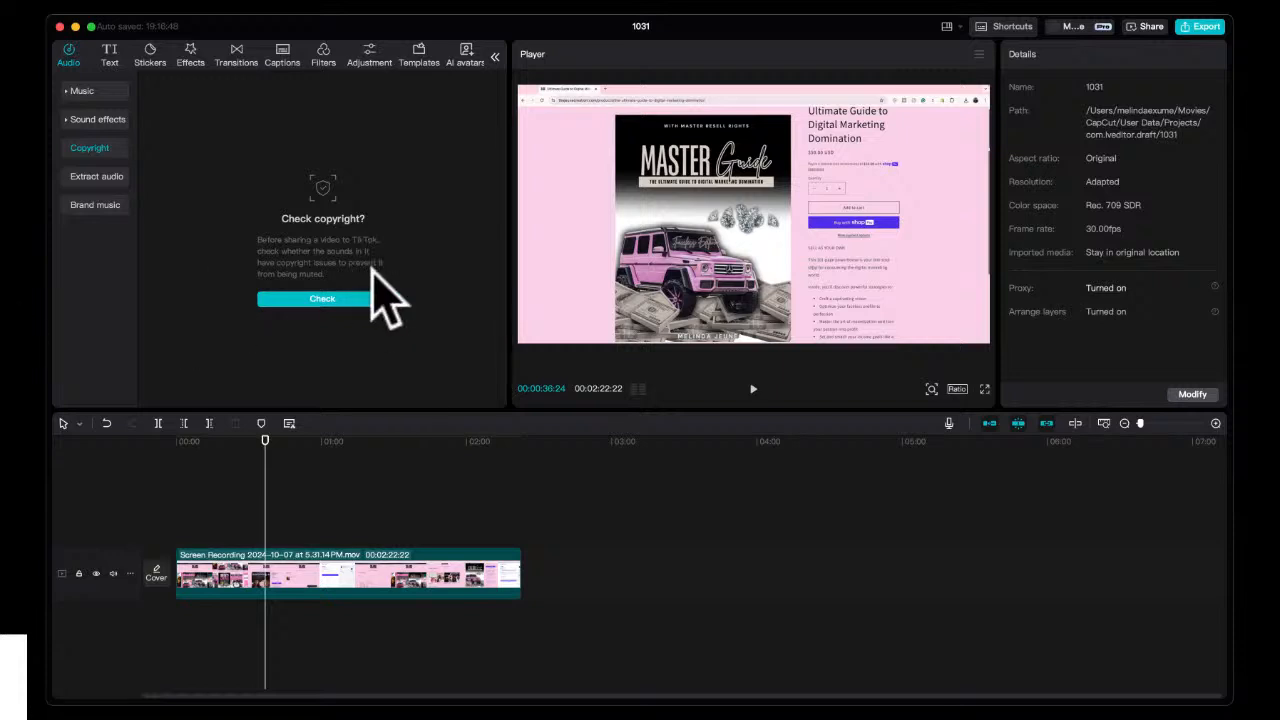
pyautogui.click(96, 180)
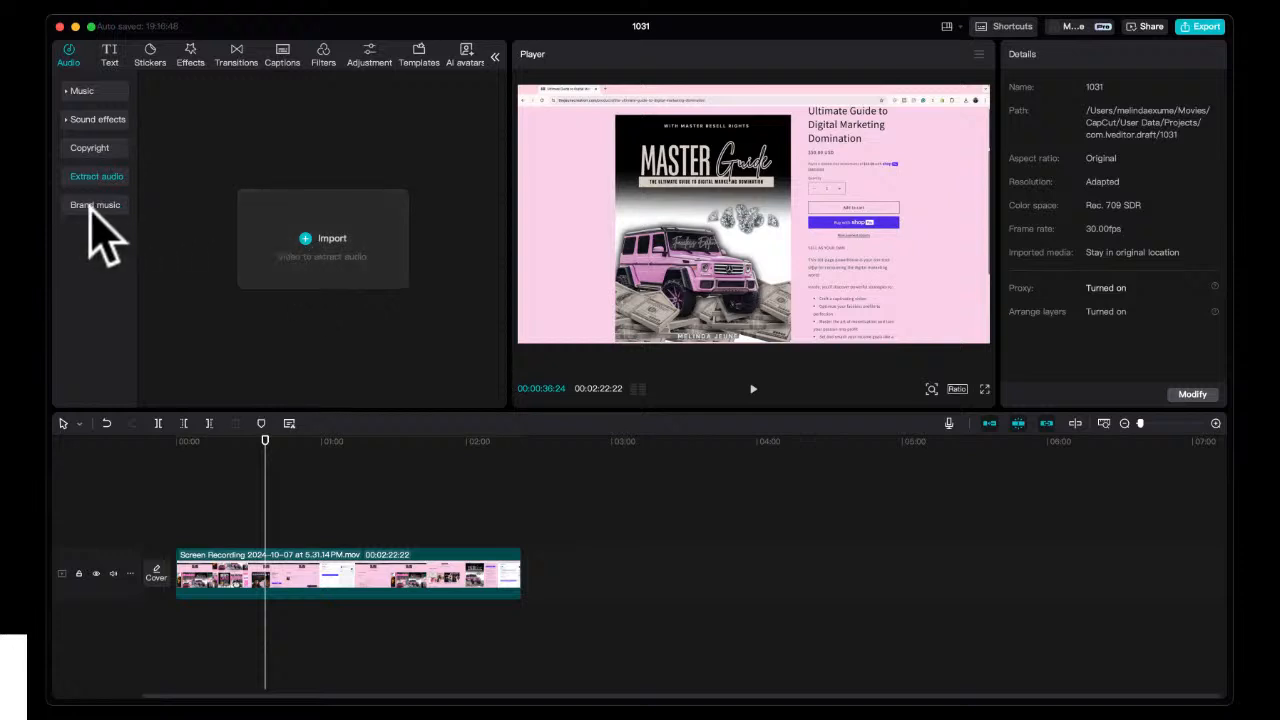
pyautogui.click(92, 205)
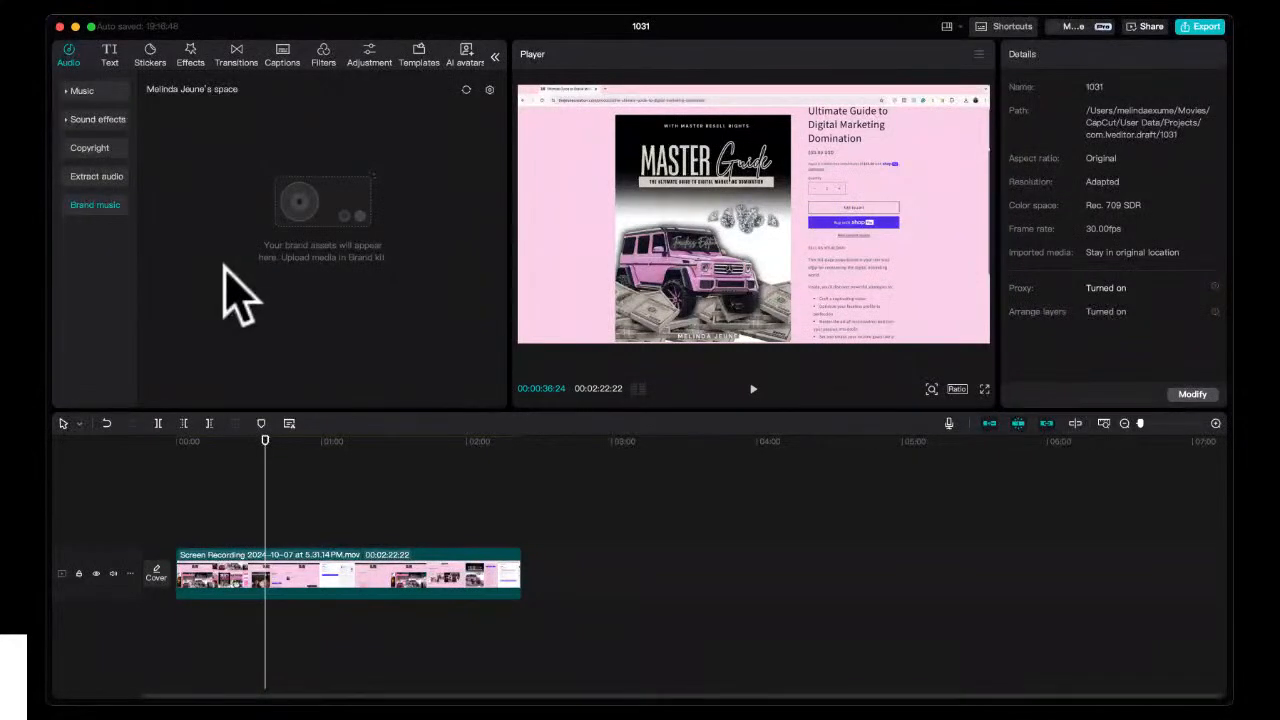
# - View the options for adding text and the AI packaging settings
pyautogui.click(110, 56)
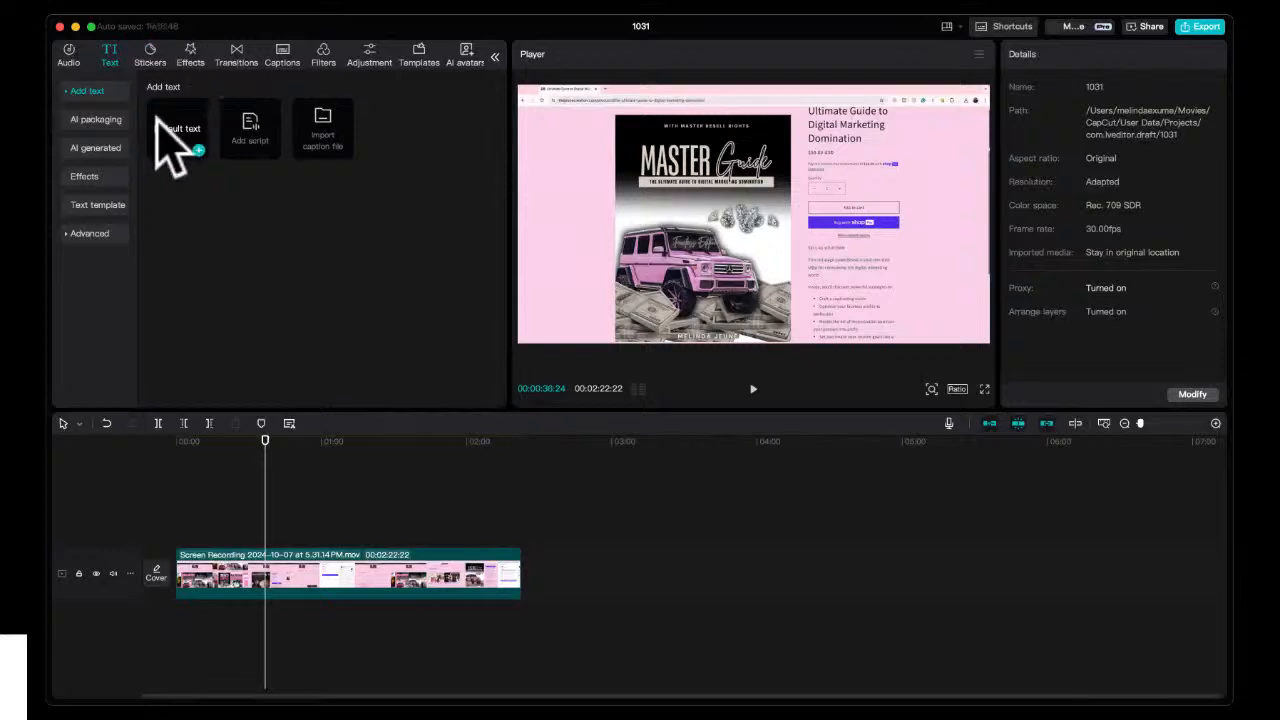
pyautogui.click(95, 119)
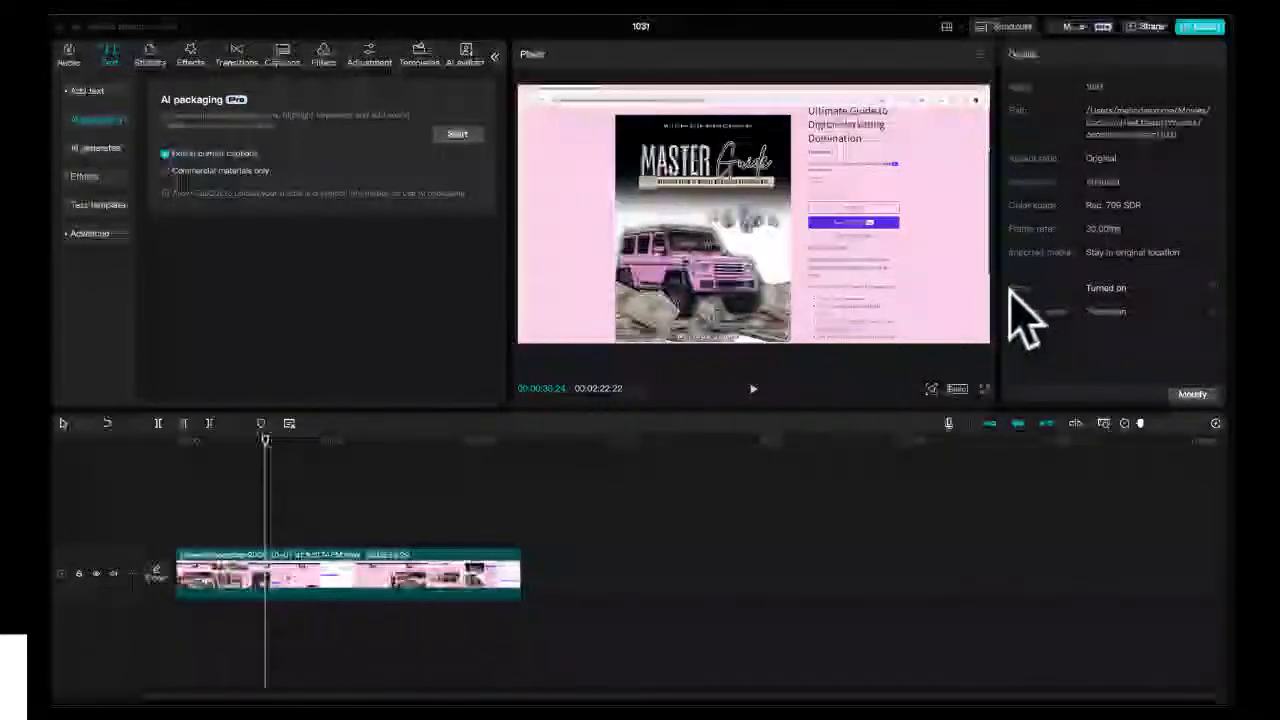
# - Place the imported audio clip on a track beneath the screen recording and align it with the timeline's start
pyautogui.click(330, 660)
pyautogui.moveTo(320, 655); pyautogui.dragTo(320, 662)
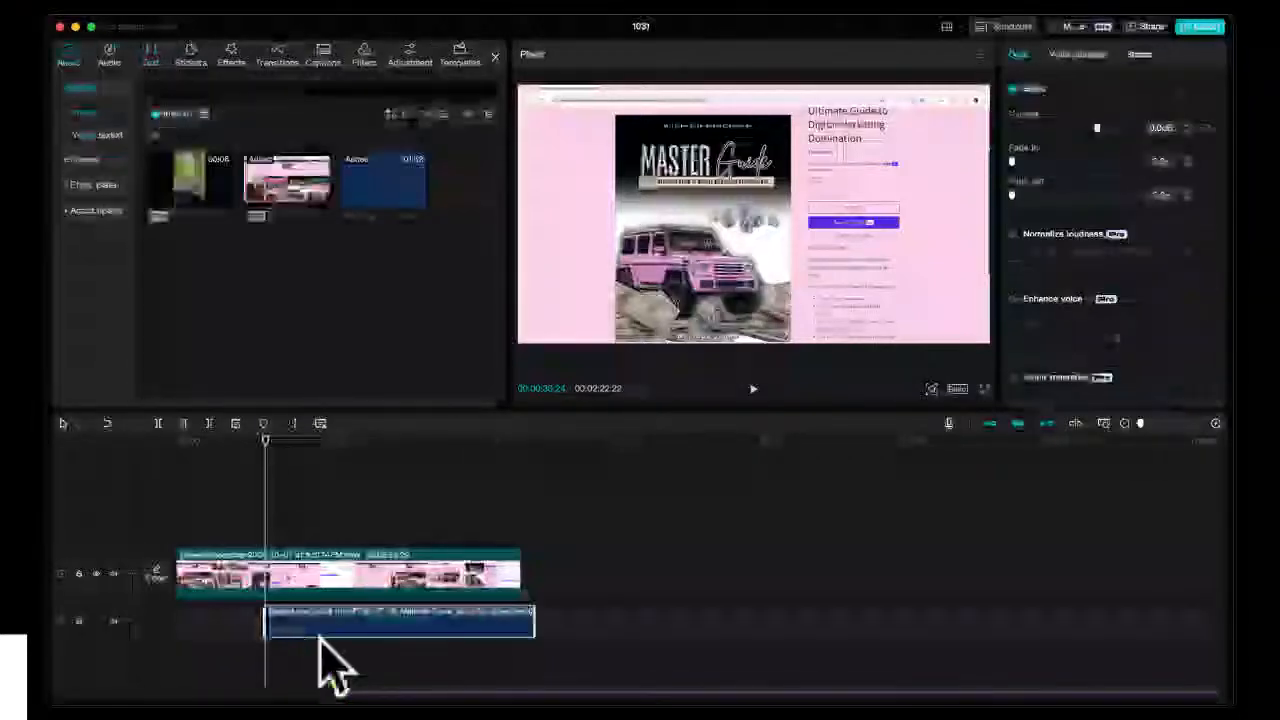
pyautogui.click(363, 629)
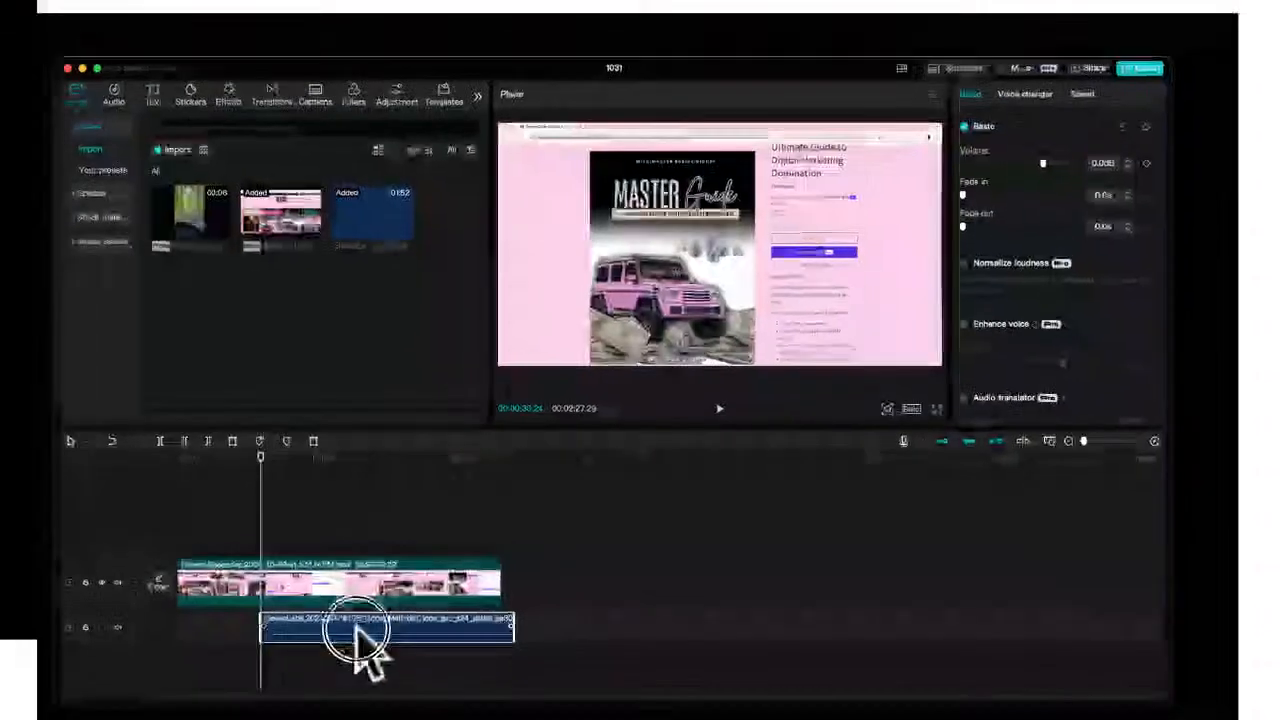
pyautogui.moveTo(363, 629); pyautogui.dragTo(276, 622)
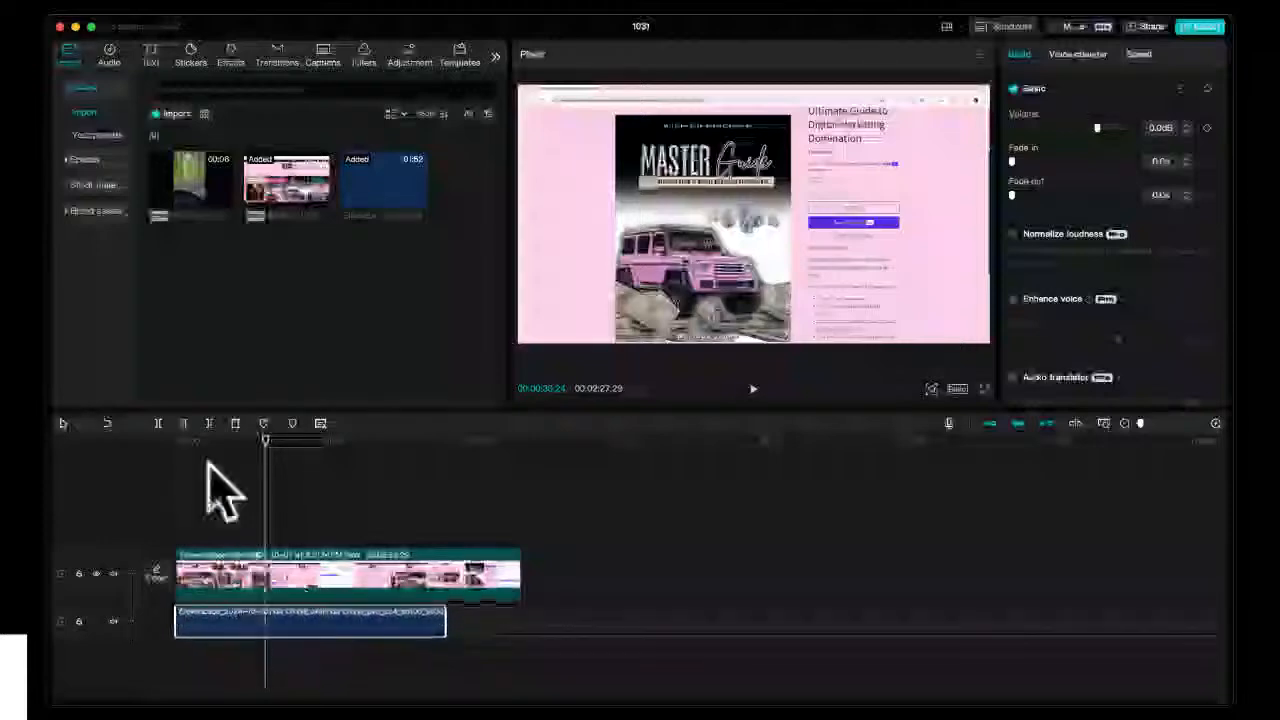
# - Play the timeline from about 12 seconds, mute the screen recording's track and resume playback
pyautogui.click(204, 440)
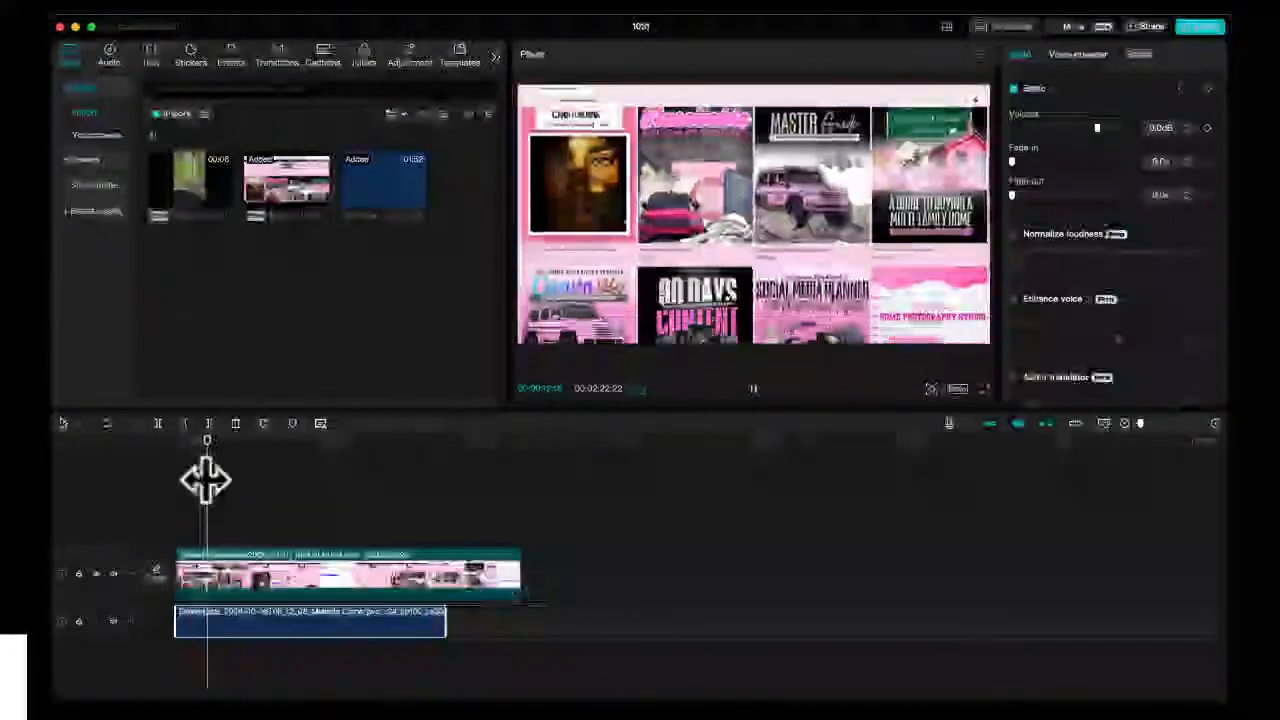
pyautogui.press('space')
pyautogui.click(112, 578)
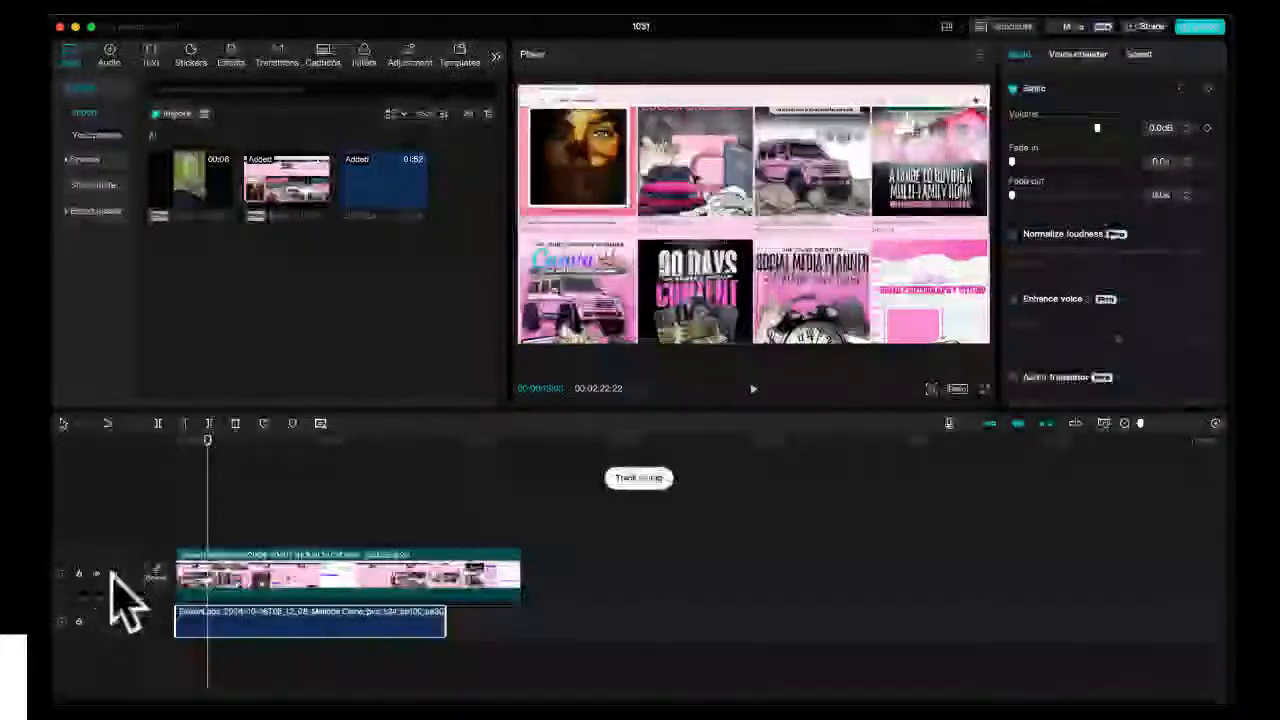
pyautogui.press('space')
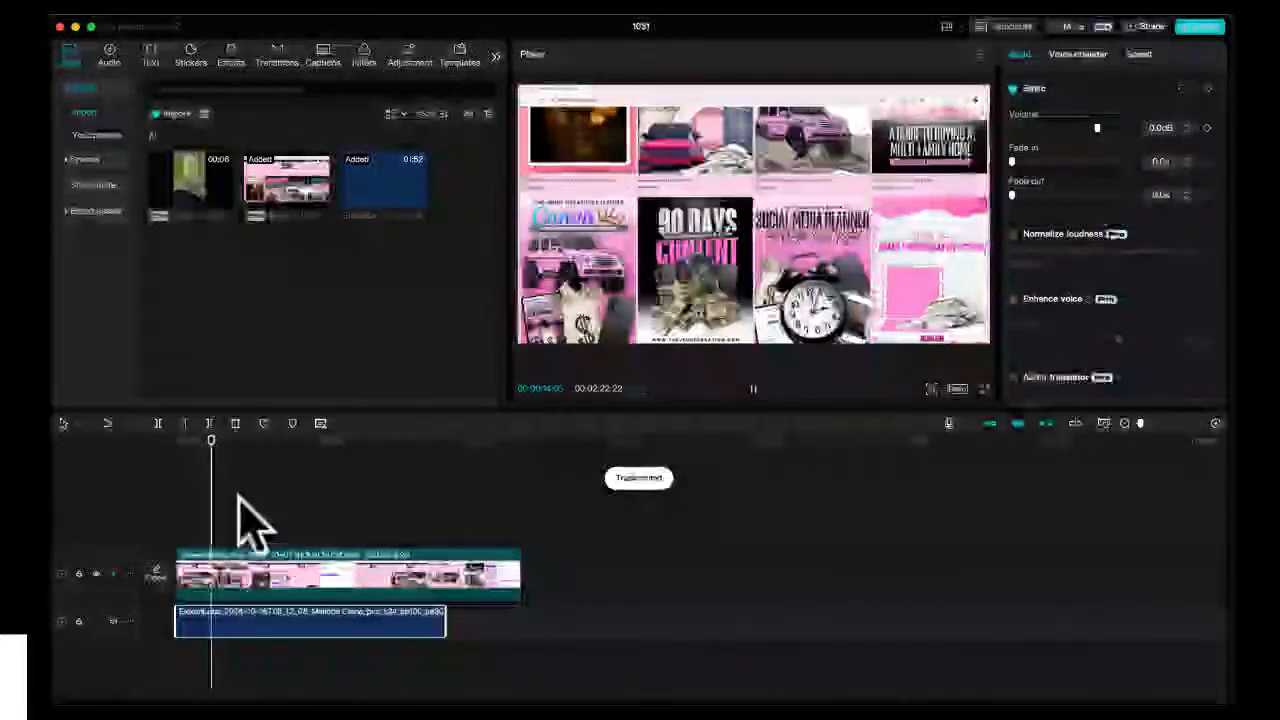
# - Pause playback and try applying AI packaging to the timeline from the text tools
pyautogui.press('space')
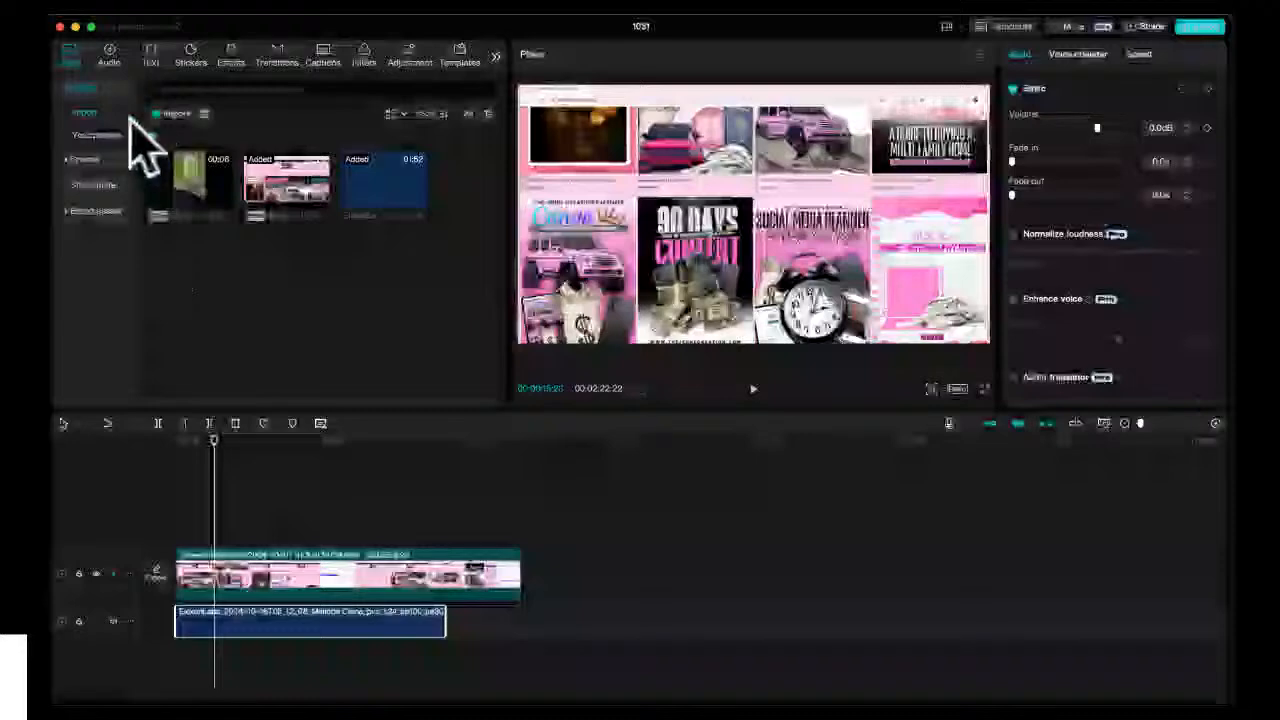
pyautogui.click(107, 53)
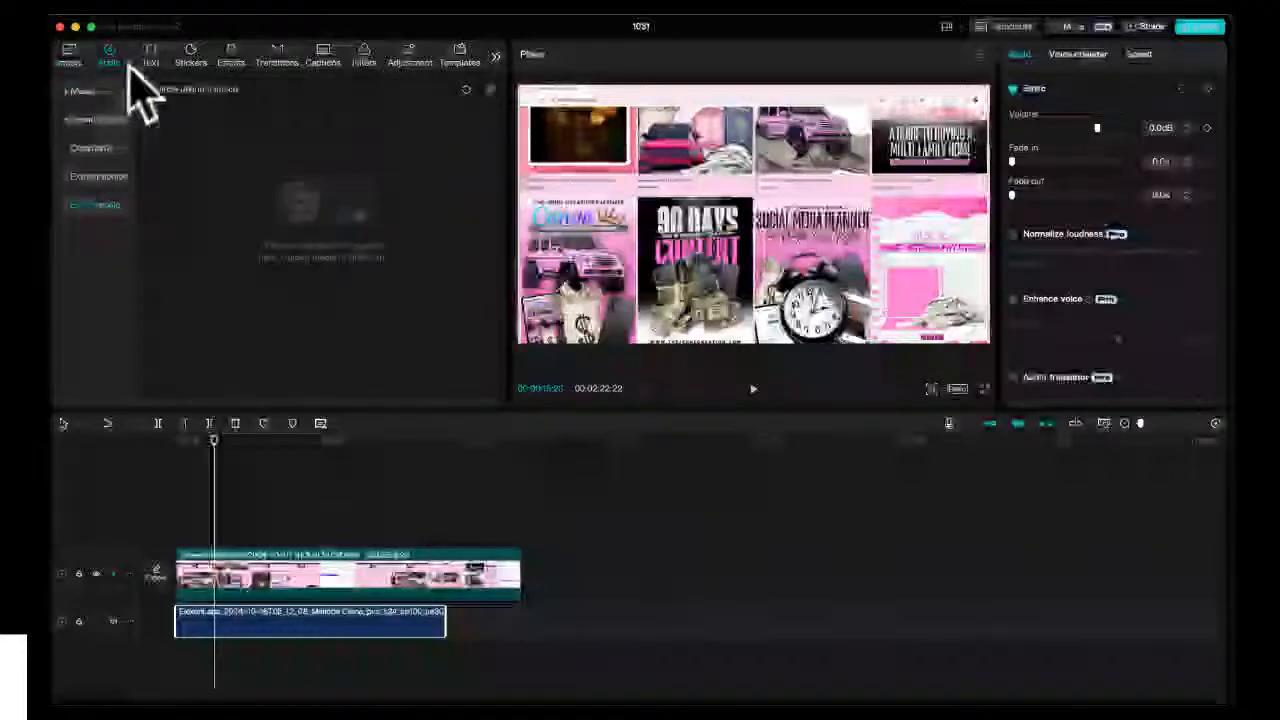
pyautogui.click(152, 50)
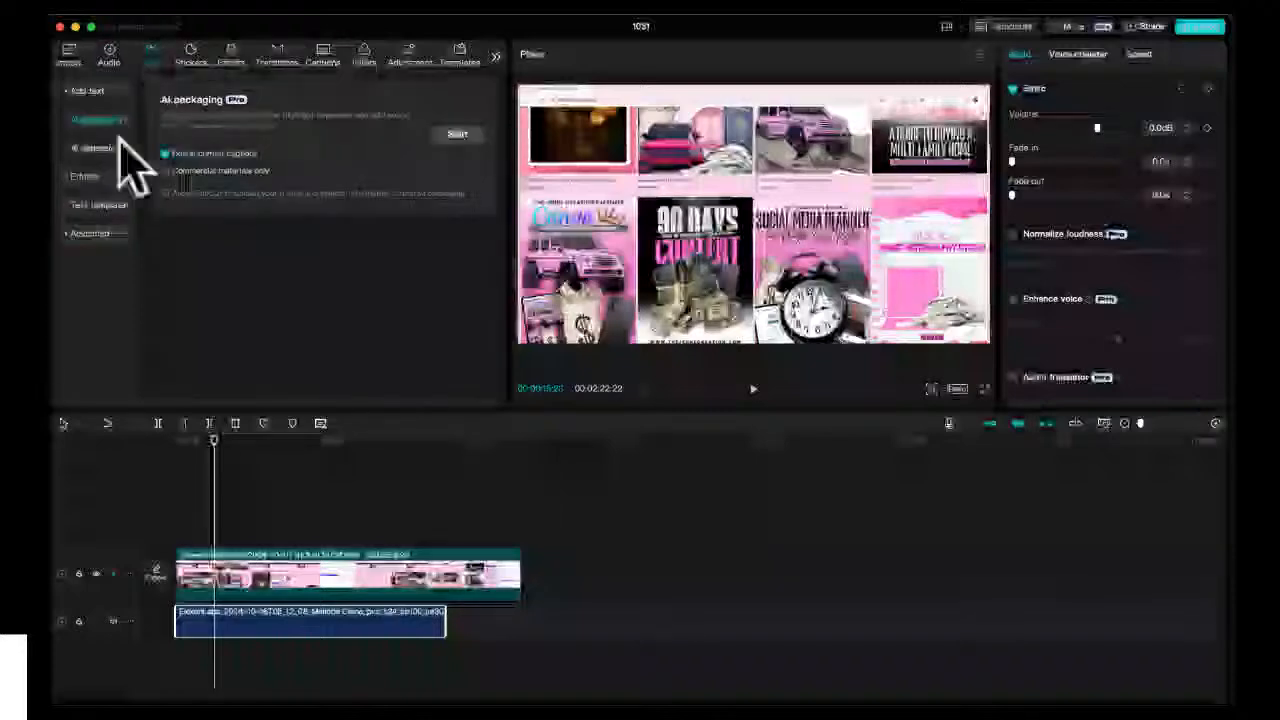
pyautogui.click(457, 136)
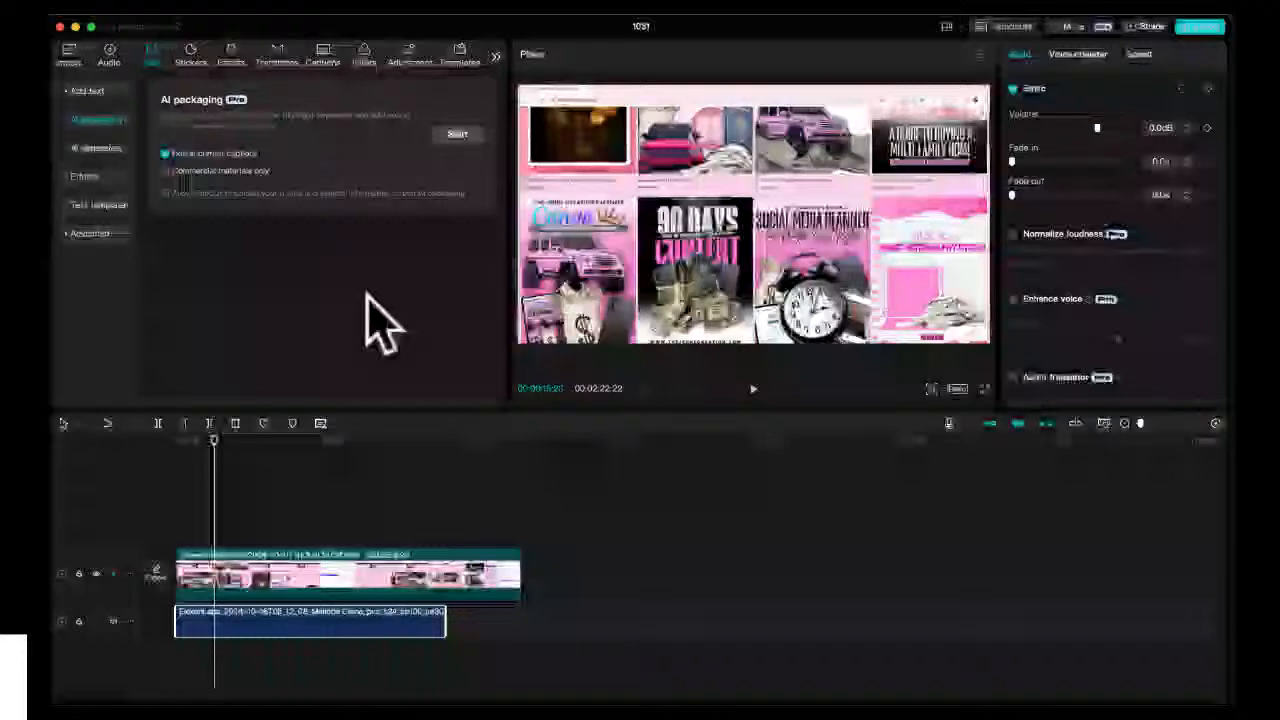
pyautogui.click(453, 134)
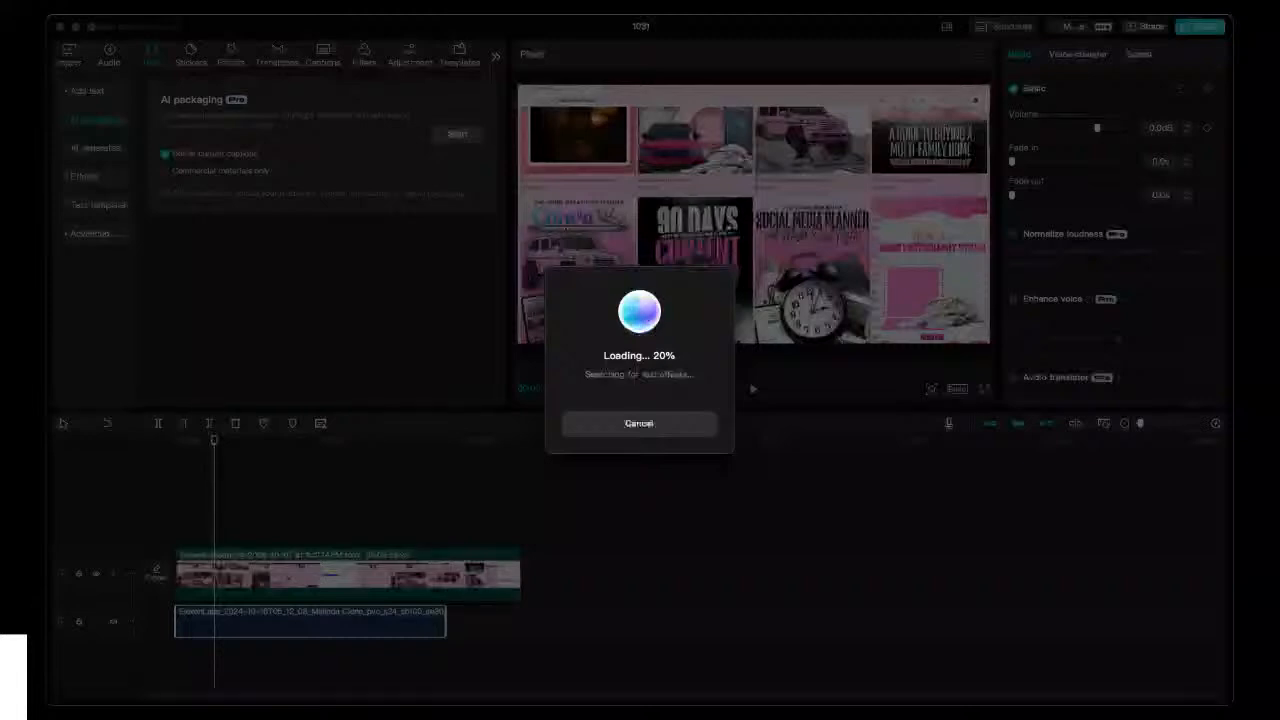
pyautogui.click(576, 425)
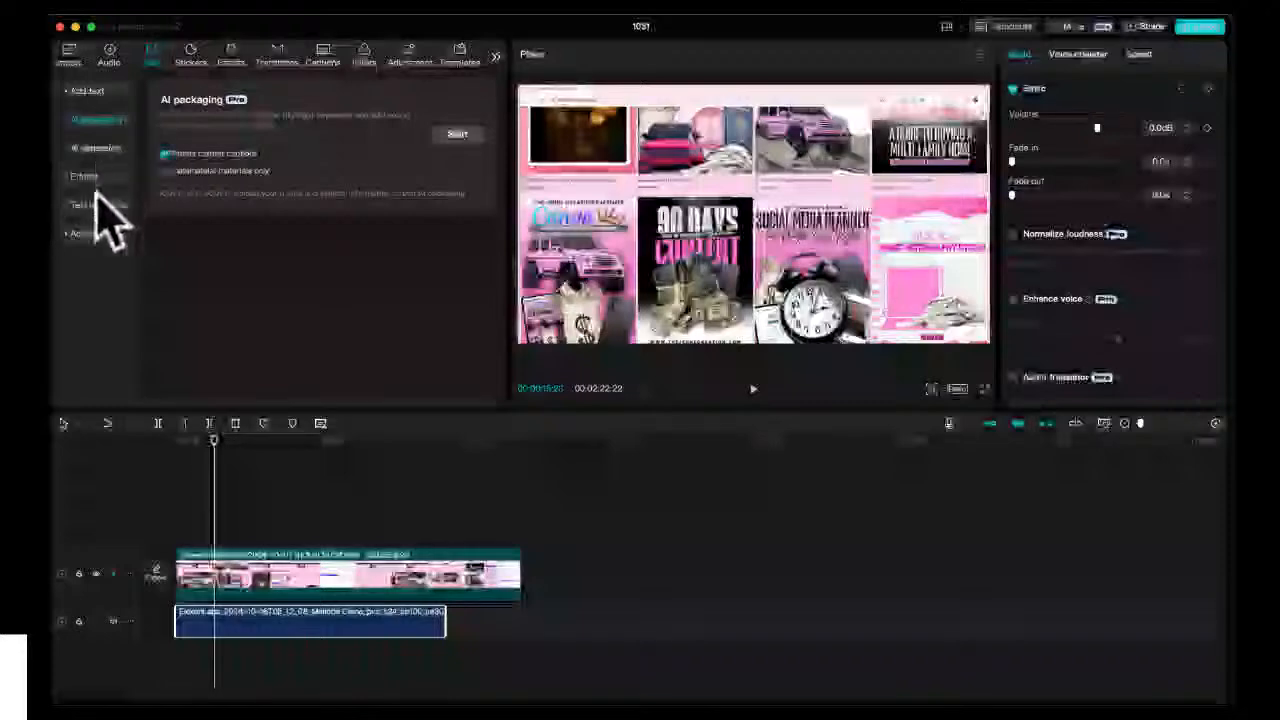
# - Look through the spoken languages available for auto captions and keep English selected
pyautogui.click(322, 58)
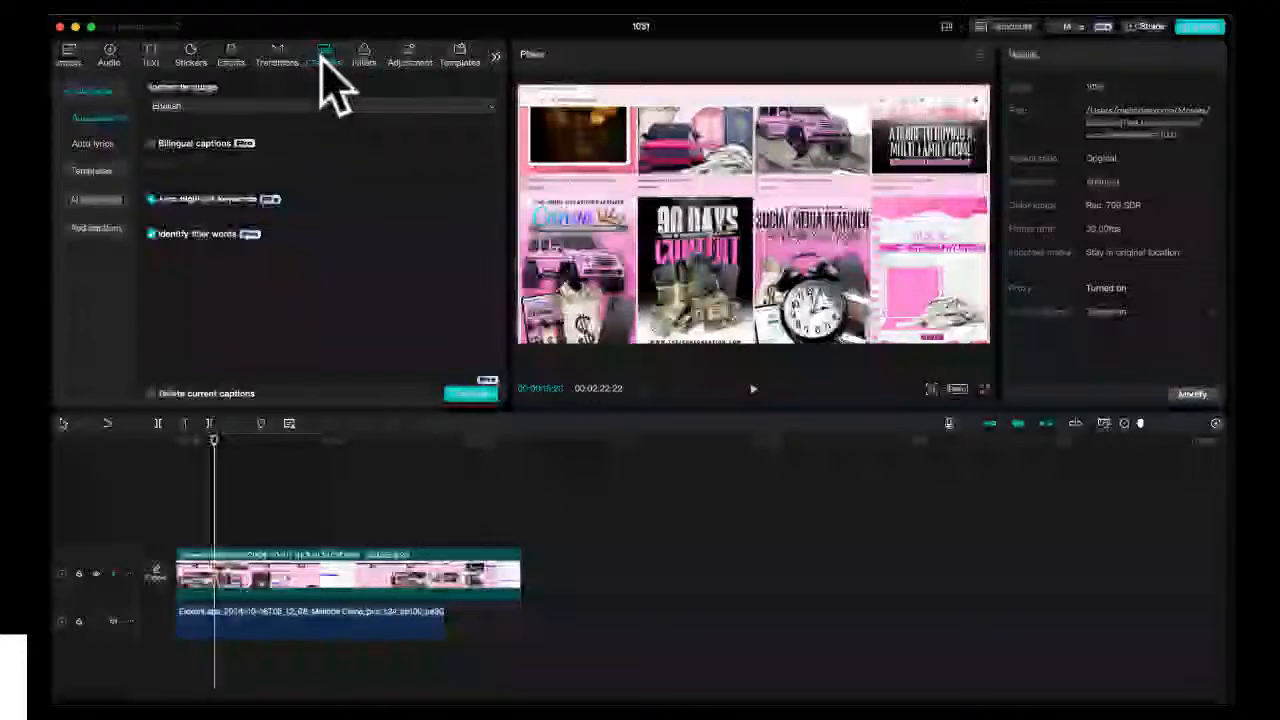
pyautogui.click(196, 104)
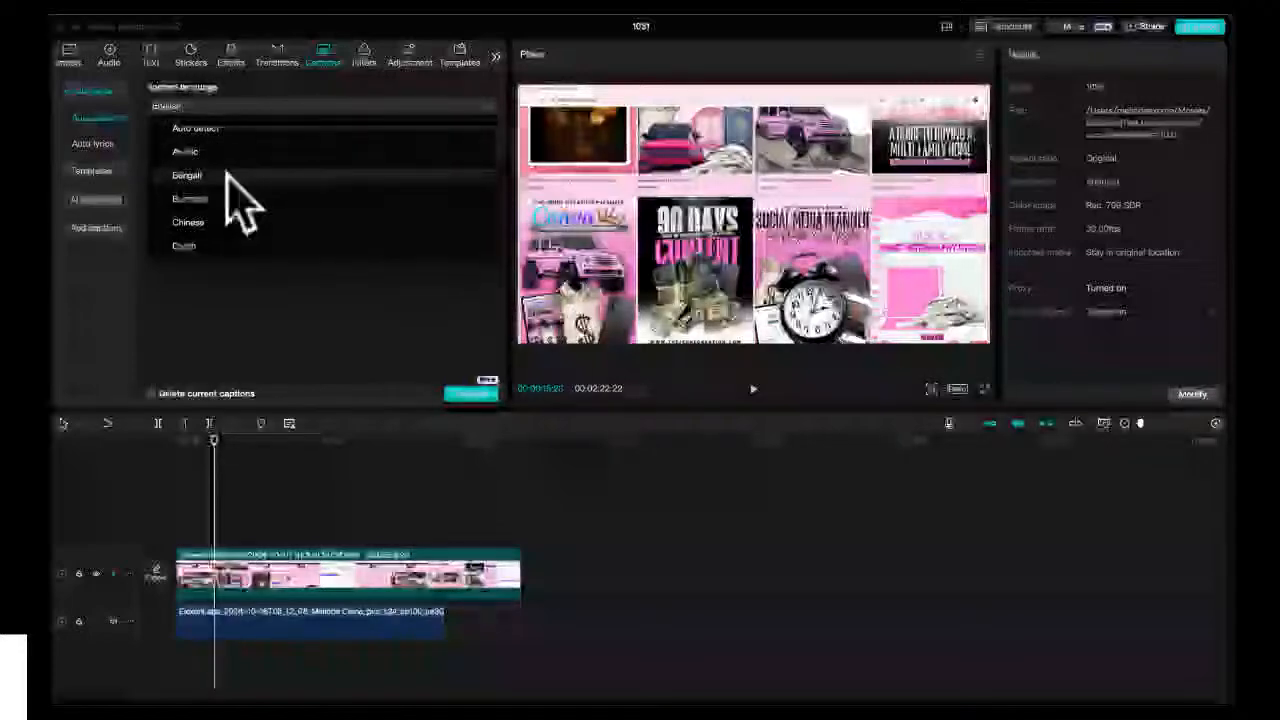
pyautogui.scroll(-1, 226, 170)
pyautogui.scroll(1, 226, 172)
pyautogui.scroll(-1, 226, 172)
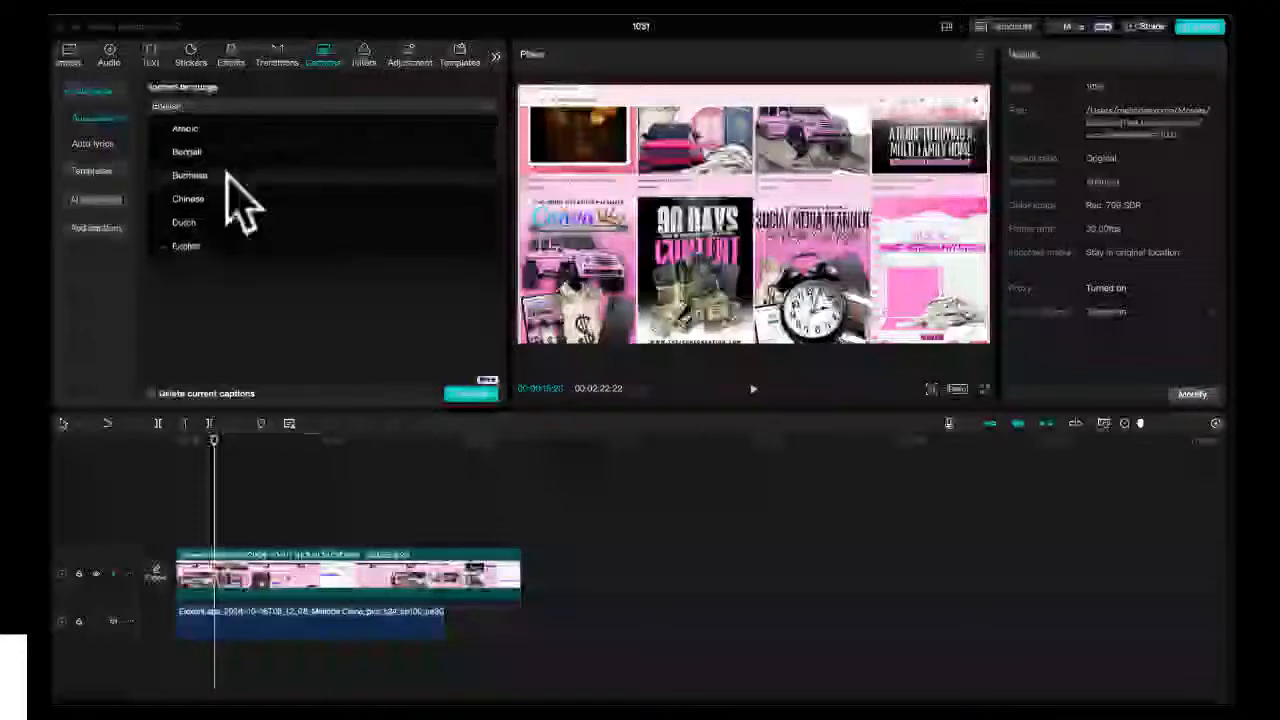
pyautogui.scroll(-4, 226, 172)
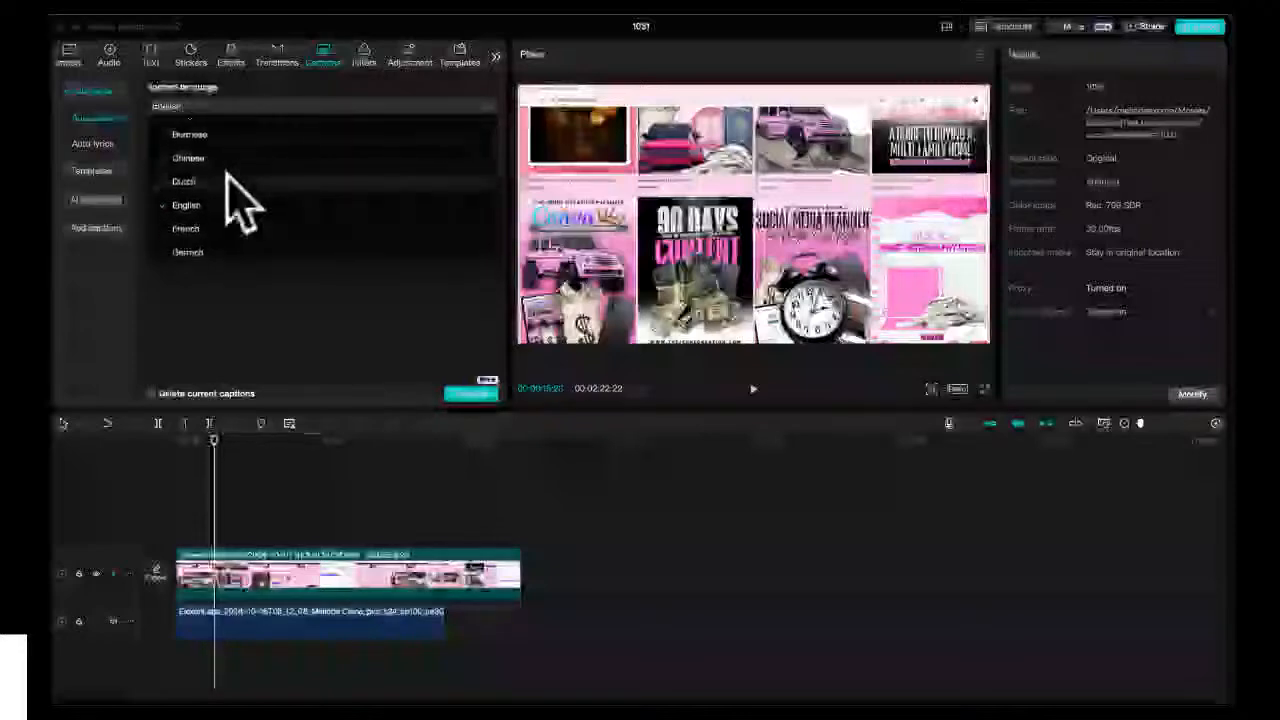
pyautogui.scroll(-1, 226, 172)
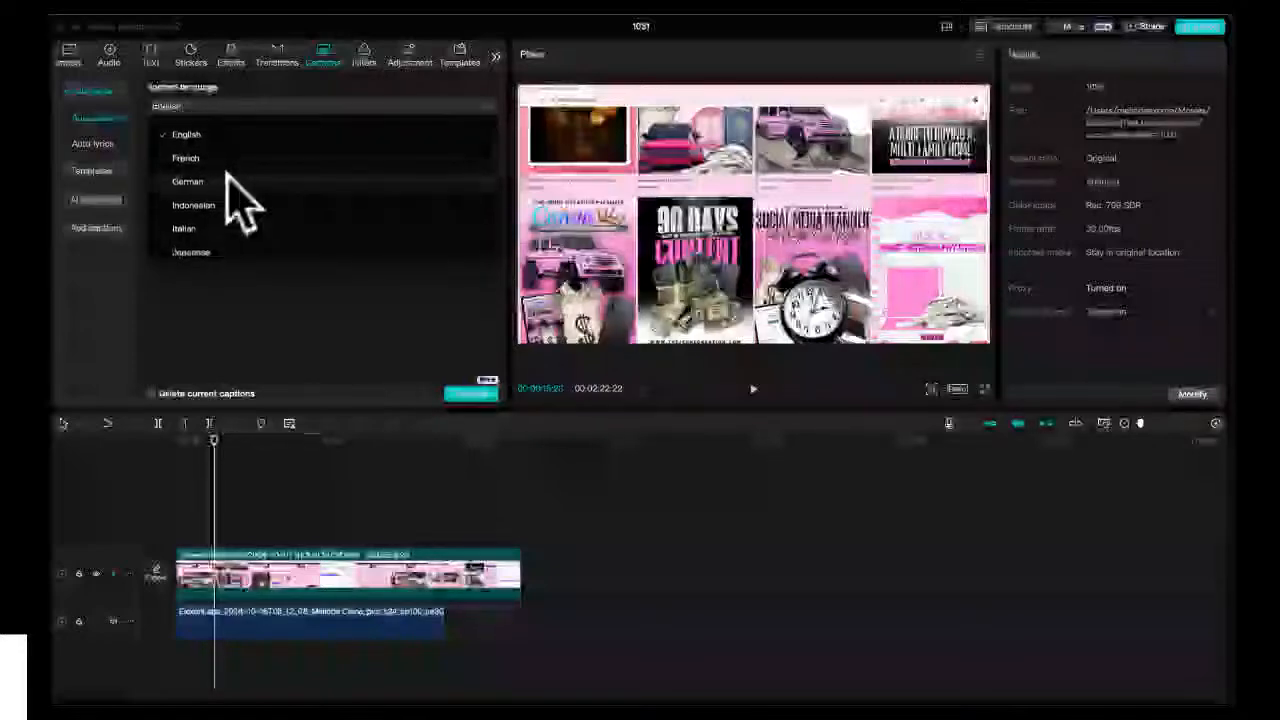
pyautogui.scroll(5, 226, 172)
pyautogui.scroll(-4, 226, 172)
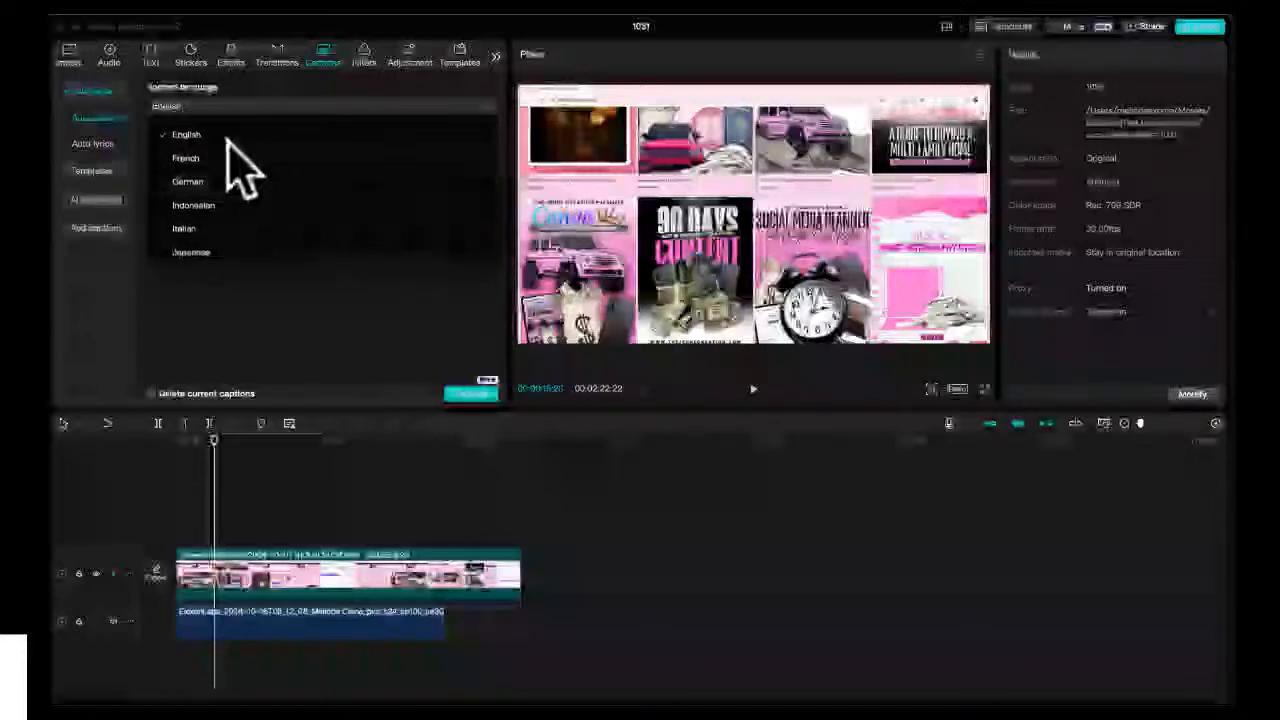
pyautogui.click(227, 138)
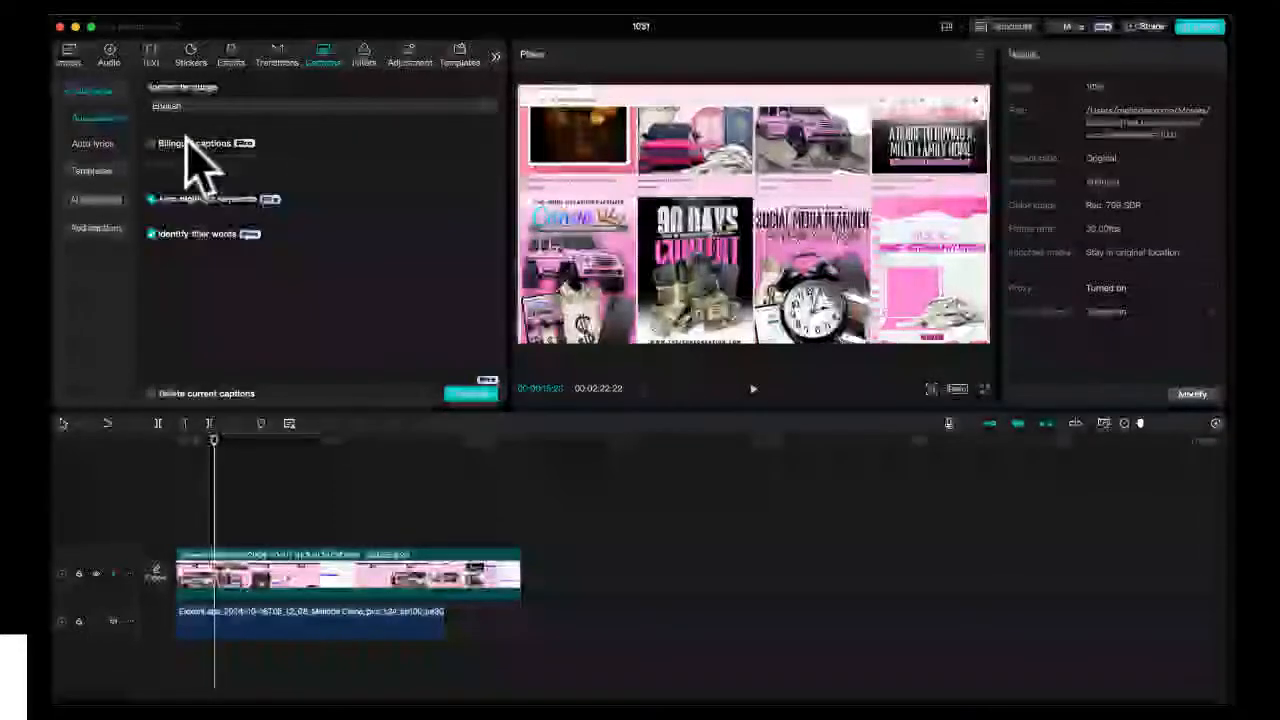
# - View the second-language choices for bilingual captions without keeping that option, and try generating English auto captions
pyautogui.click(151, 143)
pyautogui.click(197, 162)
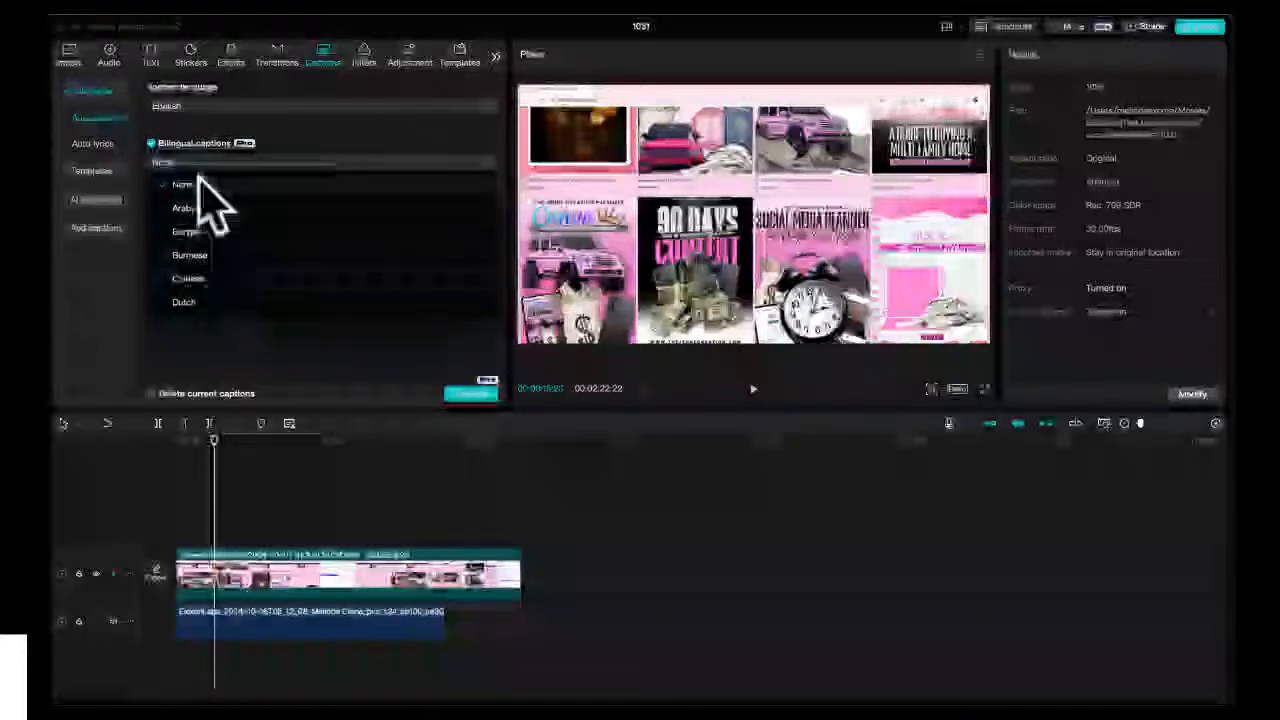
pyautogui.click(151, 143)
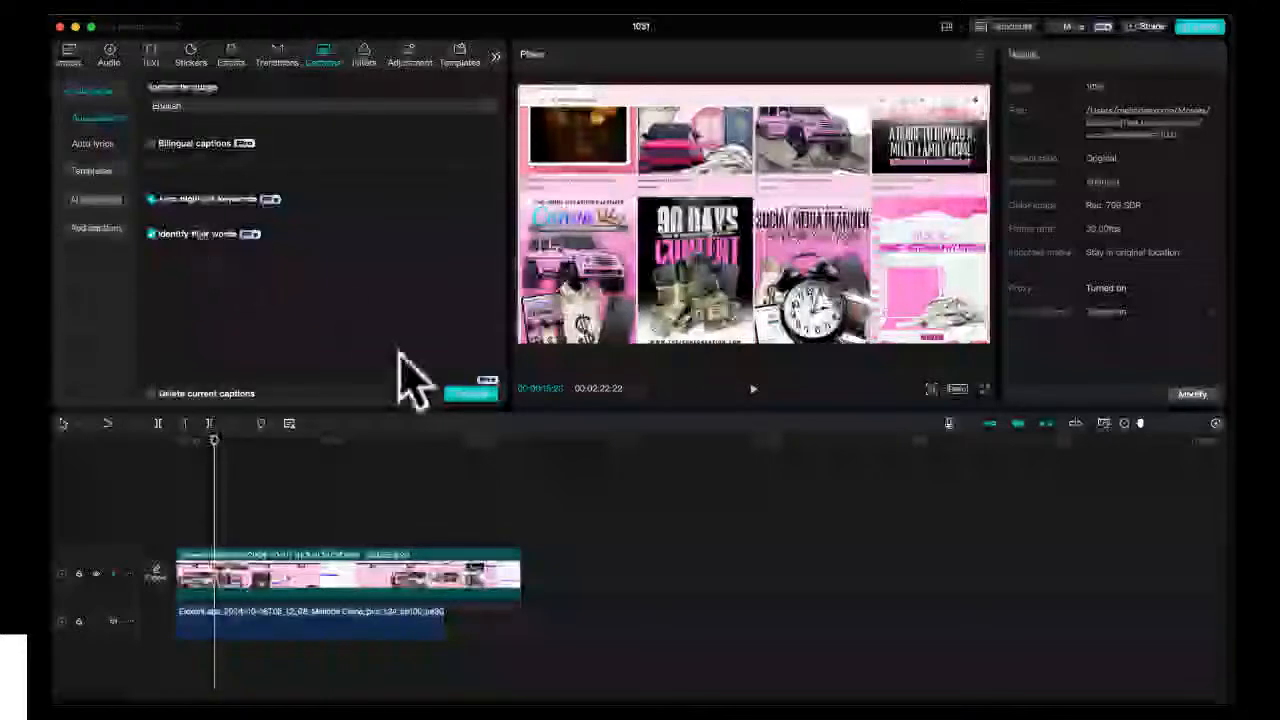
pyautogui.click(458, 394)
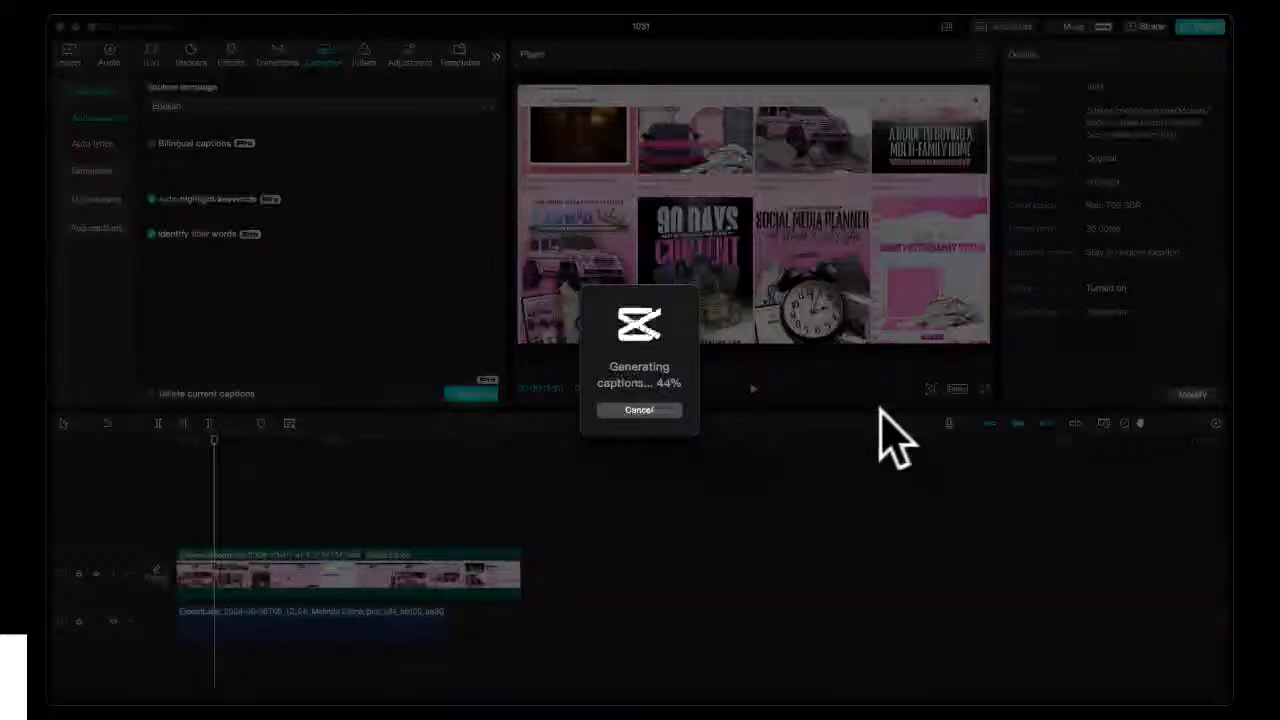
pyautogui.click(660, 412)
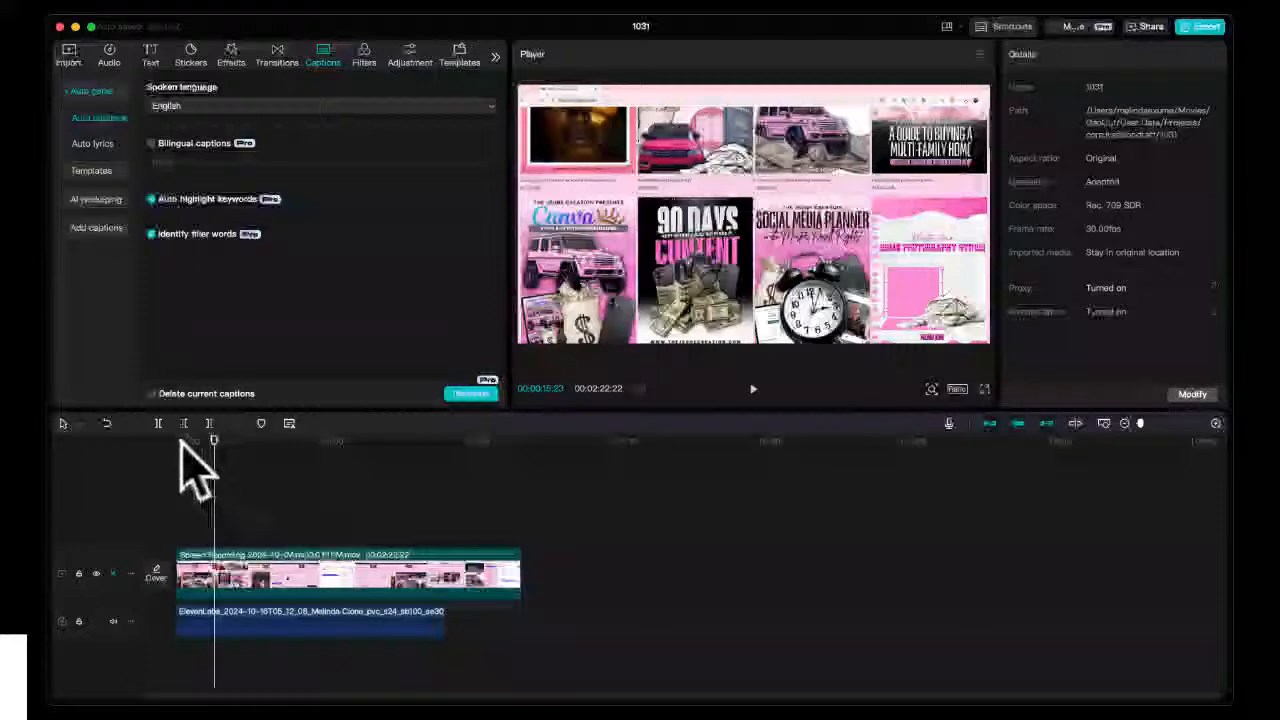
# - Scrub through the screen recording from near the timeline's start to about 53 seconds
pyautogui.click(182, 468)
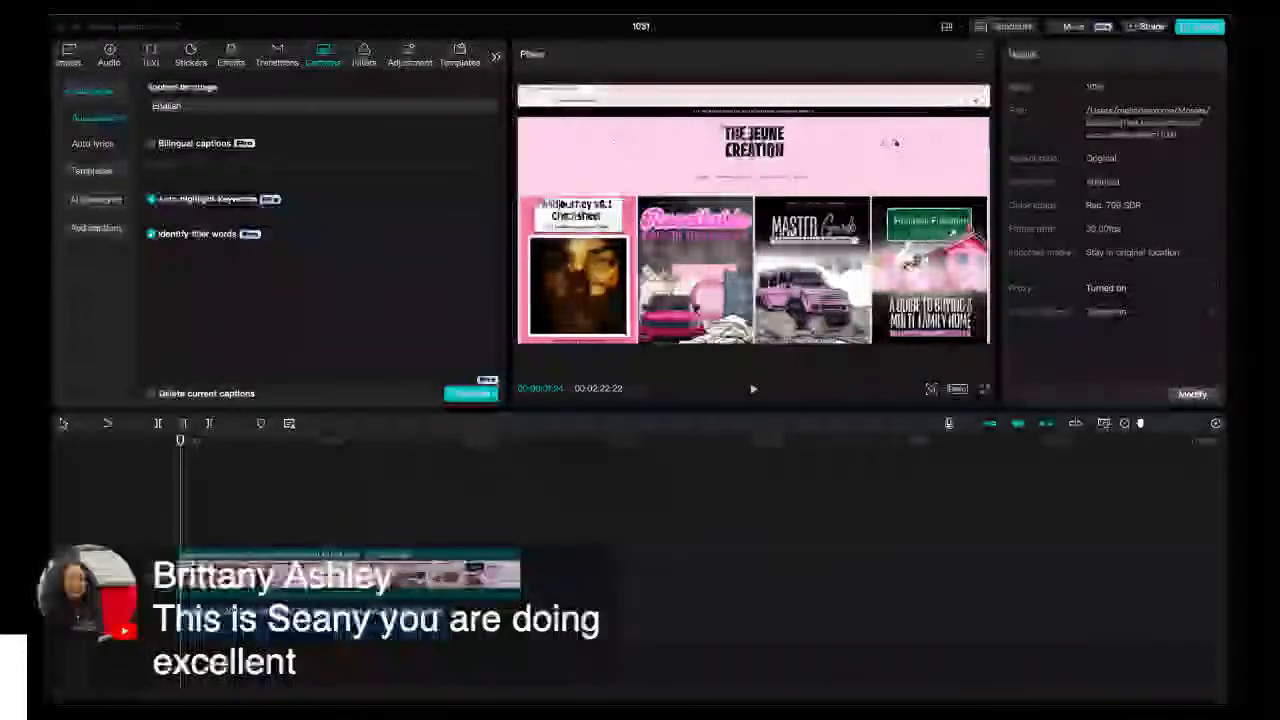
pyautogui.click(194, 440)
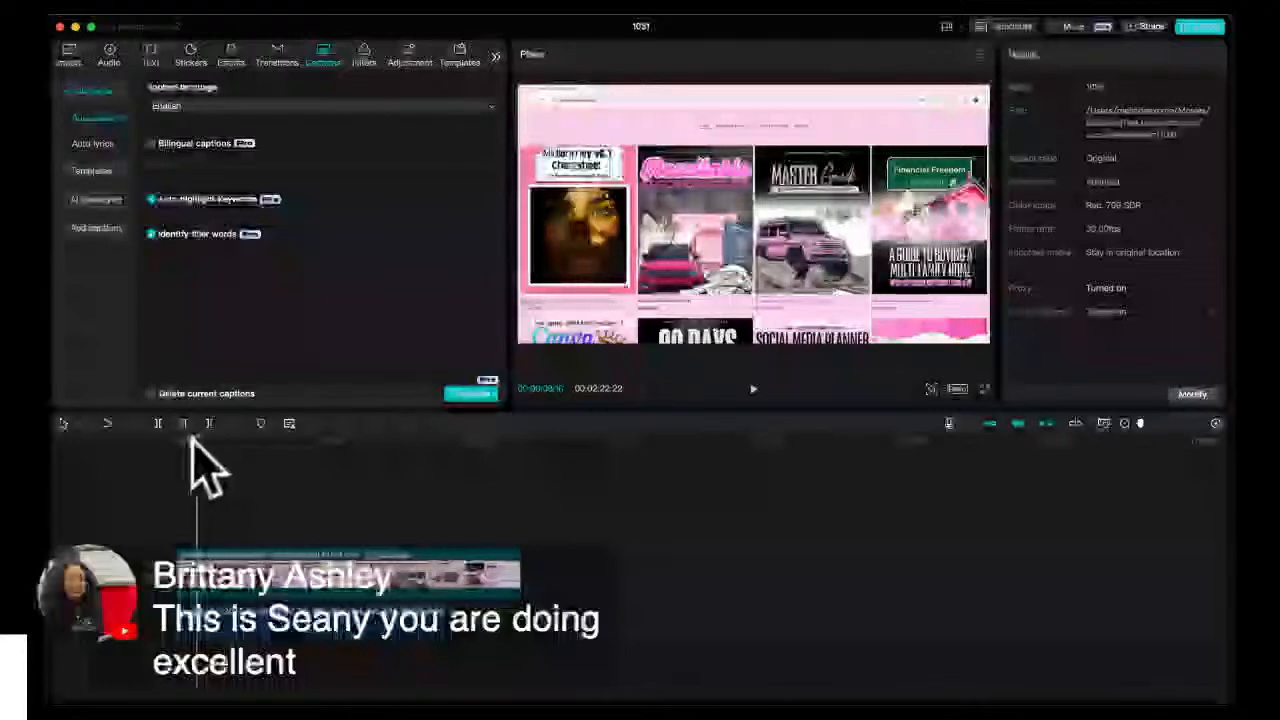
pyautogui.click(187, 440)
pyautogui.click(198, 440)
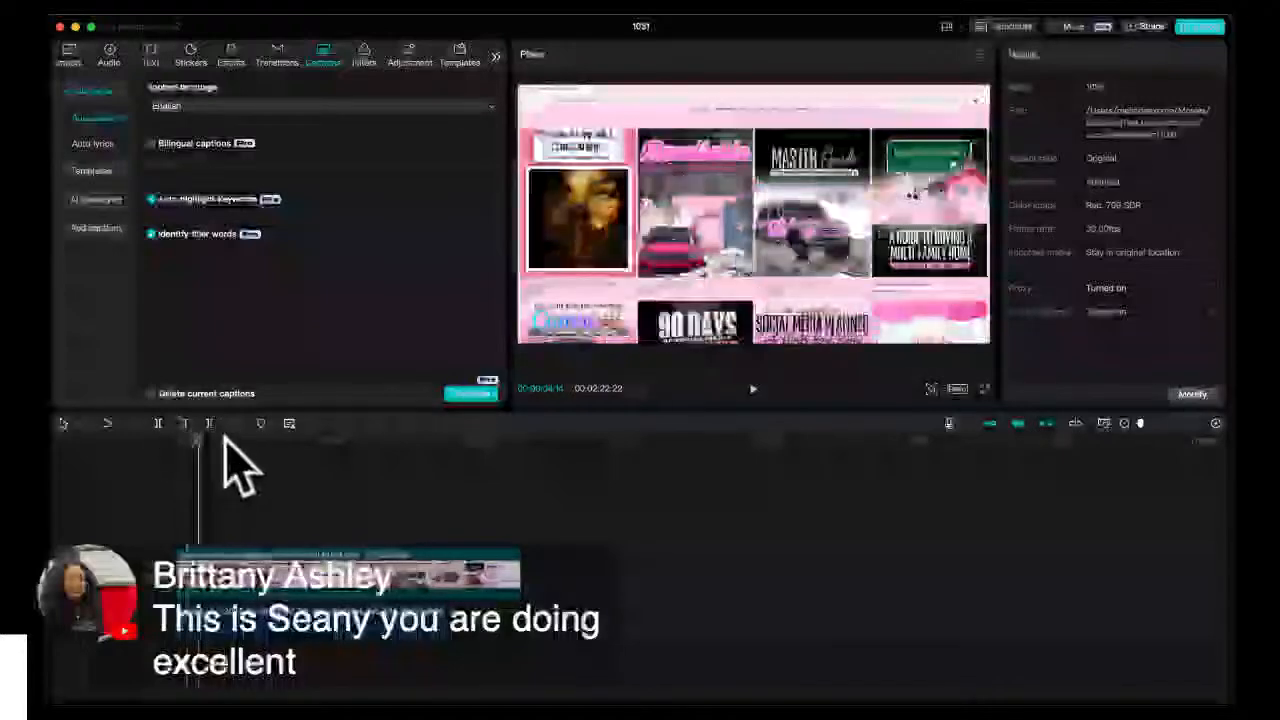
pyautogui.click(226, 440)
pyautogui.click(259, 481)
pyautogui.click(286, 457)
pyautogui.click(314, 466)
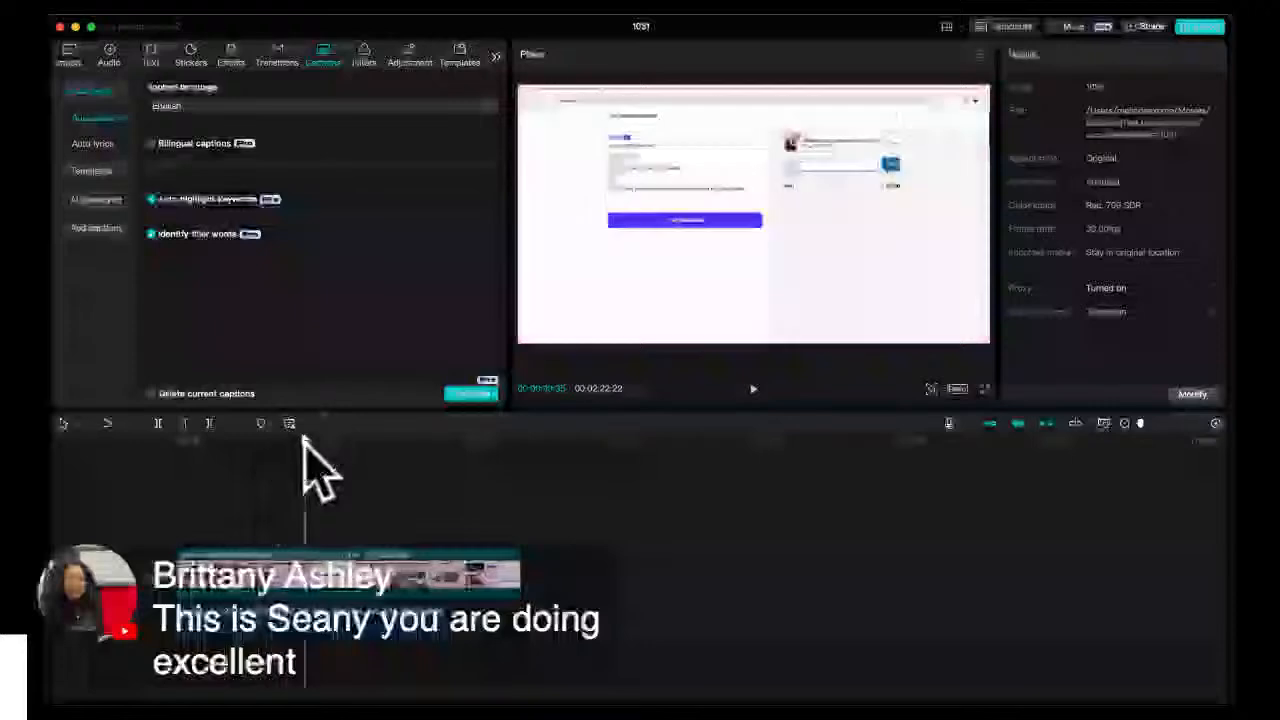
pyautogui.click(305, 470)
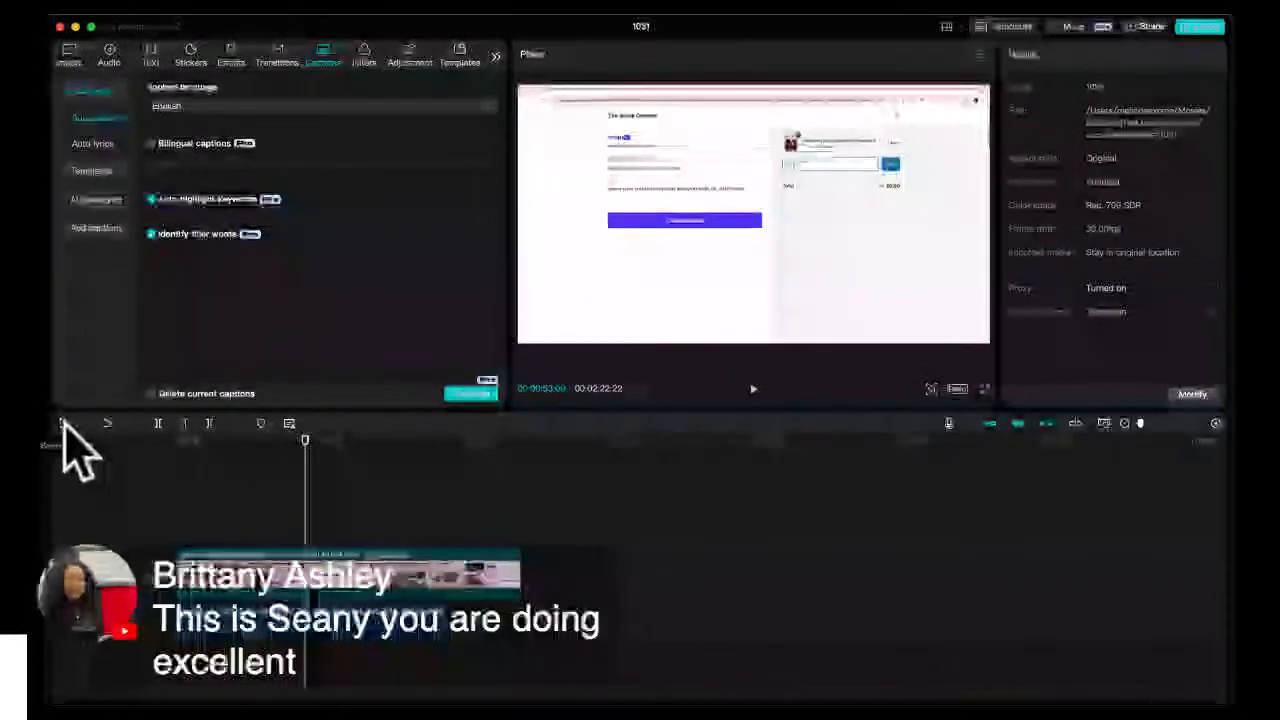
# - Place the playhead at about 32 seconds and cut the screen recording slightly before it with the Split tool
pyautogui.click(83, 425)
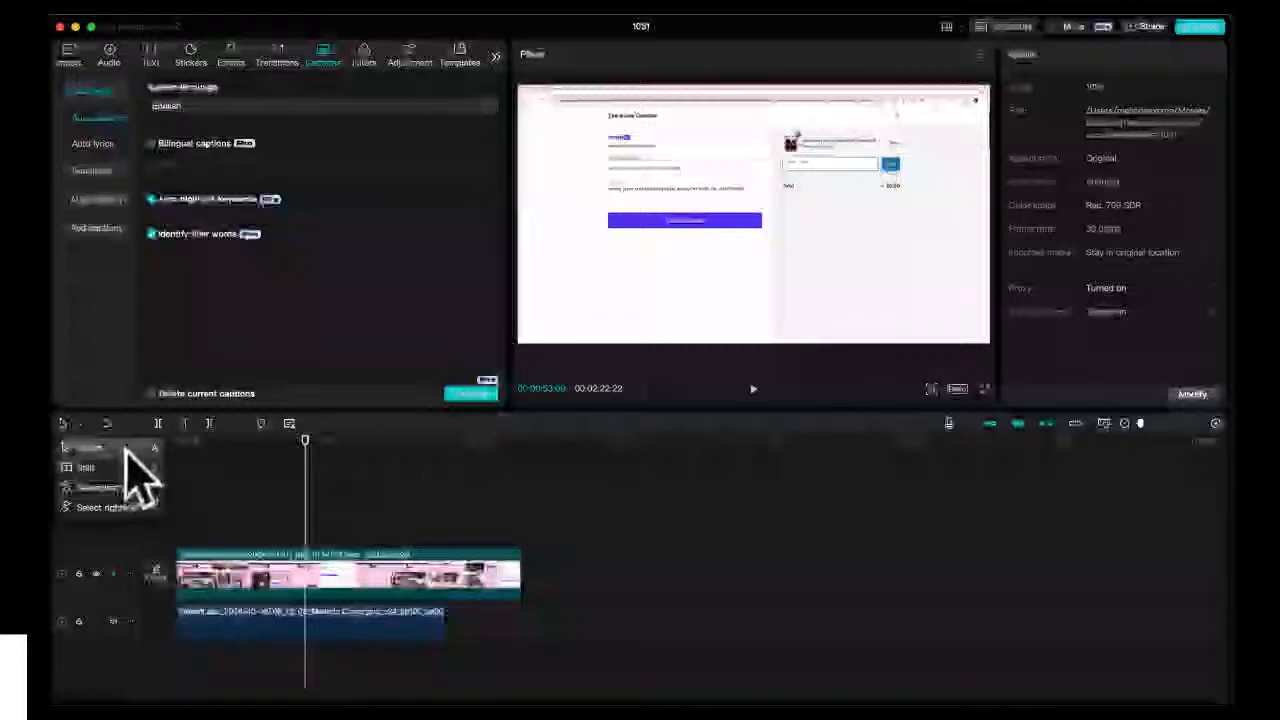
pyautogui.click(253, 440)
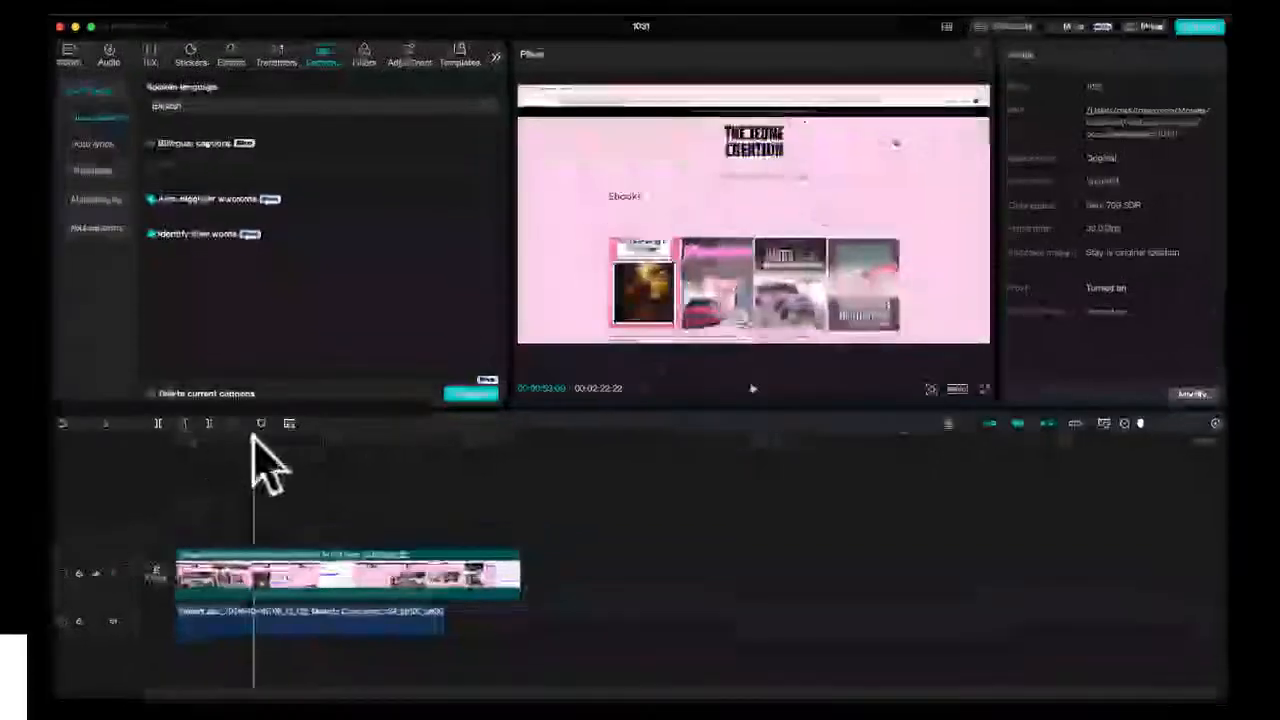
pyautogui.click(82, 423)
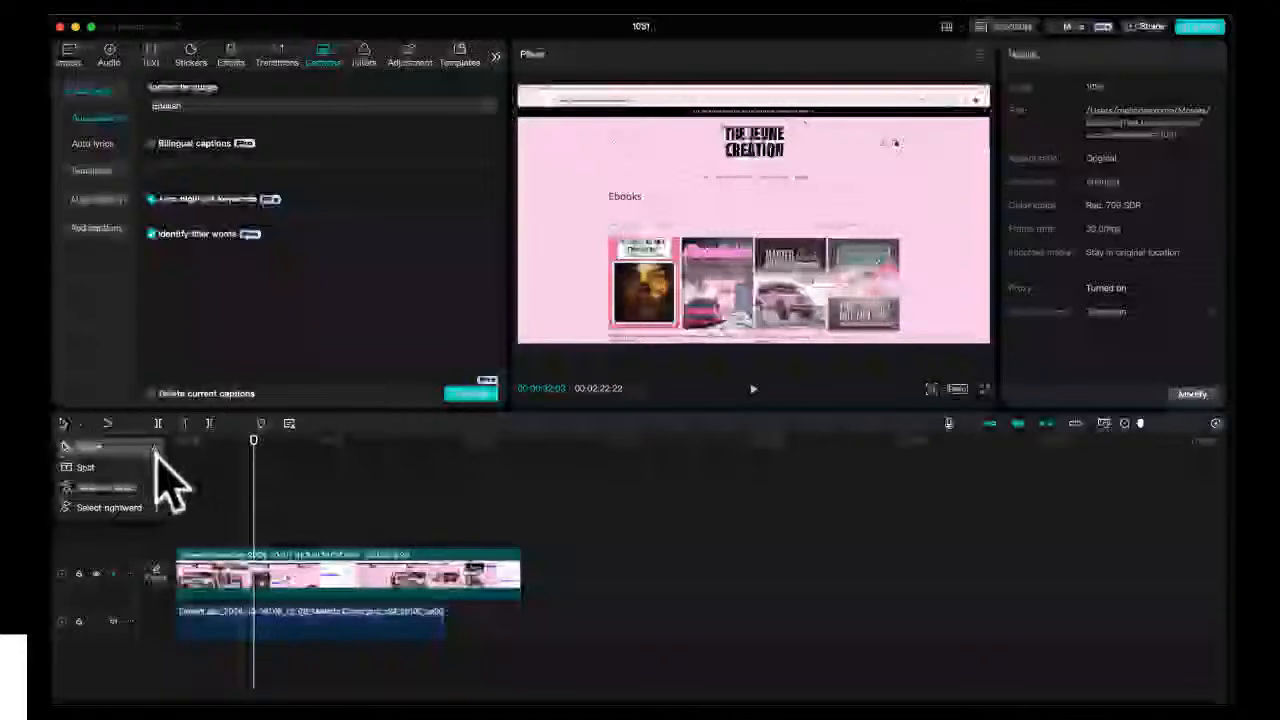
pyautogui.click(257, 475)
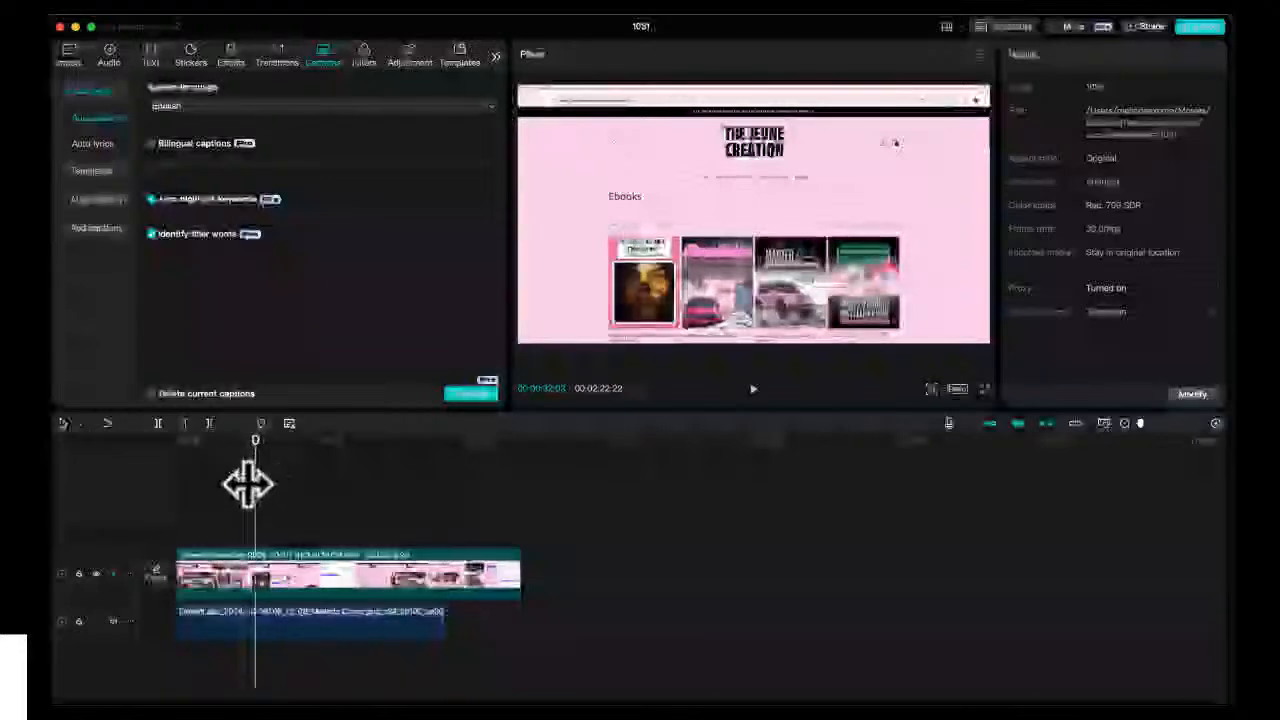
pyautogui.click(257, 586)
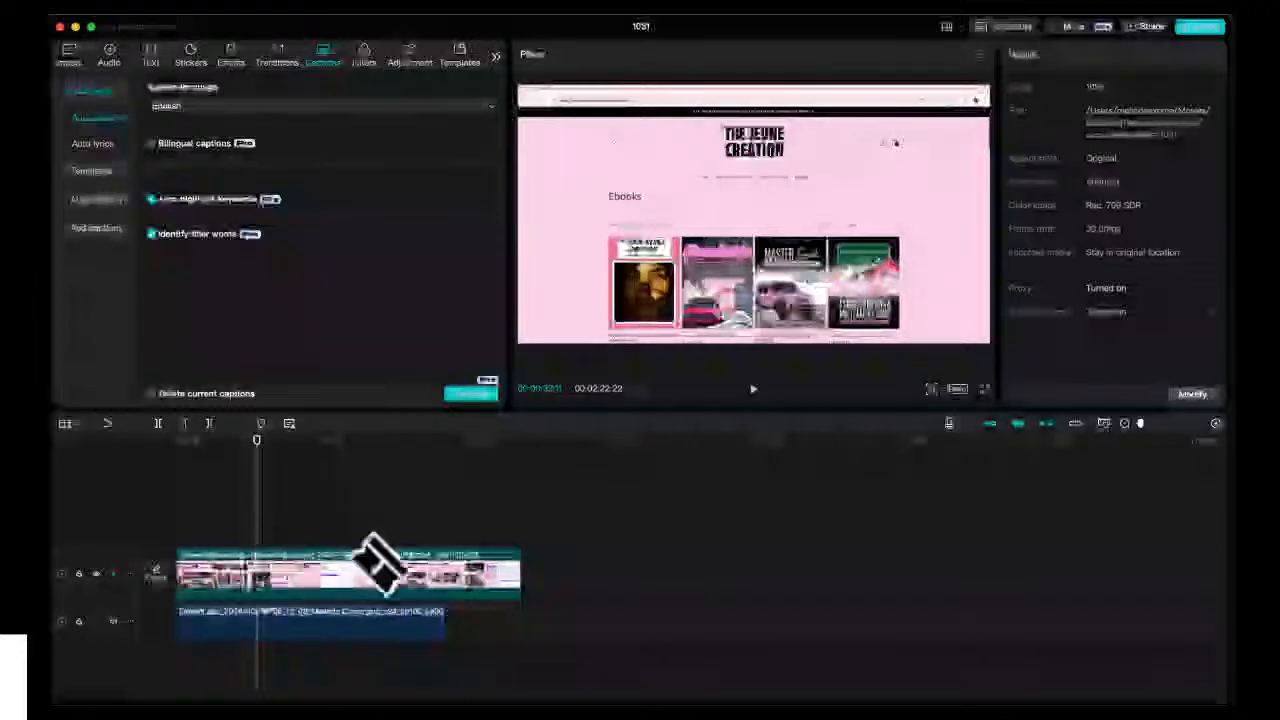
pyautogui.click(248, 556)
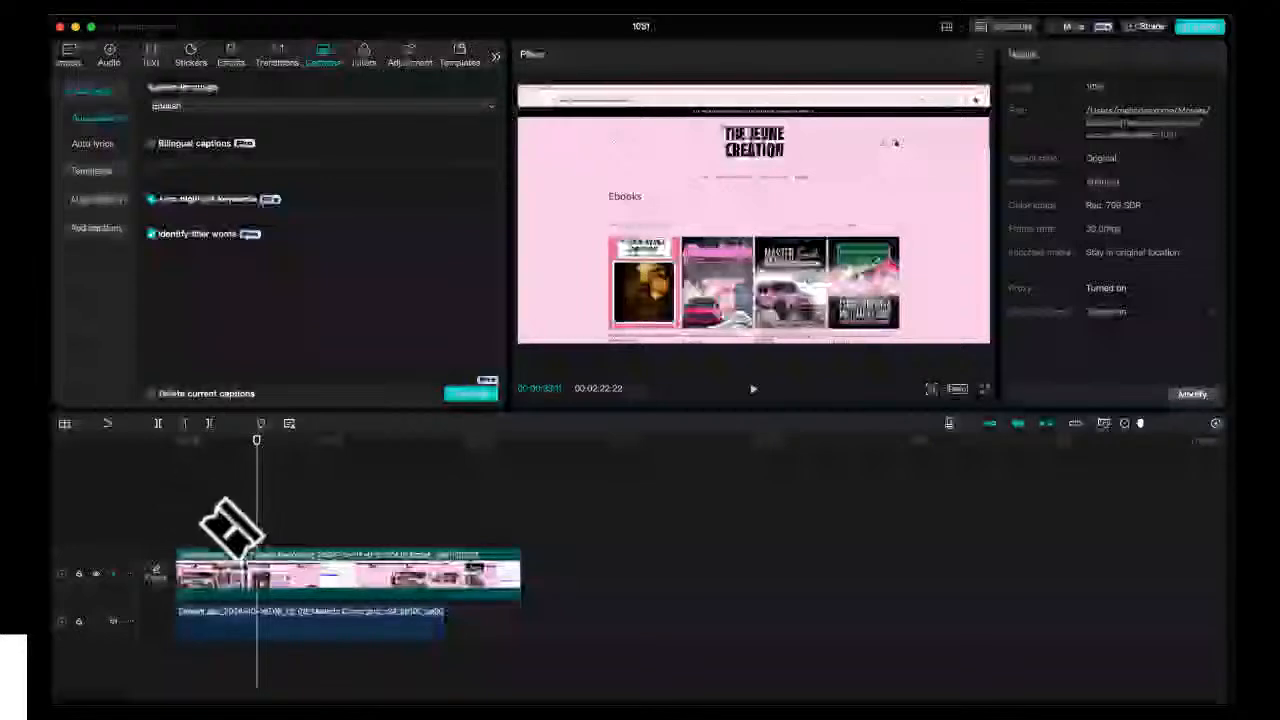
# - Turn off linkage, auto snapping and the main track magnet, and move the recording's second segment to about the two-minute mark, leaving a gap
pyautogui.moveTo(334, 600); pyautogui.dragTo(490, 595)
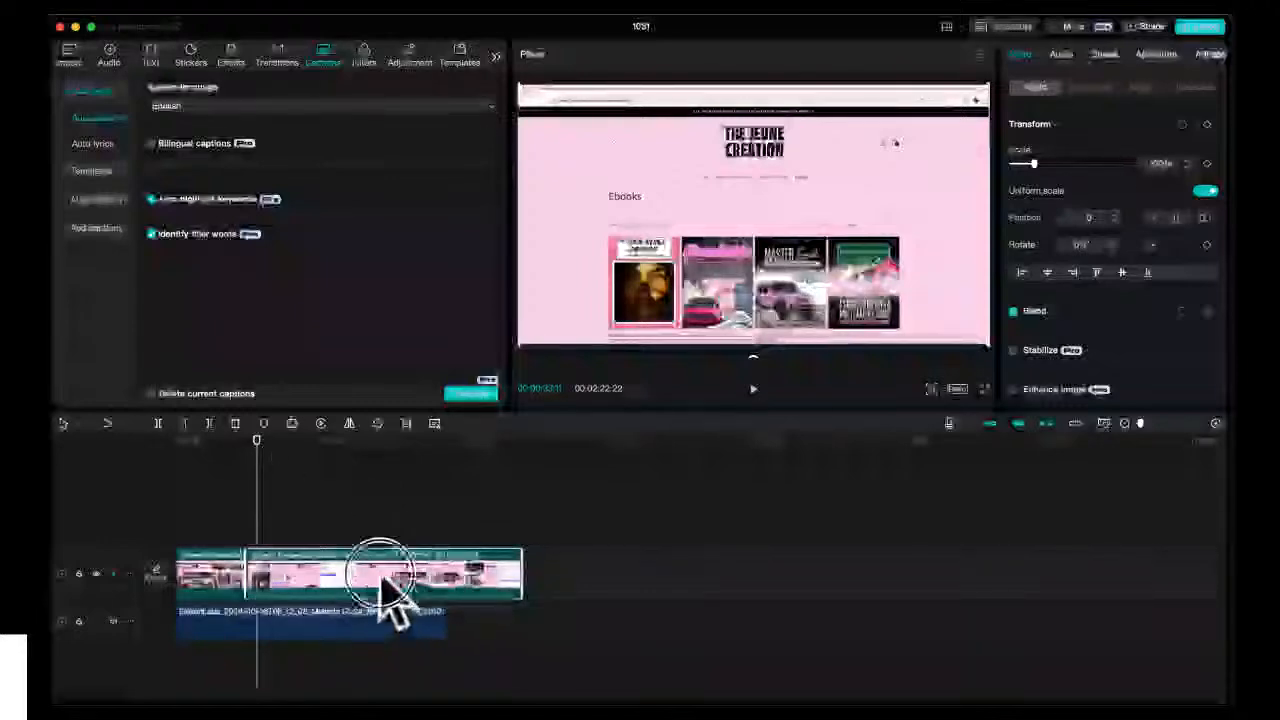
pyautogui.moveTo(391, 585); pyautogui.dragTo(622, 577)
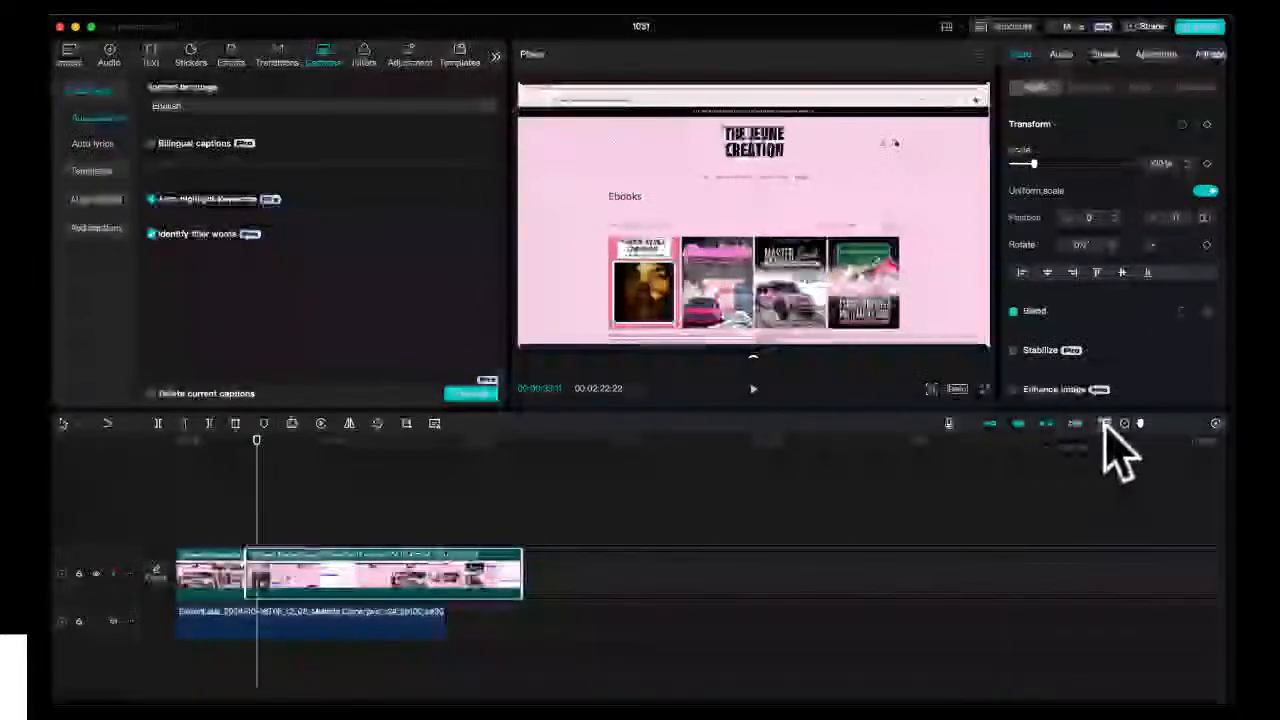
pyautogui.click(1046, 424)
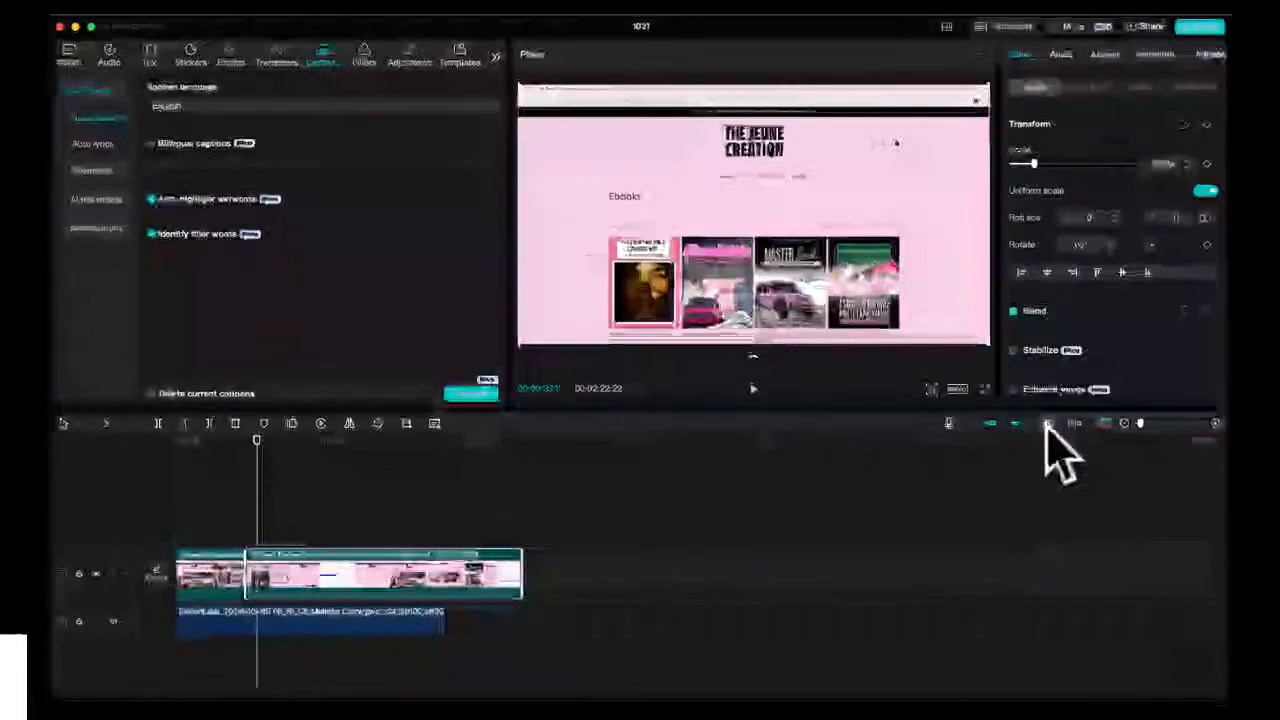
pyautogui.click(416, 570)
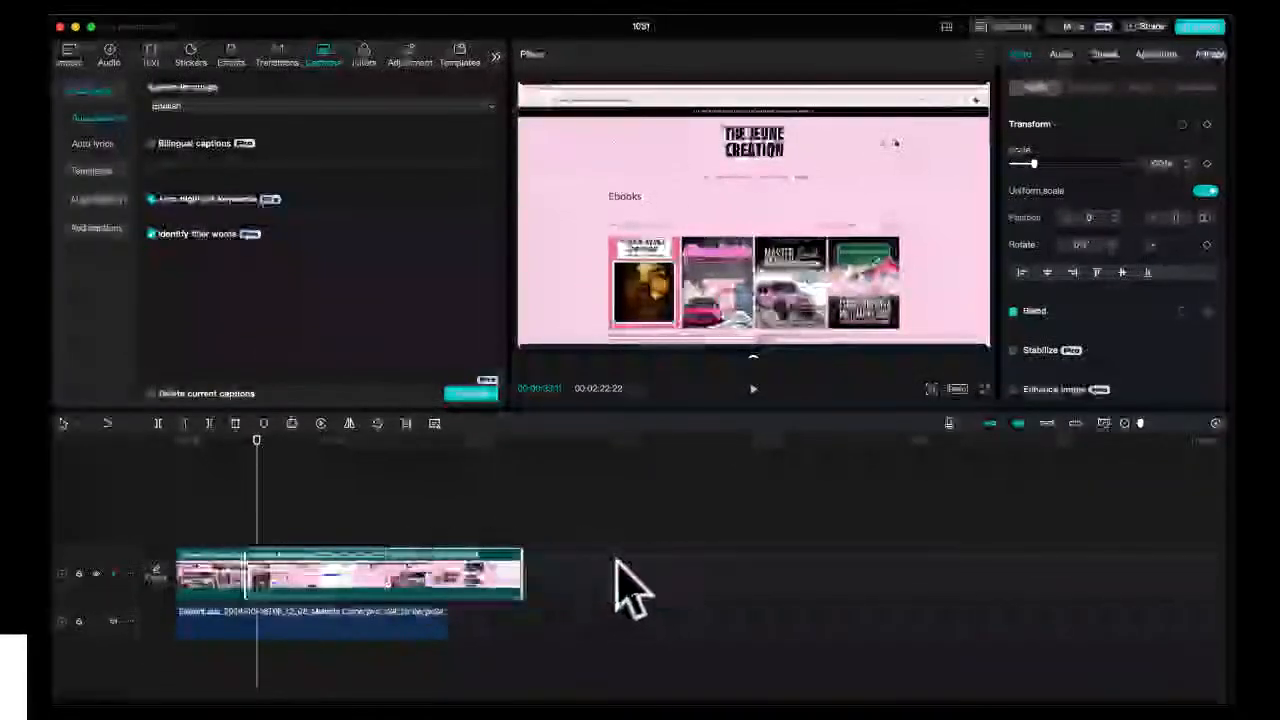
pyautogui.click(1017, 423)
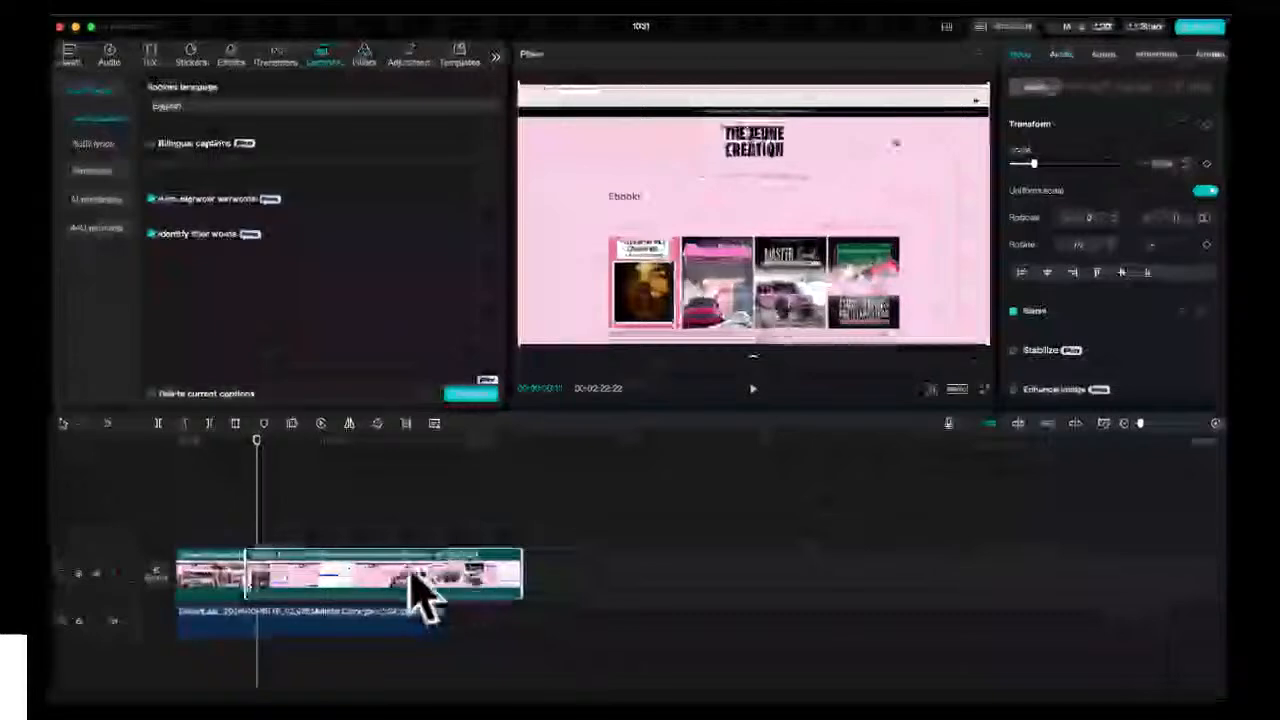
pyautogui.moveTo(420, 590); pyautogui.dragTo(600, 594)
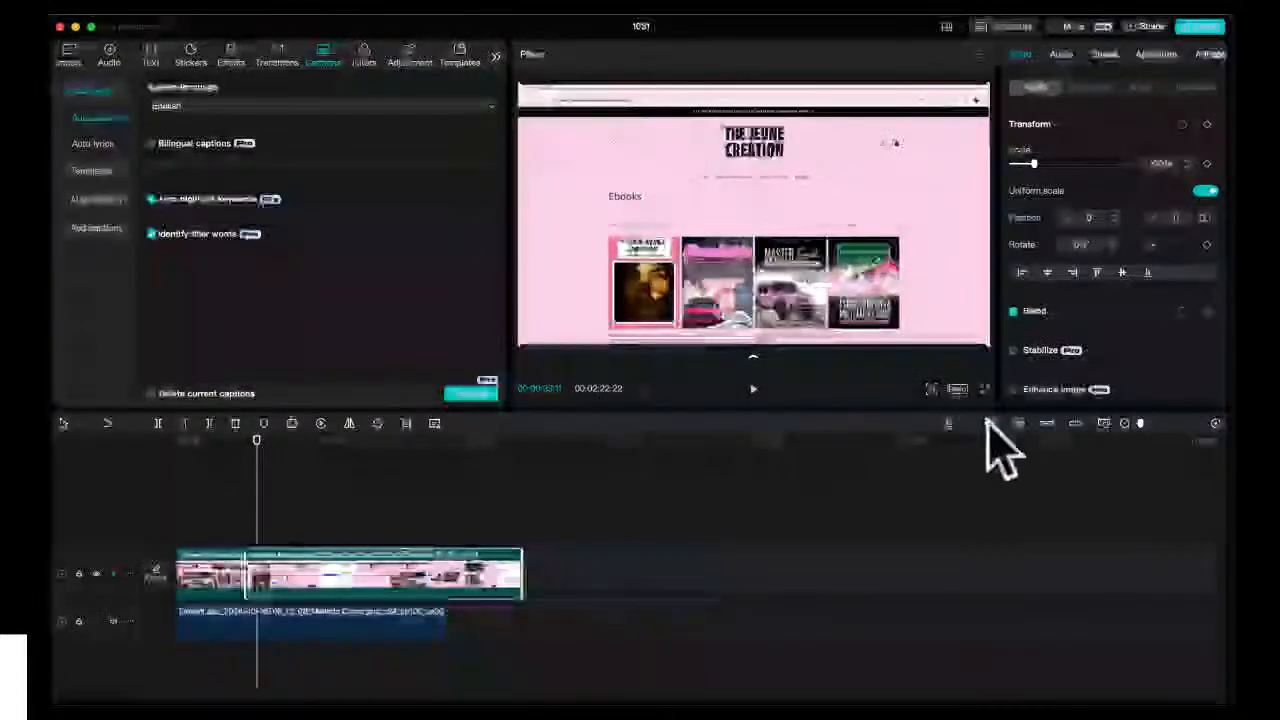
pyautogui.moveTo(403, 586); pyautogui.dragTo(629, 576)
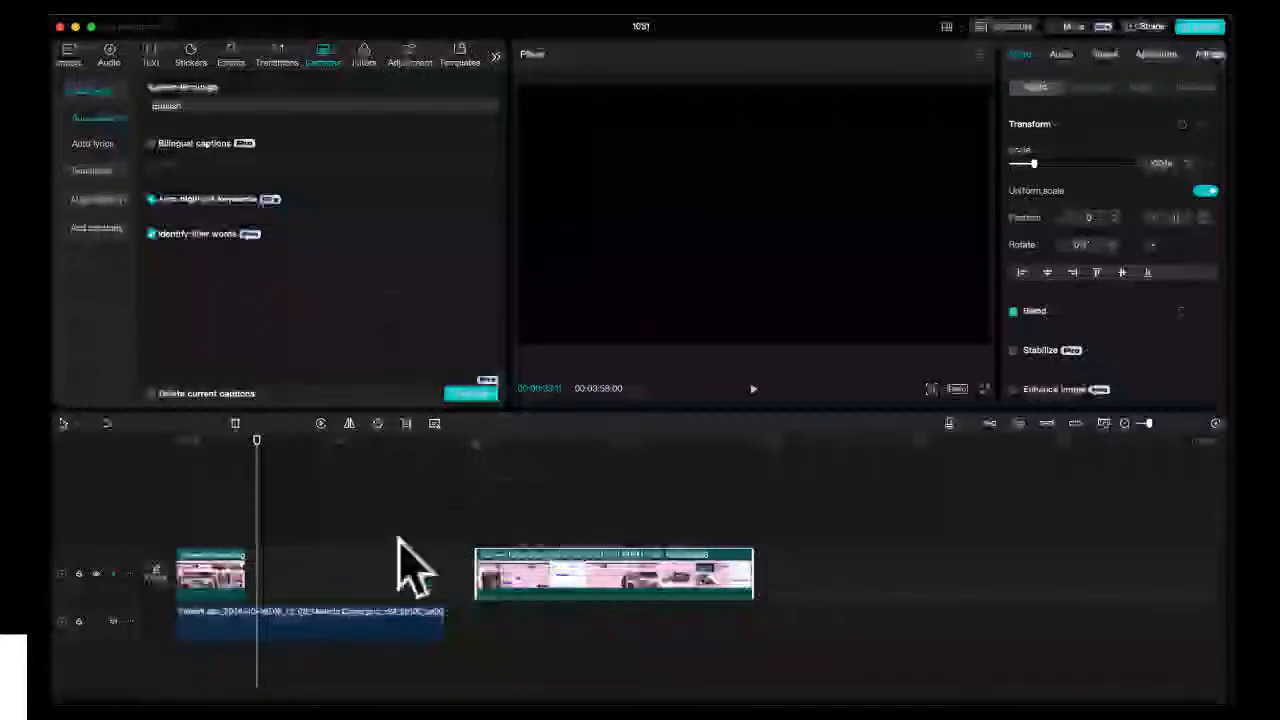
# - Place the playhead at 30 seconds, move the recording's second segment back to start there, and bring up the options for the remaining gap
pyautogui.moveTo(505, 582); pyautogui.dragTo(312, 571)
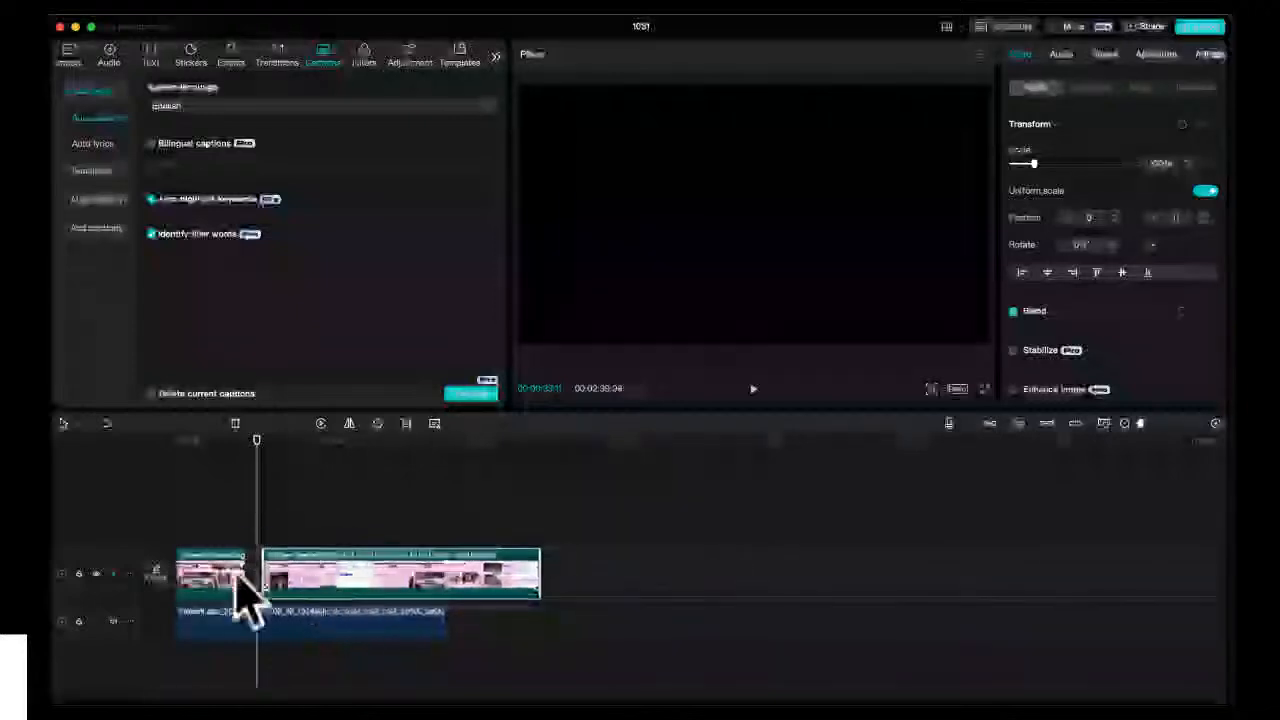
pyautogui.scroll(3, 236, 574)
pyautogui.scroll(5, 245, 597)
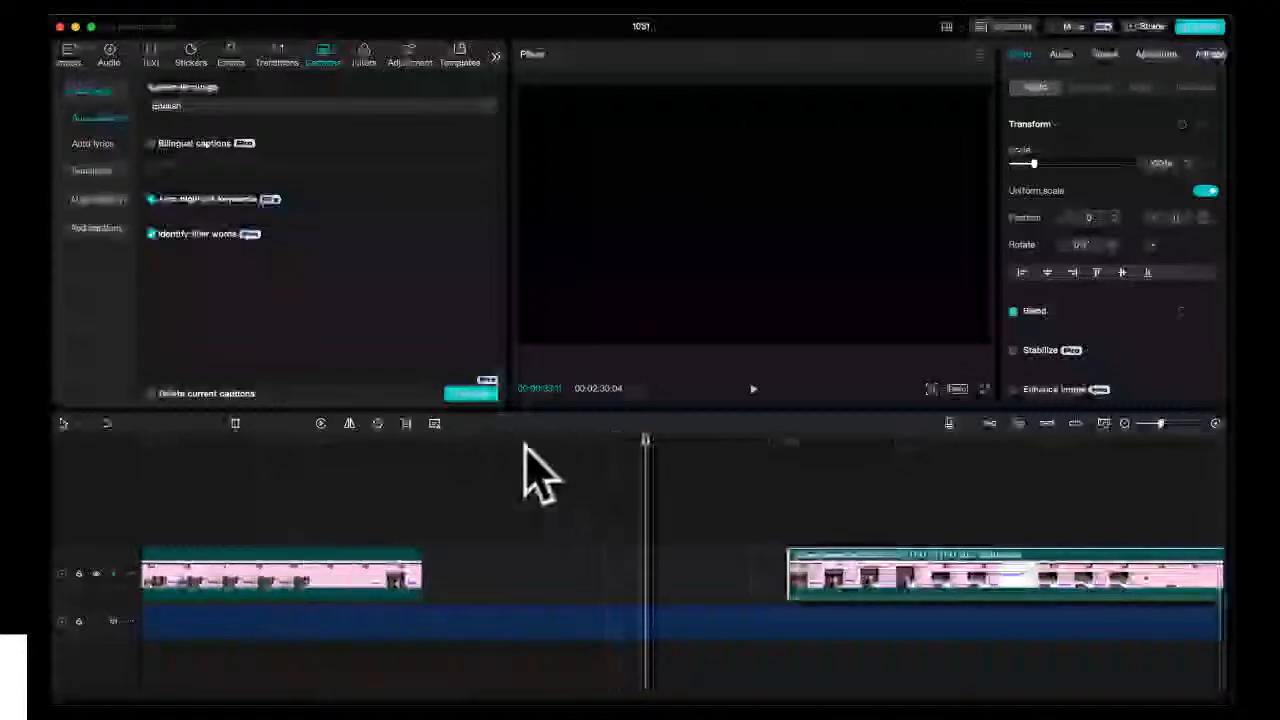
pyautogui.click(479, 440)
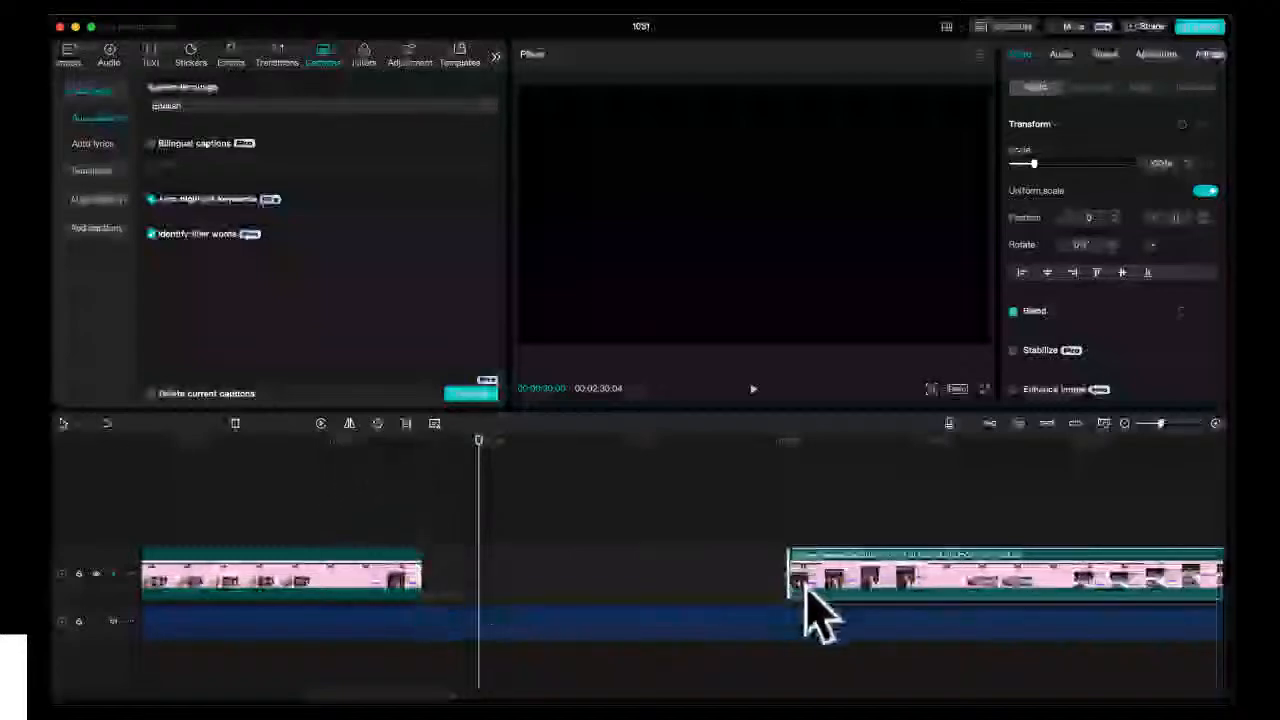
pyautogui.scroll(3, 506, 556)
pyautogui.scroll(1, 506, 556)
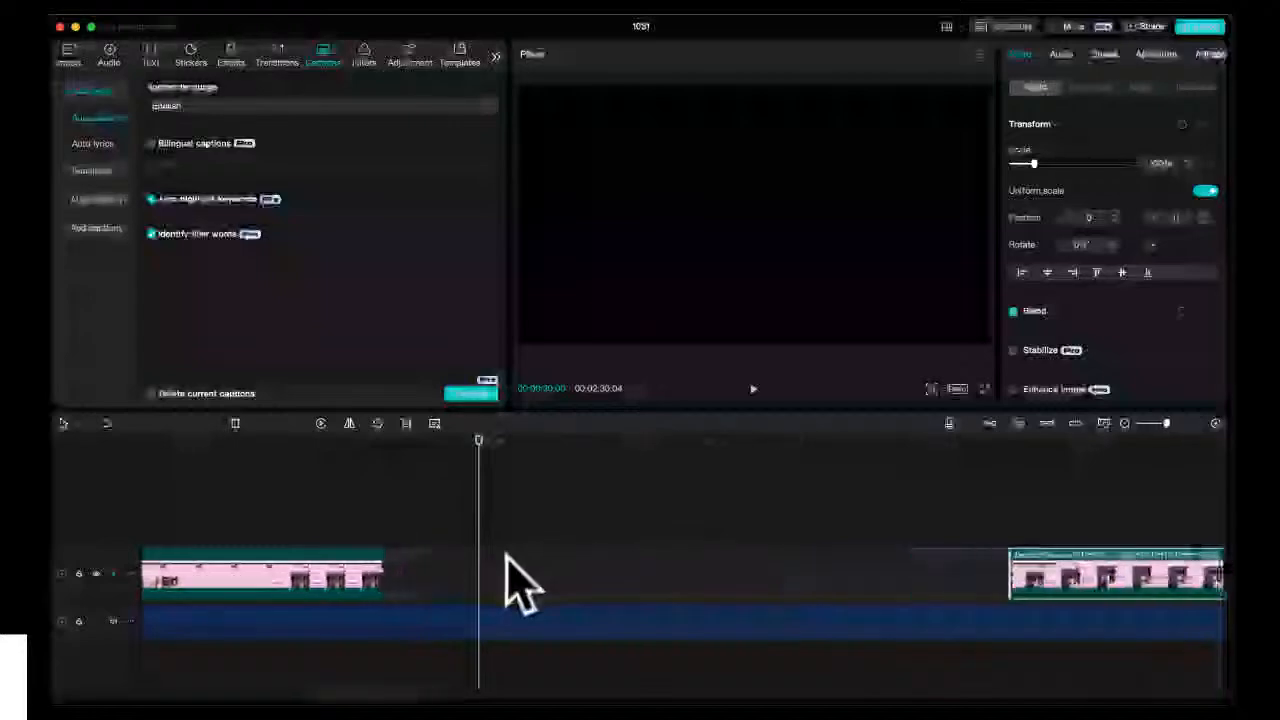
pyautogui.scroll(-2, 516, 585)
pyautogui.moveTo(888, 598); pyautogui.dragTo(505, 582)
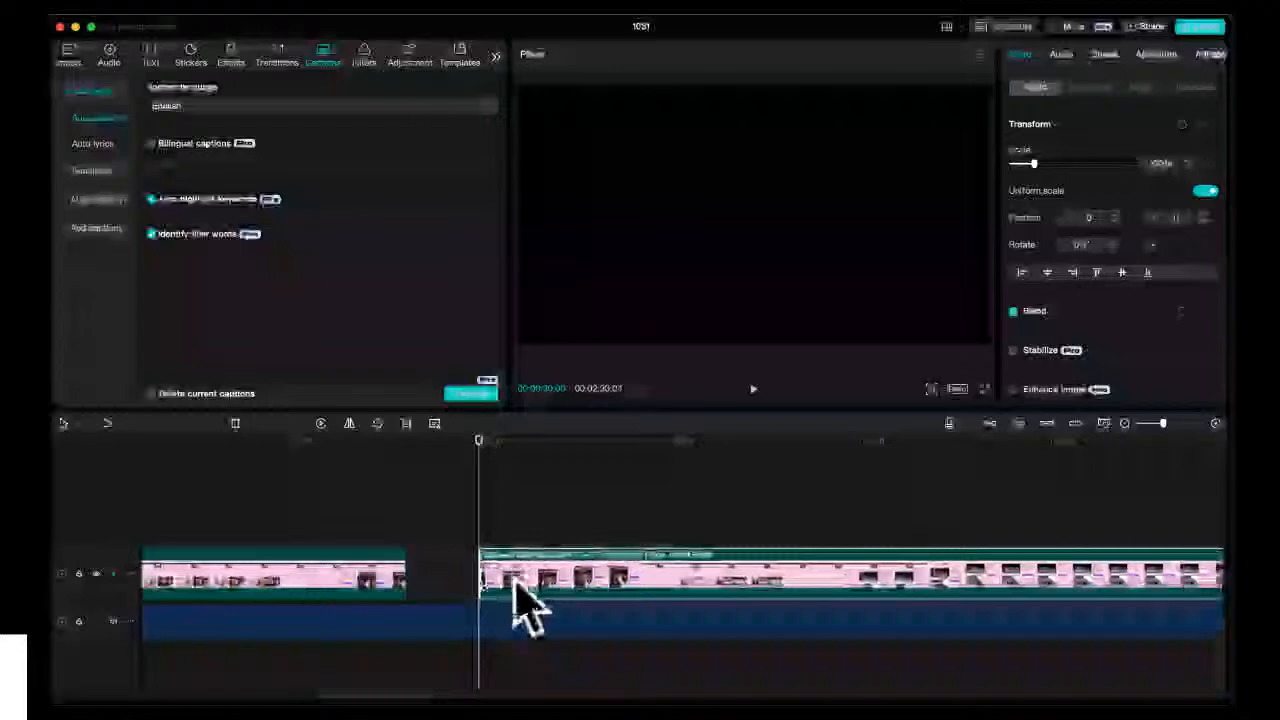
pyautogui.scroll(1, 490, 590)
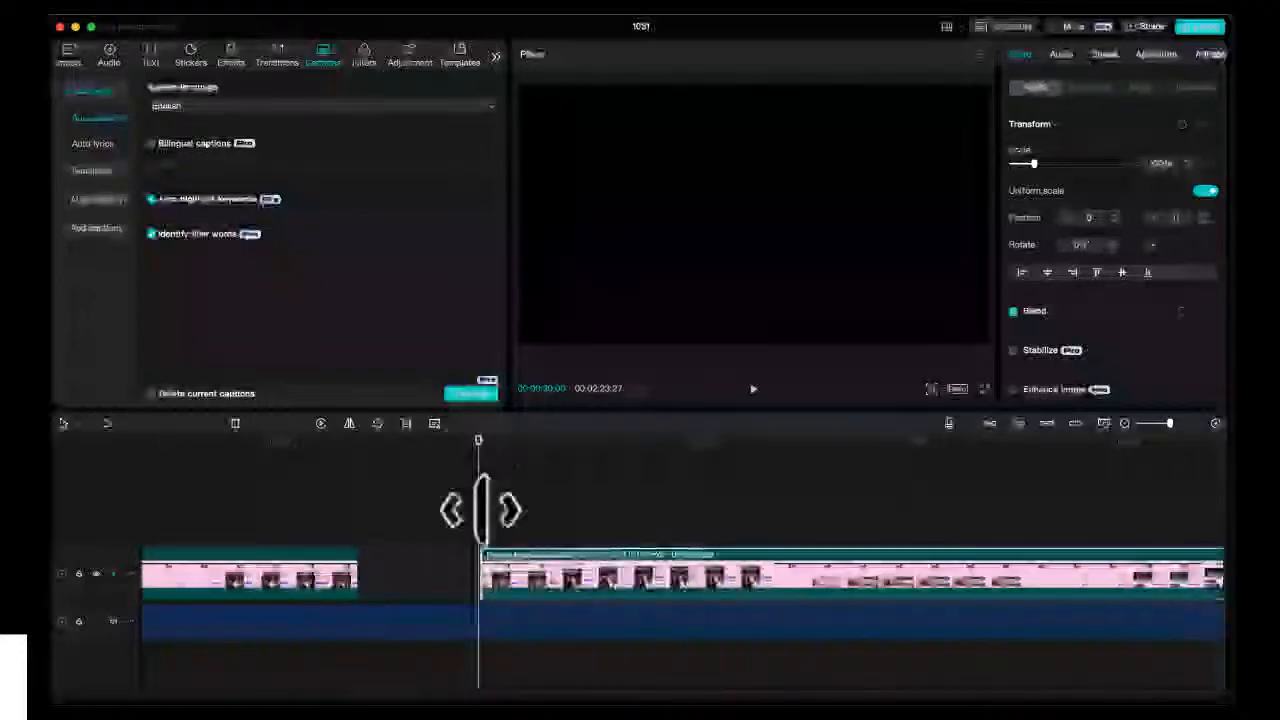
pyautogui.scroll(-2, 543, 529)
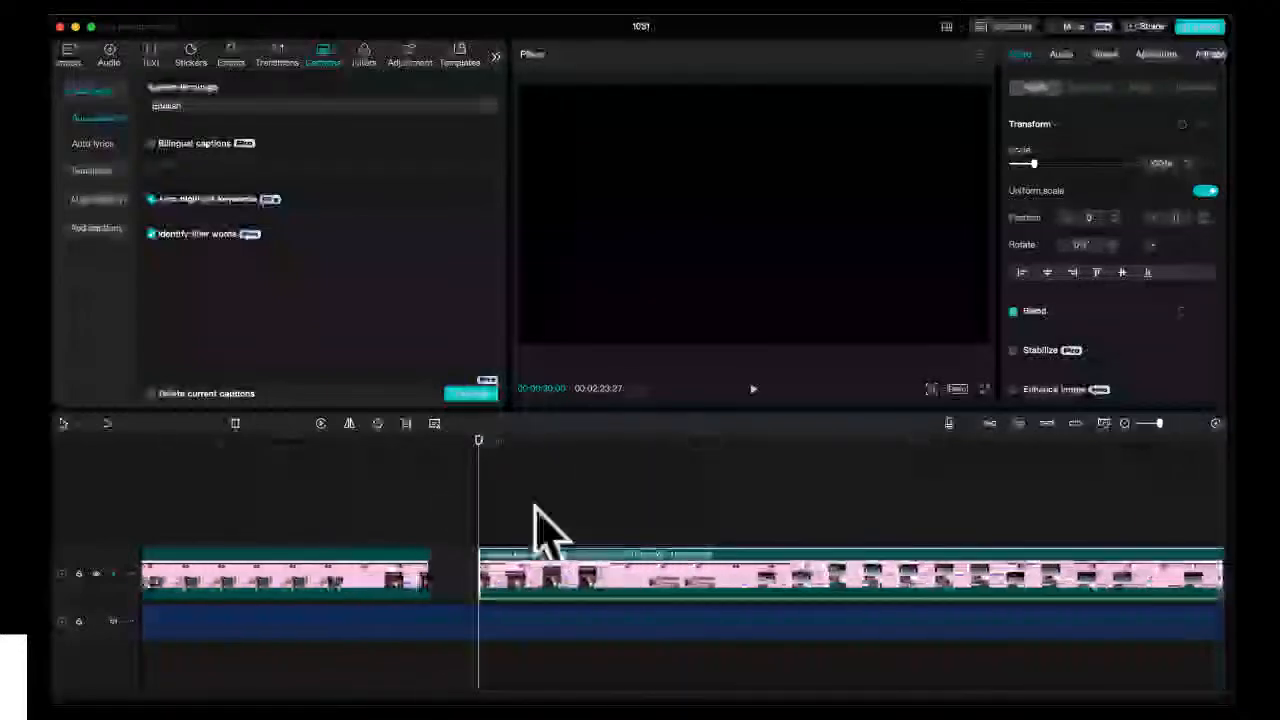
pyautogui.scroll(-1, 536, 508)
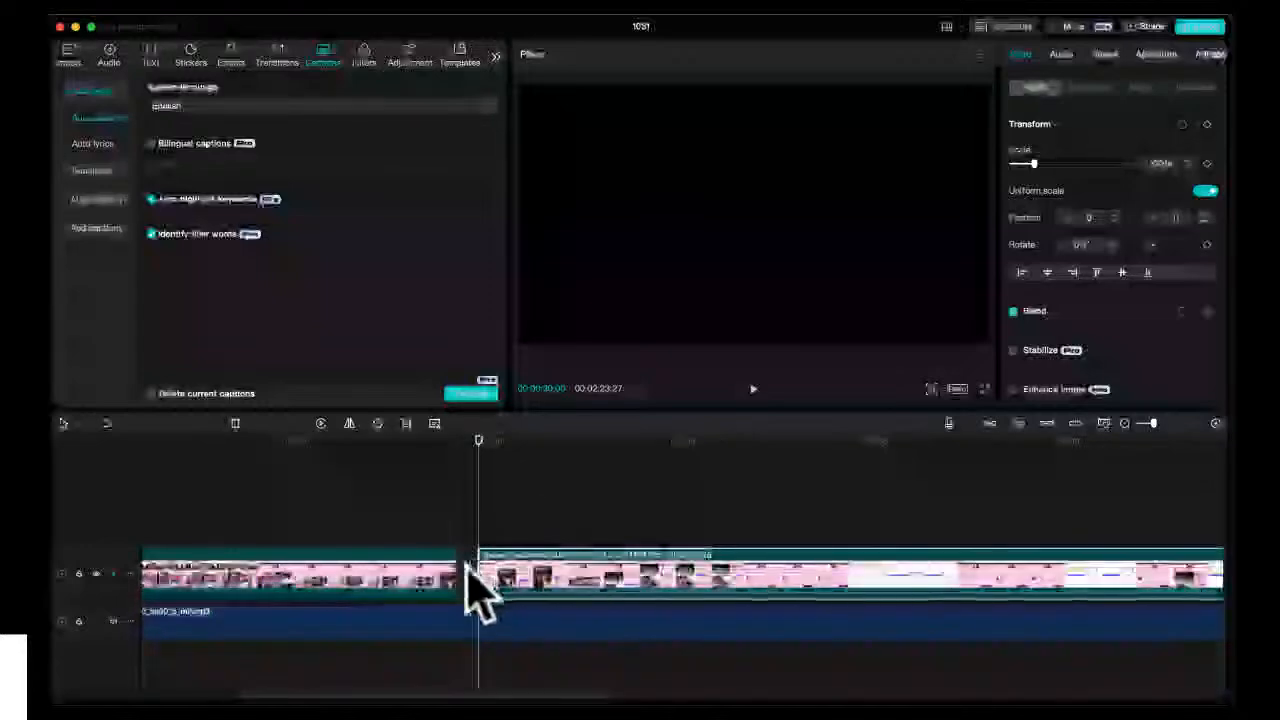
pyautogui.rightClick(467, 567)
pyautogui.click(465, 568)
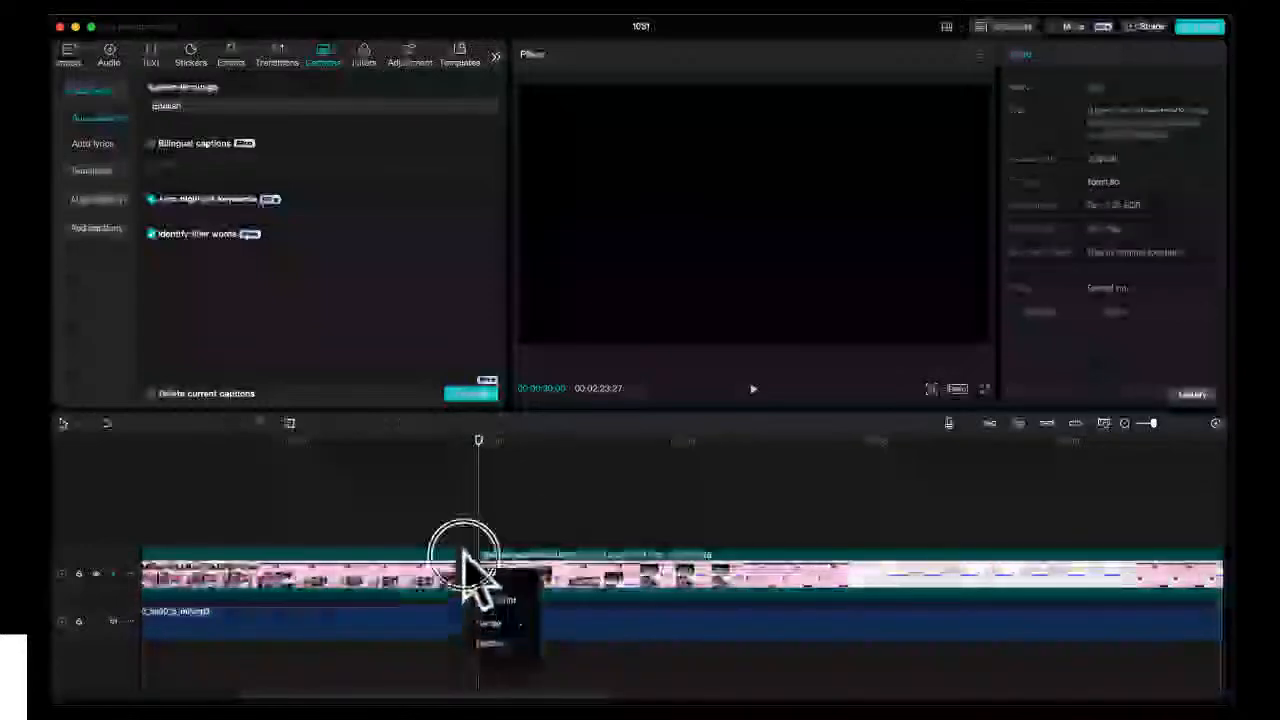
# - Move the second segment onto a track above the first one and shift it left to overlap near the timeline's start
pyautogui.click(518, 440)
pyautogui.moveTo(563, 556); pyautogui.dragTo(231, 492)
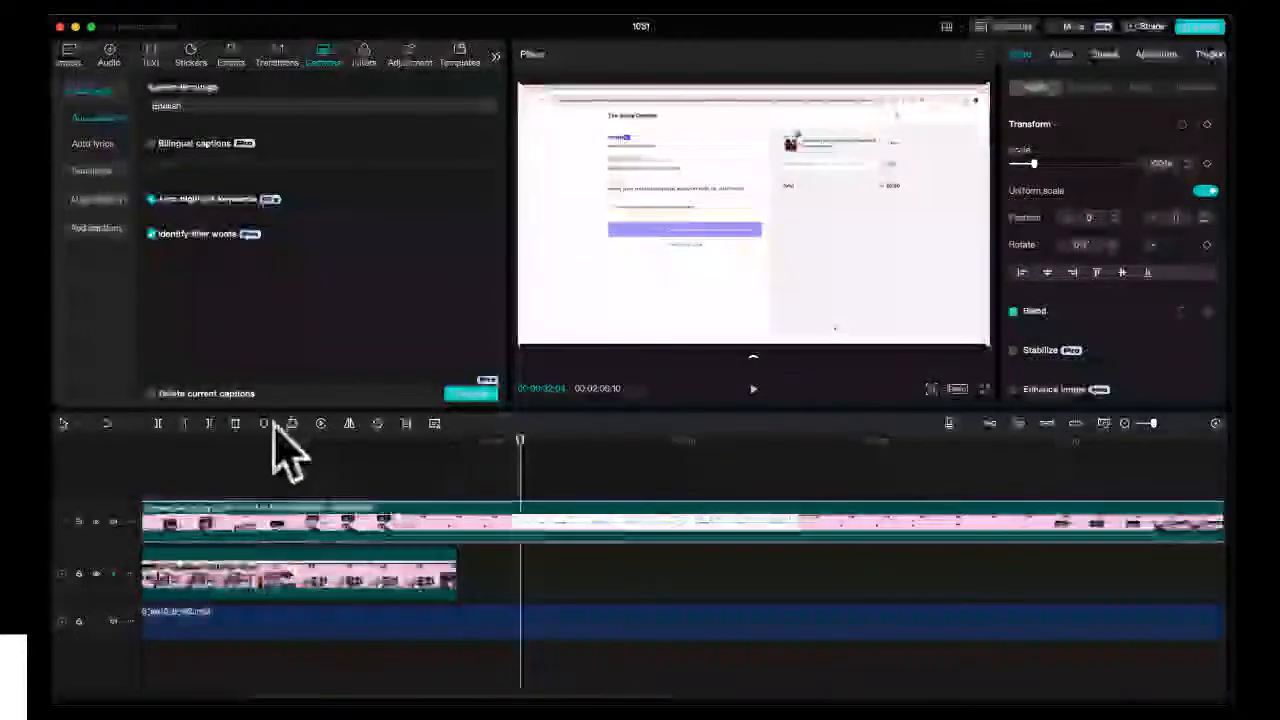
pyautogui.click(251, 445)
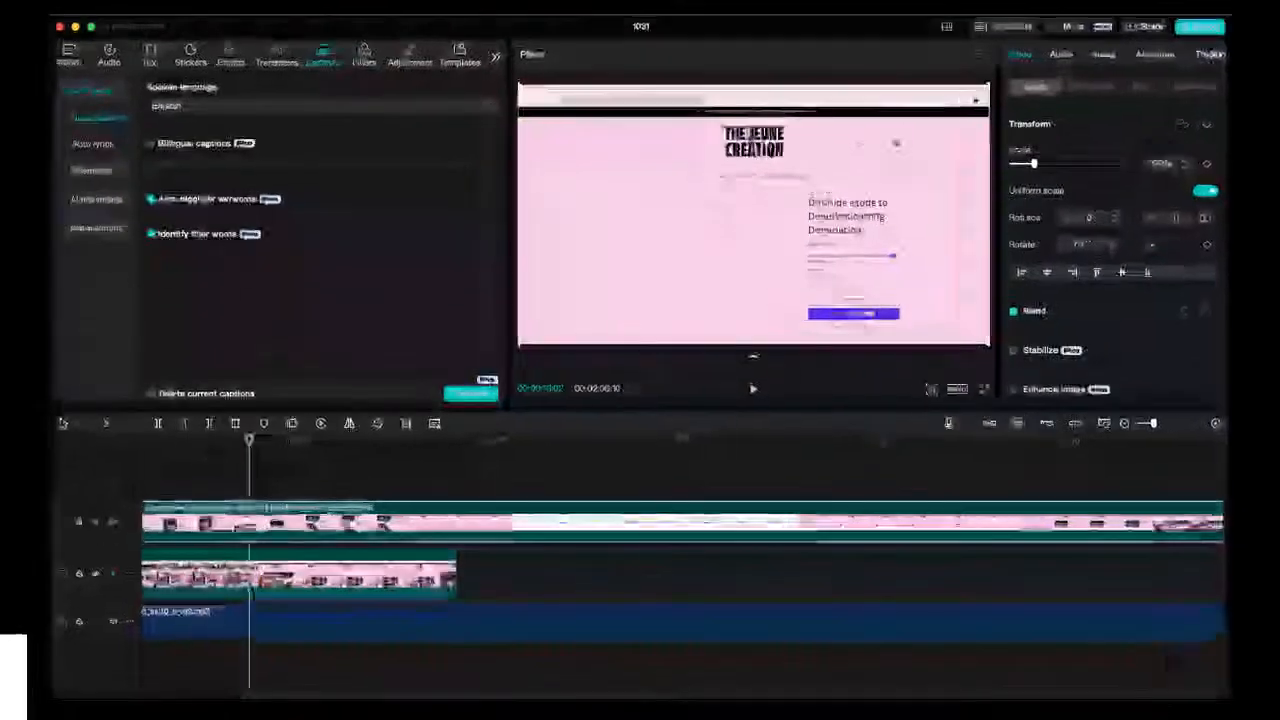
pyautogui.scroll(5, 458, 568)
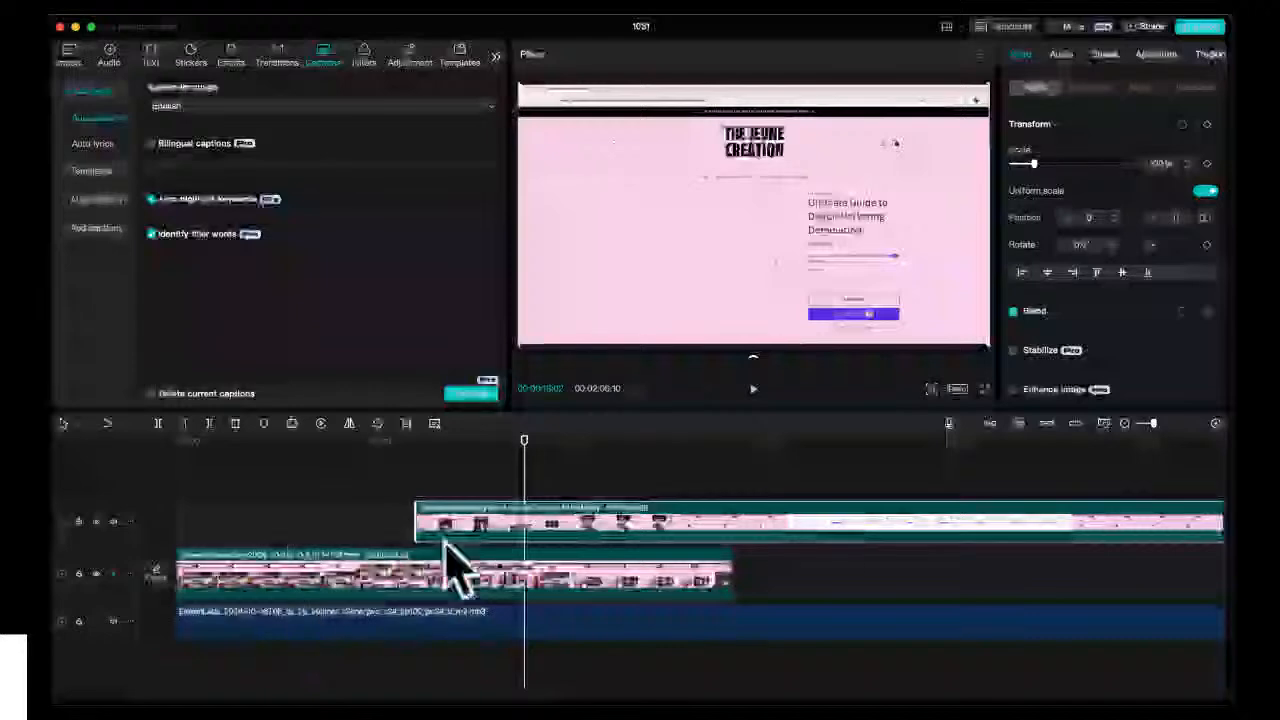
pyautogui.moveTo(461, 521); pyautogui.dragTo(274, 529)
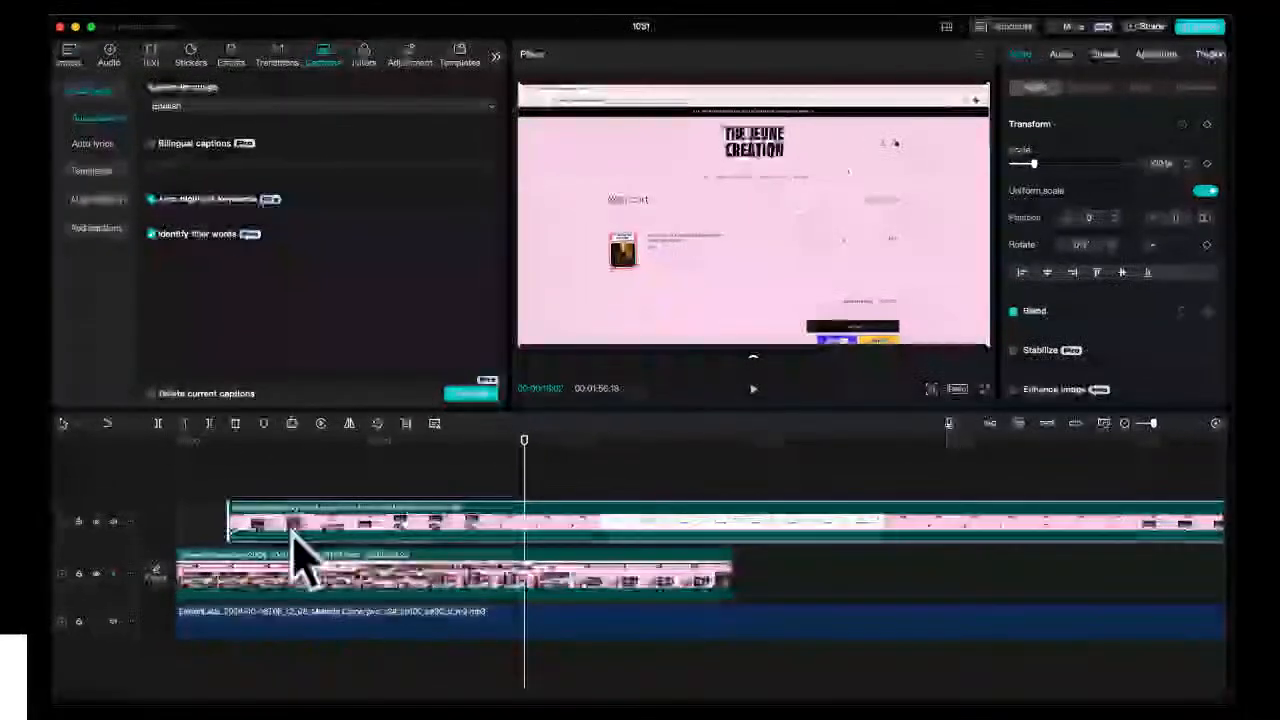
# - Move the second segment back onto the main track just after the first segment and close the gap with the main track magnet
pyautogui.moveTo(283, 530); pyautogui.dragTo(791, 580)
pyautogui.scroll(3, 747, 584)
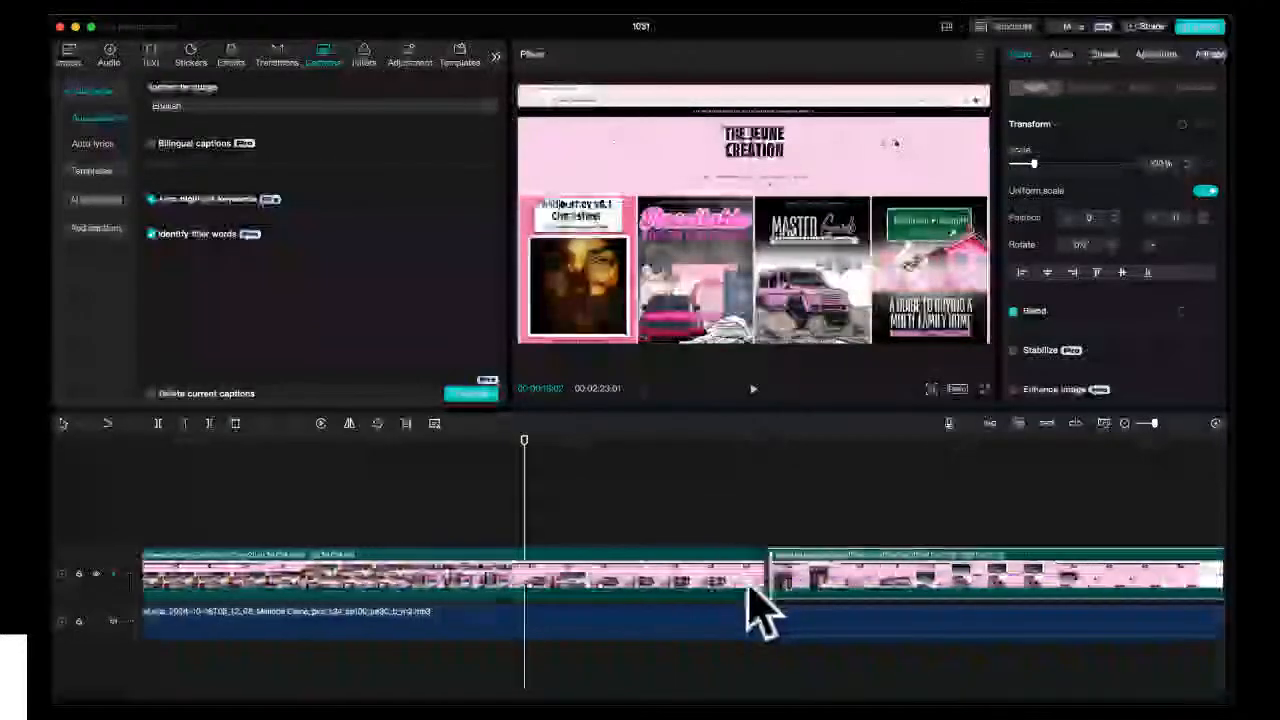
pyautogui.hscroll(5, 750, 605)
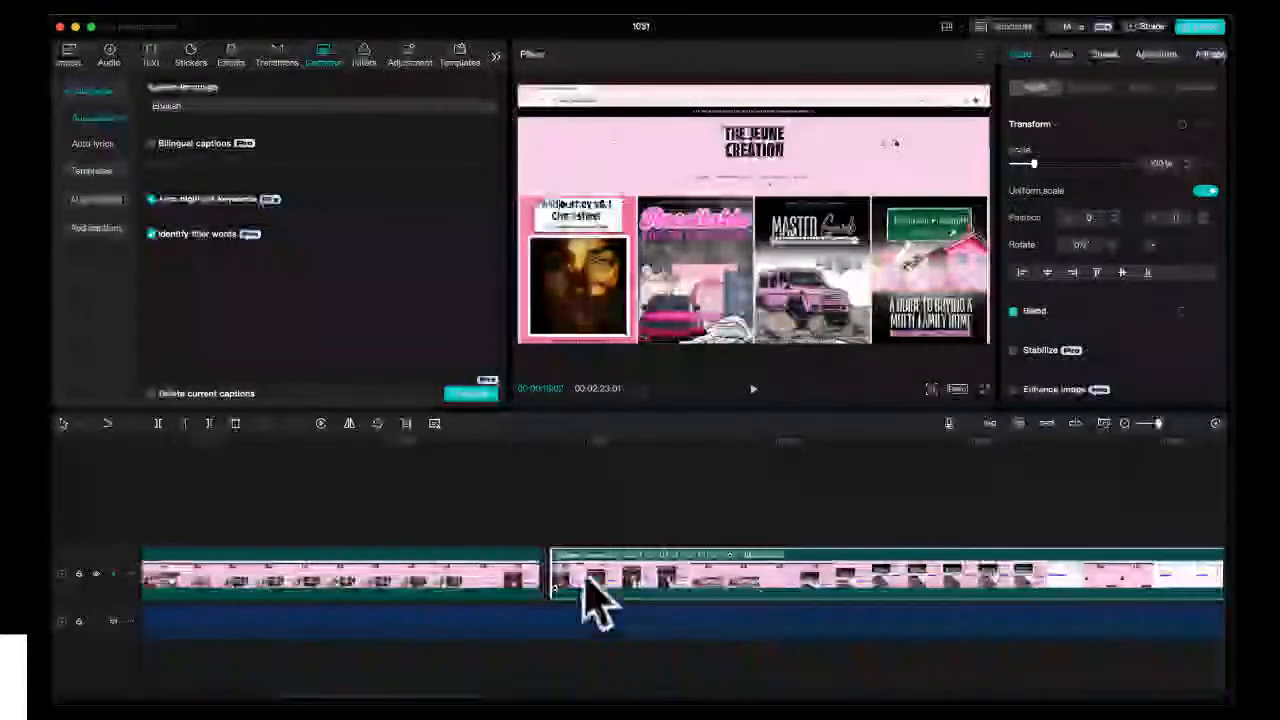
pyautogui.scroll(3, 543, 600)
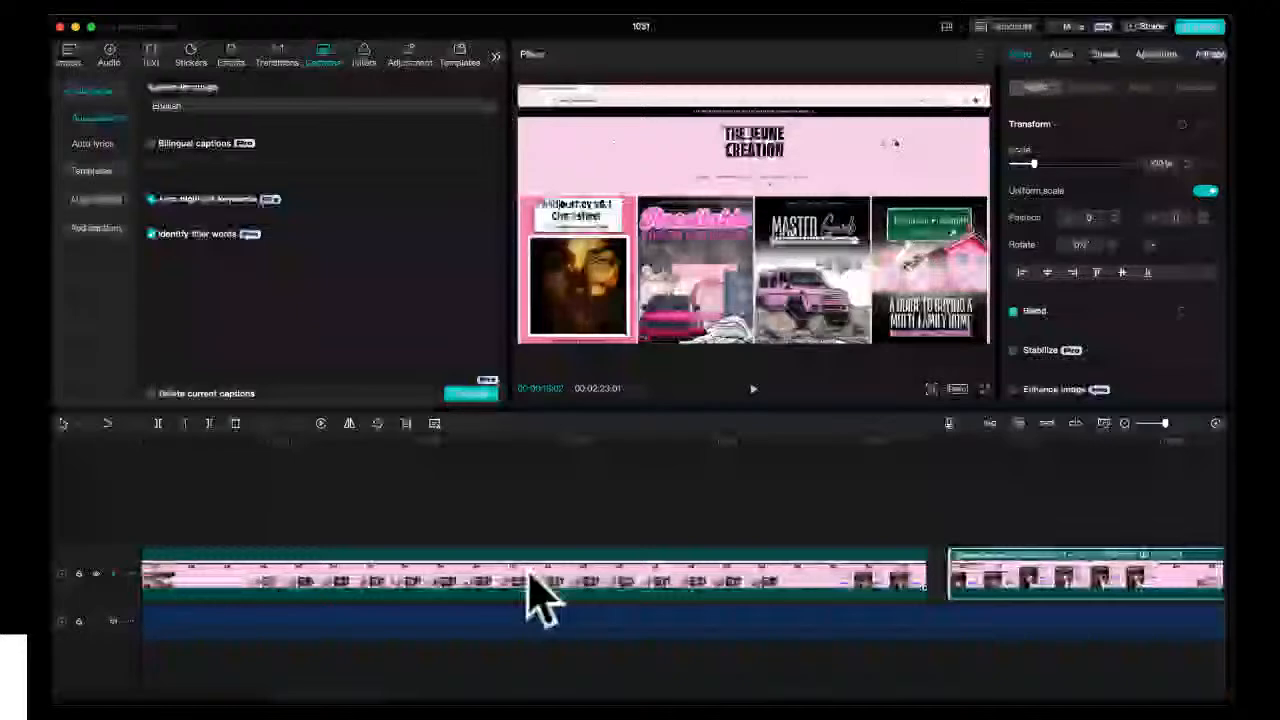
pyautogui.hscroll(1, 714, 586)
pyautogui.hscroll(5, 714, 586)
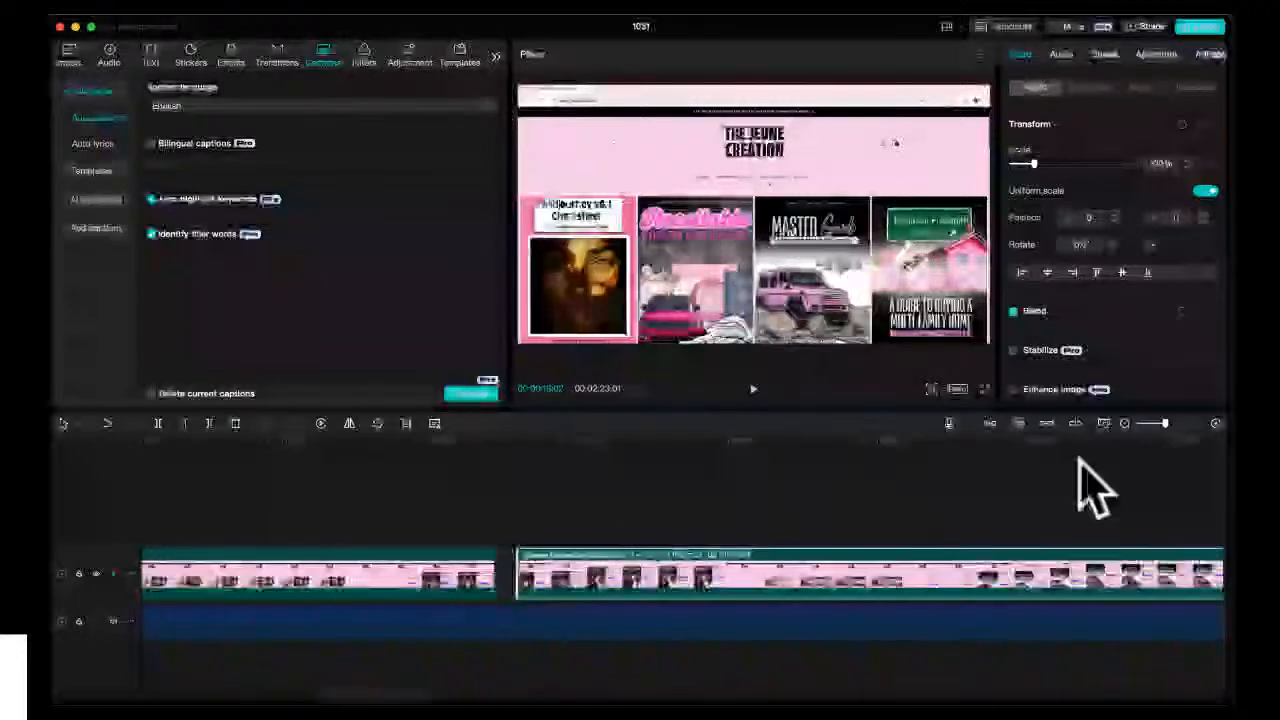
pyautogui.click(991, 422)
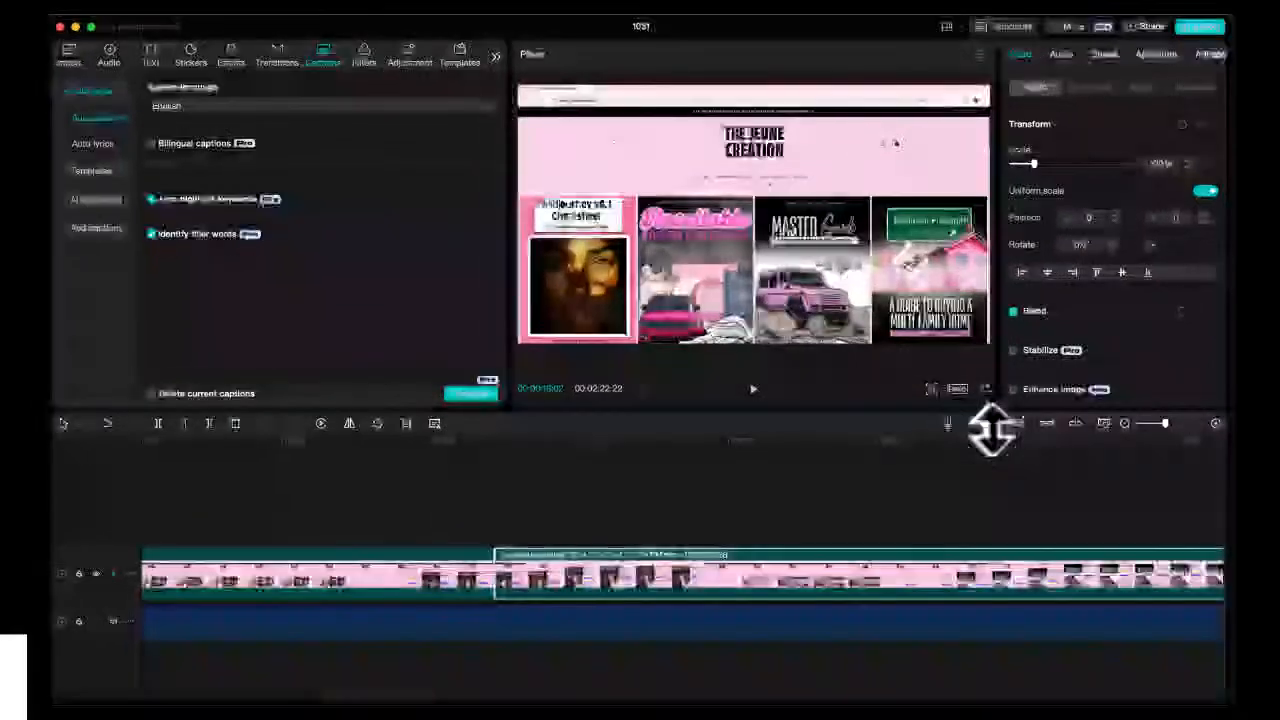
# - Pull the second segment slightly away, align the playhead with the first segment's end, and move the second segment flush against it
pyautogui.moveTo(690, 562); pyautogui.dragTo(722, 562)
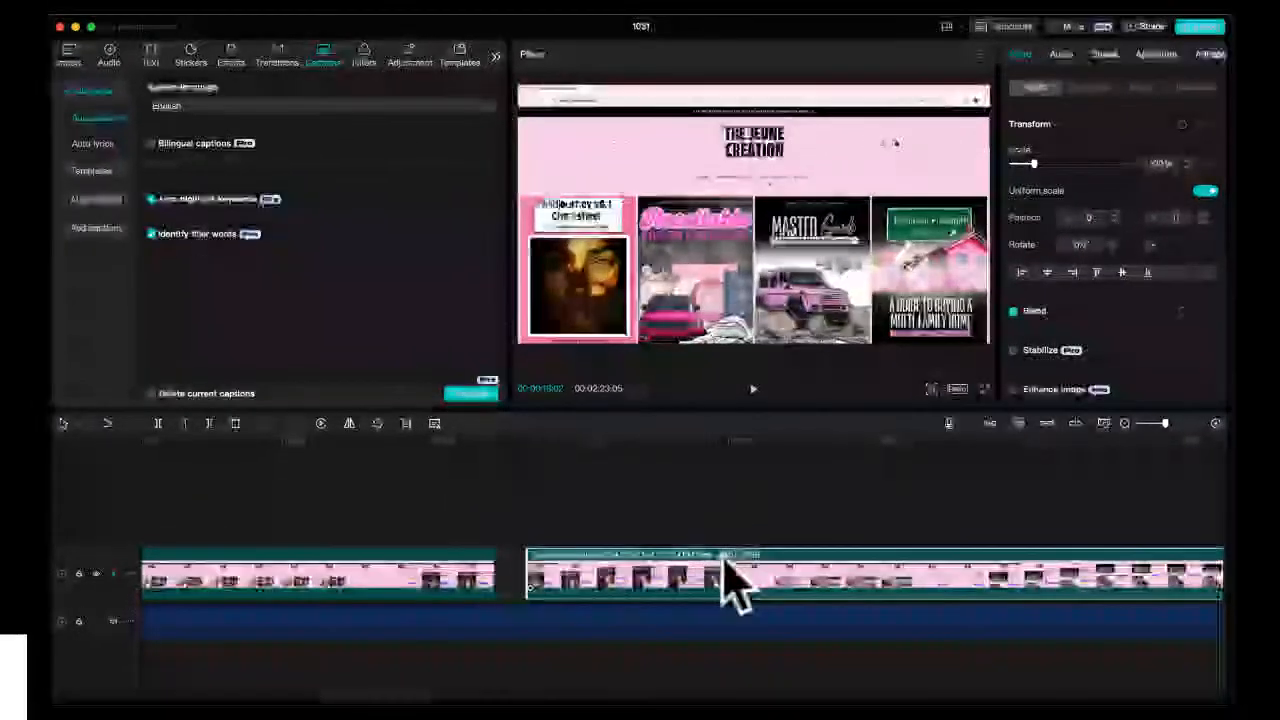
pyautogui.click(499, 450)
pyautogui.scroll(5, 500, 477)
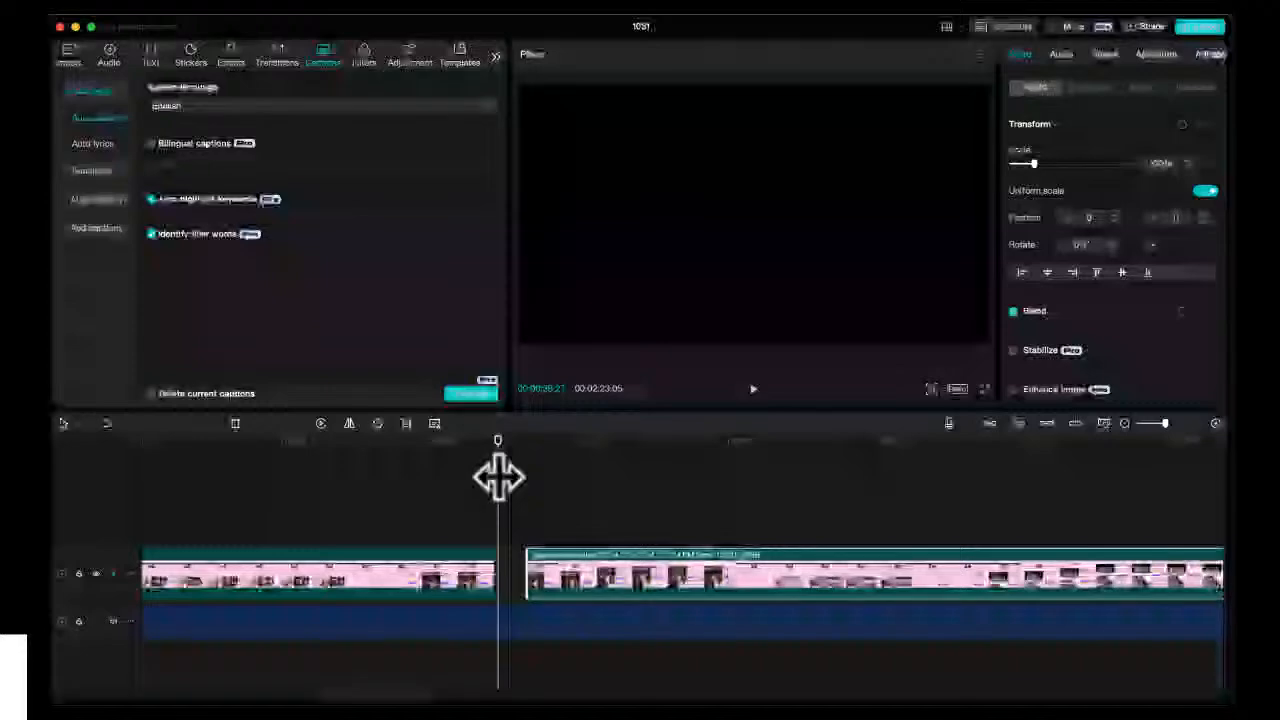
pyautogui.scroll(3, 510, 565)
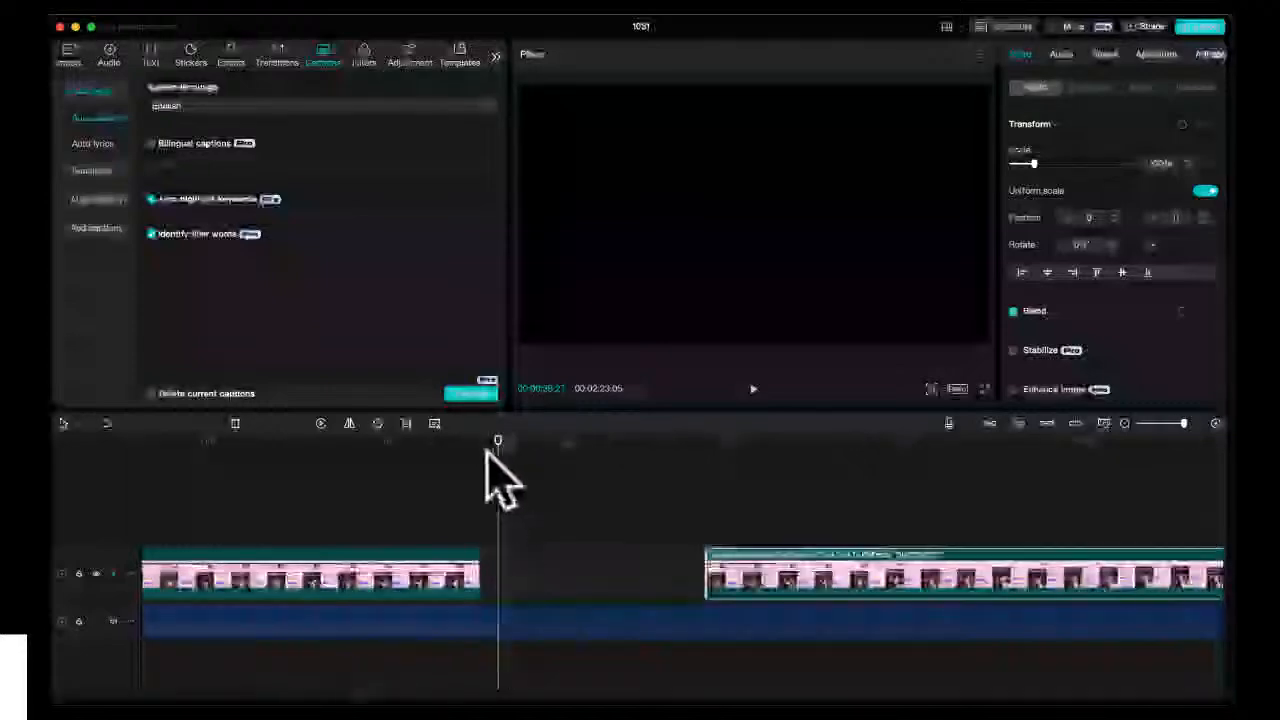
pyautogui.moveTo(498, 440); pyautogui.dragTo(483, 440)
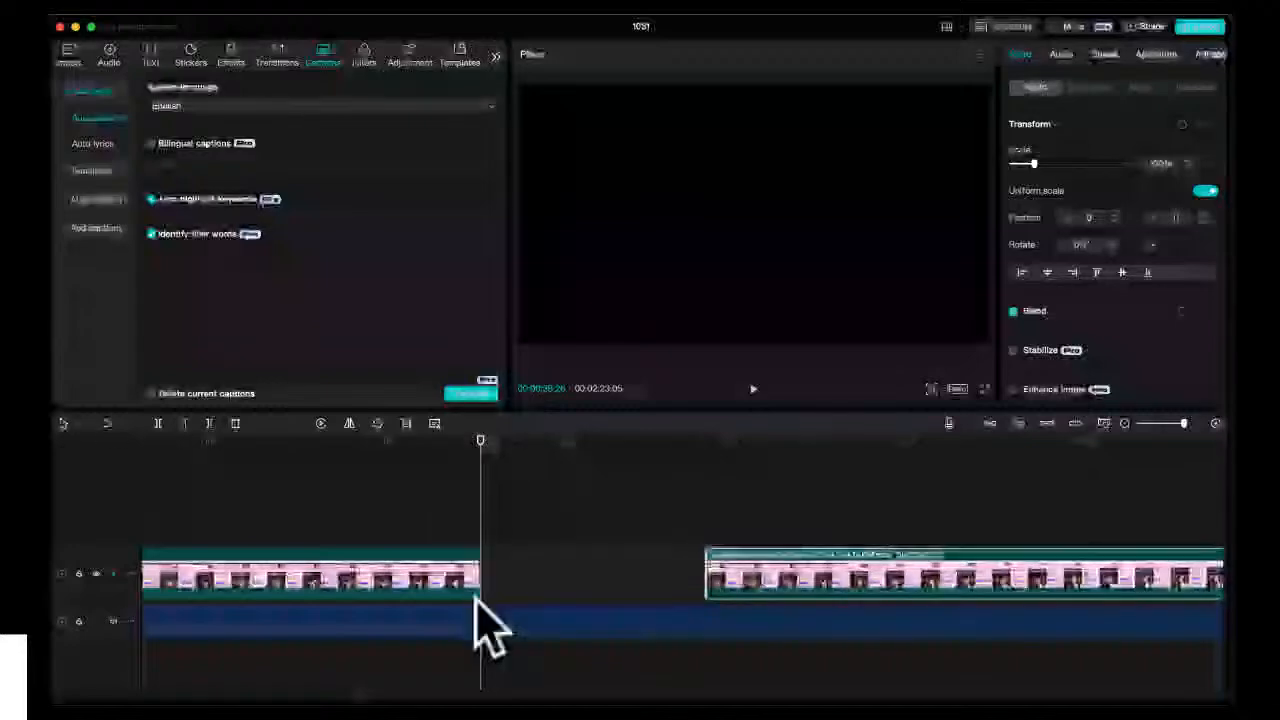
pyautogui.moveTo(742, 562); pyautogui.dragTo(518, 568)
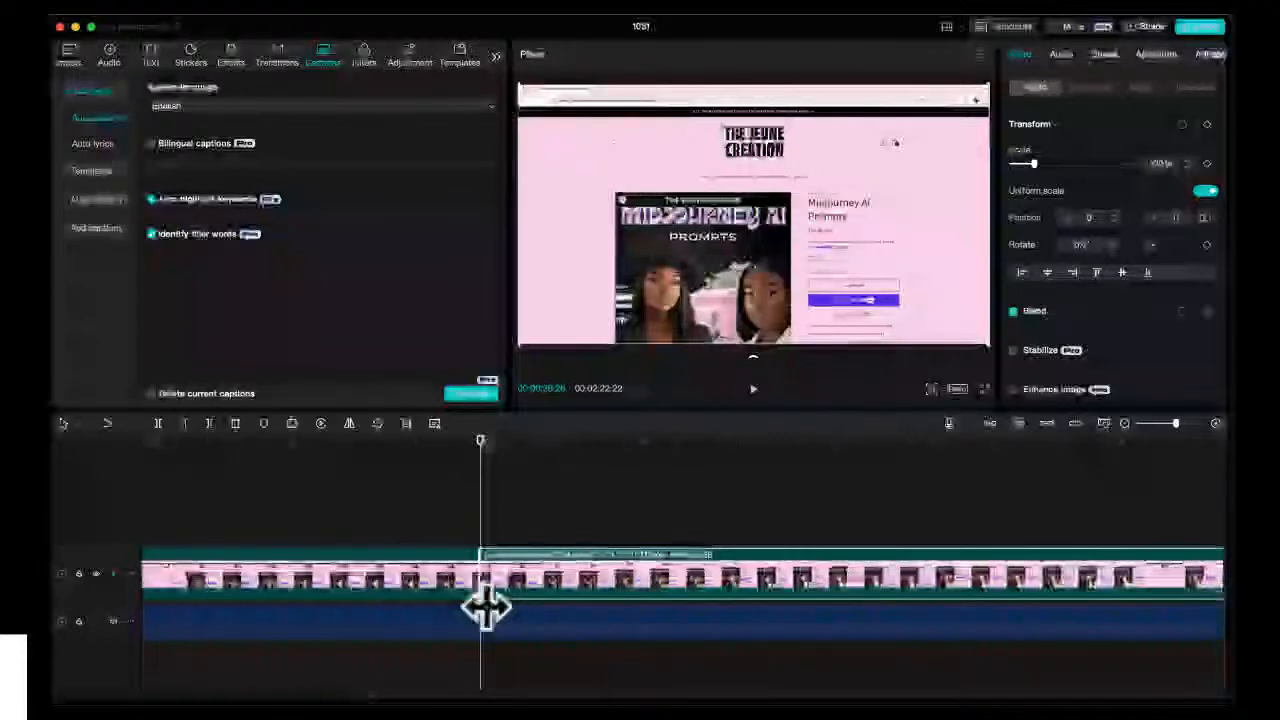
pyautogui.scroll(-3, 486, 607)
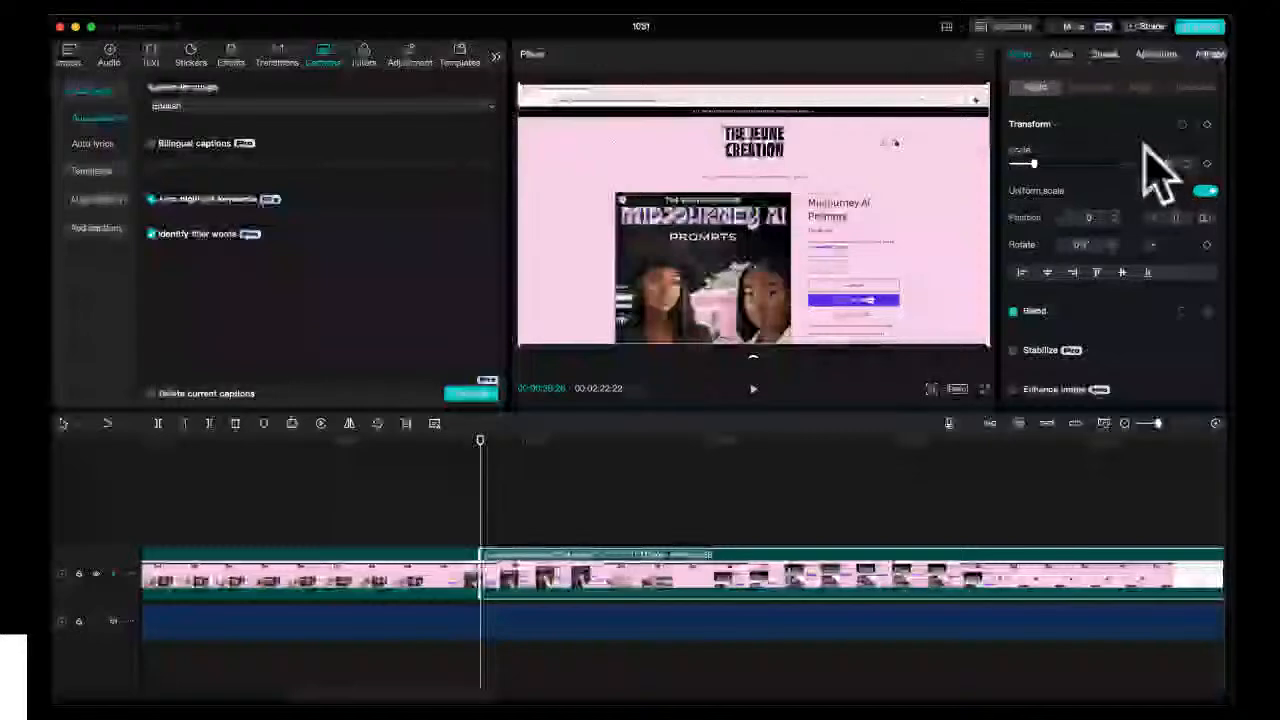
# - Apply the second Combo animation preset to the recording's second segment and preview it in playback
pyautogui.click(1156, 54)
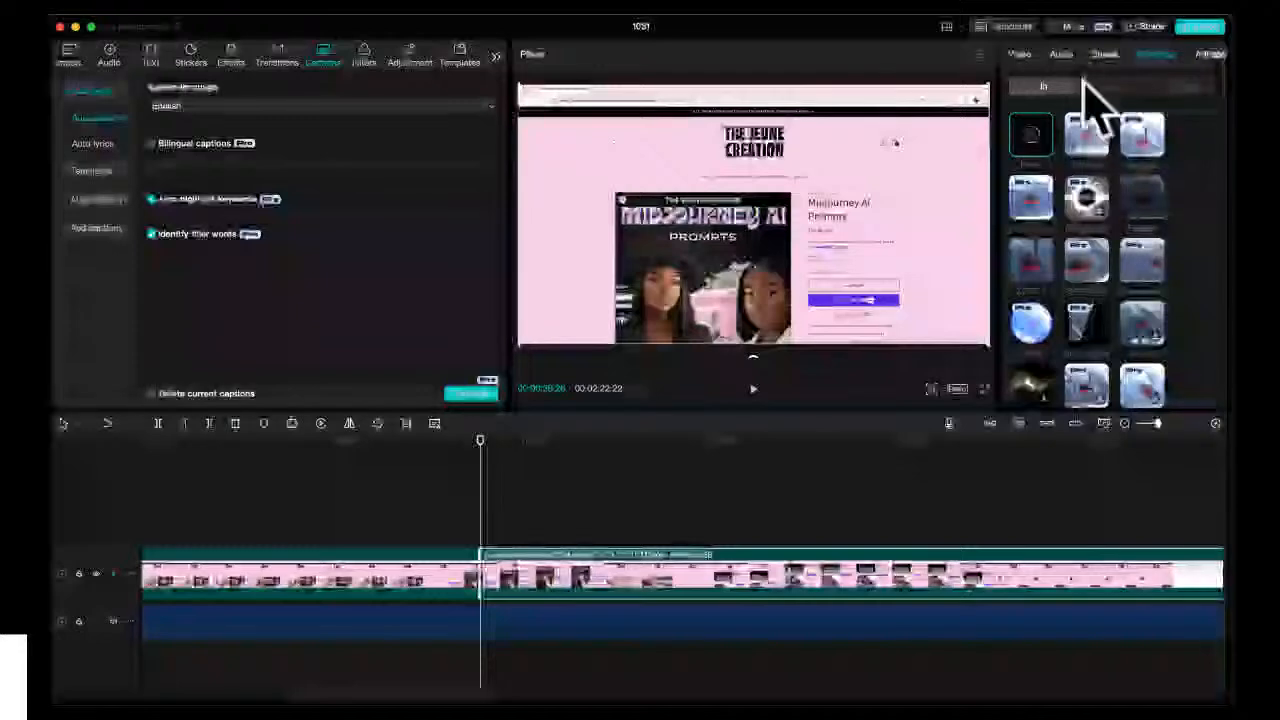
pyautogui.click(1158, 87)
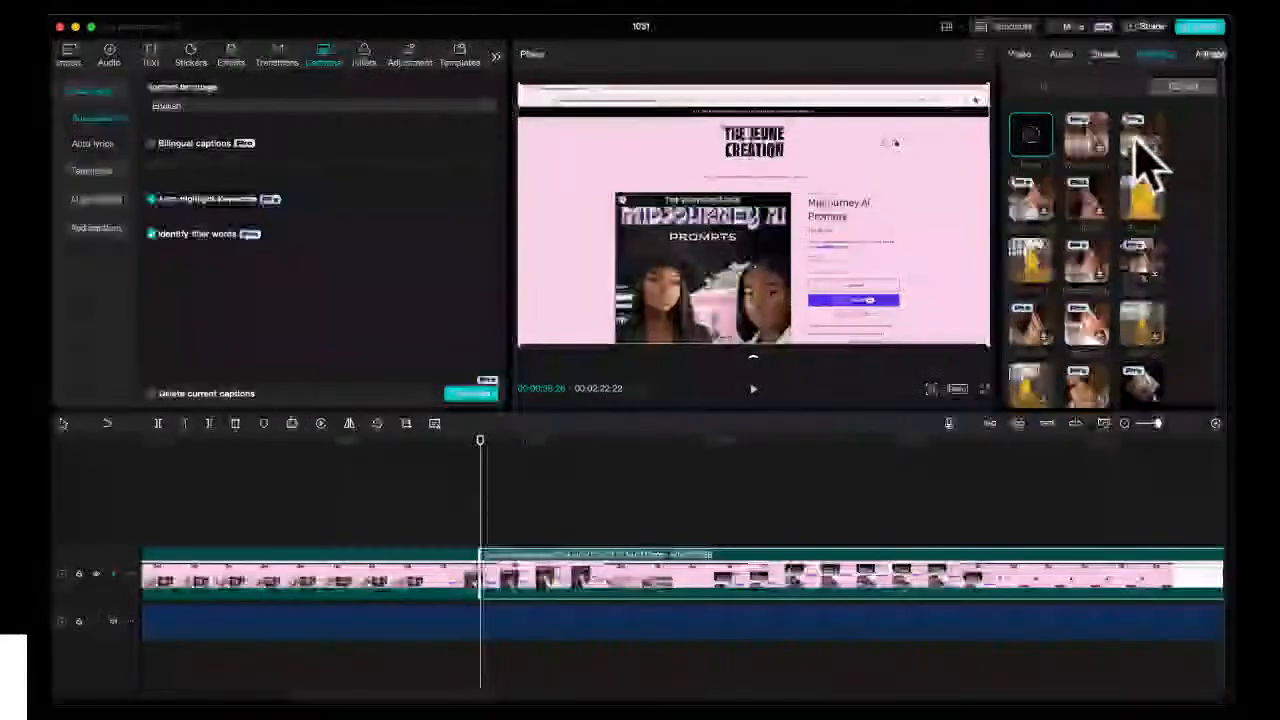
pyautogui.click(1148, 152)
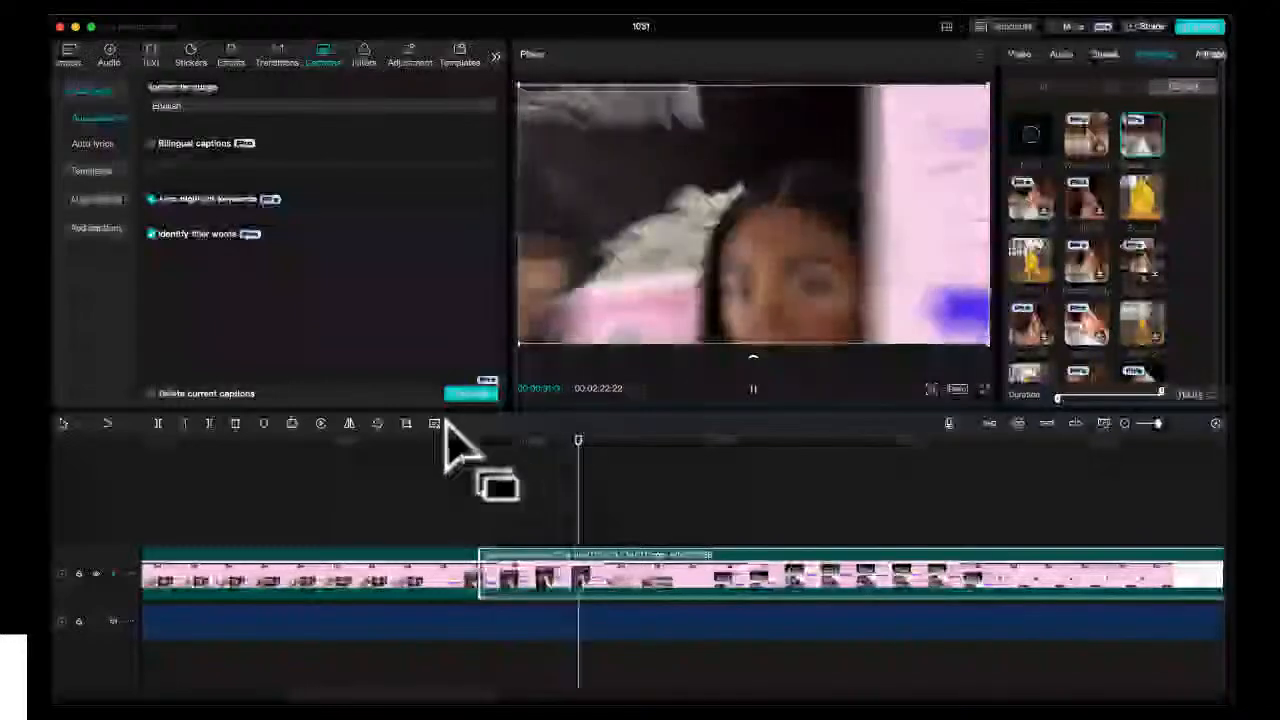
pyautogui.click(402, 470)
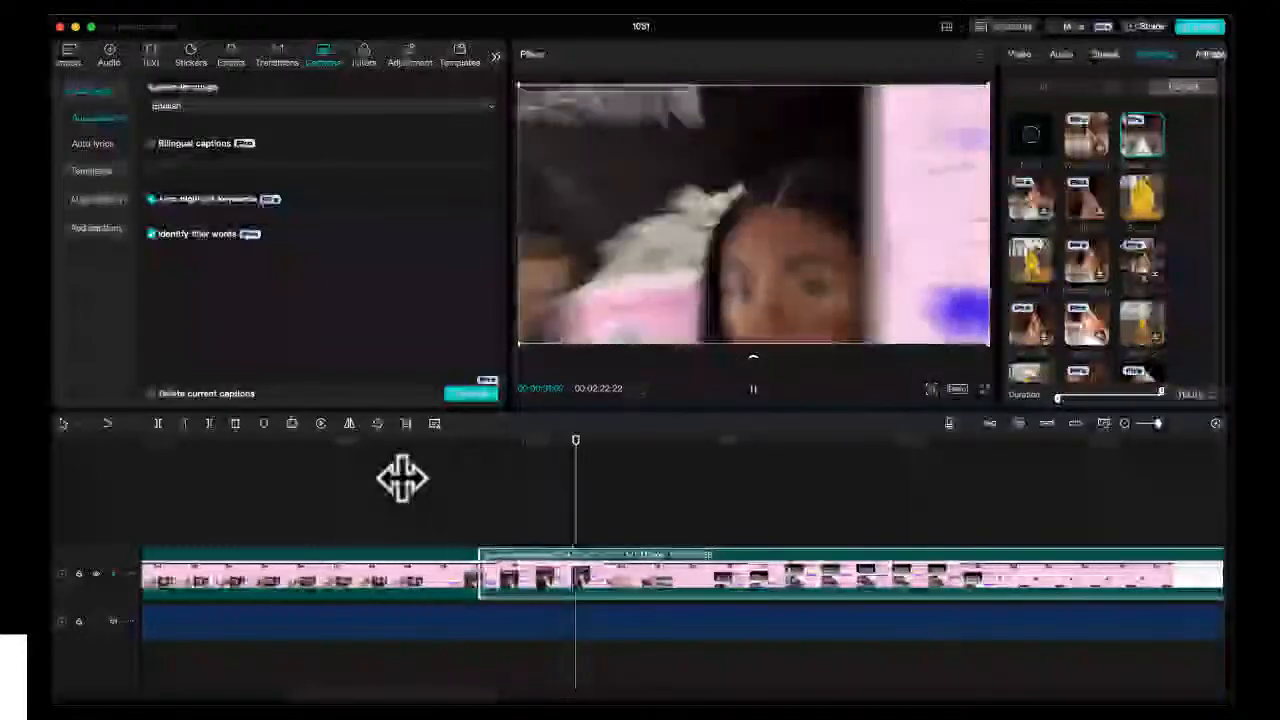
pyautogui.press('space')
# - Switch the second segment's animation to the first Combo preset and play across the cut to preview it
pyautogui.click(1077, 131)
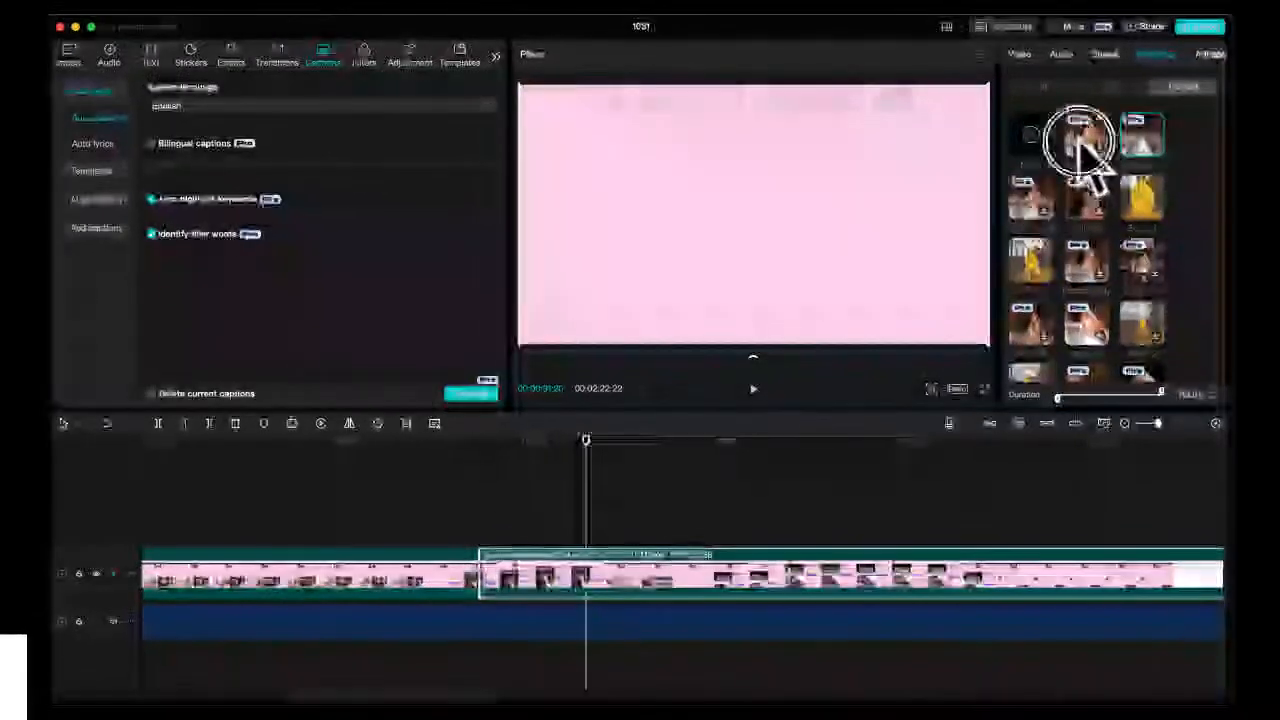
pyautogui.click(428, 468)
pyautogui.press('space')
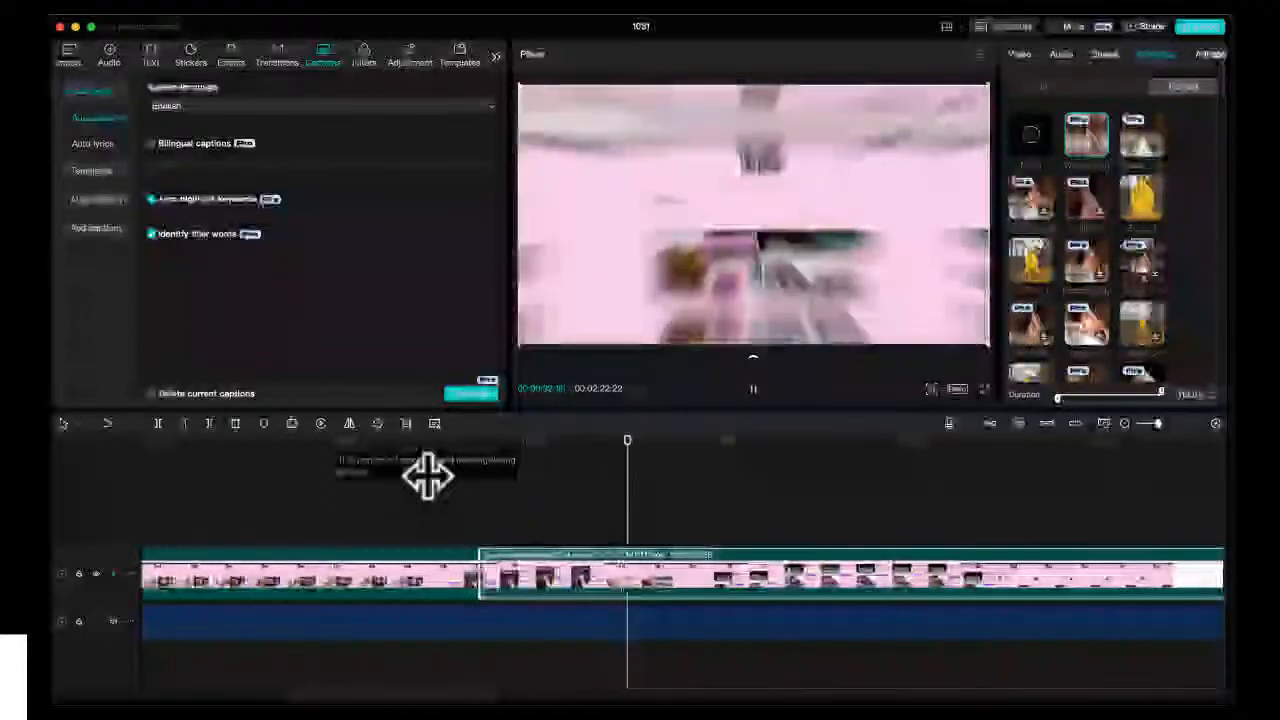
pyautogui.press('space')
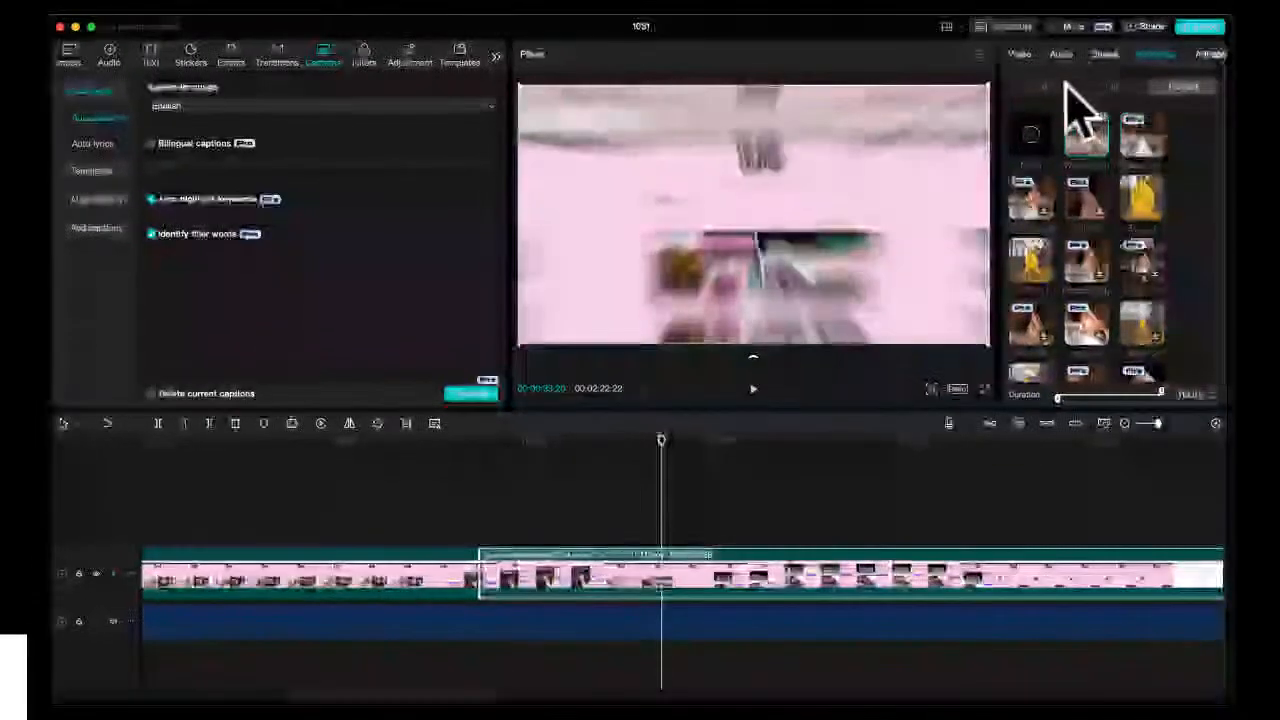
# - Apply the first In animation preset to the second segment and play from just before the cut to preview it
pyautogui.click(1064, 84)
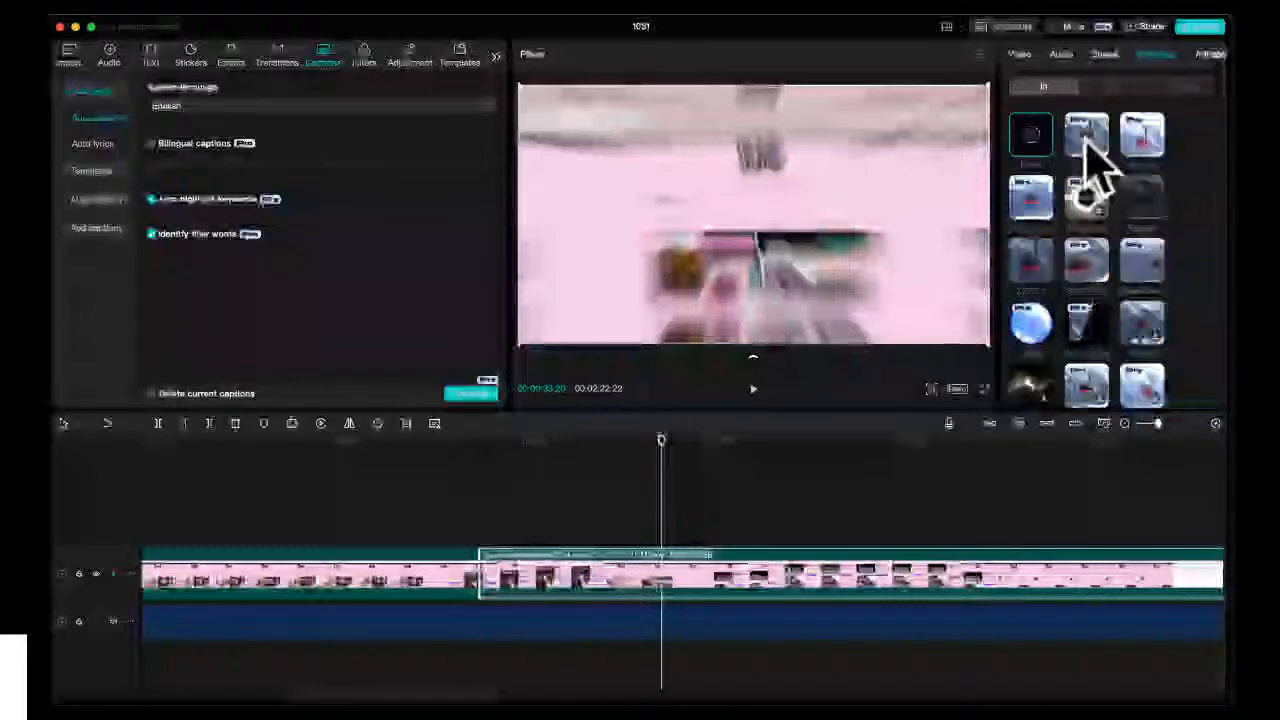
pyautogui.click(485, 480)
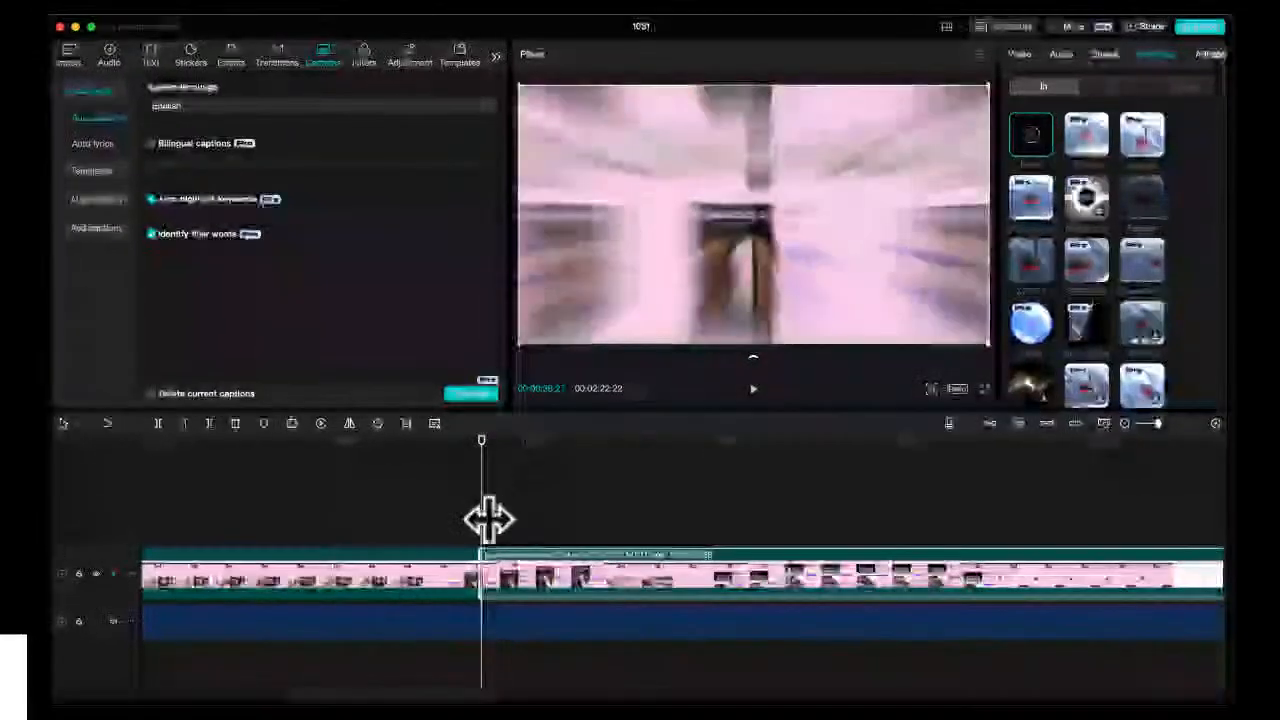
pyautogui.moveTo(482, 442); pyautogui.dragTo(476, 437)
pyautogui.click(1078, 138)
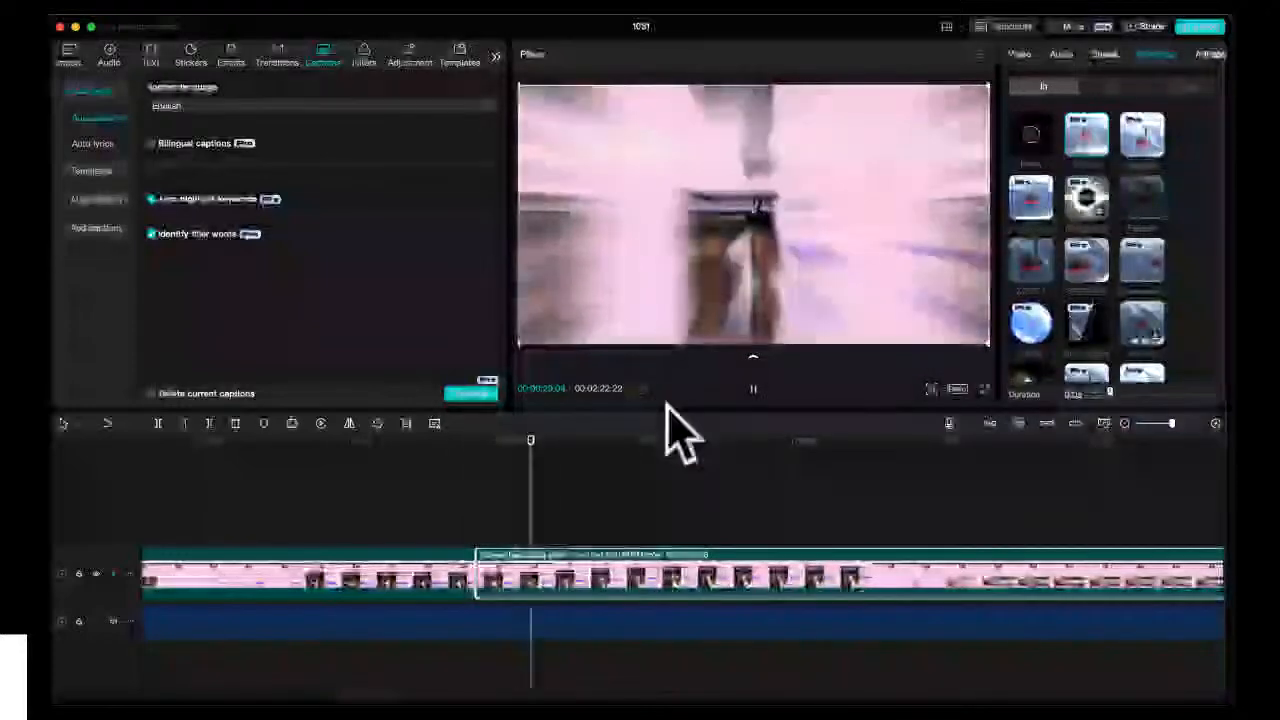
pyautogui.click(457, 440)
pyautogui.press('space')
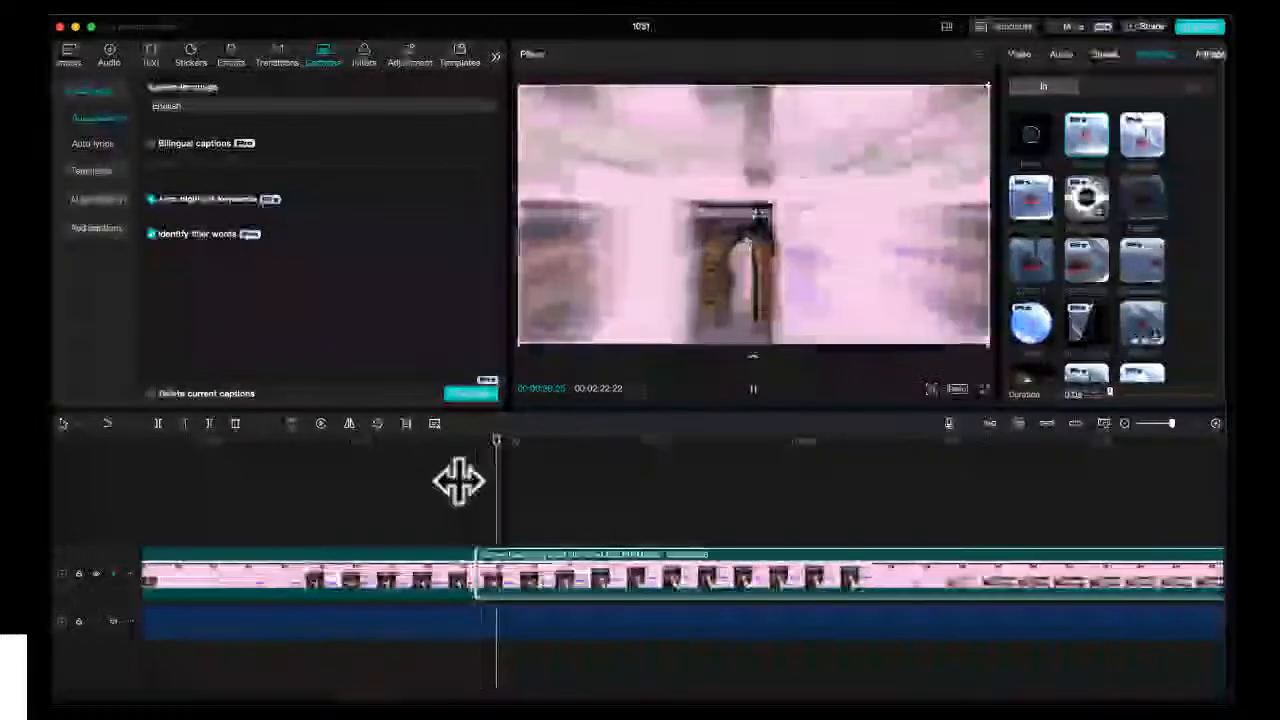
# - Try scaling the recording's second segment down in the frame, then return its scale to 100%
pyautogui.press('space')
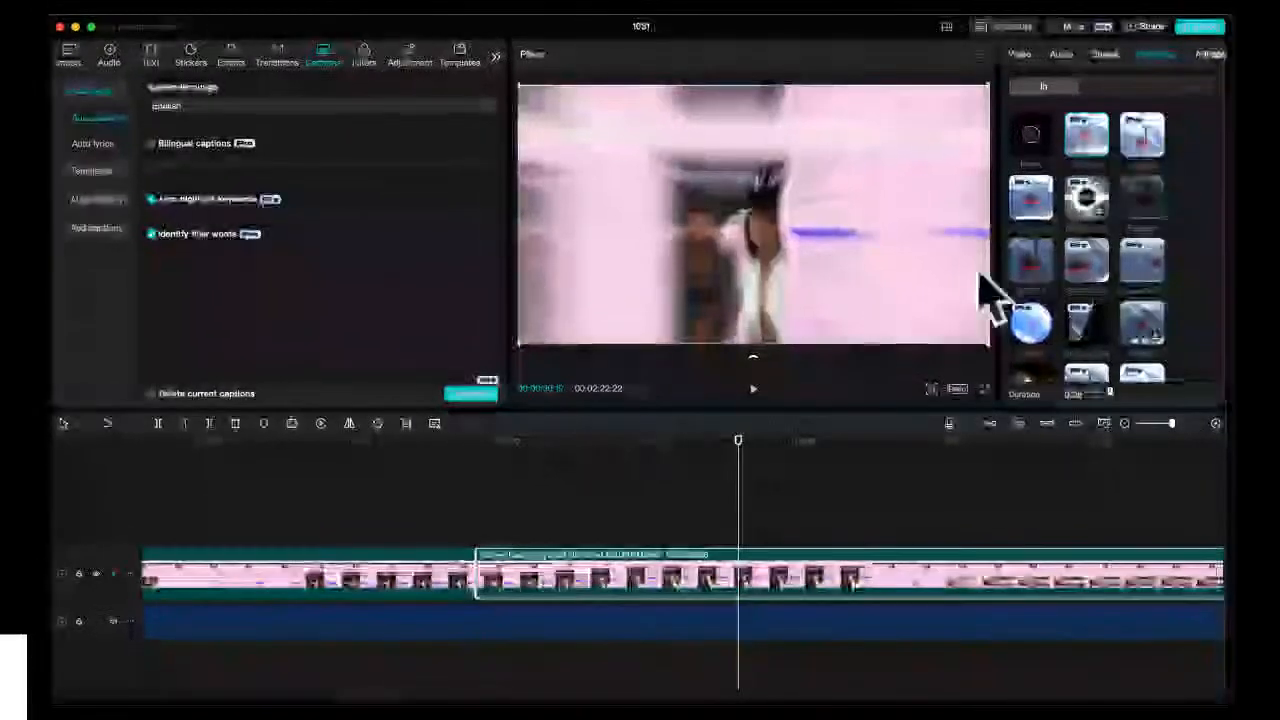
pyautogui.click(1025, 55)
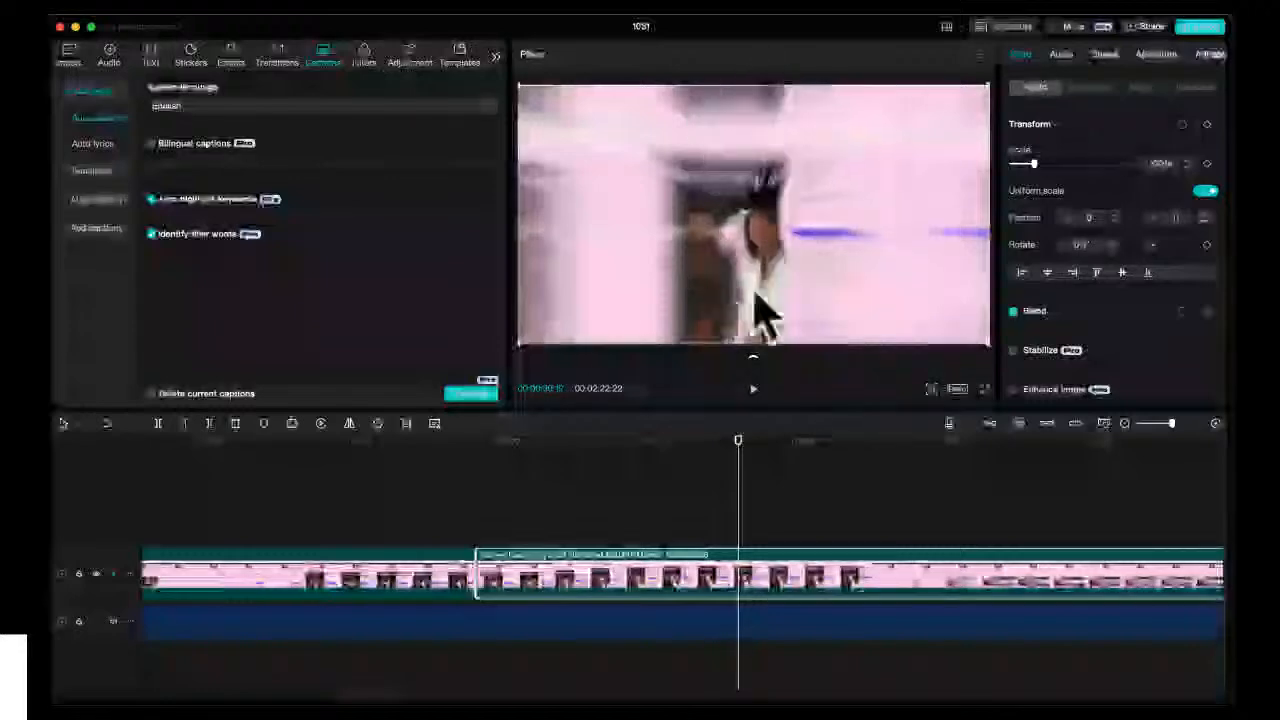
pyautogui.moveTo(1030, 163)
pyautogui.mouseDown()
pyautogui.moveTo(1076, 166)
pyautogui.moveTo(1001, 165)
pyautogui.moveTo(1028, 166)
pyautogui.mouseUp()
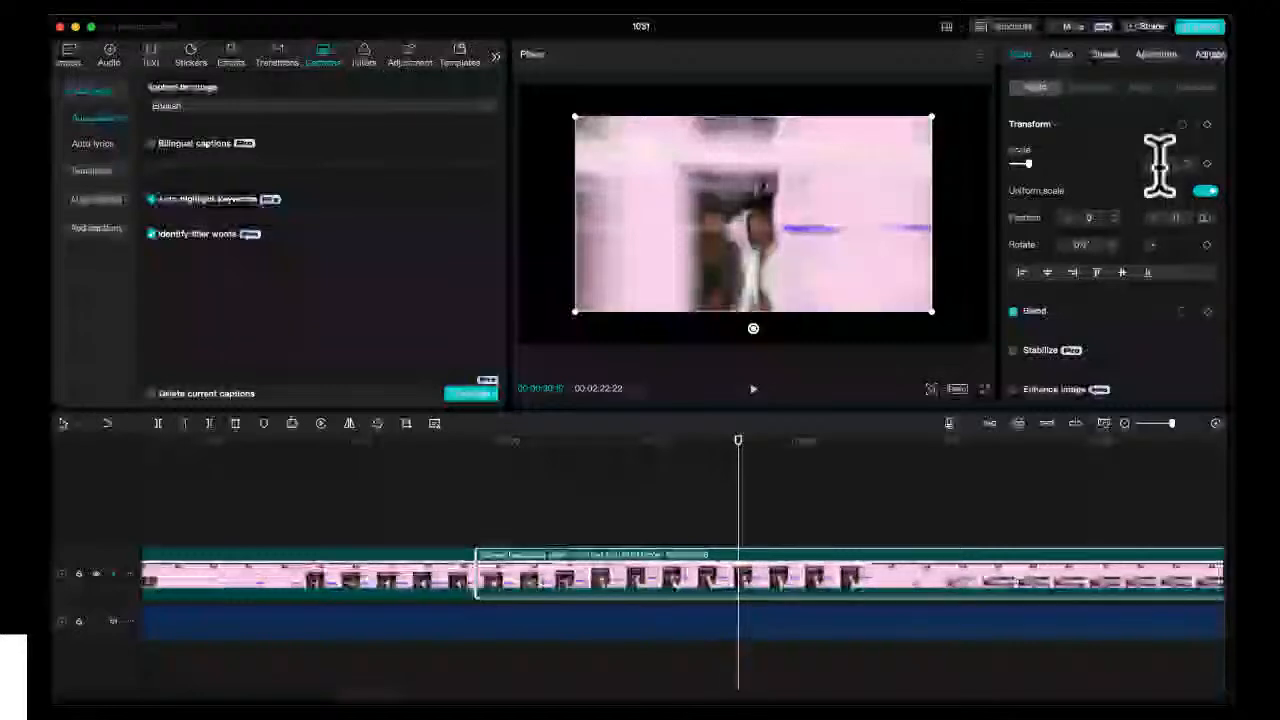
pyautogui.scroll(2, 1160, 165)
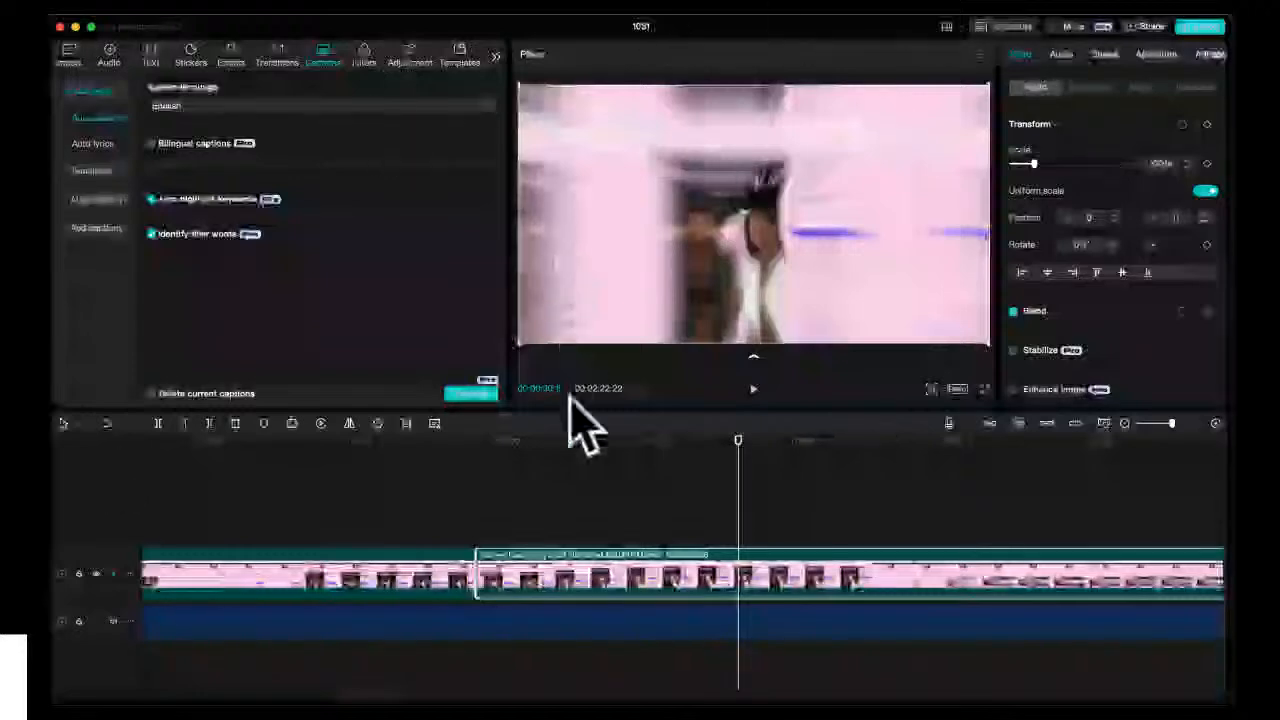
# - Place the pink car image on a track above the second segment, starting at the playhead, and trim it to a very short clip
pyautogui.click(565, 488)
pyautogui.click(305, 719)
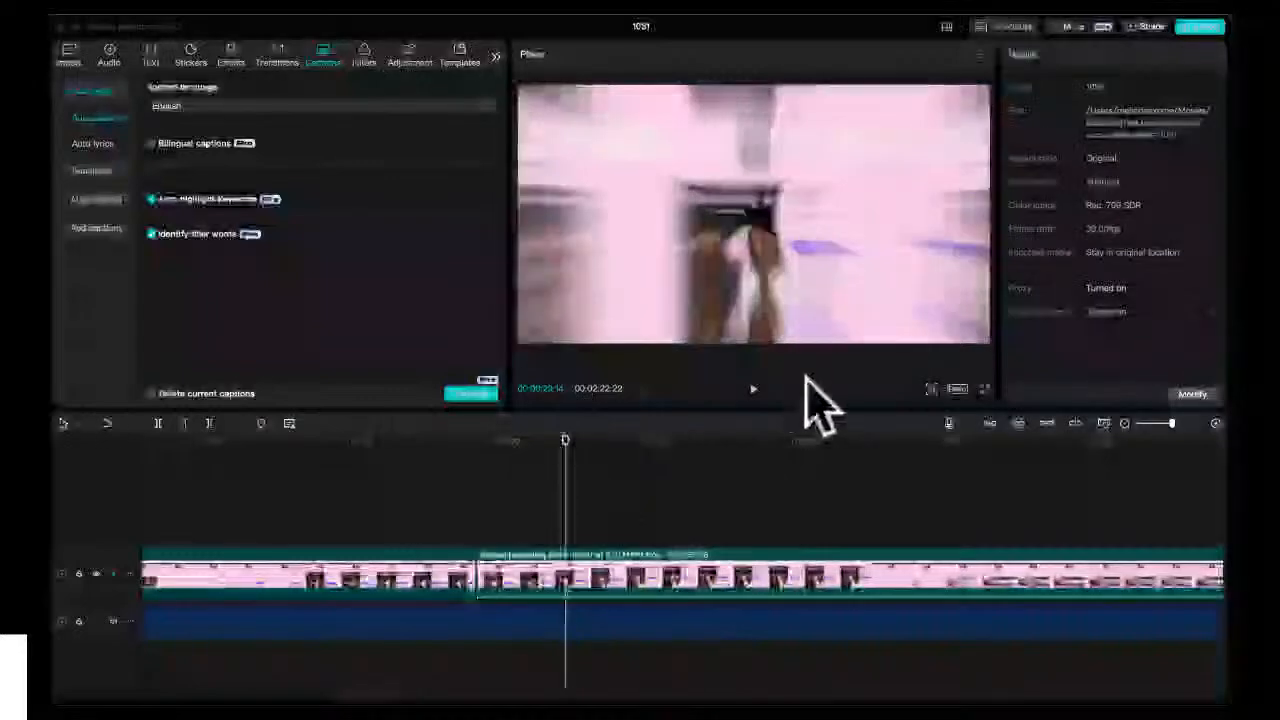
pyautogui.moveTo(885, 300); pyautogui.dragTo(600, 471)
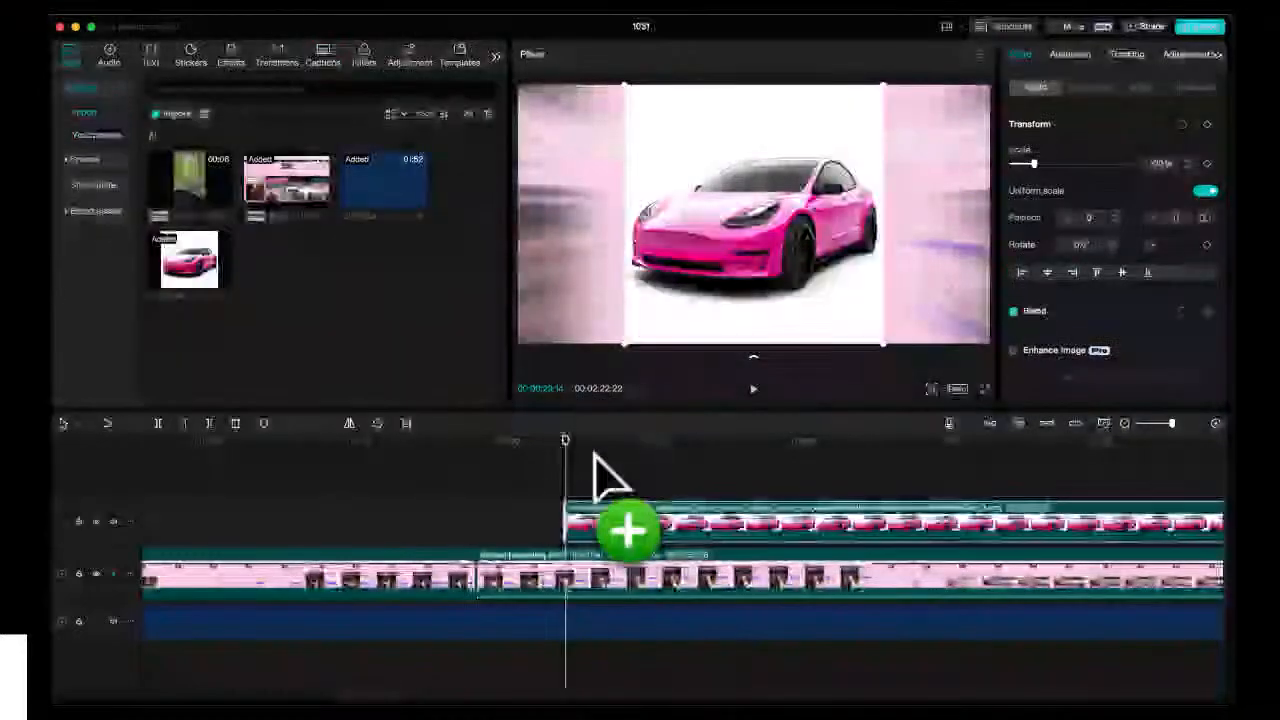
pyautogui.hscroll(3, 900, 545)
pyautogui.hscroll(3, 885, 545)
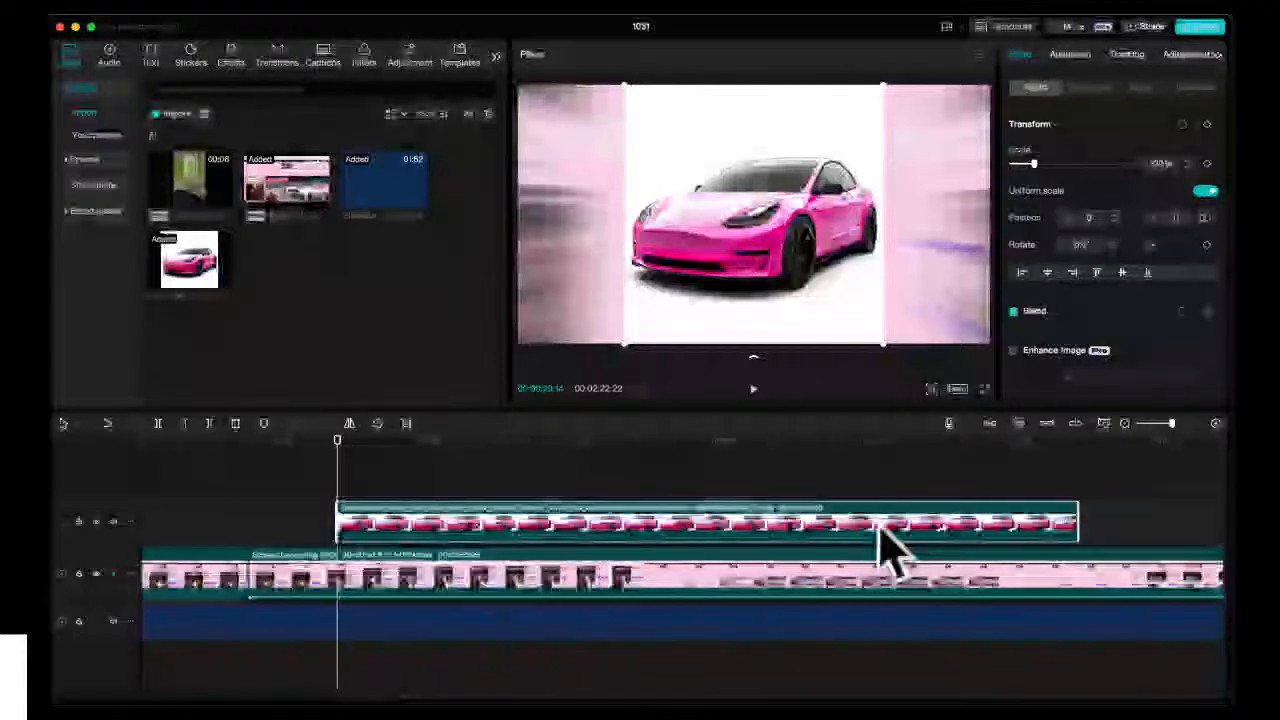
pyautogui.moveTo(1078, 521); pyautogui.dragTo(372, 523)
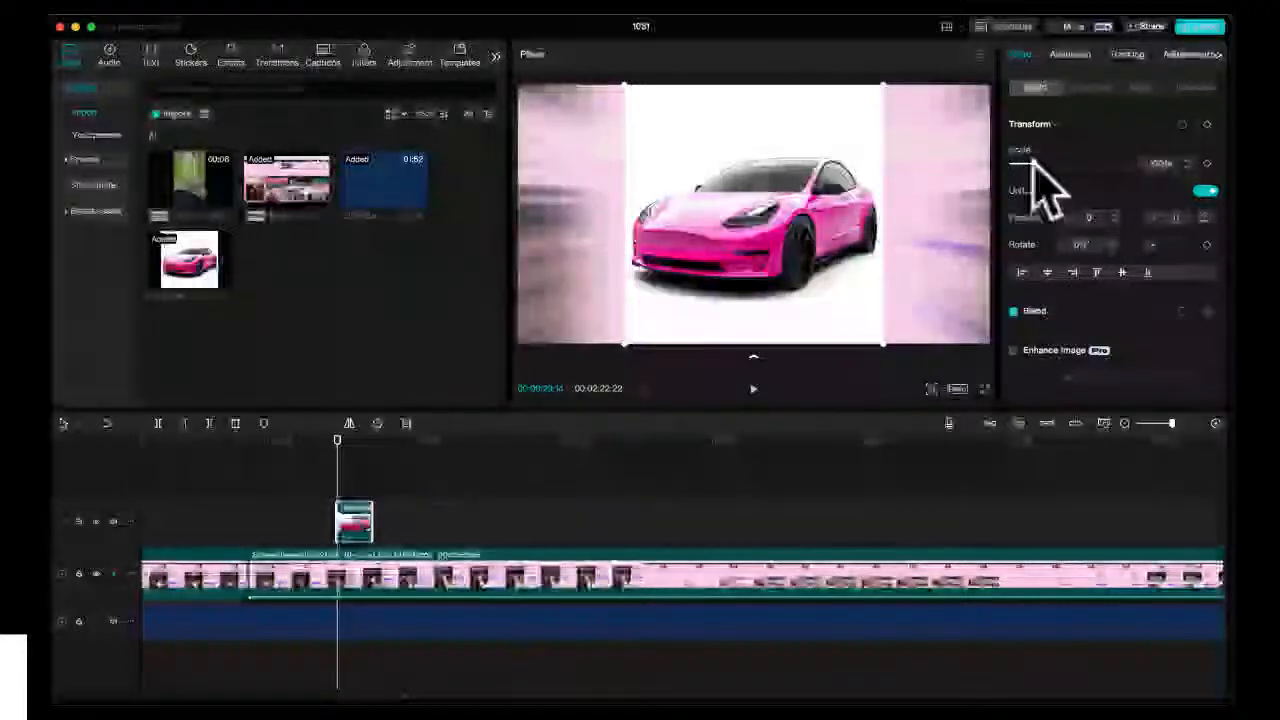
# - Scale the car image down to about 21% and move it into the lower-left corner of the video frame
pyautogui.moveTo(1034, 163); pyautogui.dragTo(1016, 163)
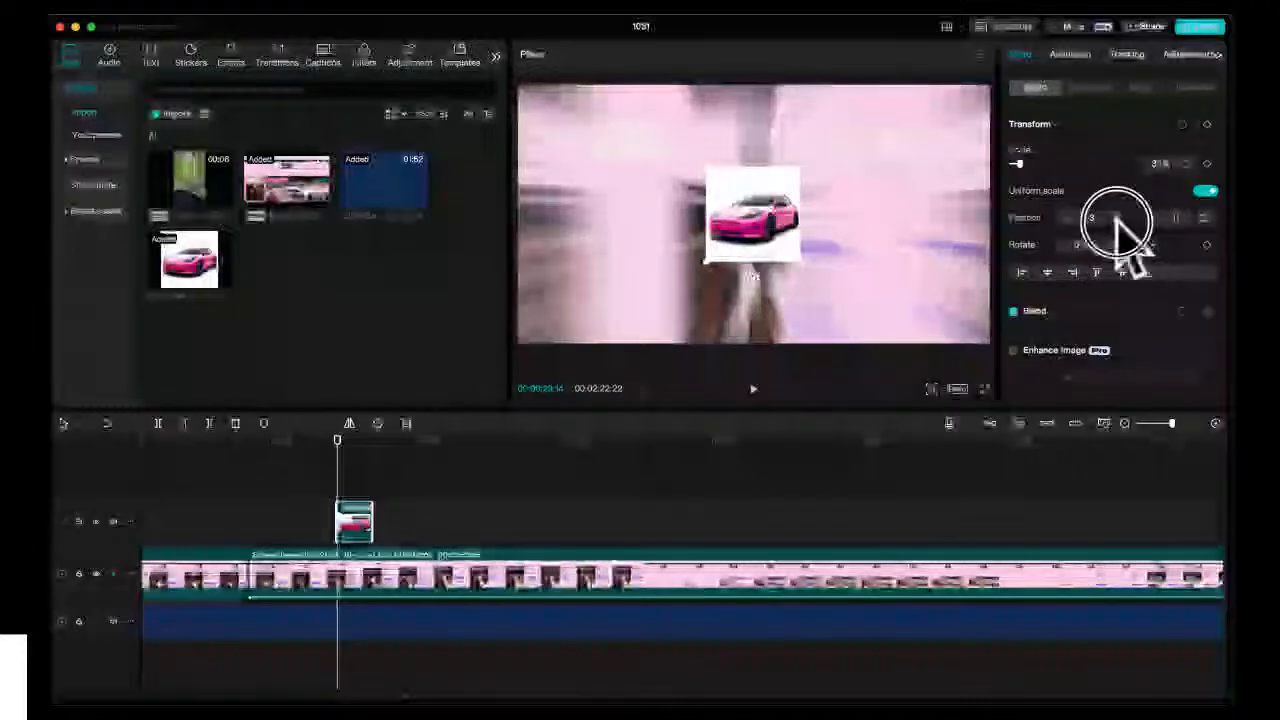
pyautogui.click(1117, 219)
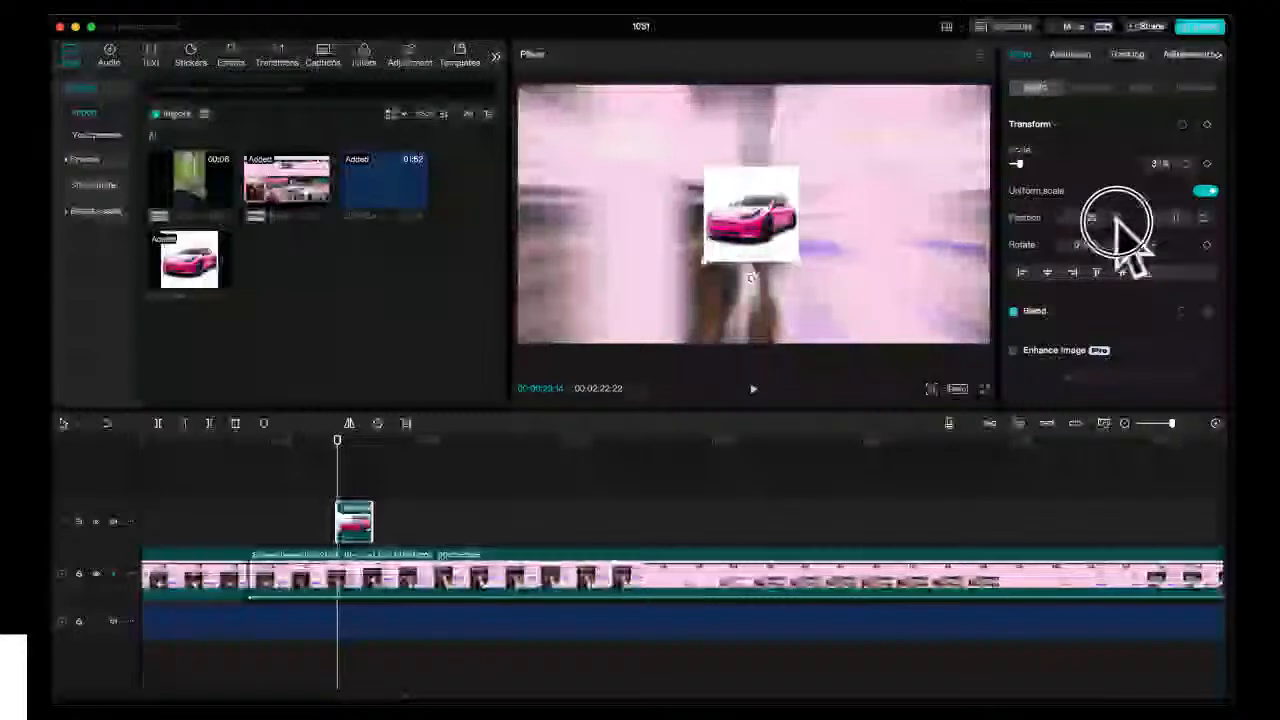
pyautogui.click(1117, 219)
pyautogui.click(1117, 219)
pyautogui.click(1117, 219)
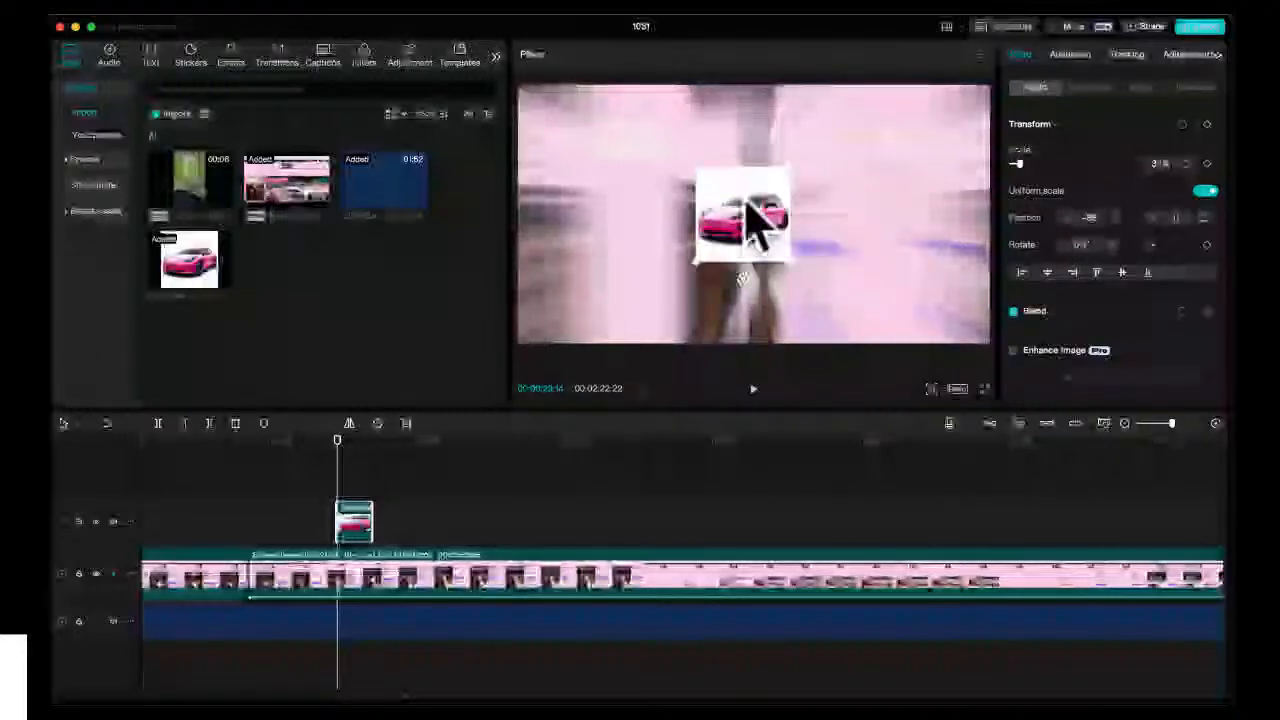
pyautogui.moveTo(749, 222); pyautogui.dragTo(550, 304)
# - Apply the first In animation preset to the car image and play from just before it to preview the entrance
pyautogui.click(350, 518)
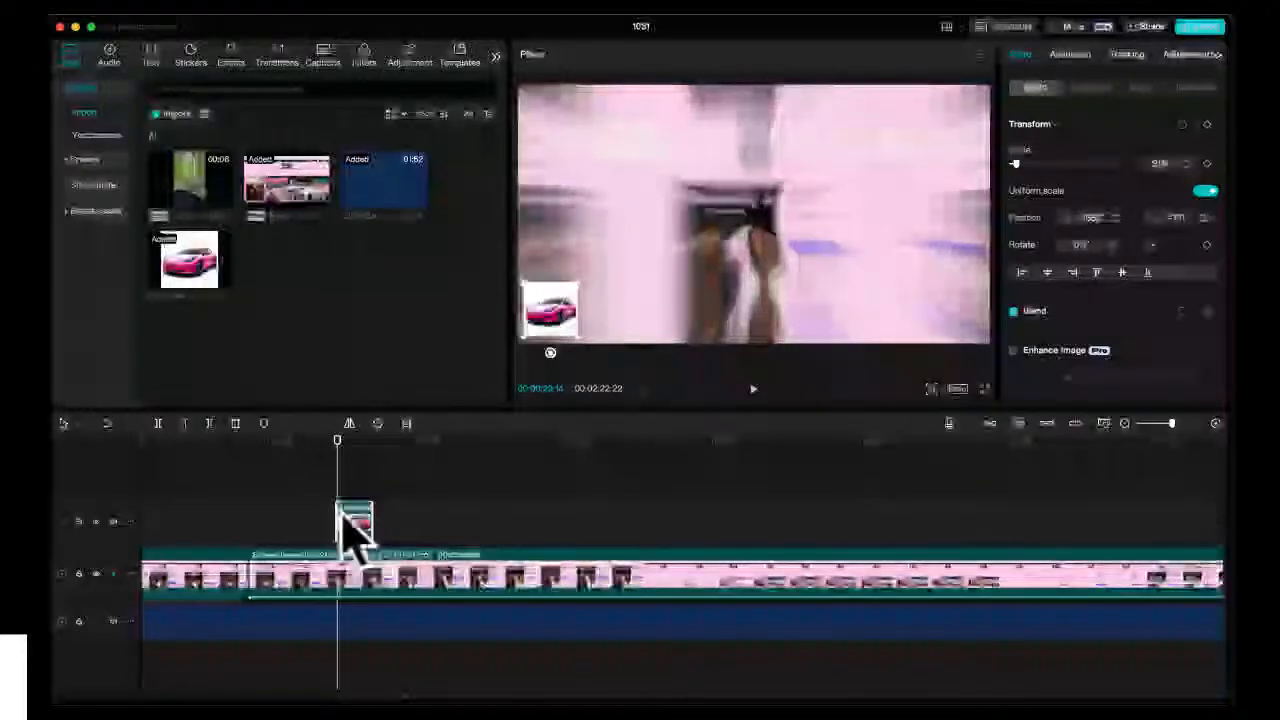
pyautogui.click(1068, 53)
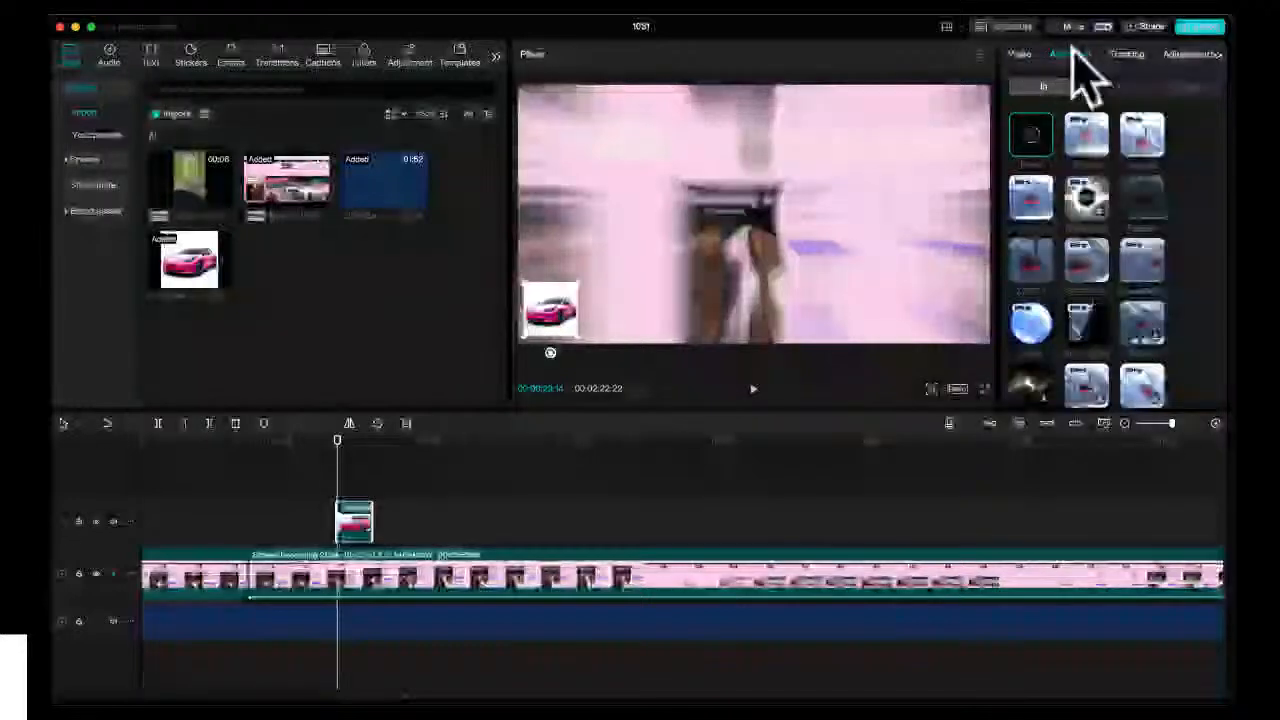
pyautogui.click(1083, 143)
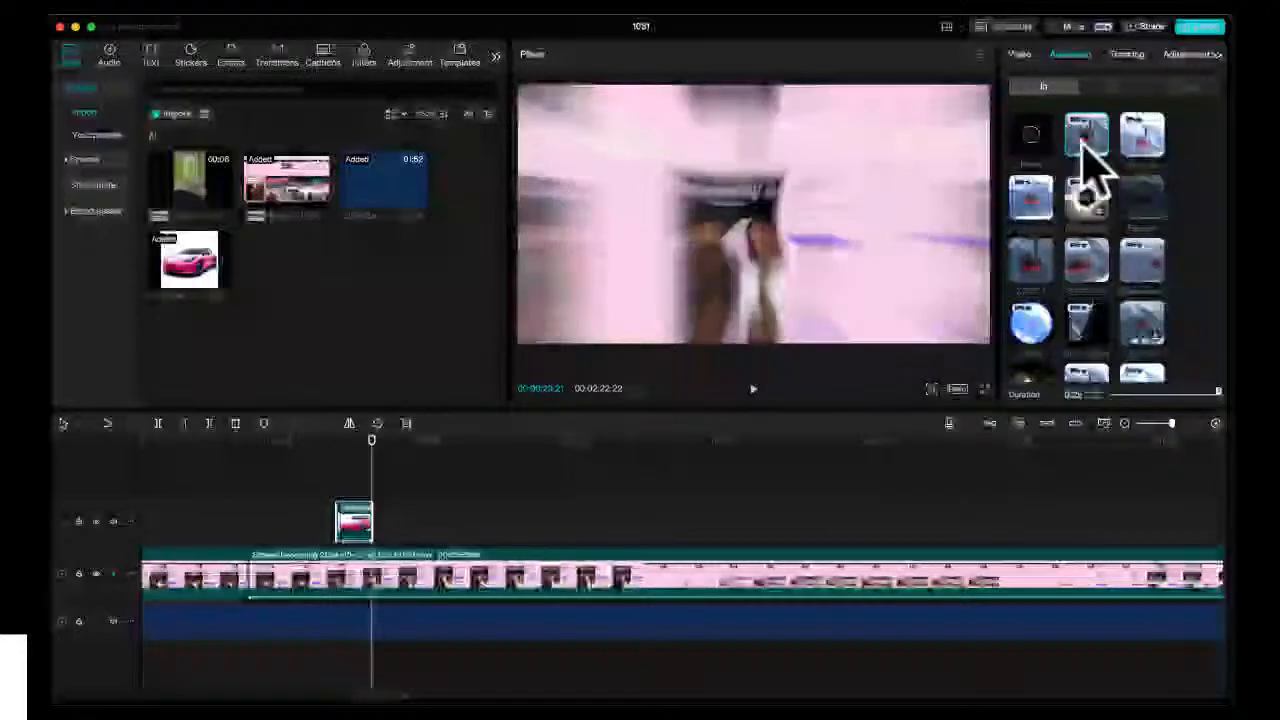
pyautogui.click(301, 448)
pyautogui.press('space')
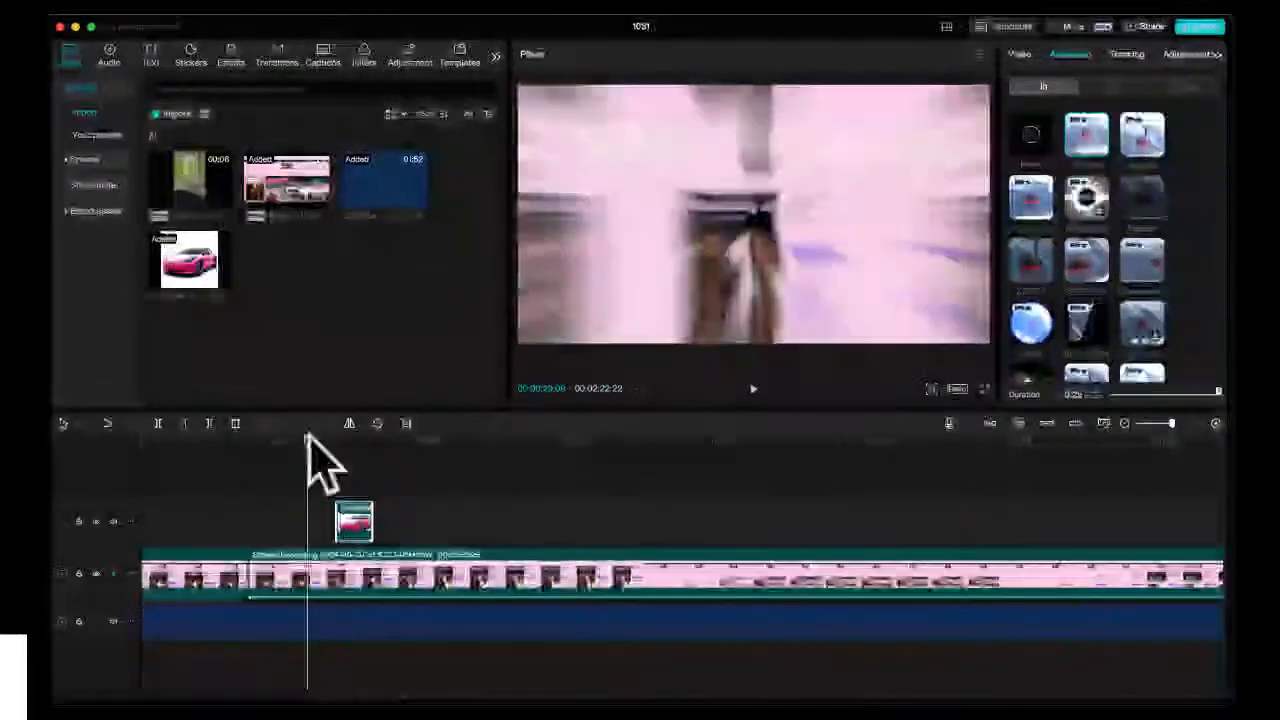
pyautogui.press('space')
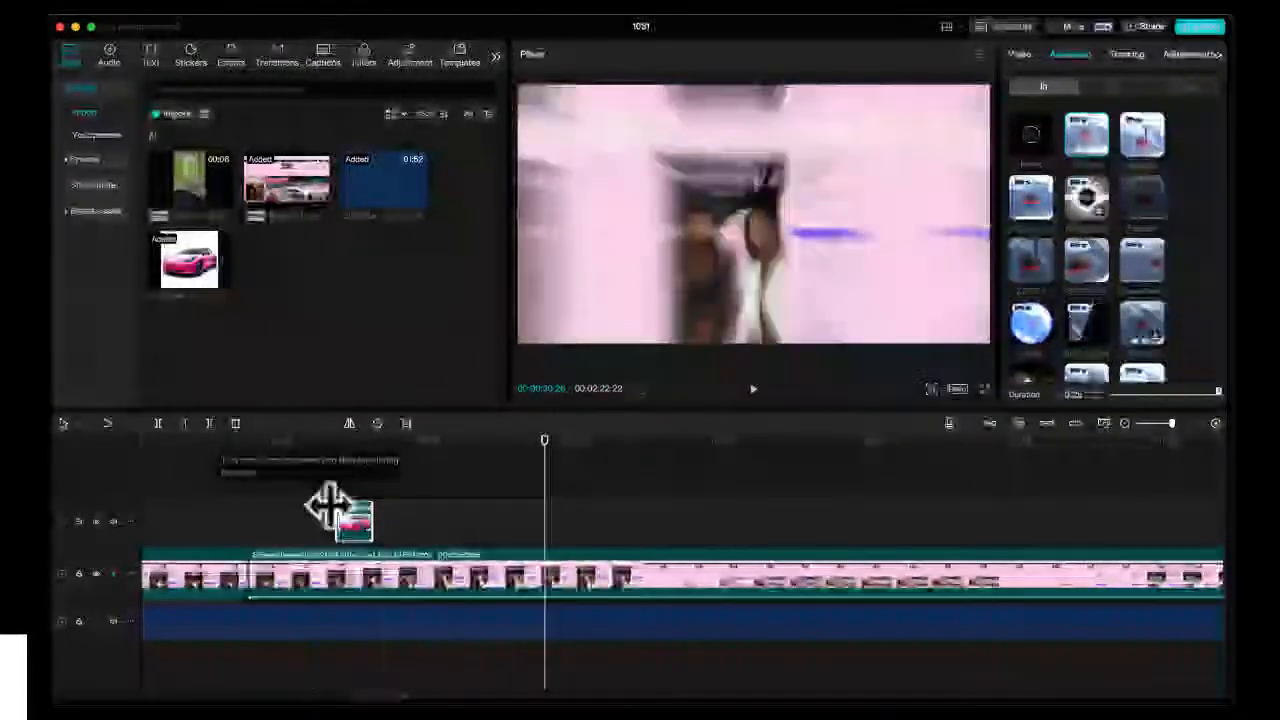
# - Extend the car image clip's end well past its short length and replay its entrance animation
pyautogui.moveTo(370, 520); pyautogui.dragTo(836, 540)
pyautogui.click(286, 440)
pyautogui.press('space')
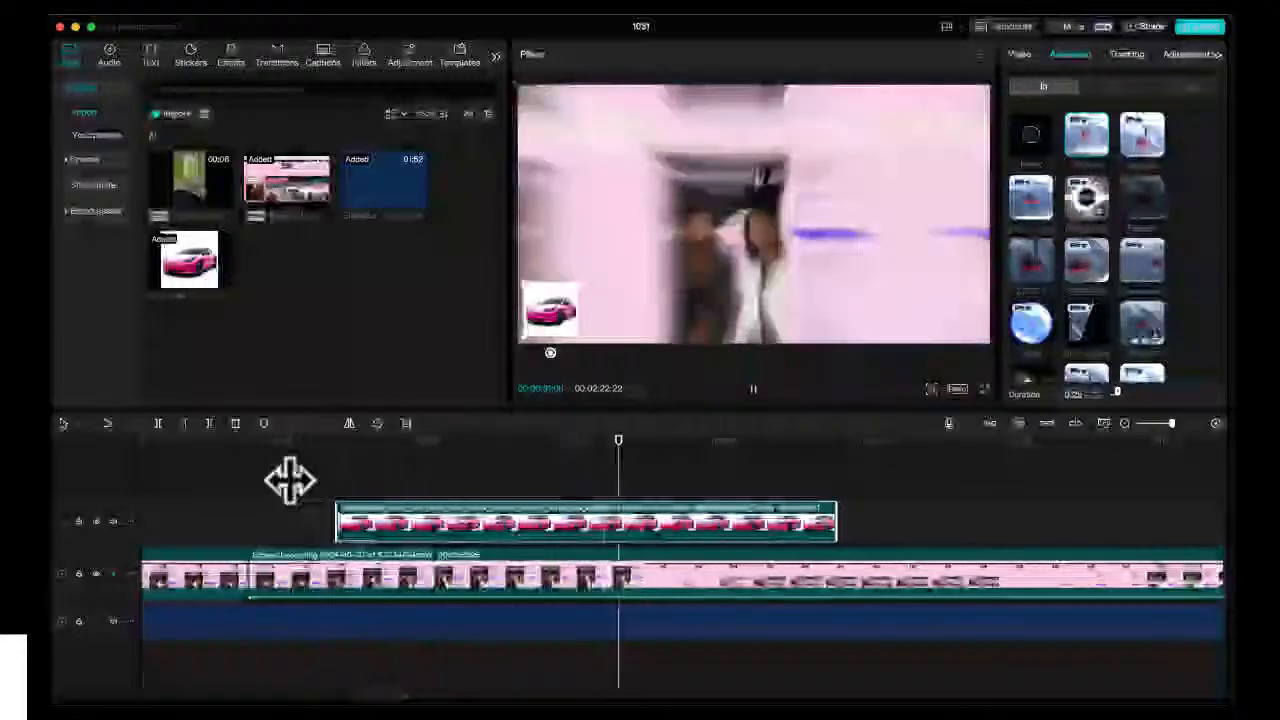
pyautogui.press('space')
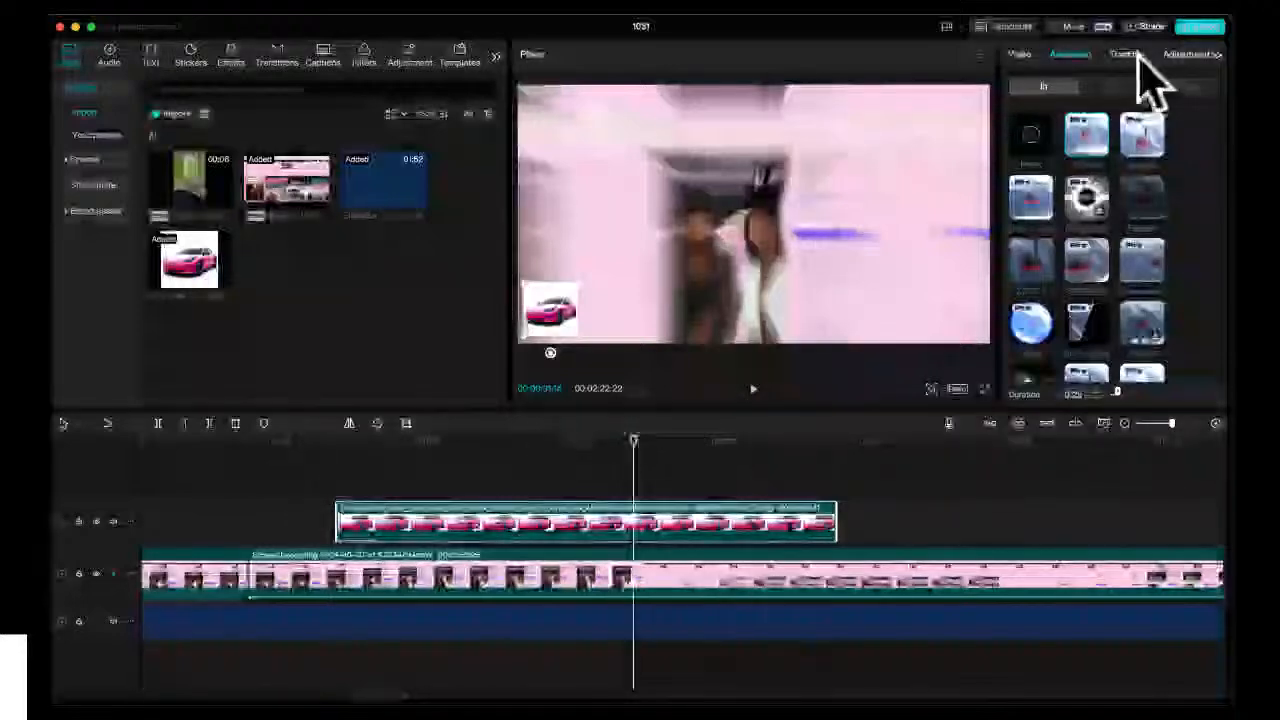
# - View the car image's adjustment settings, then delete the long second segment of the recording from the main track
pyautogui.click(1192, 58)
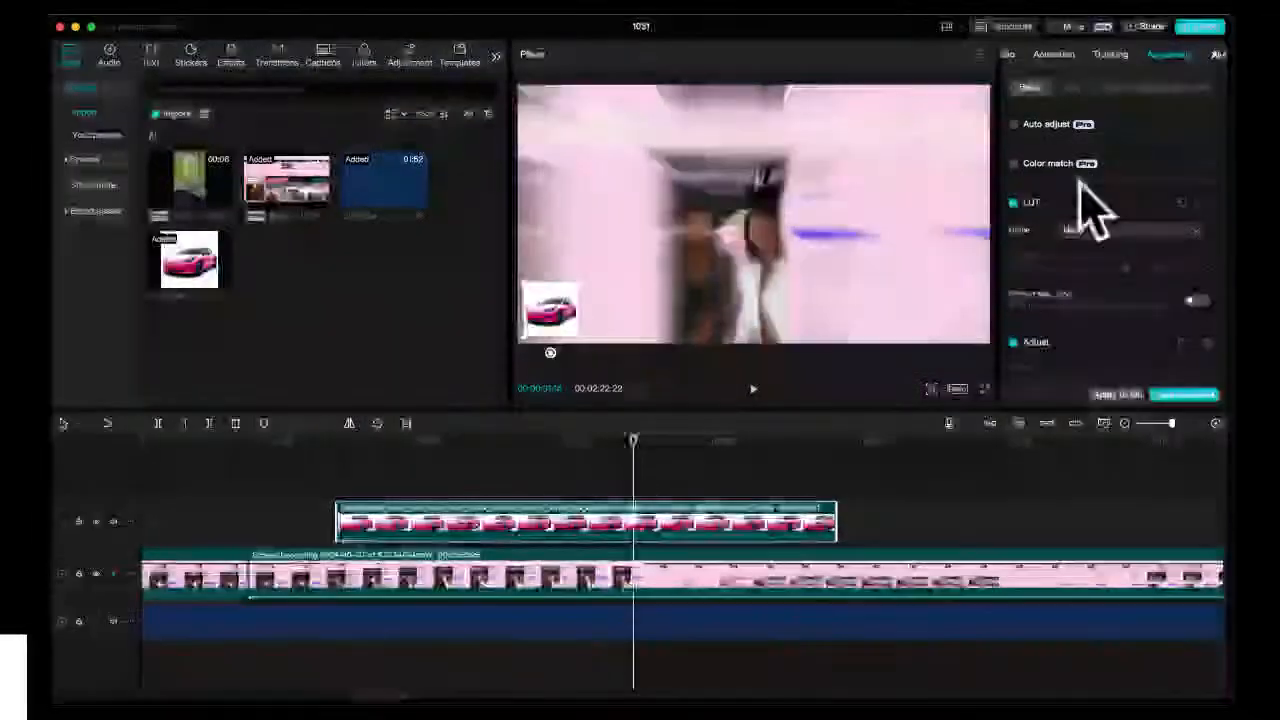
pyautogui.click(954, 441)
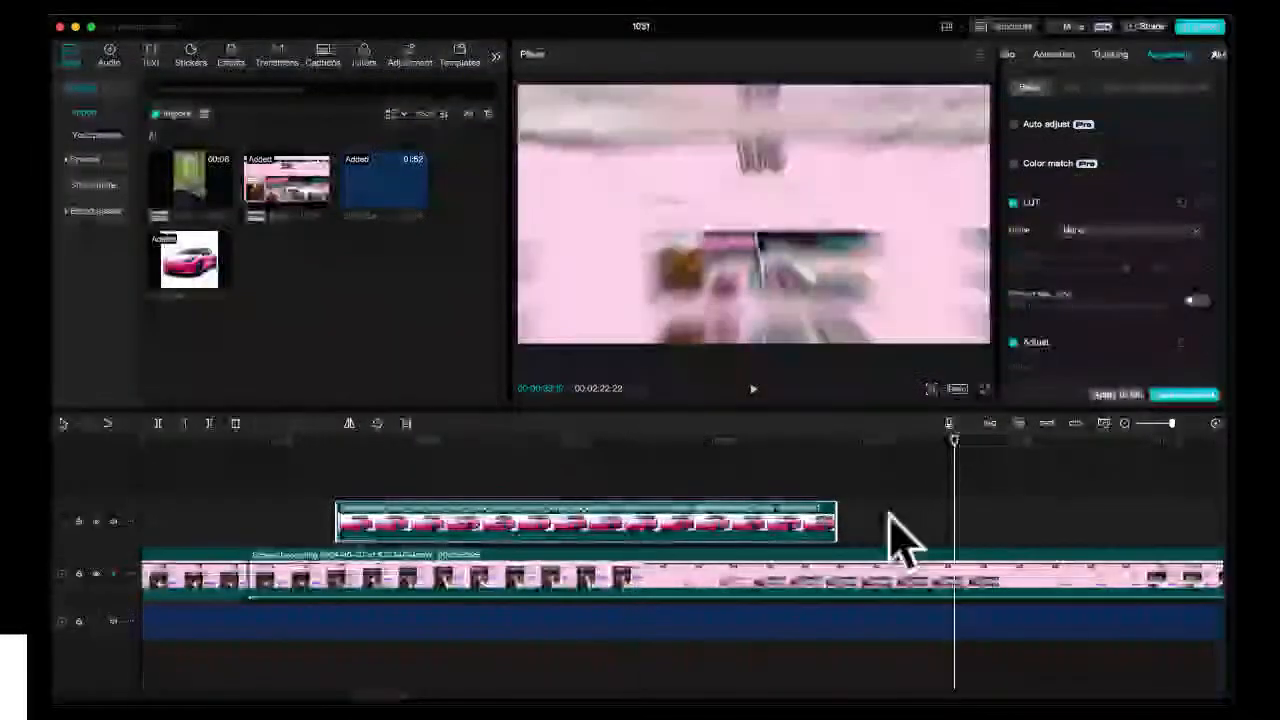
pyautogui.hscroll(4, 889, 514)
pyautogui.scroll(-3, 900, 540)
pyautogui.click(858, 441)
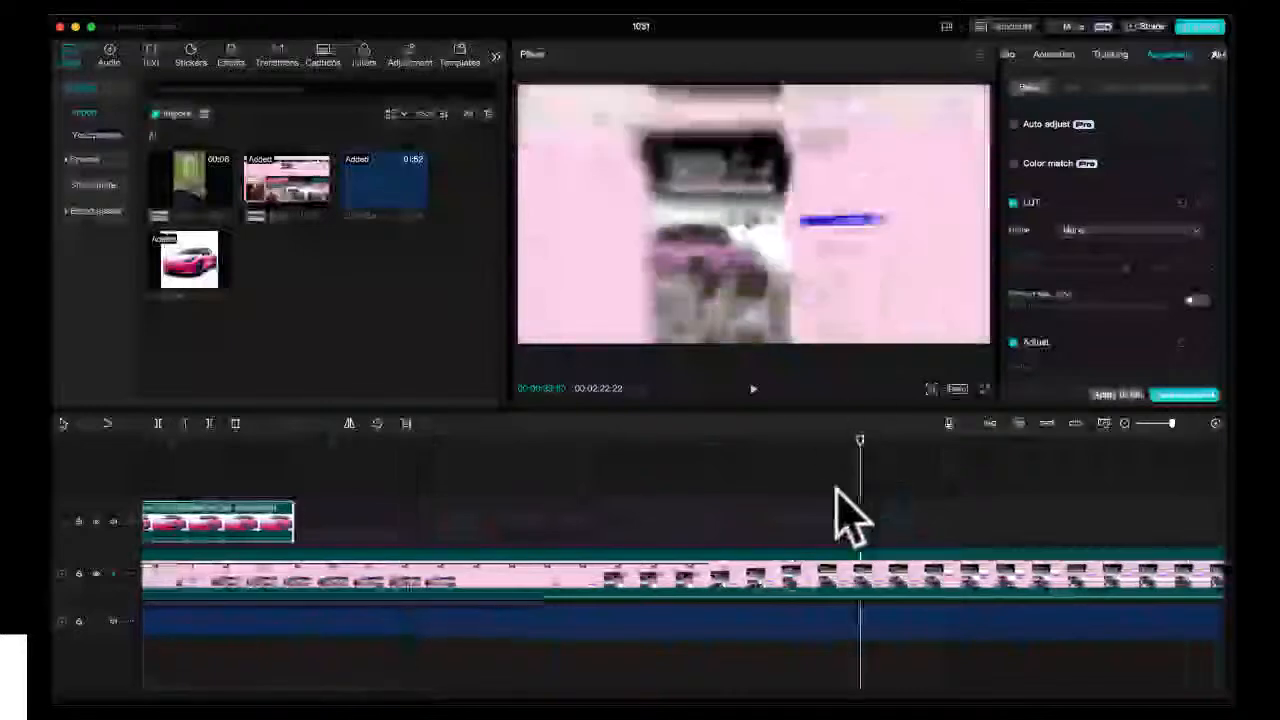
pyautogui.hscroll(10, 826, 520)
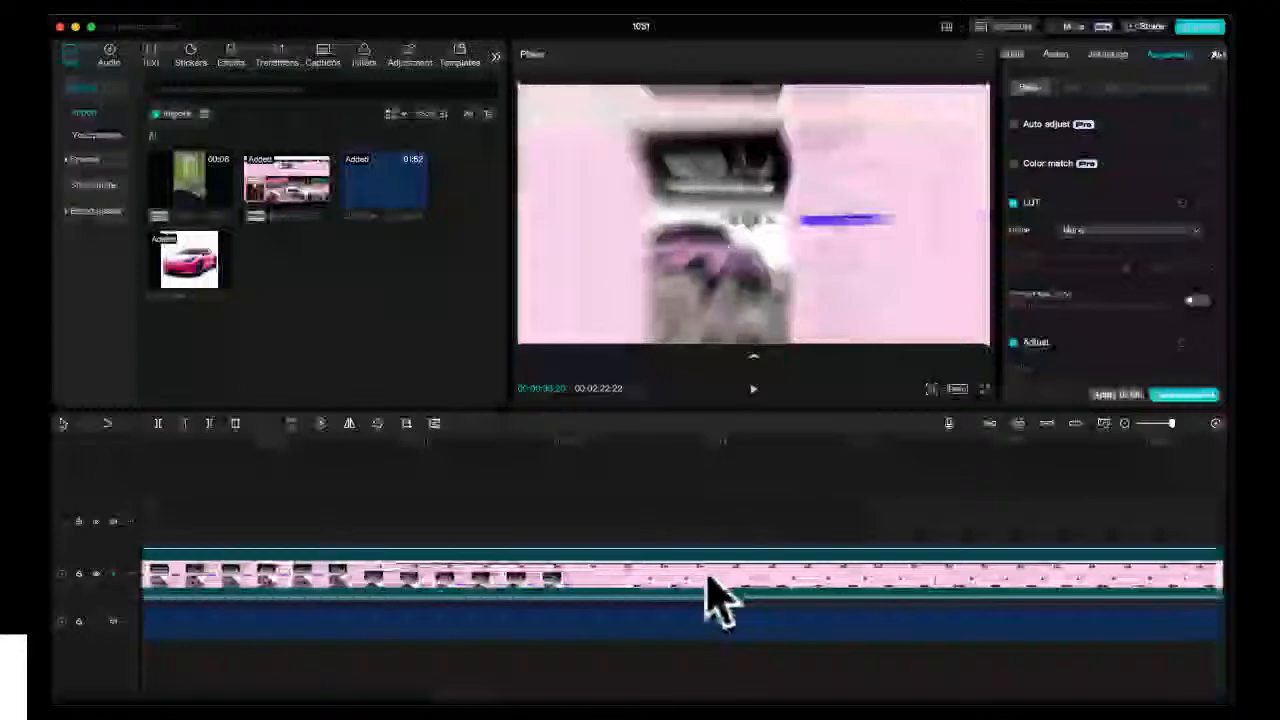
pyautogui.press('Delete')
# - Add the vertical driving clip to the main track after the remaining recording segment and accept the color space adjustment
pyautogui.hscroll(-10, 485, 547)
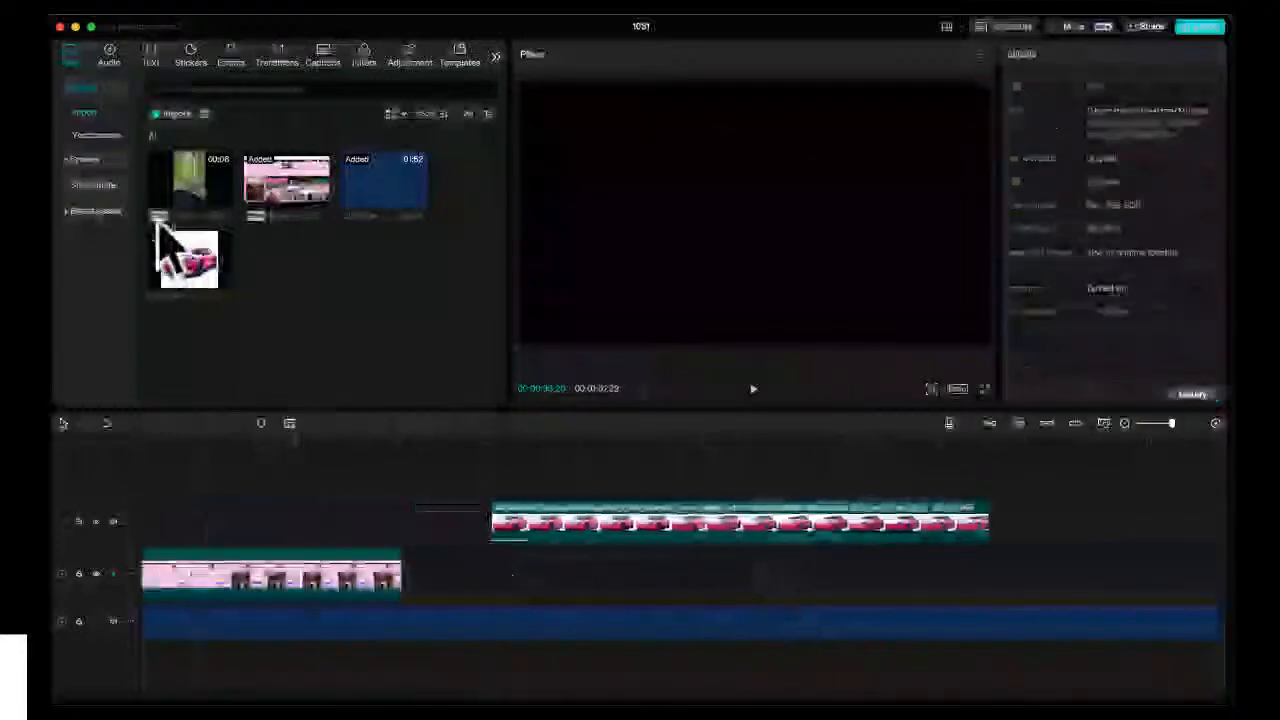
pyautogui.moveTo(185, 180); pyautogui.dragTo(416, 590)
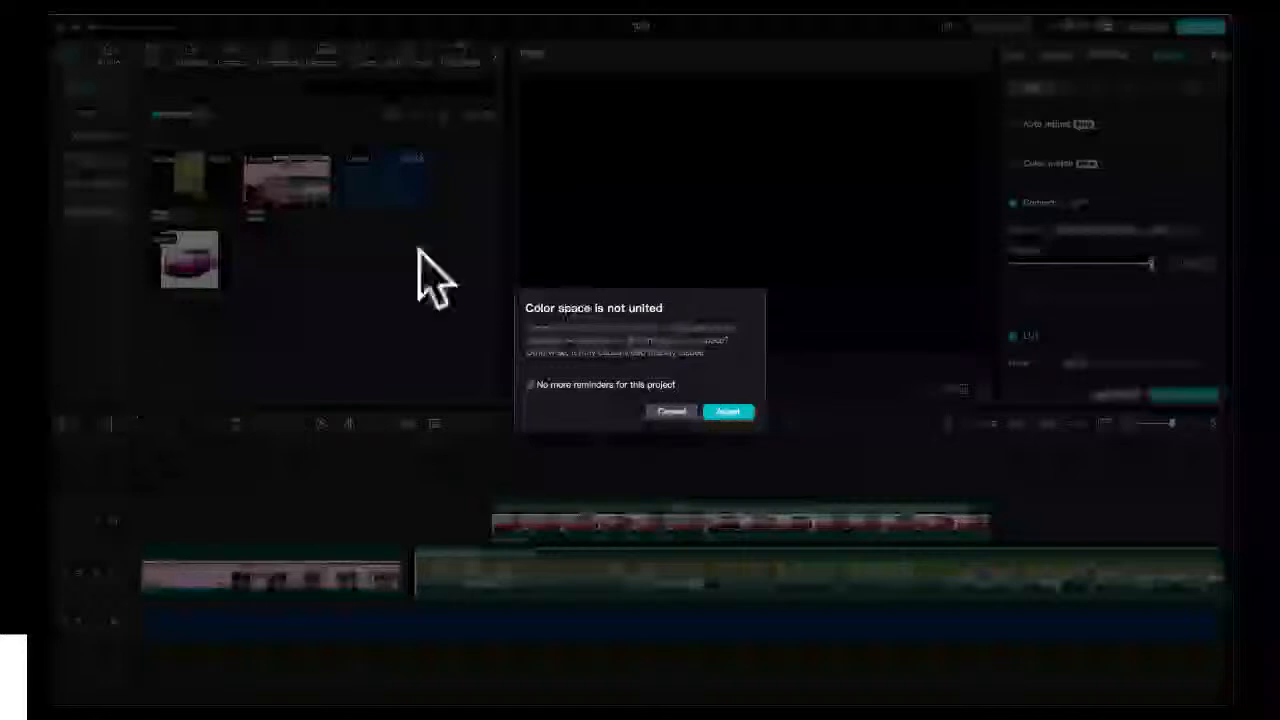
pyautogui.click(728, 412)
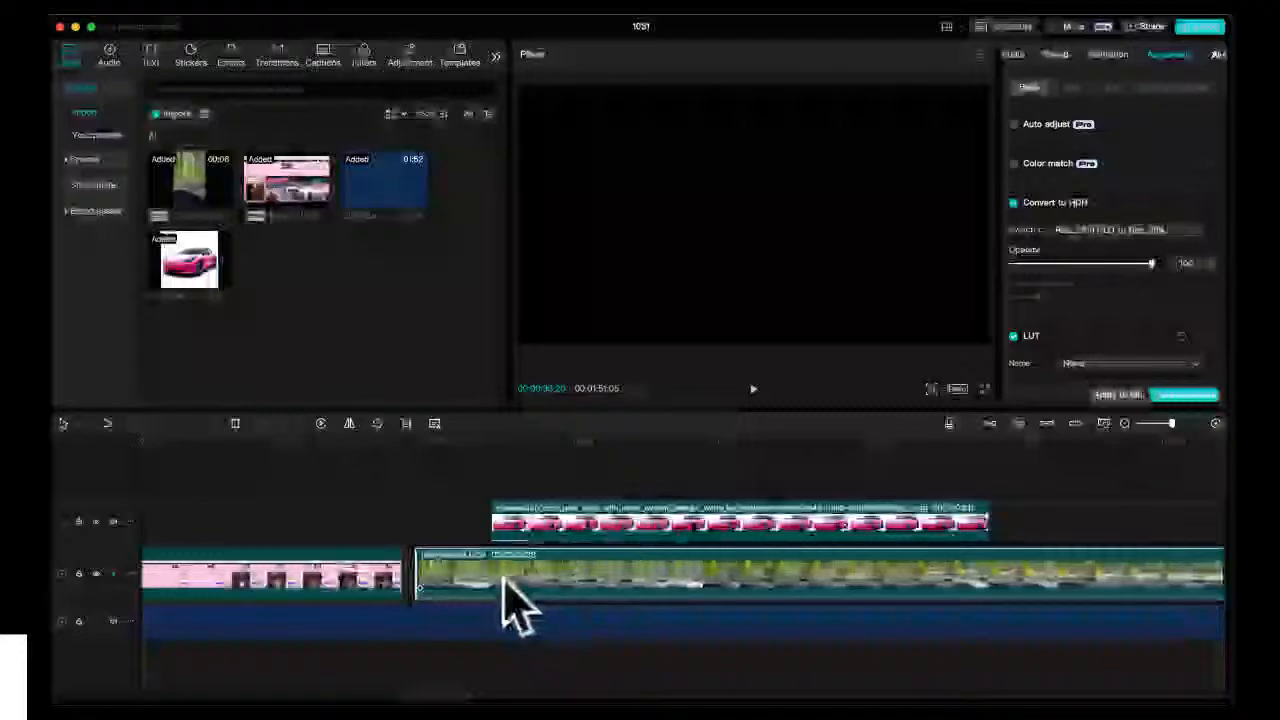
# - Clear the remaining recording segment and the car image from the timeline, with the main track magnet turned on
pyautogui.click(270, 574)
pyautogui.press('Delete')
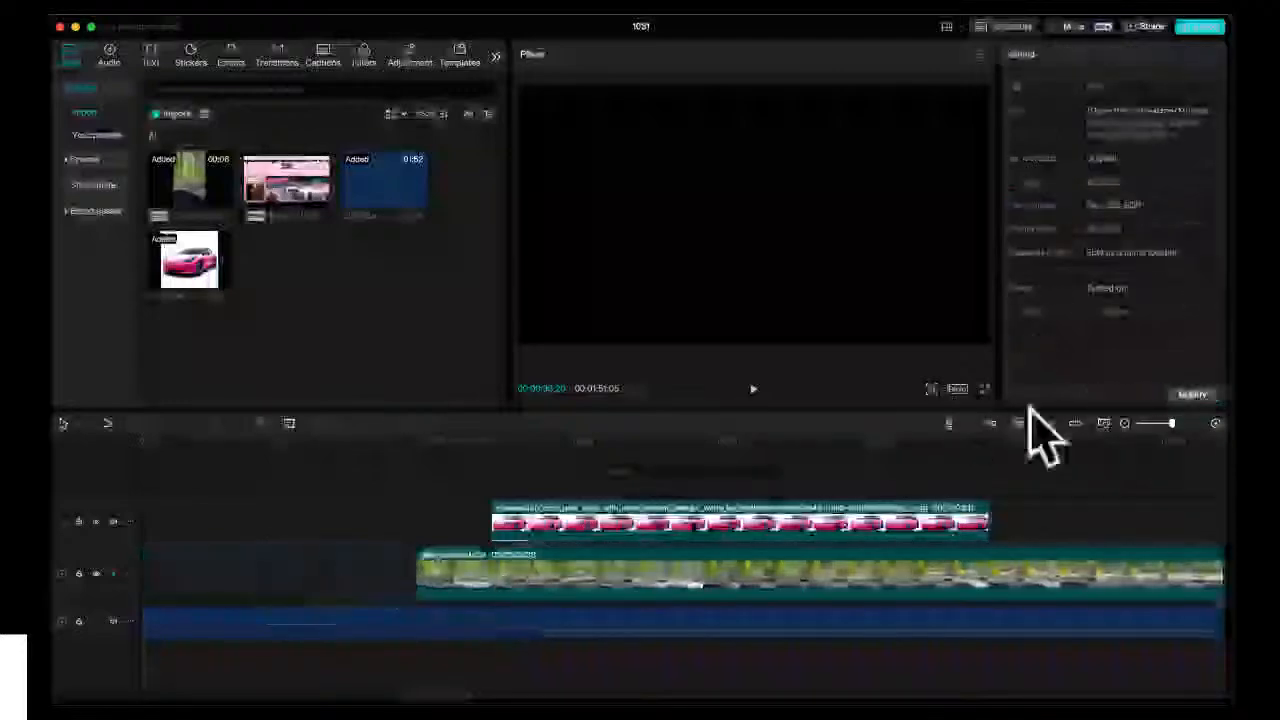
pyautogui.click(992, 423)
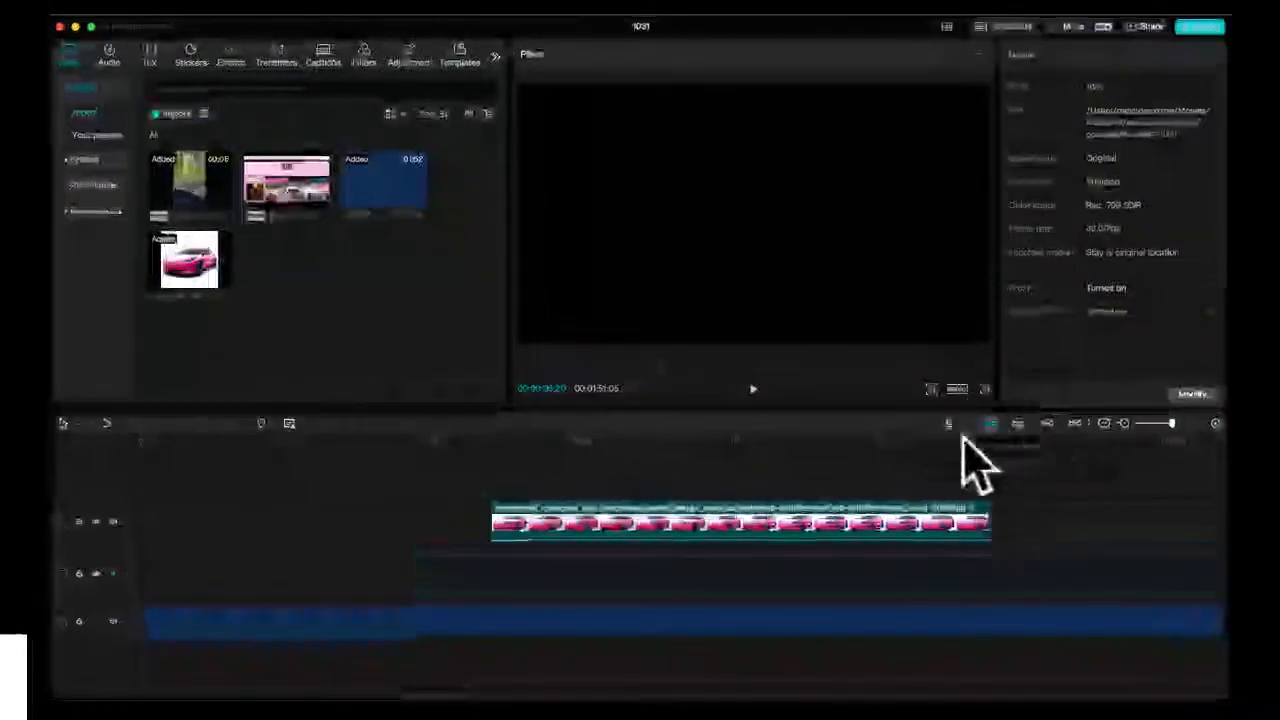
pyautogui.click(640, 520)
pyautogui.press('Delete')
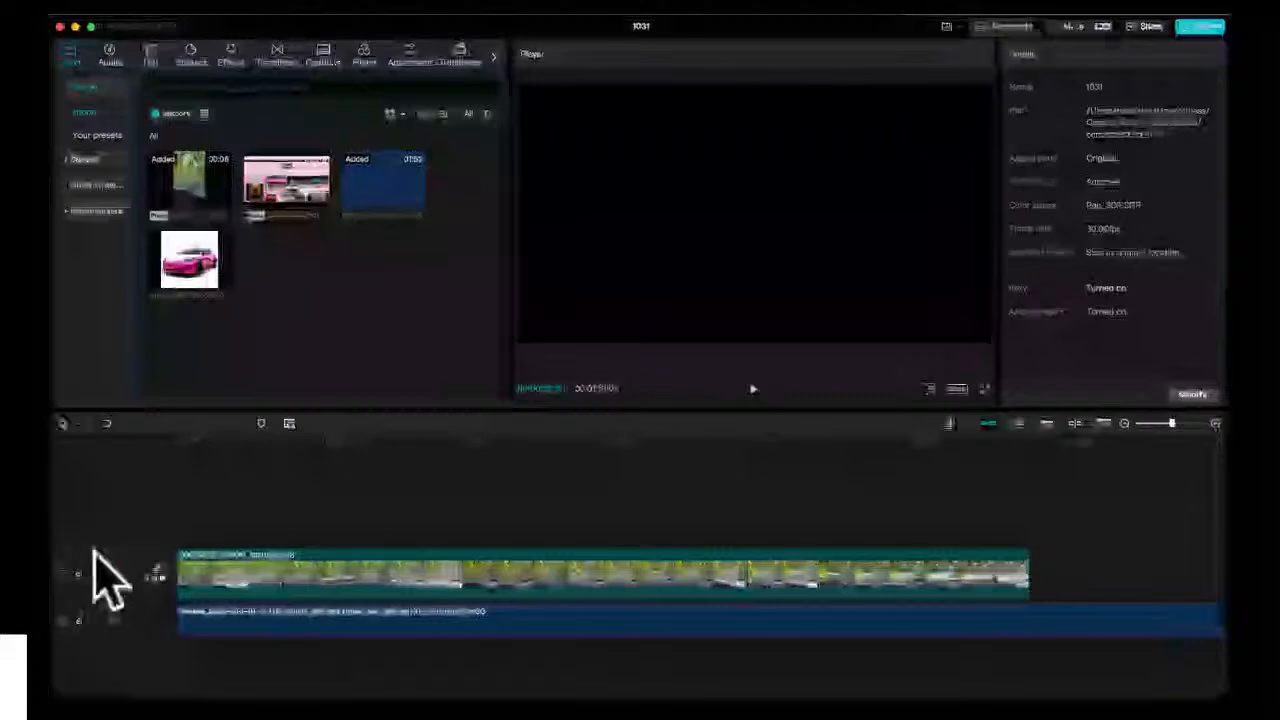
# - Play the driving clip from near its start to review its original look
pyautogui.click(223, 440)
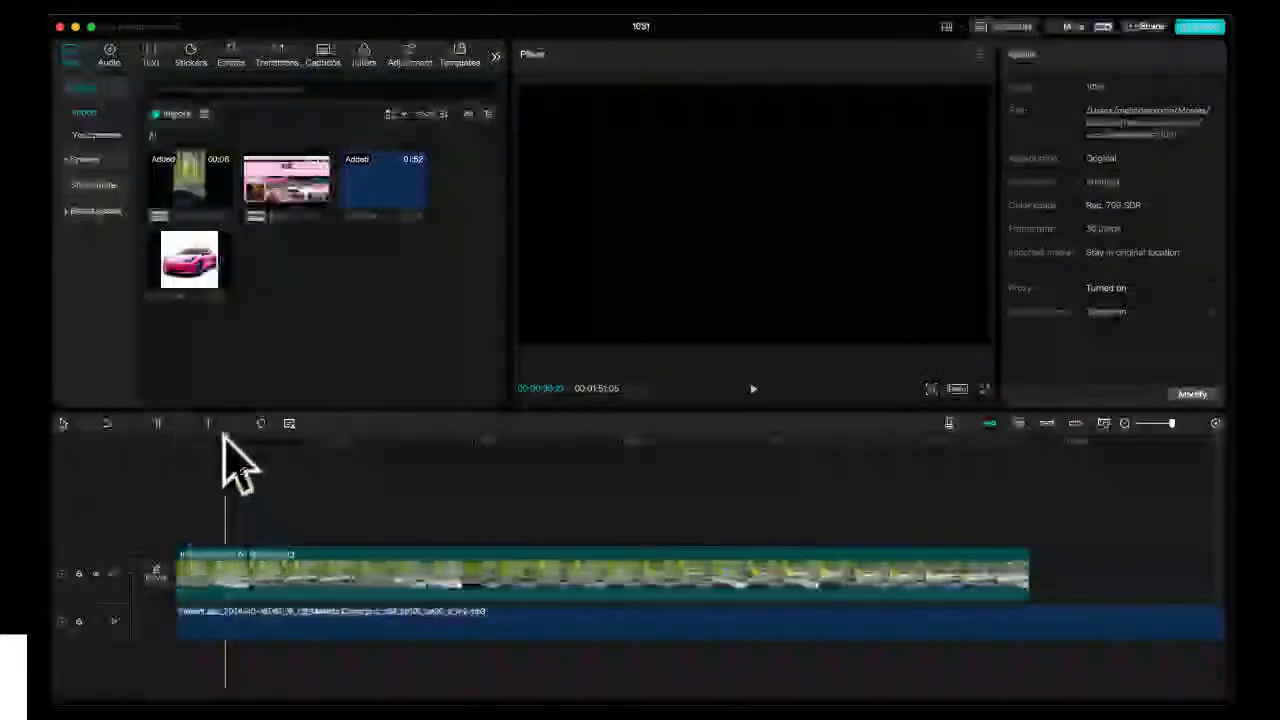
pyautogui.press('space')
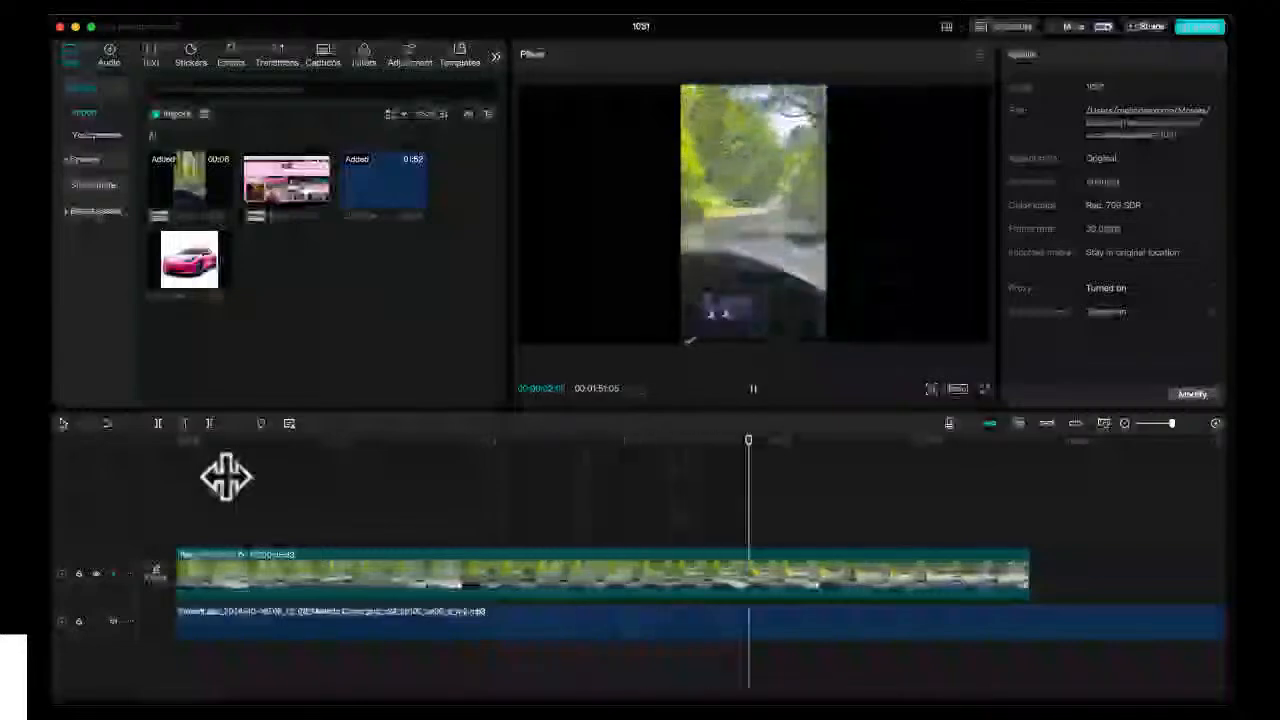
pyautogui.press('space')
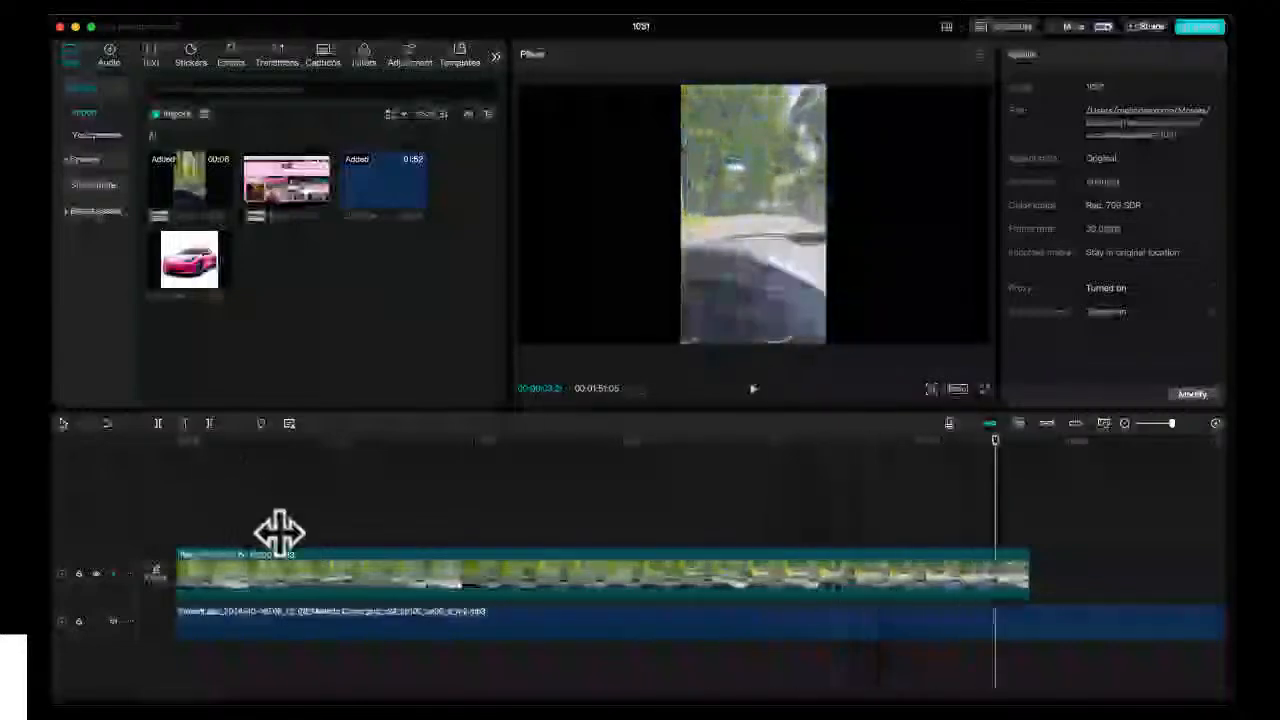
# - Enable Auto adjust on the driving clip and play it from near the start to preview the color correction
pyautogui.click(380, 571)
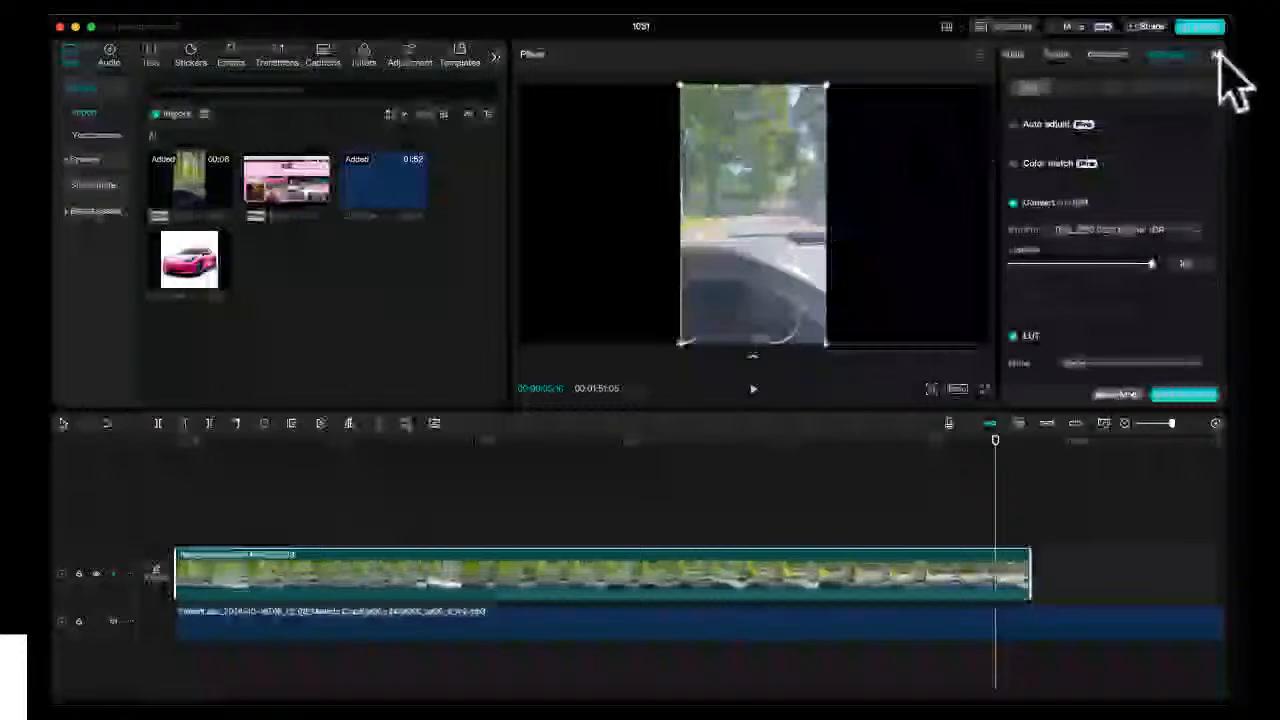
pyautogui.click(1013, 125)
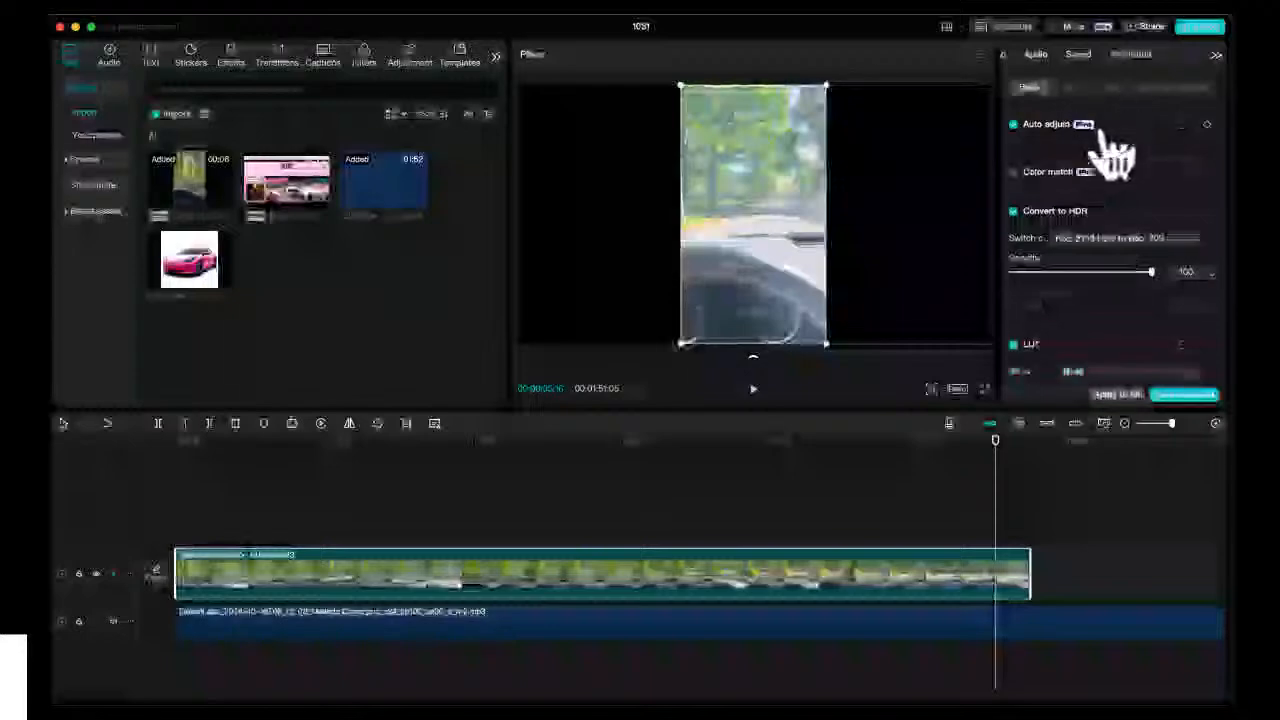
pyautogui.click(270, 441)
pyautogui.press('space')
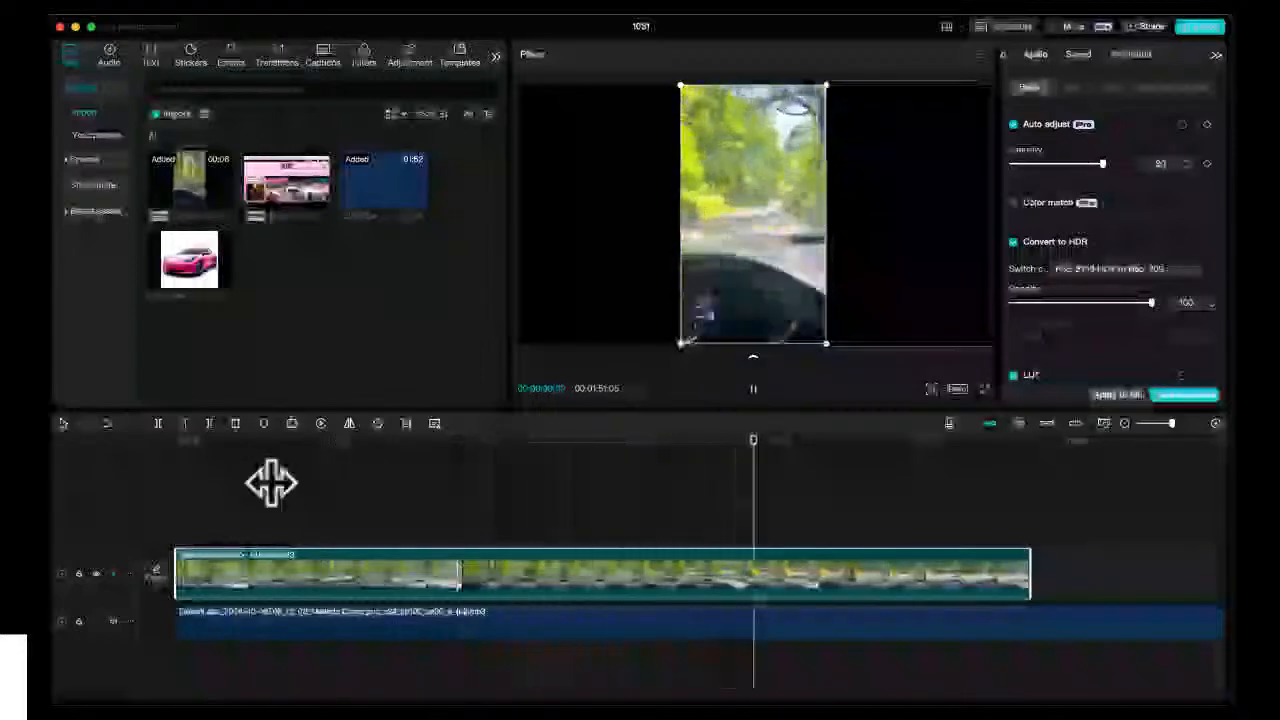
pyautogui.press('space')
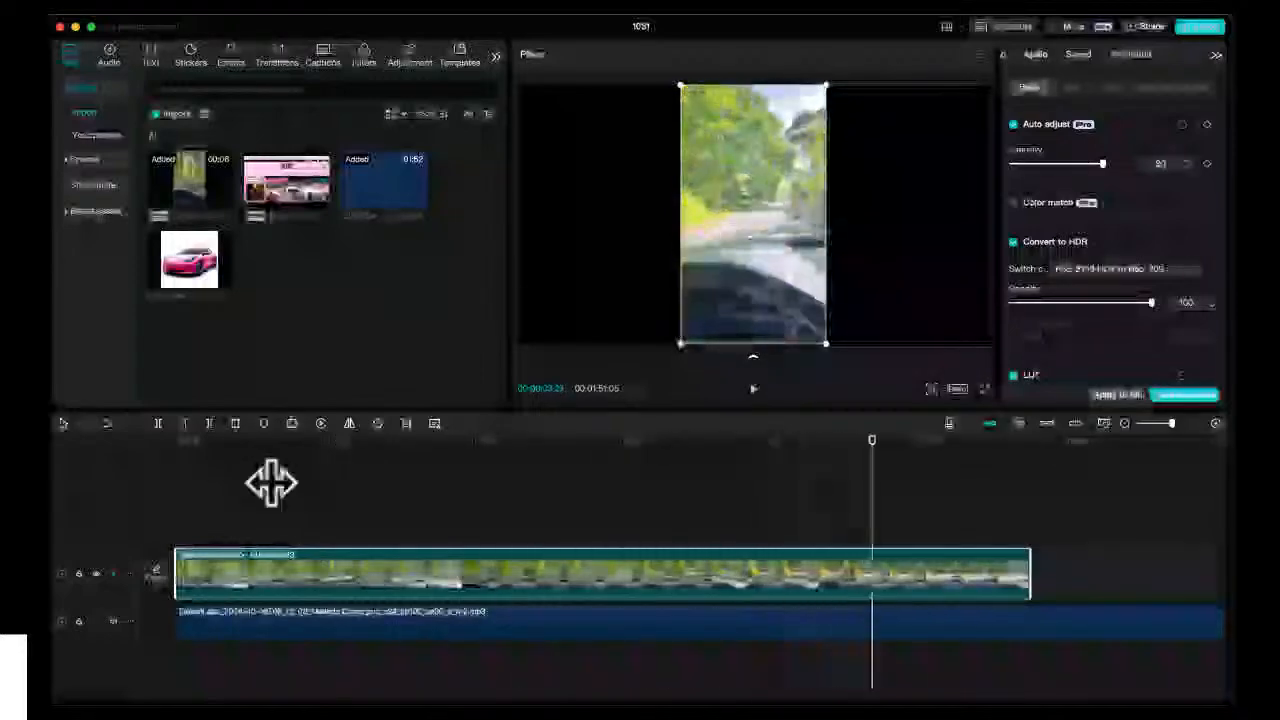
# - Cool the driving clip's Temp setting, try shifting Tint and Saturation, return both to 0, and look through the remaining adjustments
pyautogui.scroll(-10, 1040, 285)
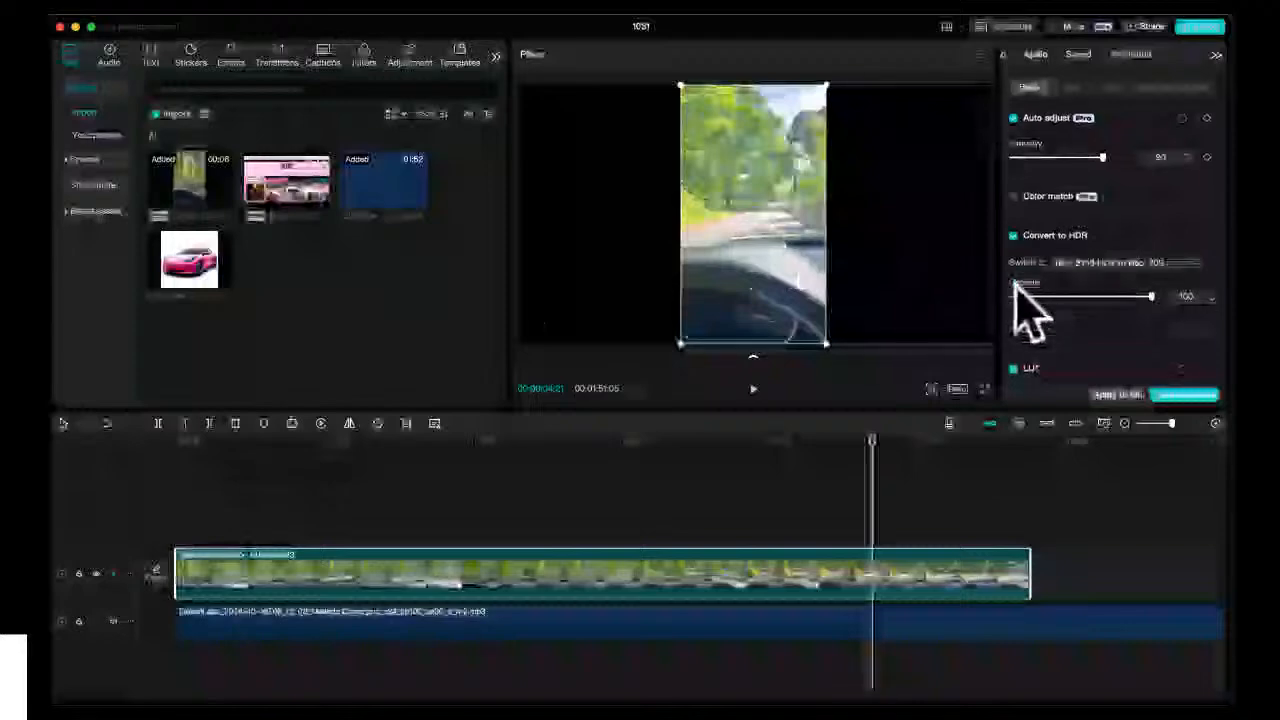
pyautogui.scroll(-2, 1015, 285)
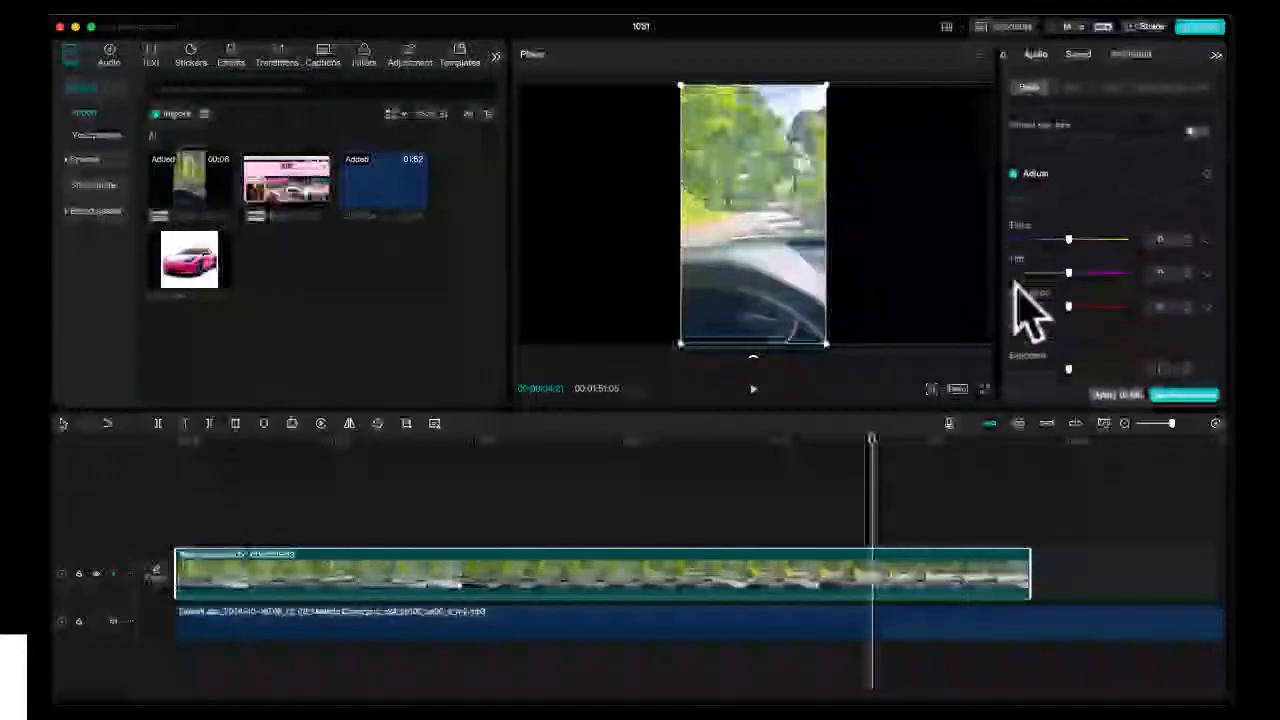
pyautogui.moveTo(1068, 238); pyautogui.dragTo(1094, 272)
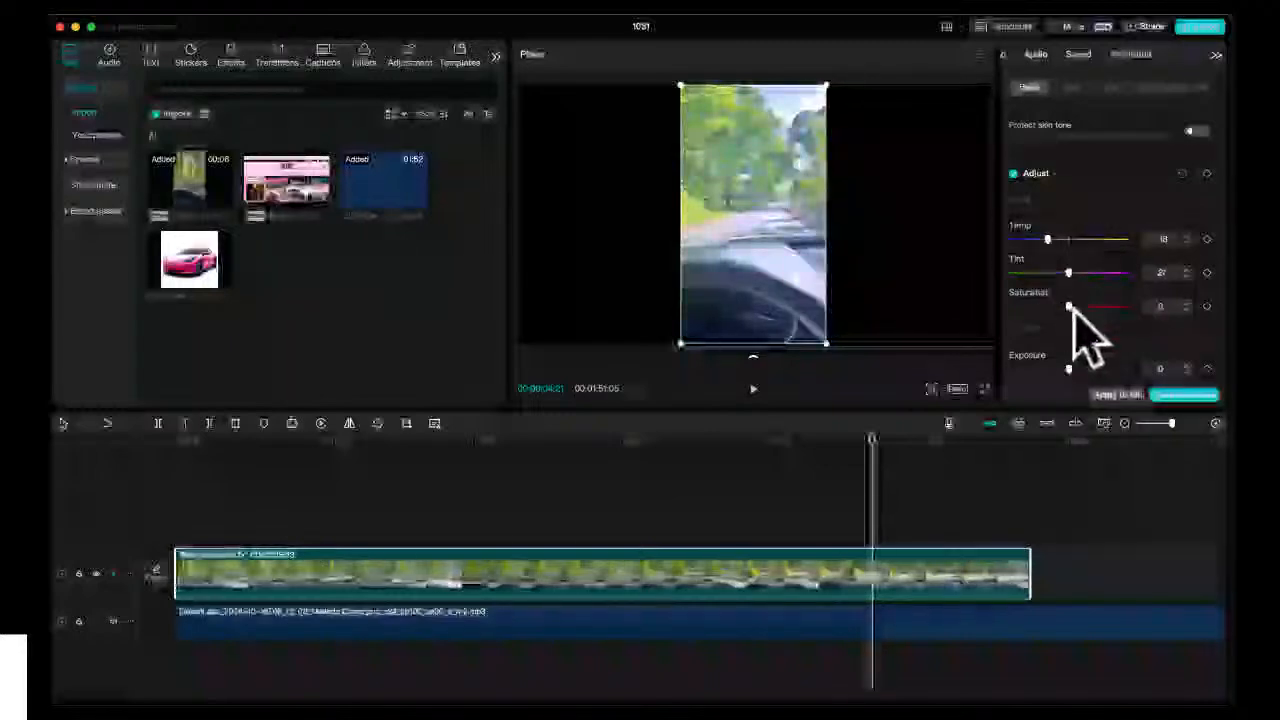
pyautogui.click(1071, 307)
pyautogui.moveTo(1093, 307)
pyautogui.mouseDown()
pyautogui.moveTo(1047, 308)
pyautogui.moveTo(1068, 308)
pyautogui.mouseUp()
pyautogui.scroll(-3, 1078, 355)
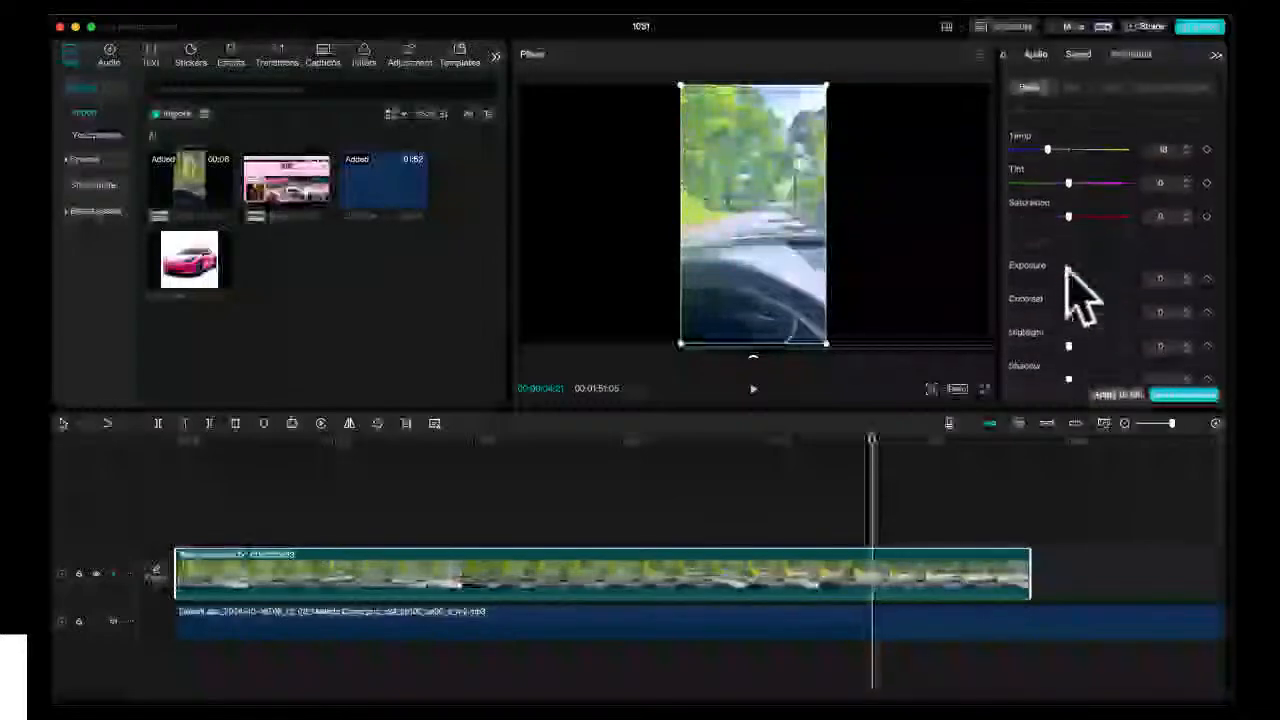
pyautogui.scroll(-3, 1068, 364)
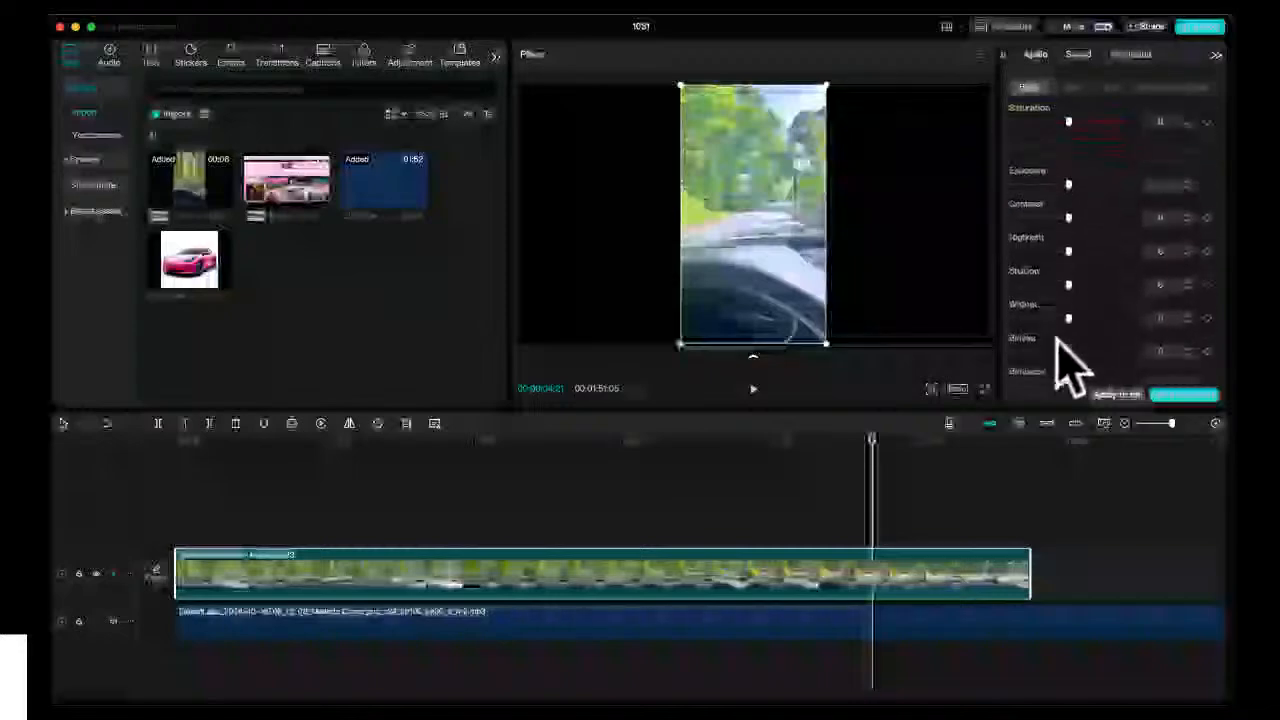
pyautogui.scroll(10, 1094, 229)
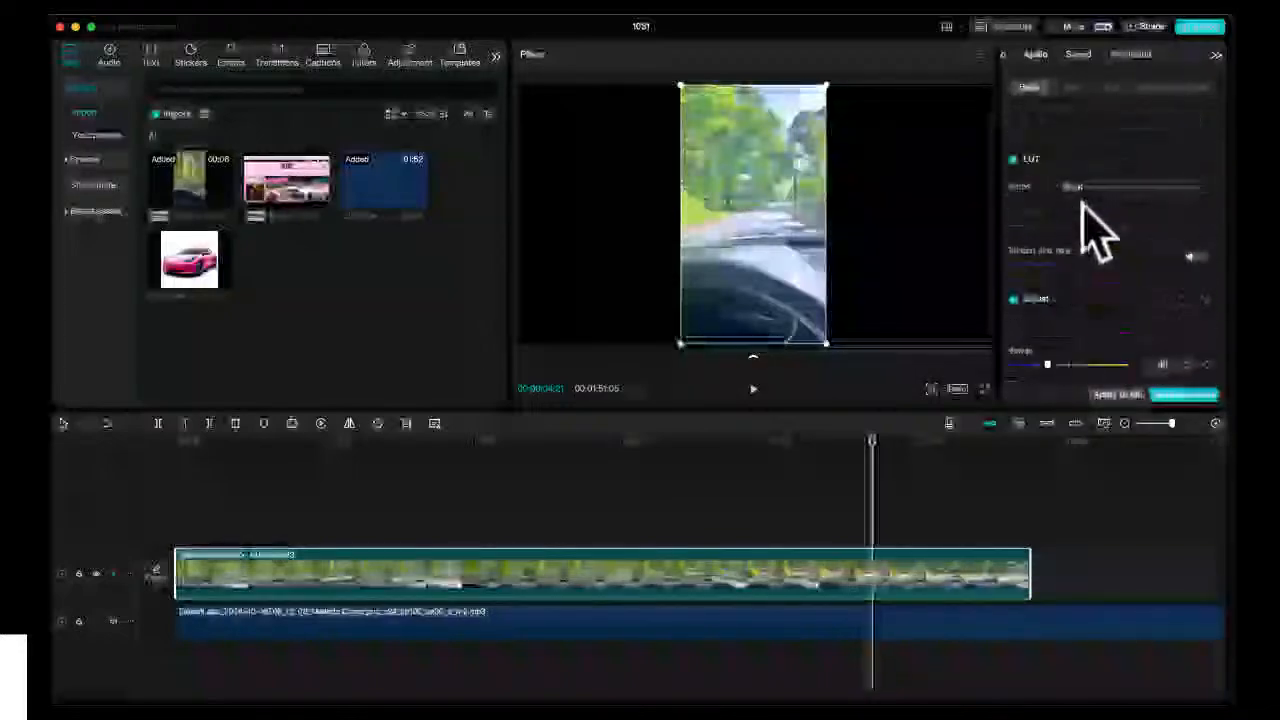
# - Slow the driving clip to 0.3x speed and play it from partway through to preview the slow motion
pyautogui.click(1078, 55)
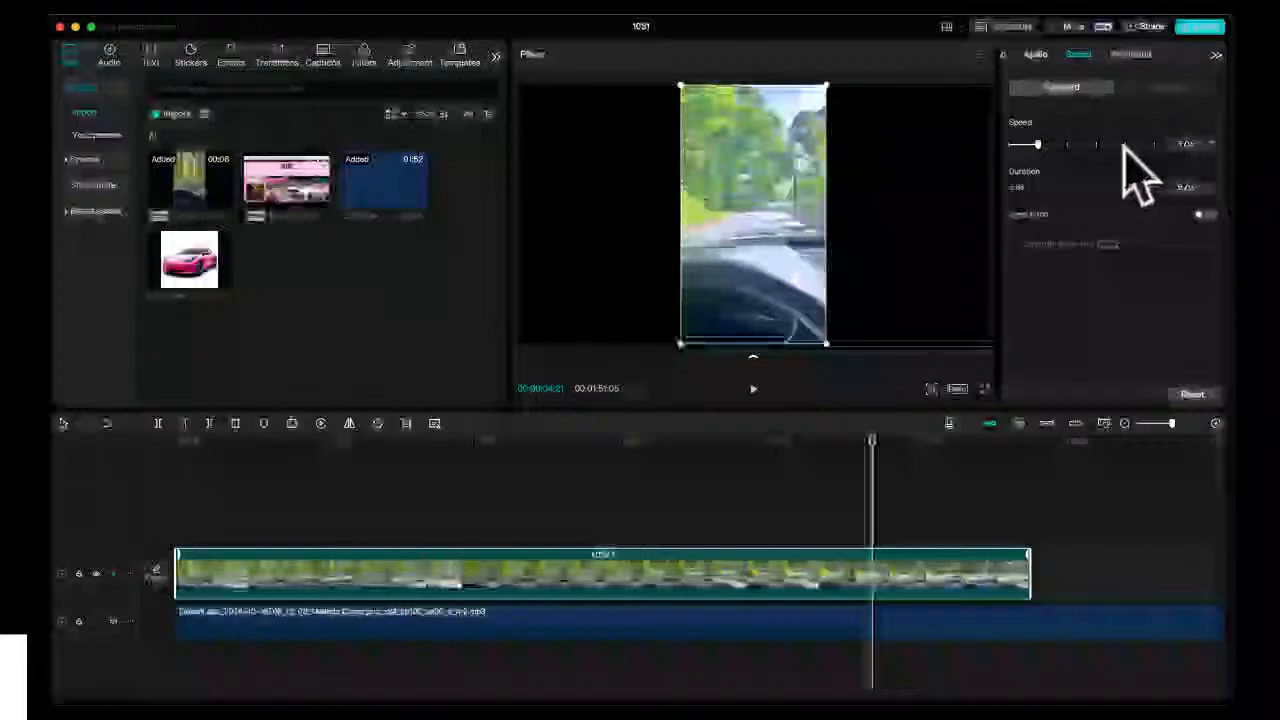
pyautogui.click(1018, 144)
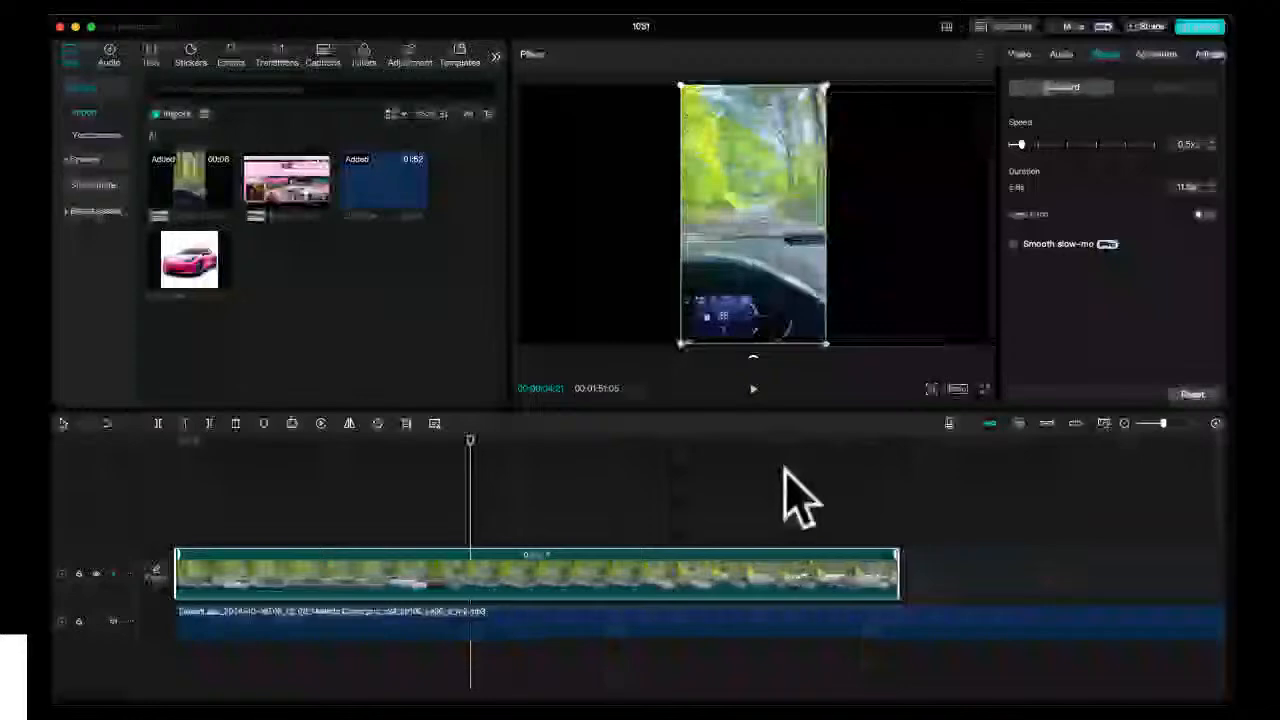
pyautogui.moveTo(1022, 145); pyautogui.dragTo(1013, 145)
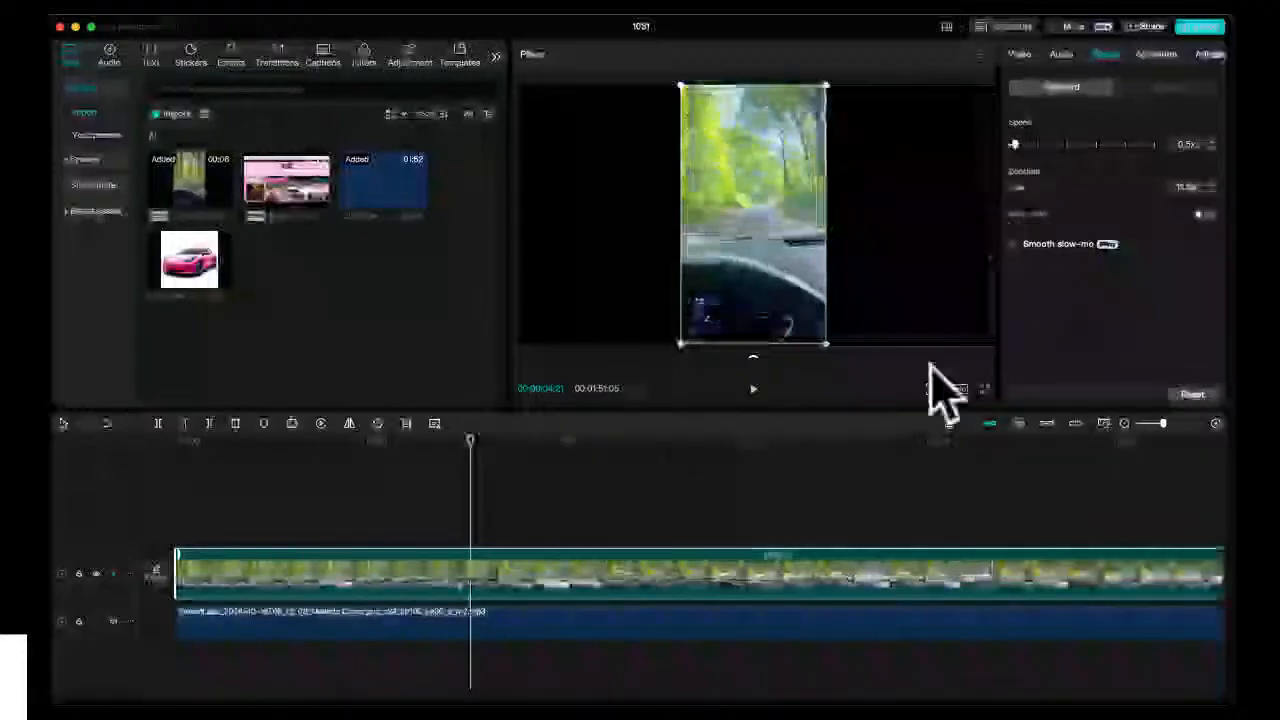
pyautogui.scroll(-5, 904, 498)
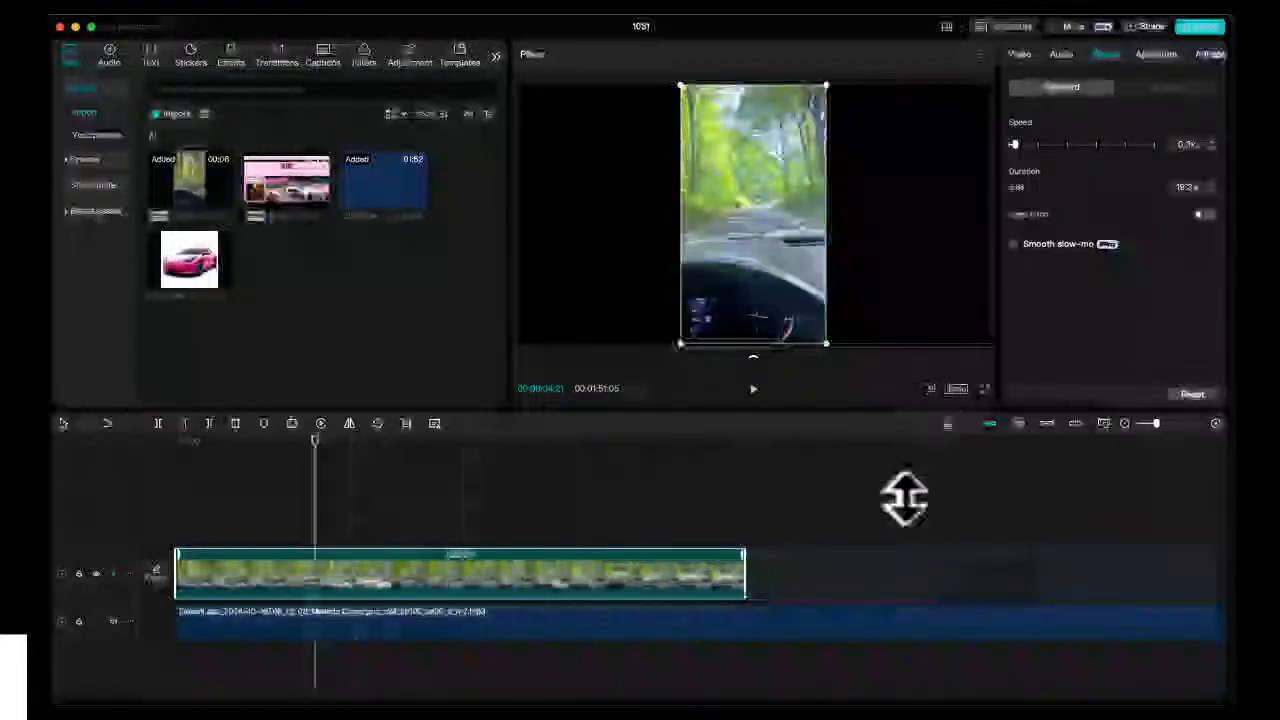
pyautogui.click(298, 446)
pyautogui.press('space')
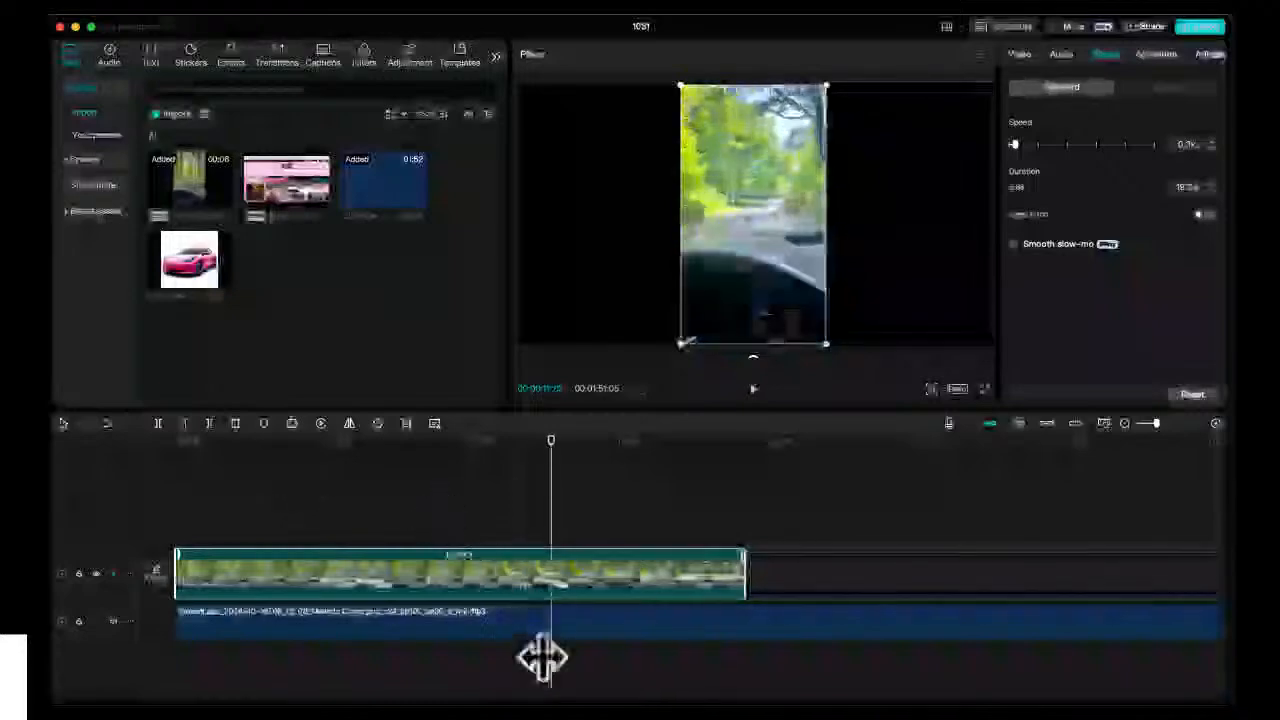
# - Apply the Zombie voice character to the separate audio clip using the voice changer
pyautogui.click(586, 640)
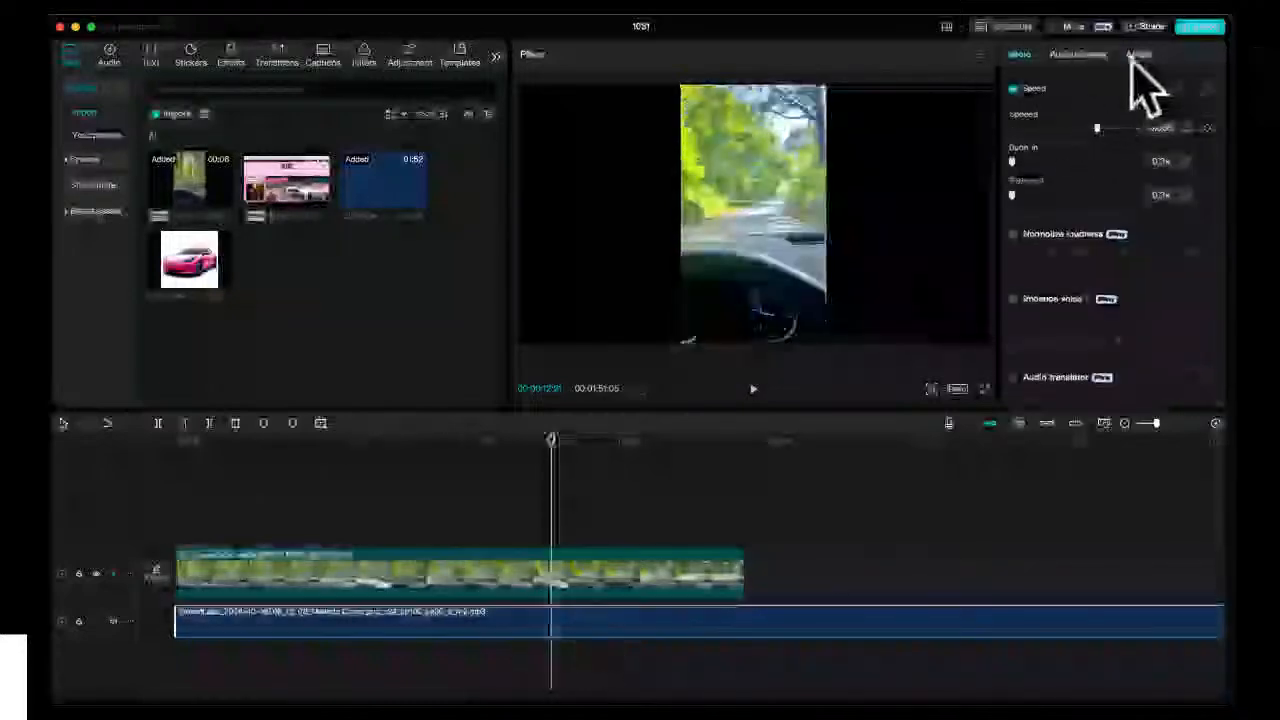
pyautogui.click(1072, 56)
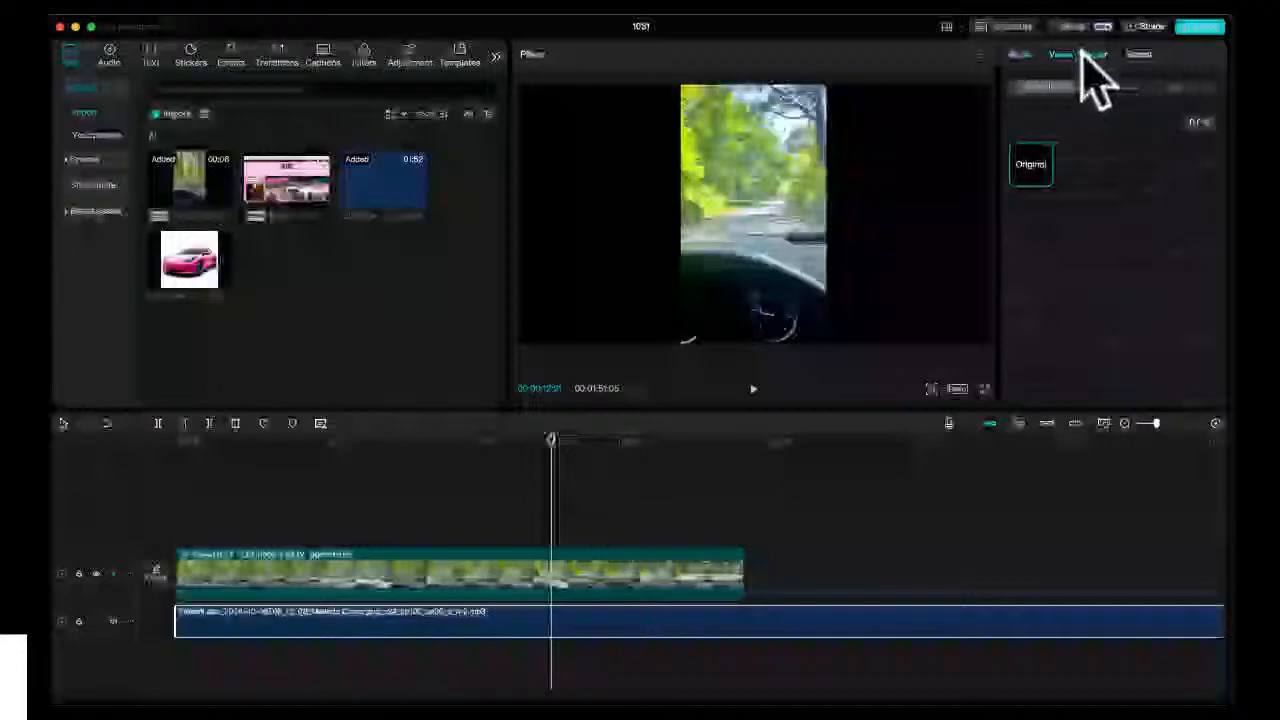
pyautogui.click(1118, 87)
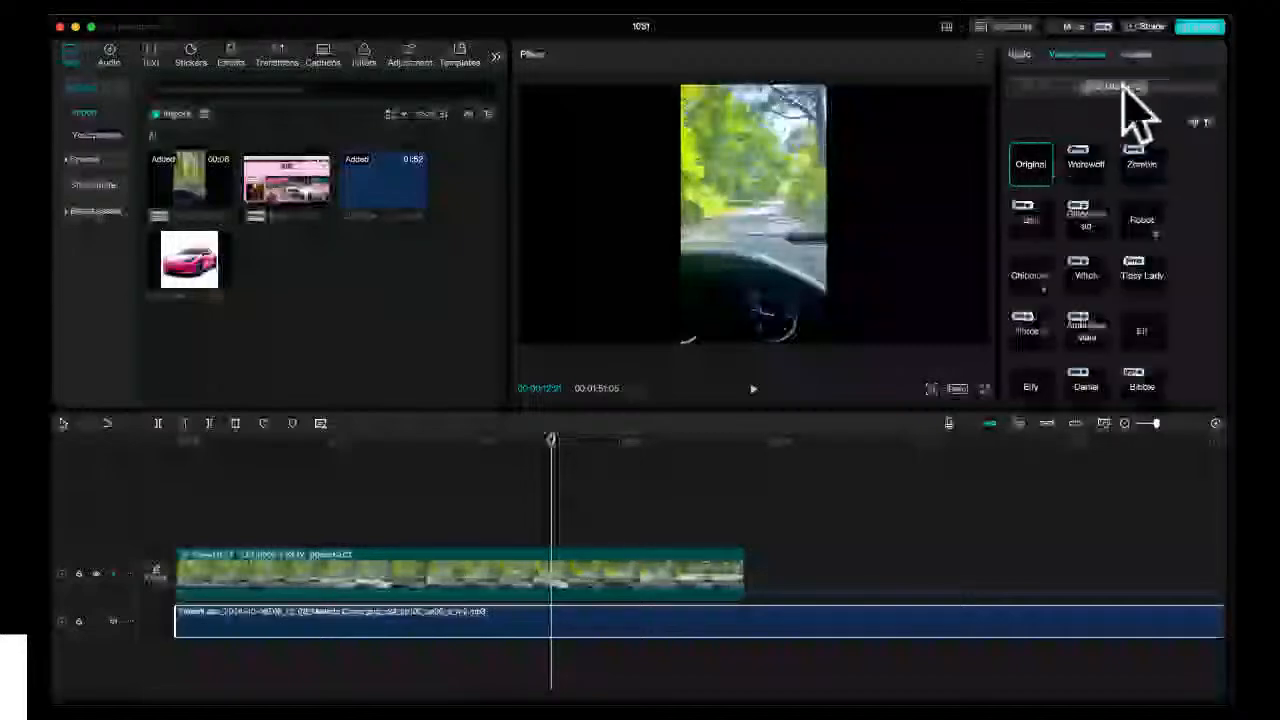
pyautogui.click(1063, 87)
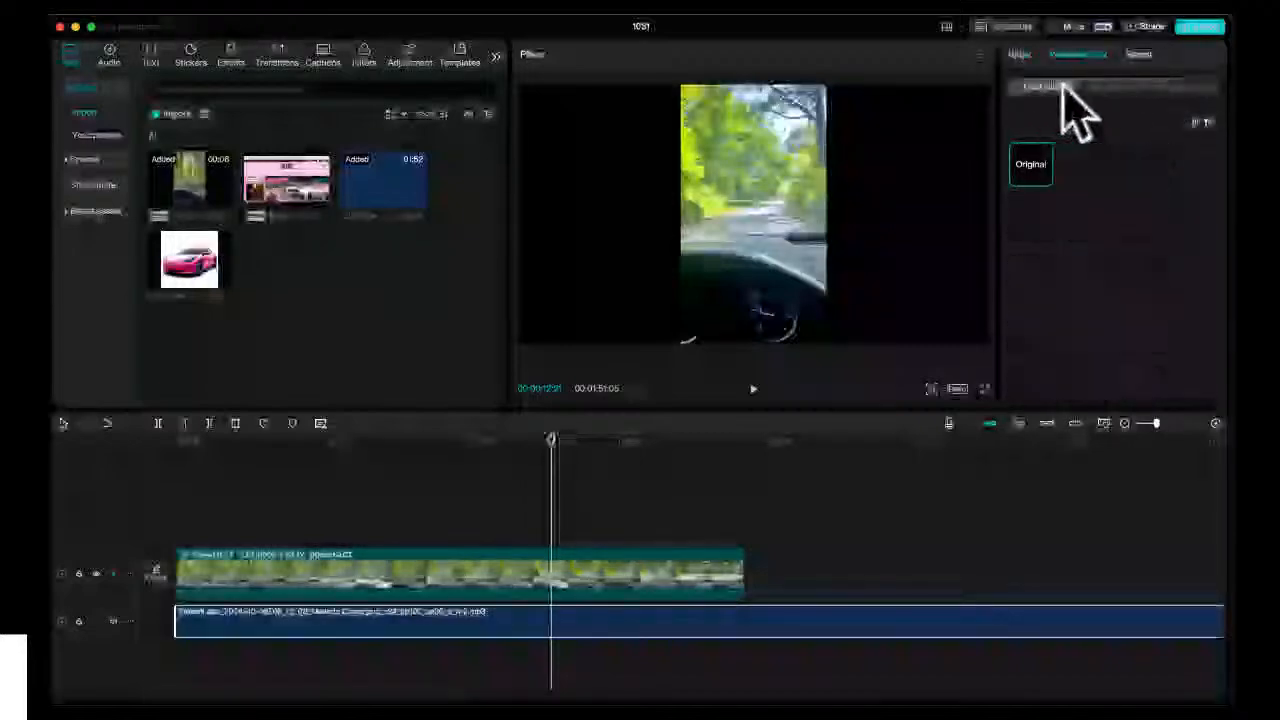
pyautogui.click(1105, 87)
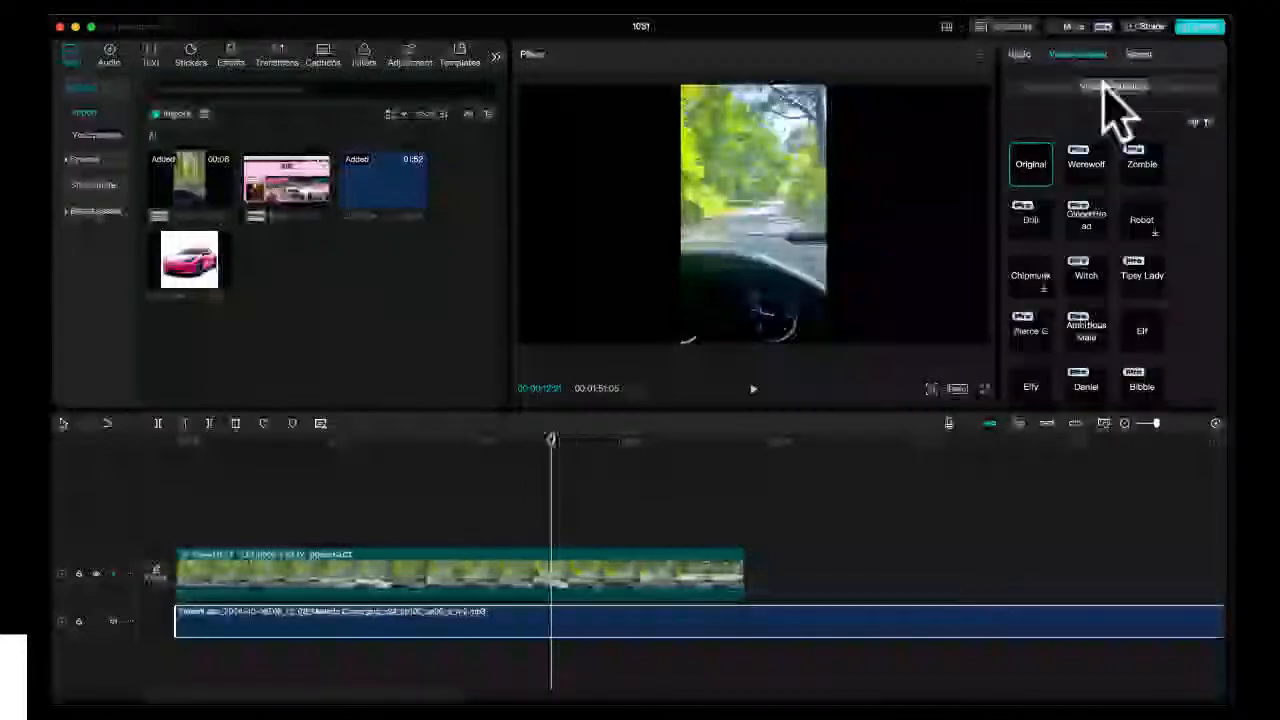
pyautogui.click(1138, 176)
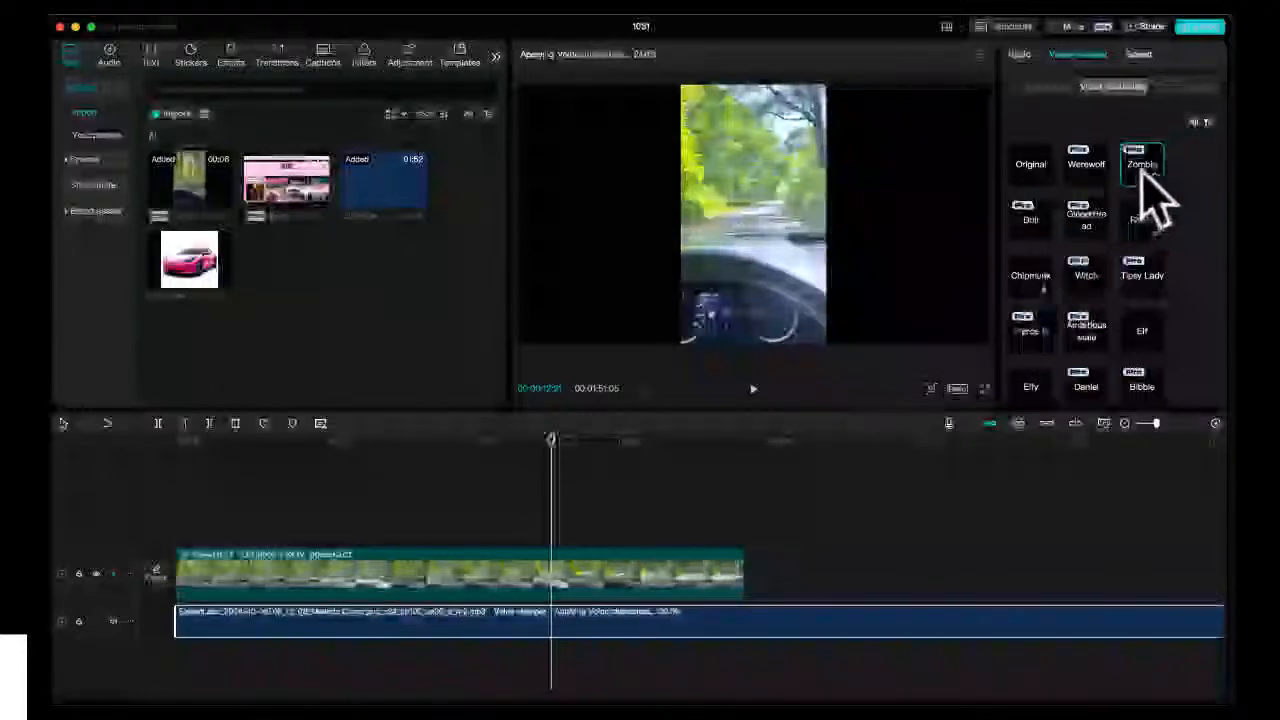
# - Look through the other available voice characters for the audio clip
pyautogui.scroll(-2, 1100, 300)
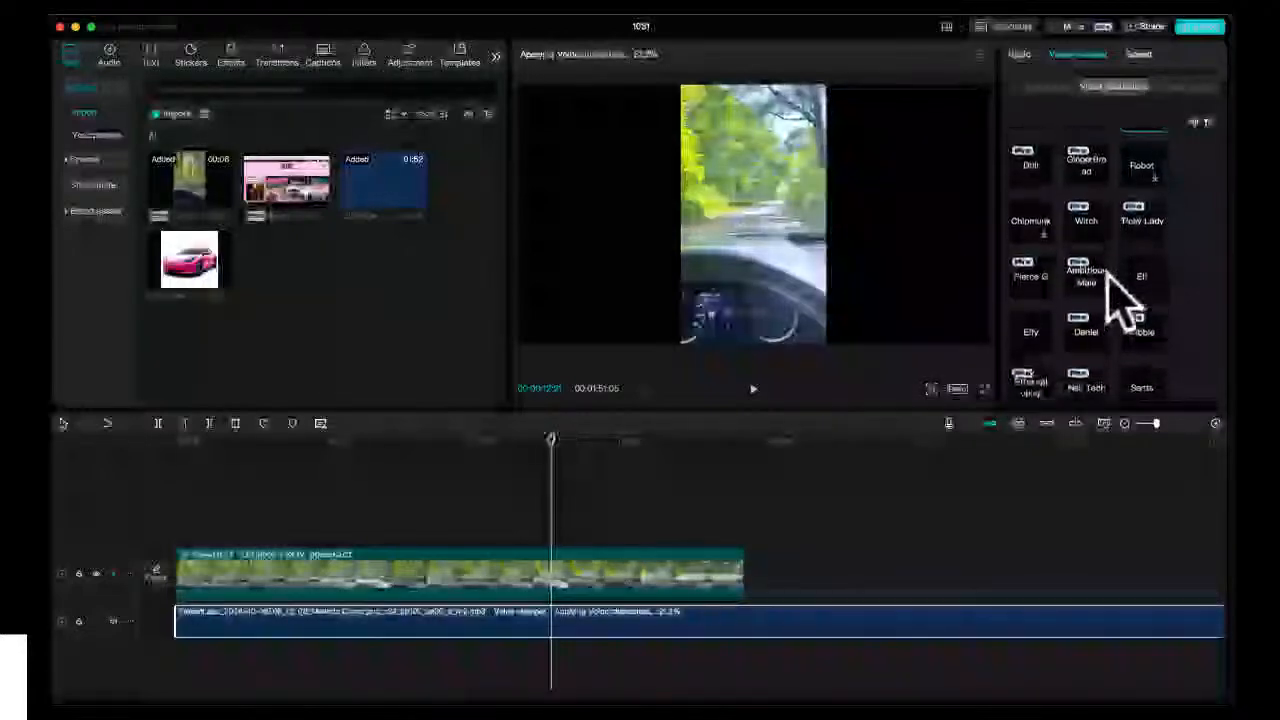
pyautogui.scroll(-3, 1106, 270)
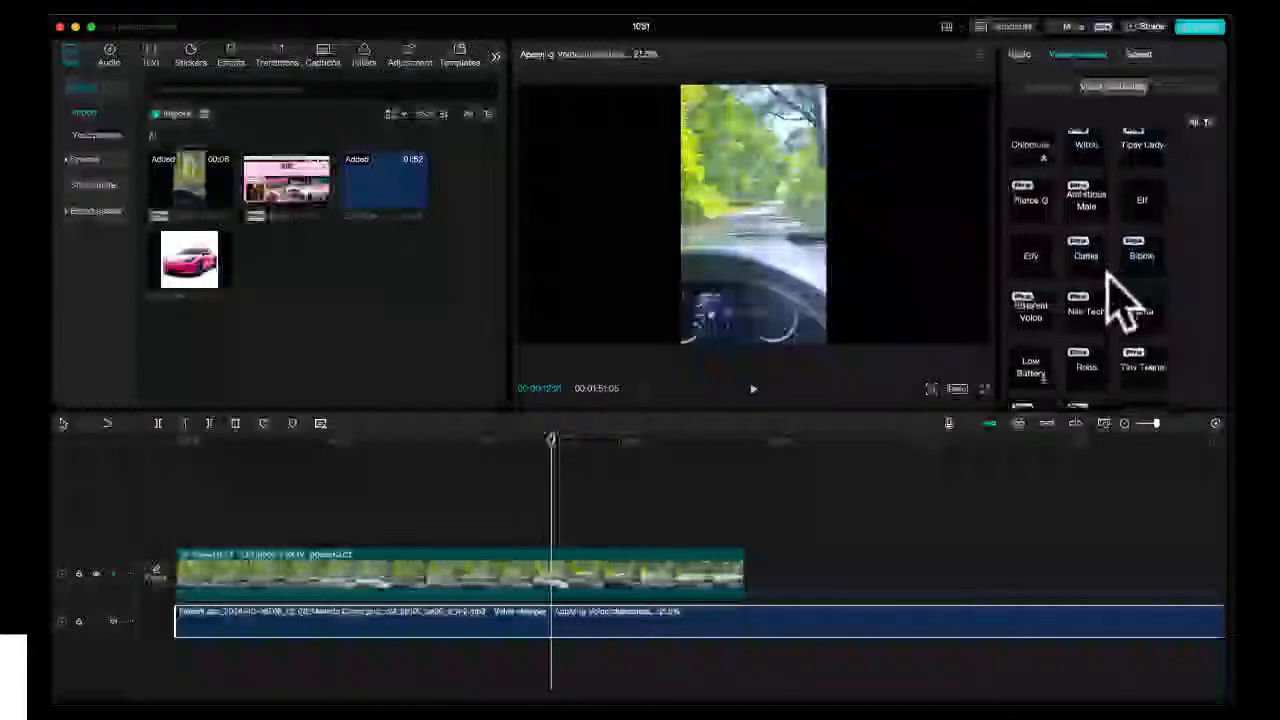
pyautogui.scroll(-2, 1120, 300)
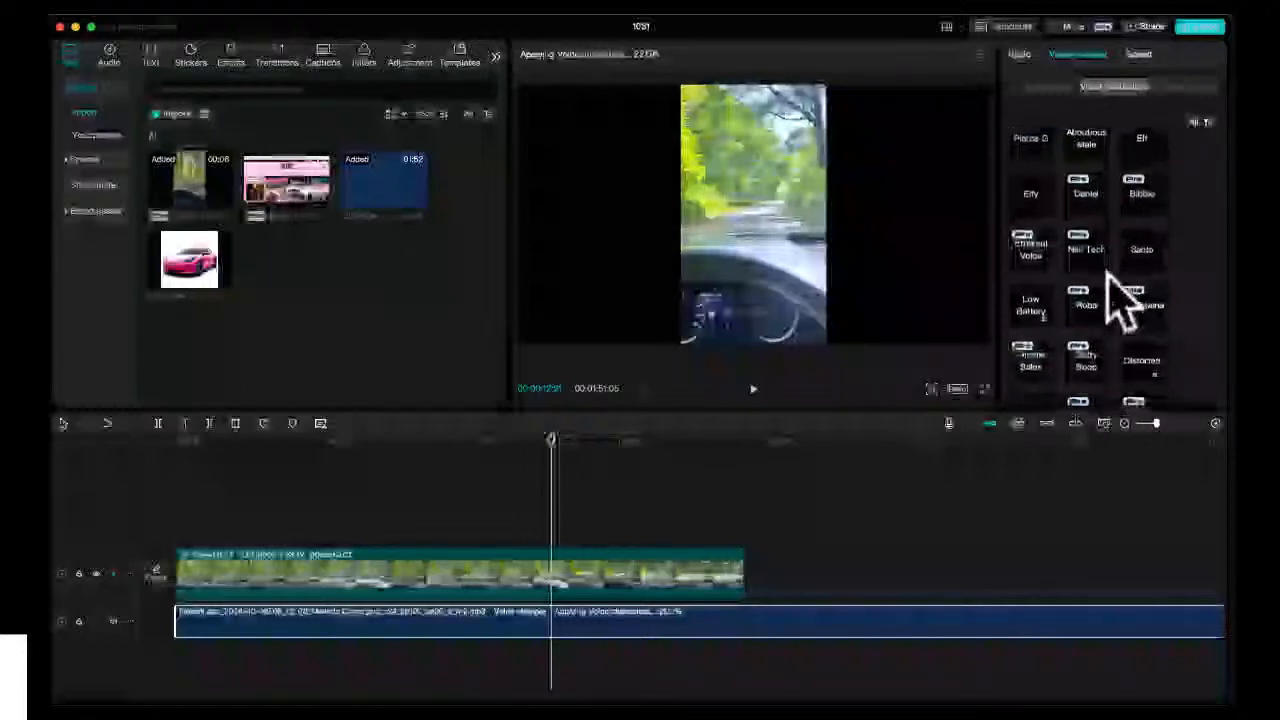
pyautogui.scroll(-3, 1120, 300)
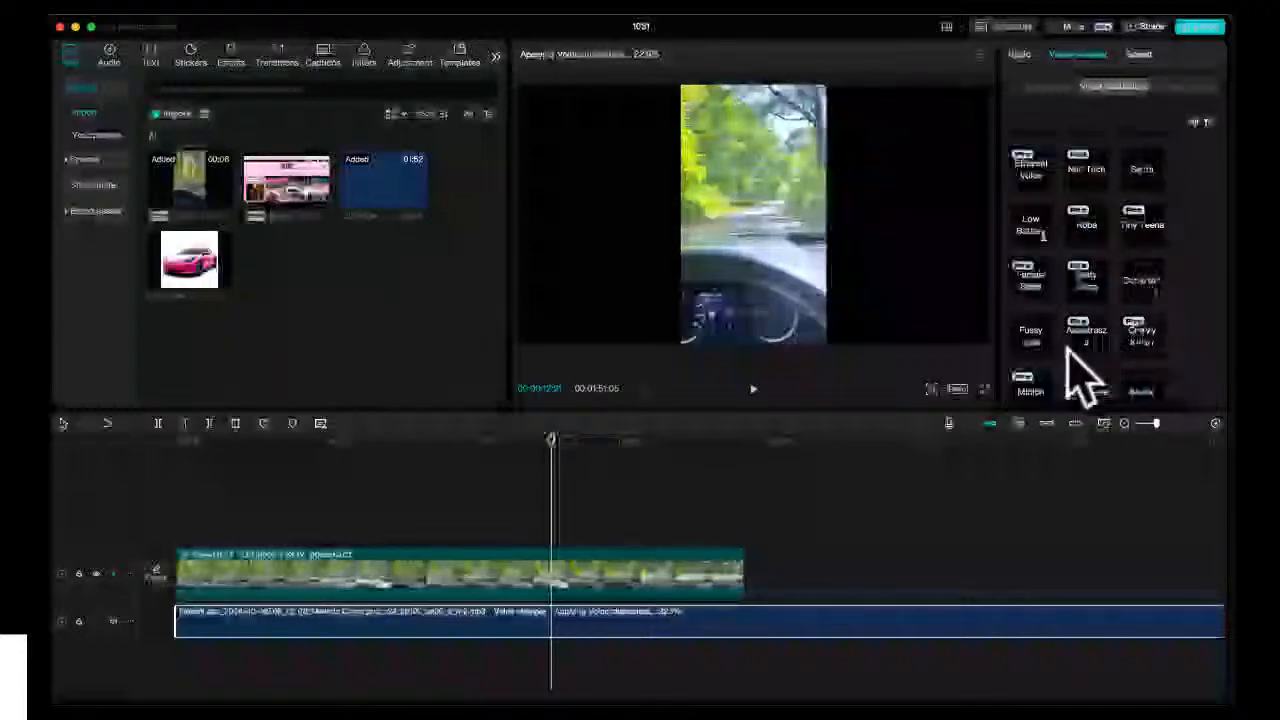
pyautogui.scroll(-4, 1080, 375)
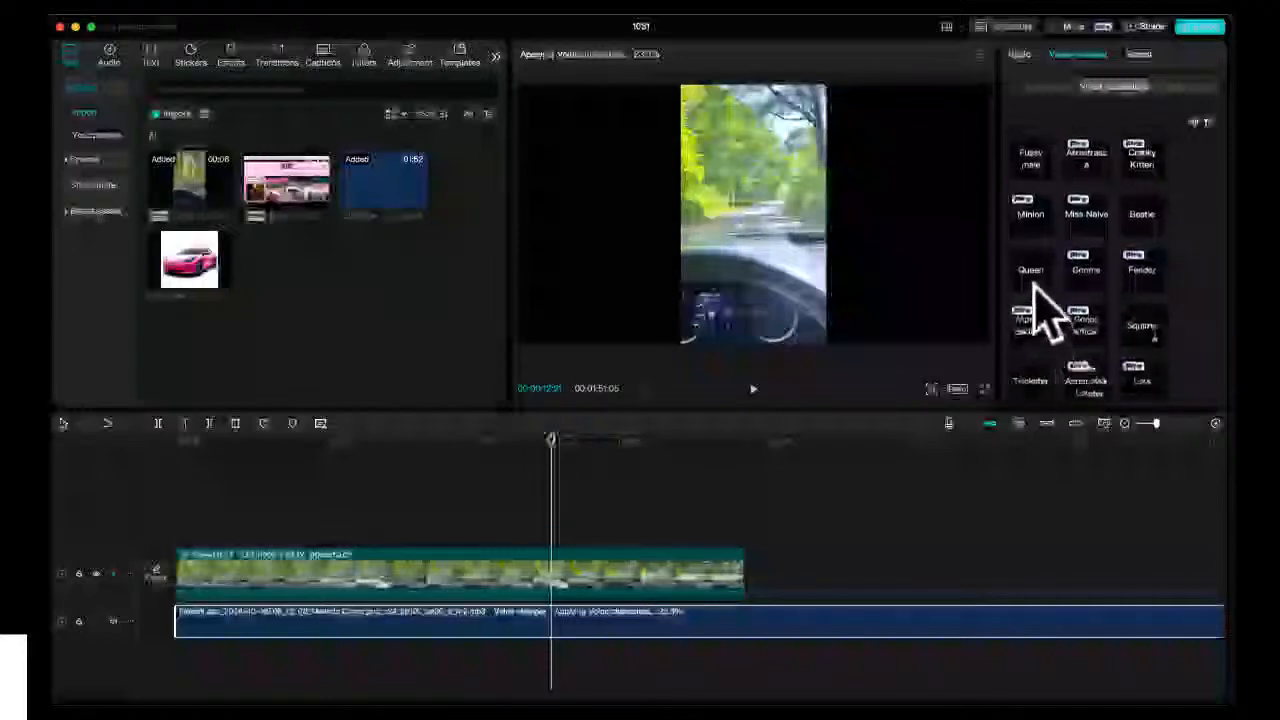
pyautogui.scroll(-5, 1065, 310)
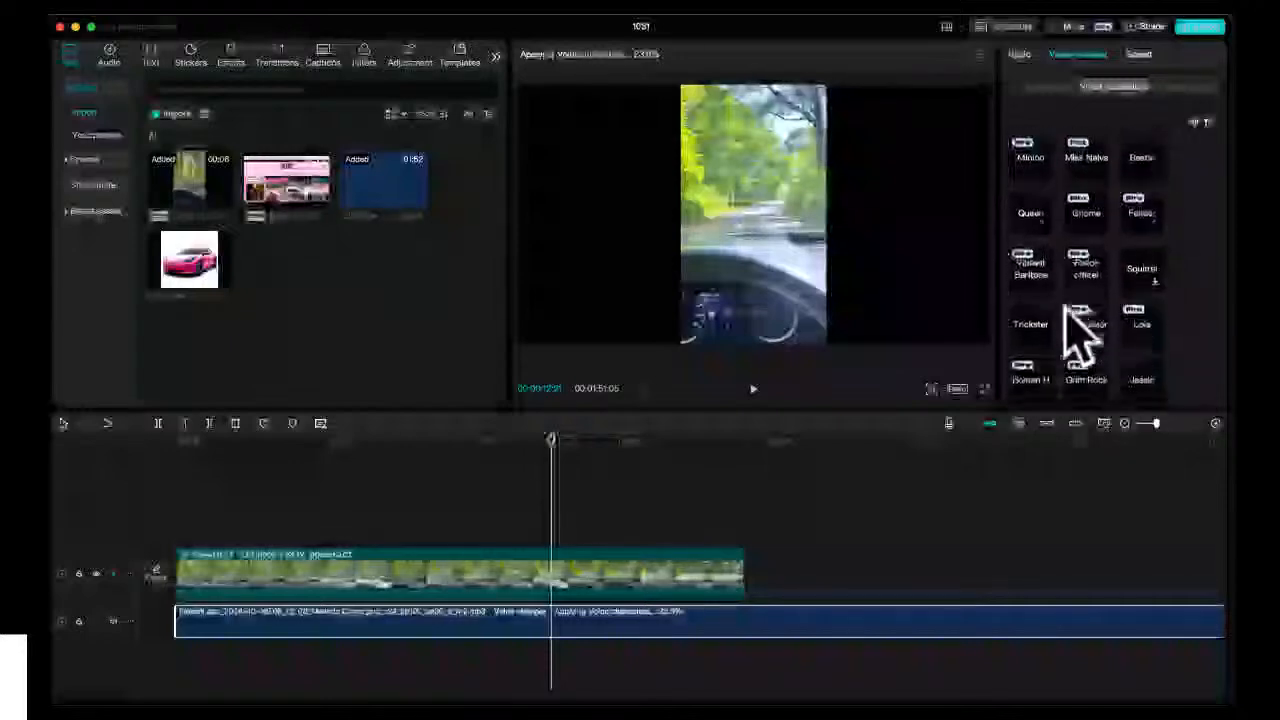
pyautogui.scroll(-2, 1083, 335)
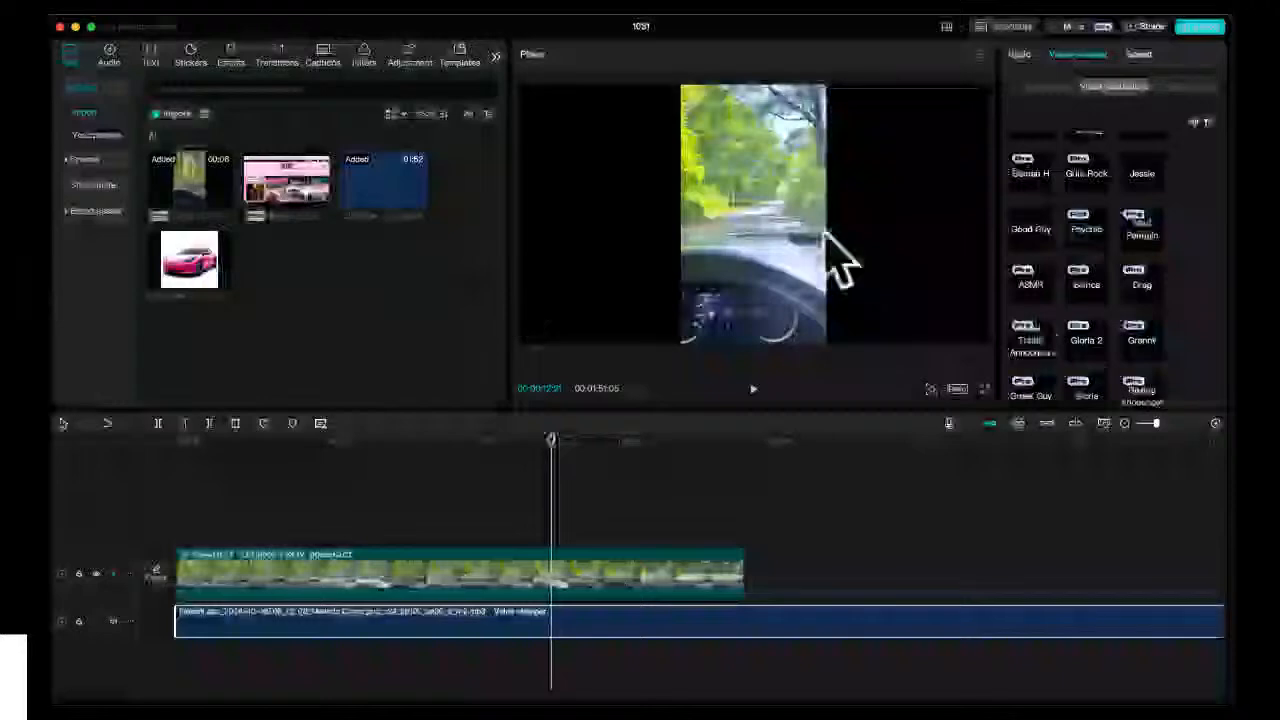
pyautogui.scroll(-2, 1085, 345)
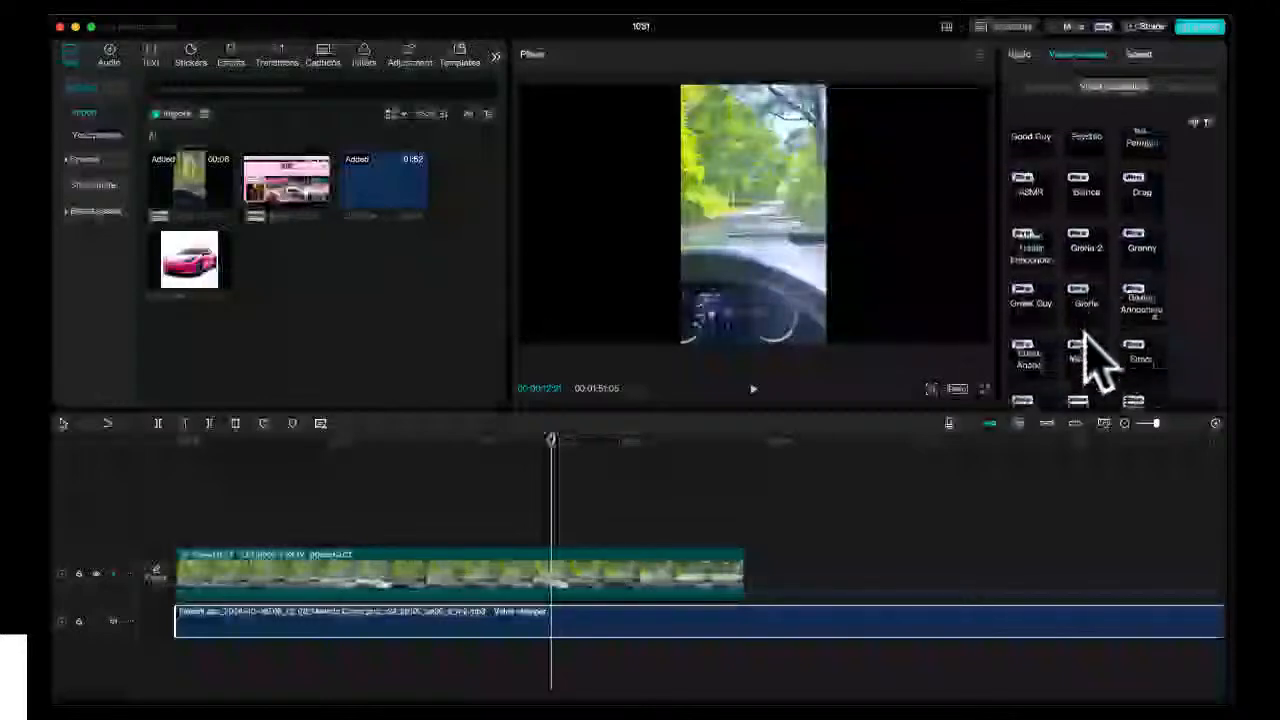
pyautogui.scroll(-3, 1097, 365)
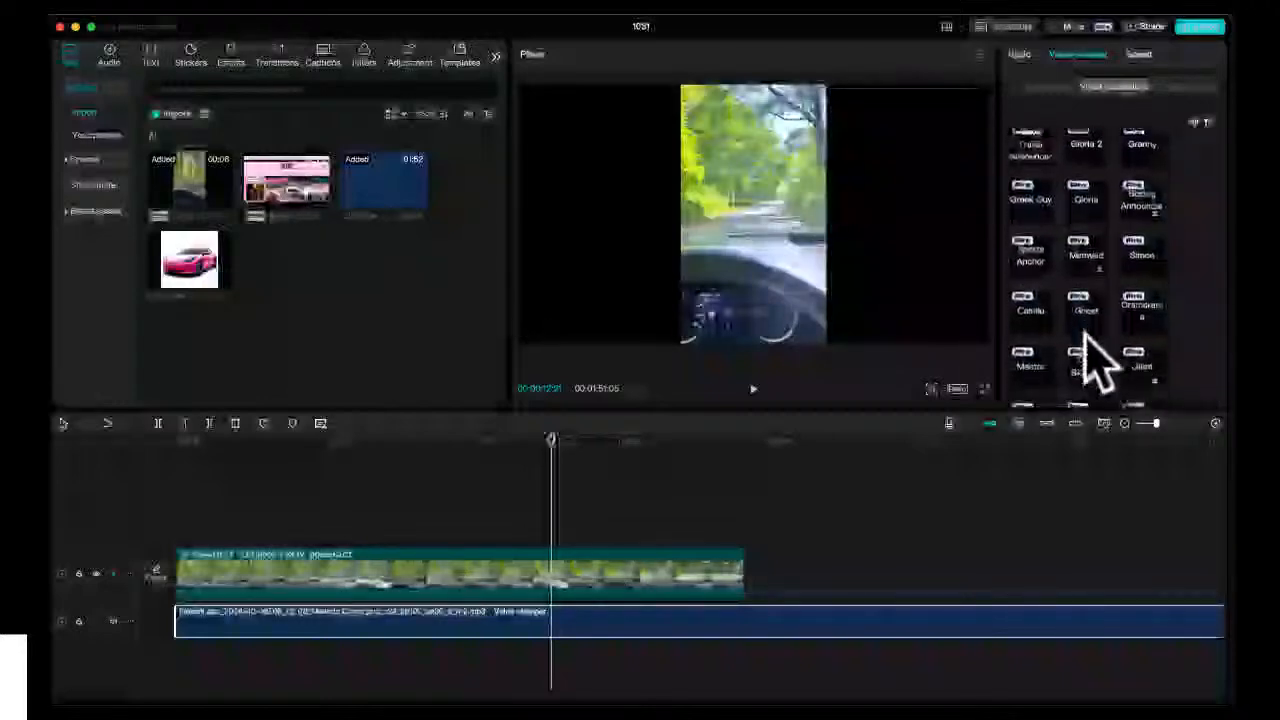
# - Play the timeline from the start to hear the audio with the Zombie voice
pyautogui.click(194, 441)
pyautogui.press('space')
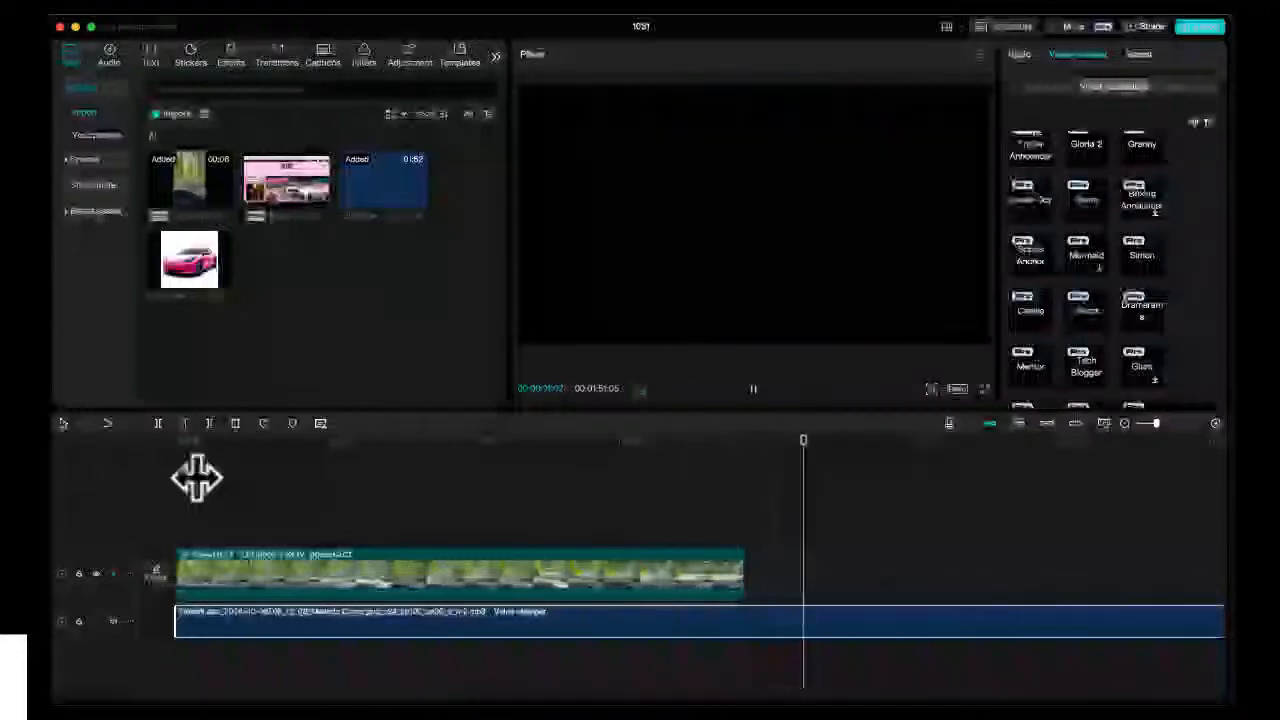
pyautogui.press('space')
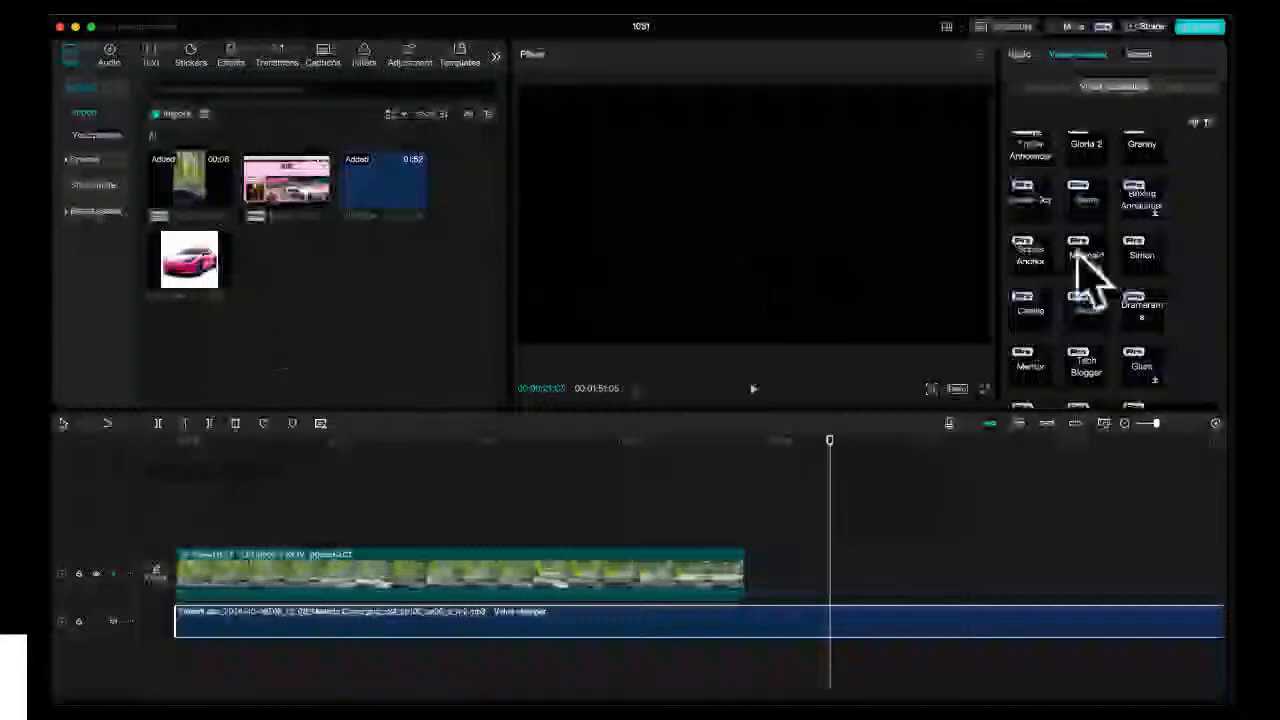
# - Generate automatic English captions from the audio with Auto highlight keywords and Identify filler words enabled
pyautogui.scroll(-5, 1098, 285)
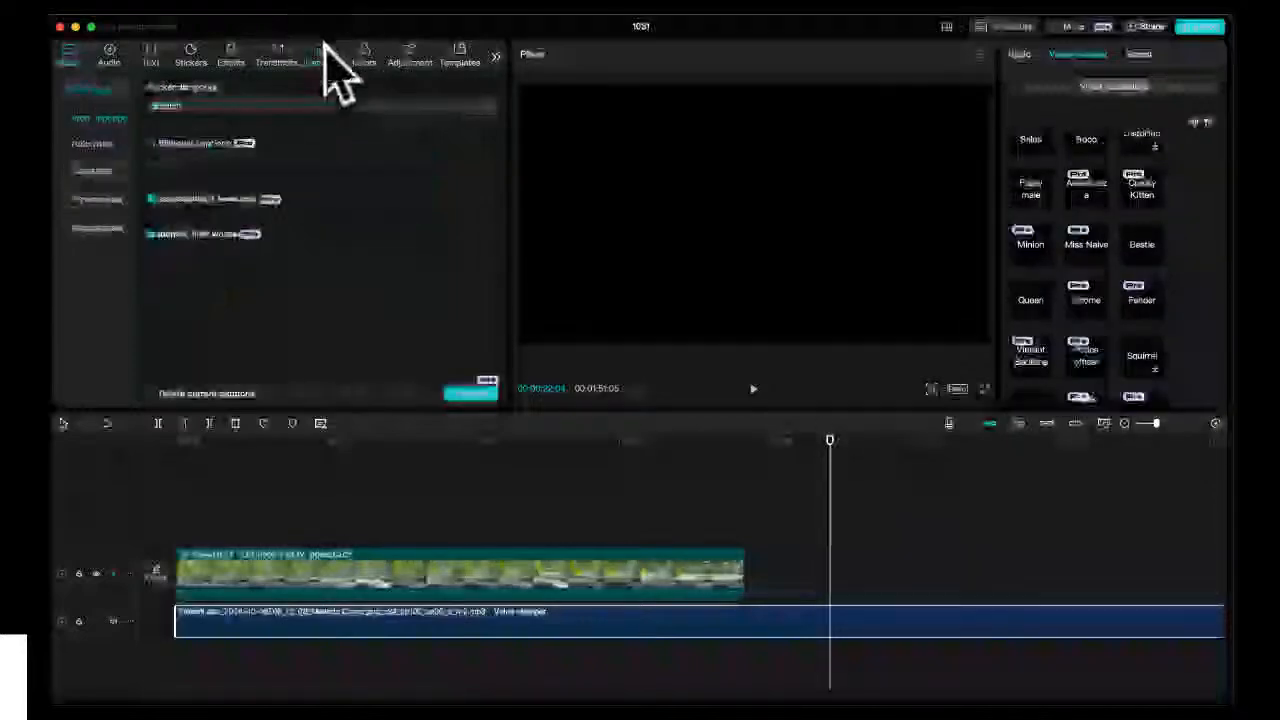
pyautogui.click(458, 396)
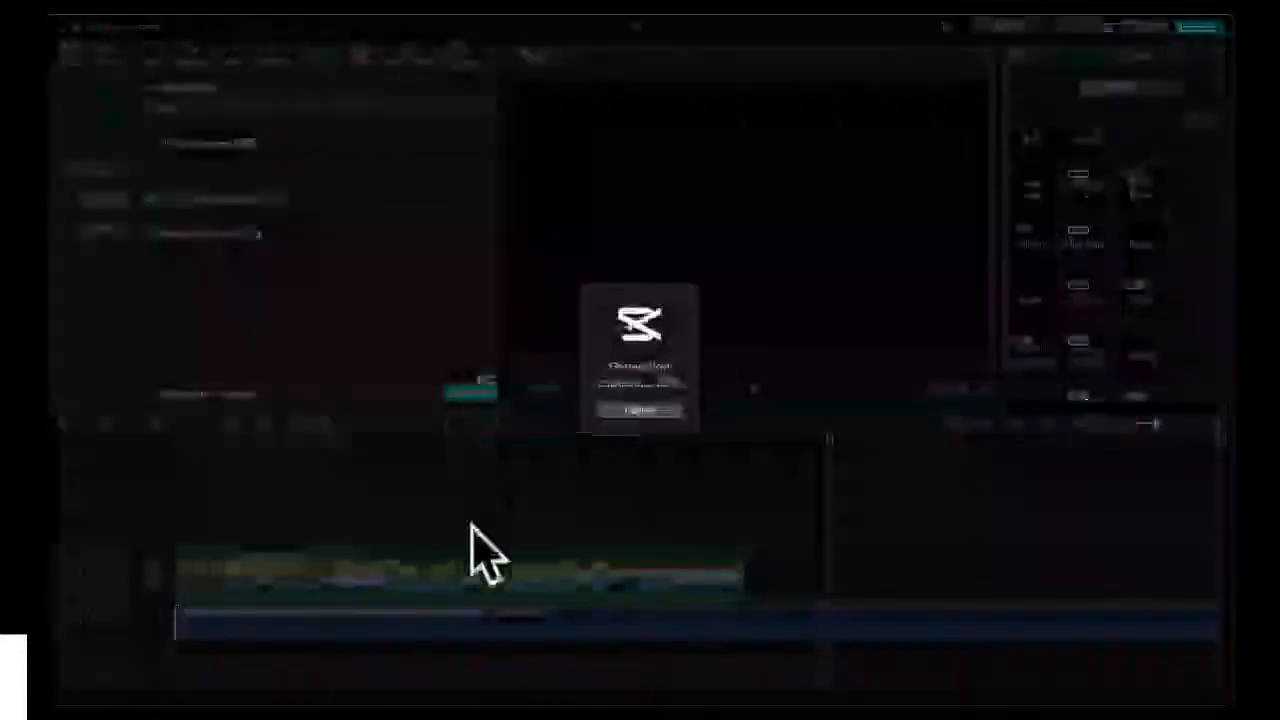
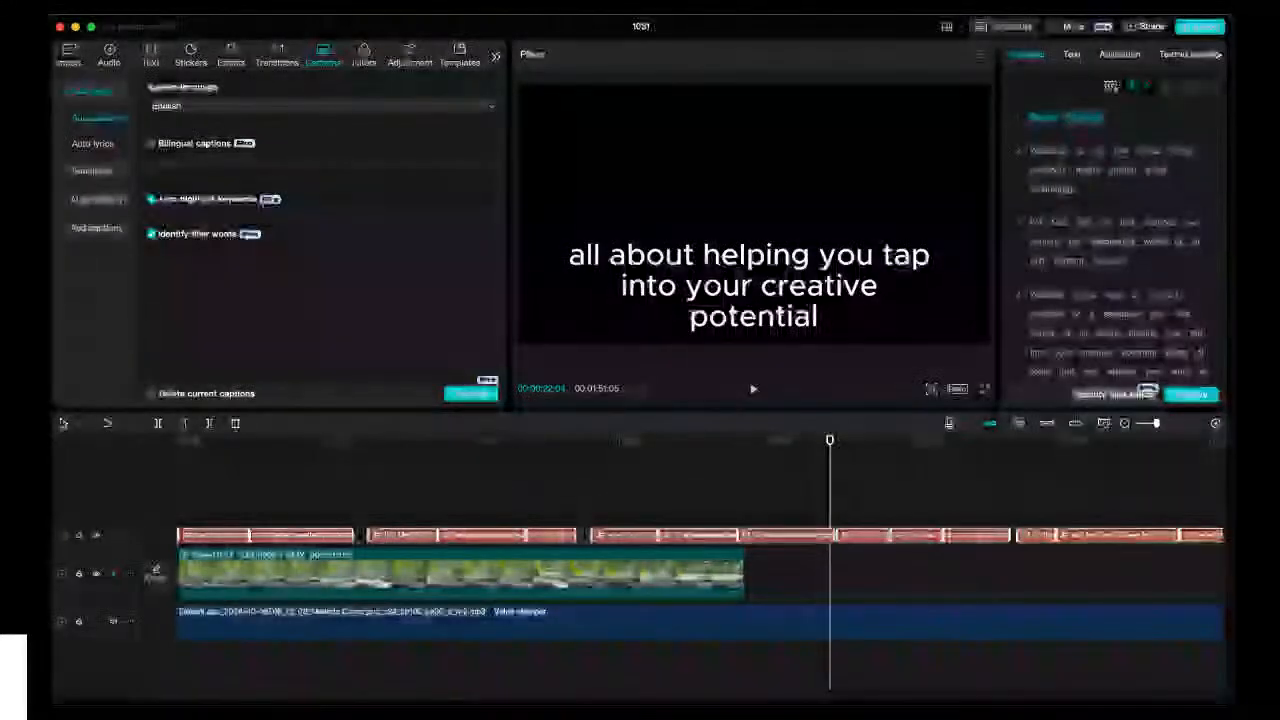
pyautogui.scroll(-3, 612, 562)
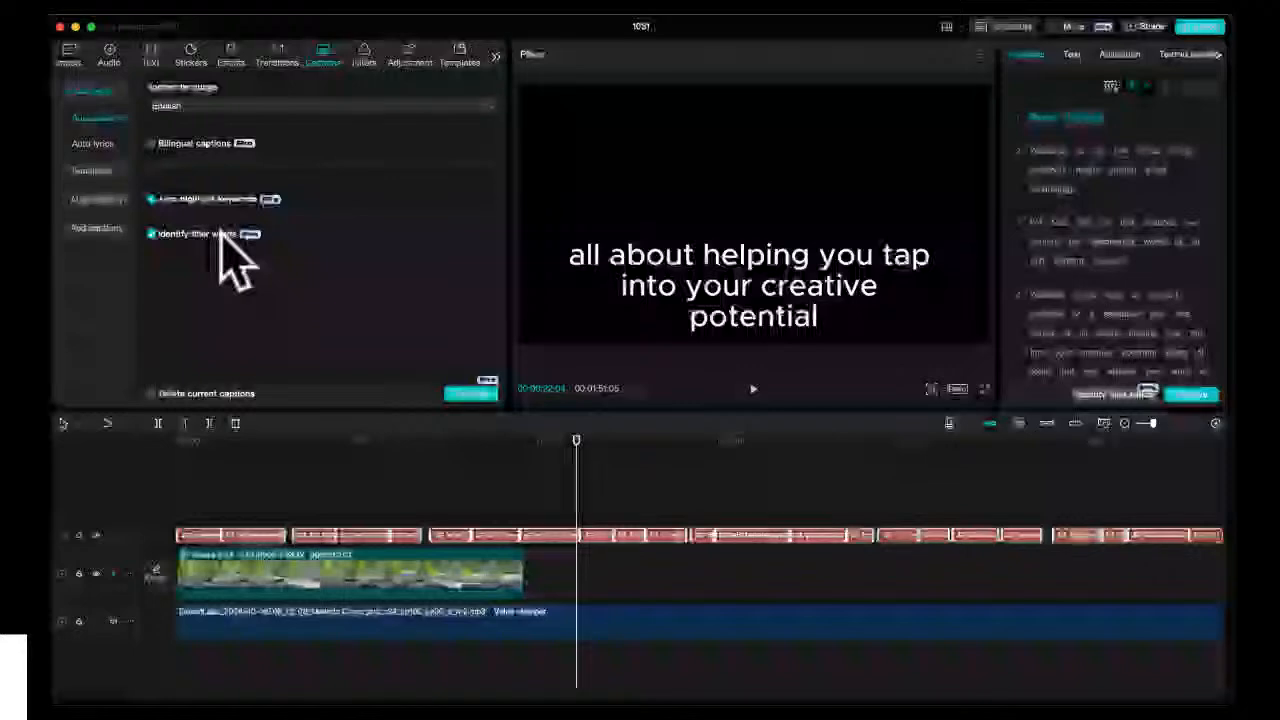
# - Play the timeline from the start to review the generated captions and their highlighted keywords
pyautogui.click(183, 480)
pyautogui.press('space')
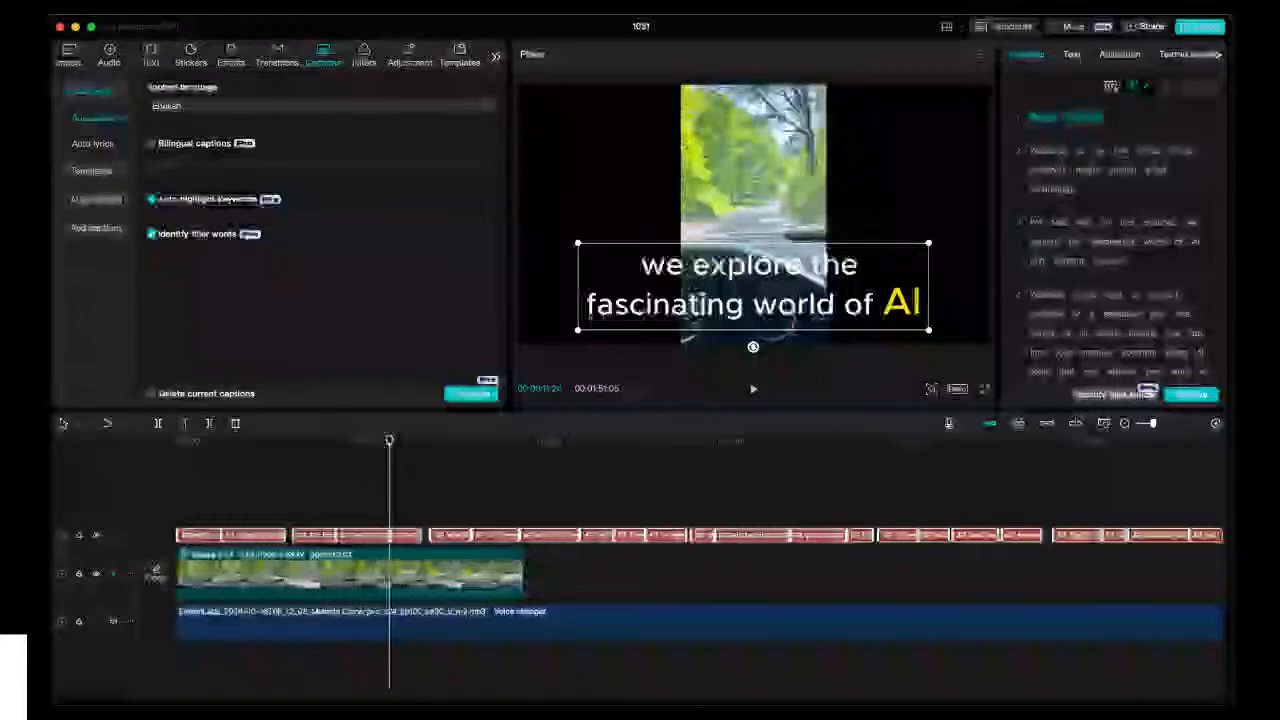
pyautogui.press('space')
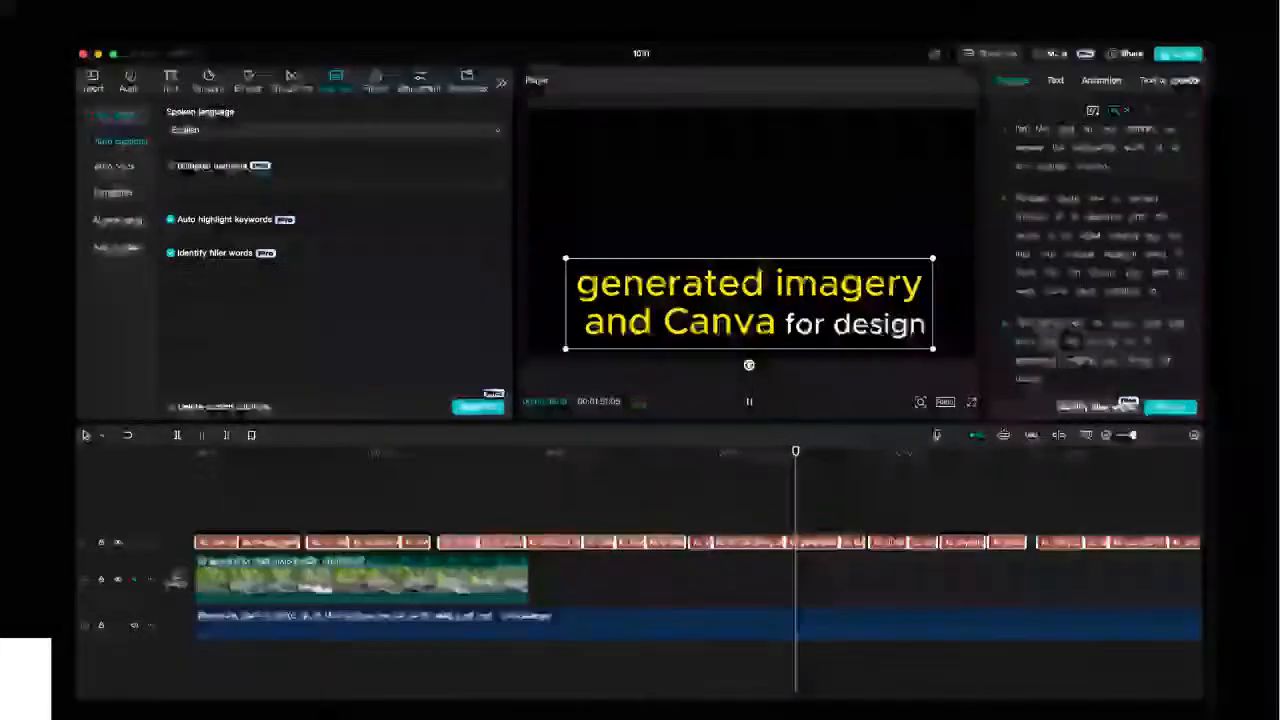
pyautogui.press('space')
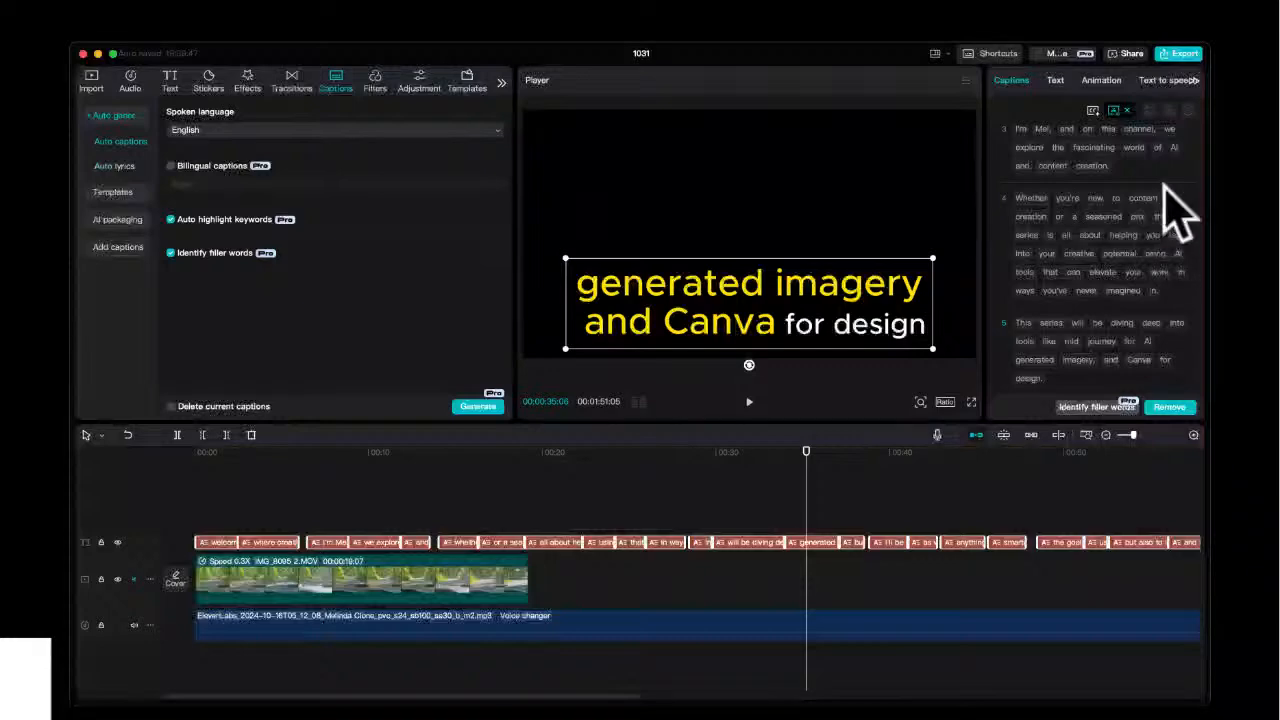
# - Jump to the word "seasoned" in the caption transcript and look over the earlier caption lines
pyautogui.click(1105, 215)
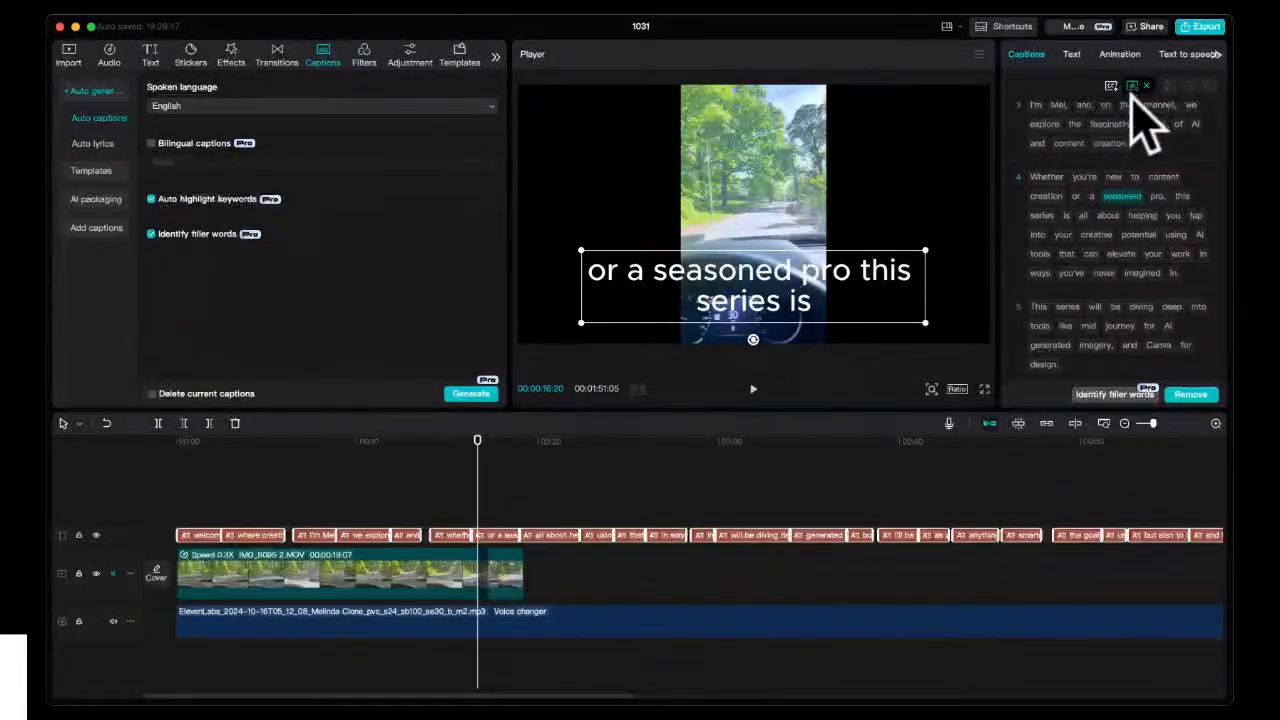
pyautogui.scroll(3, 1135, 290)
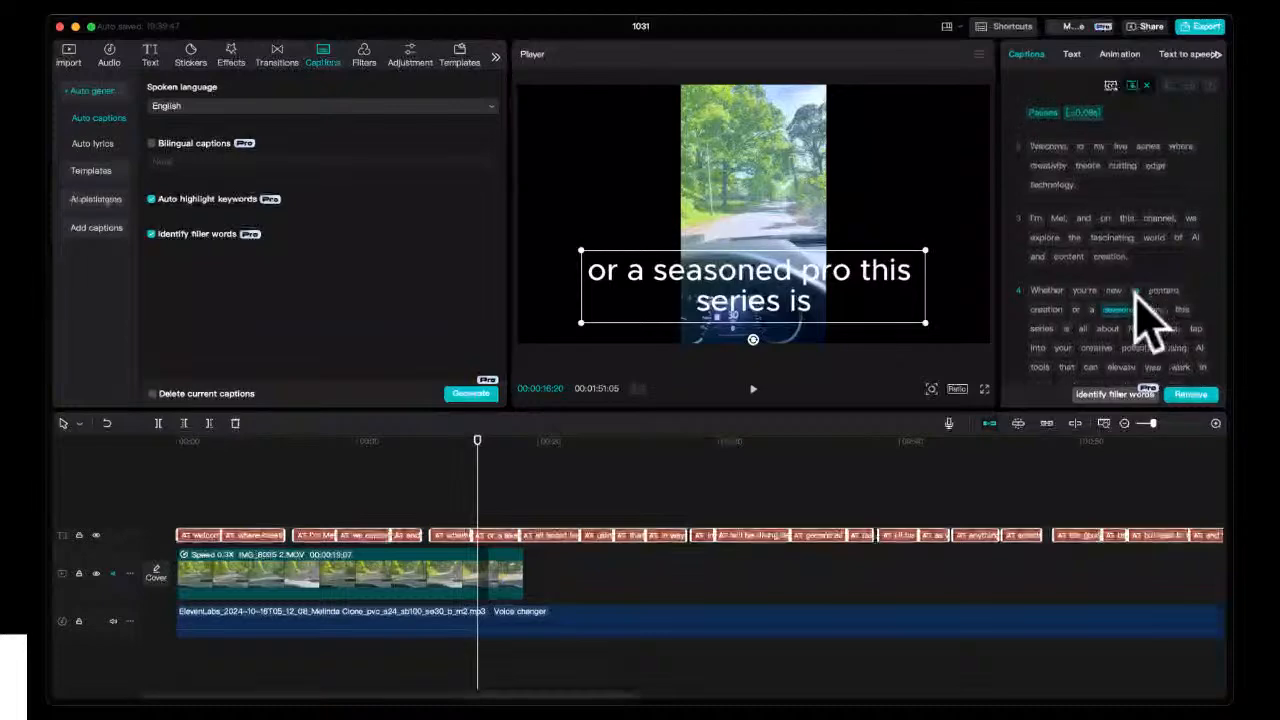
# - Move the playhead to about 10 seconds and apply the In Love entrance animation to all the selected captions
pyautogui.click(1071, 54)
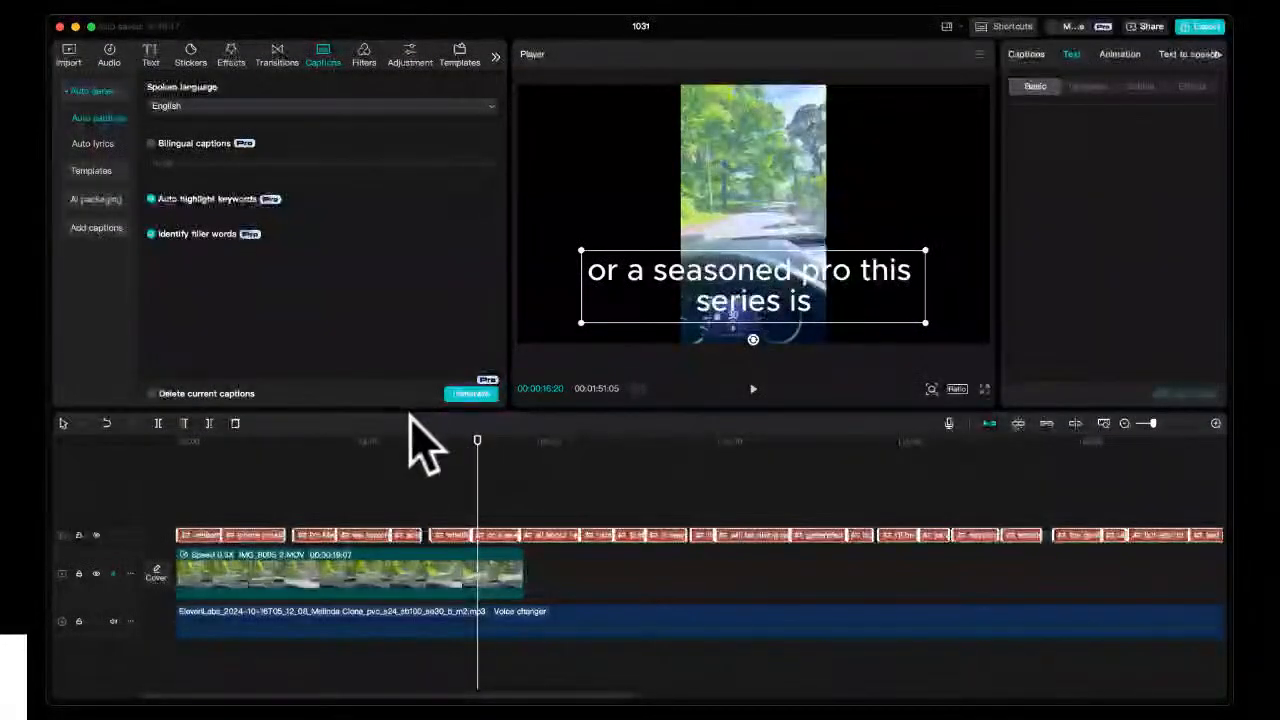
pyautogui.click(373, 441)
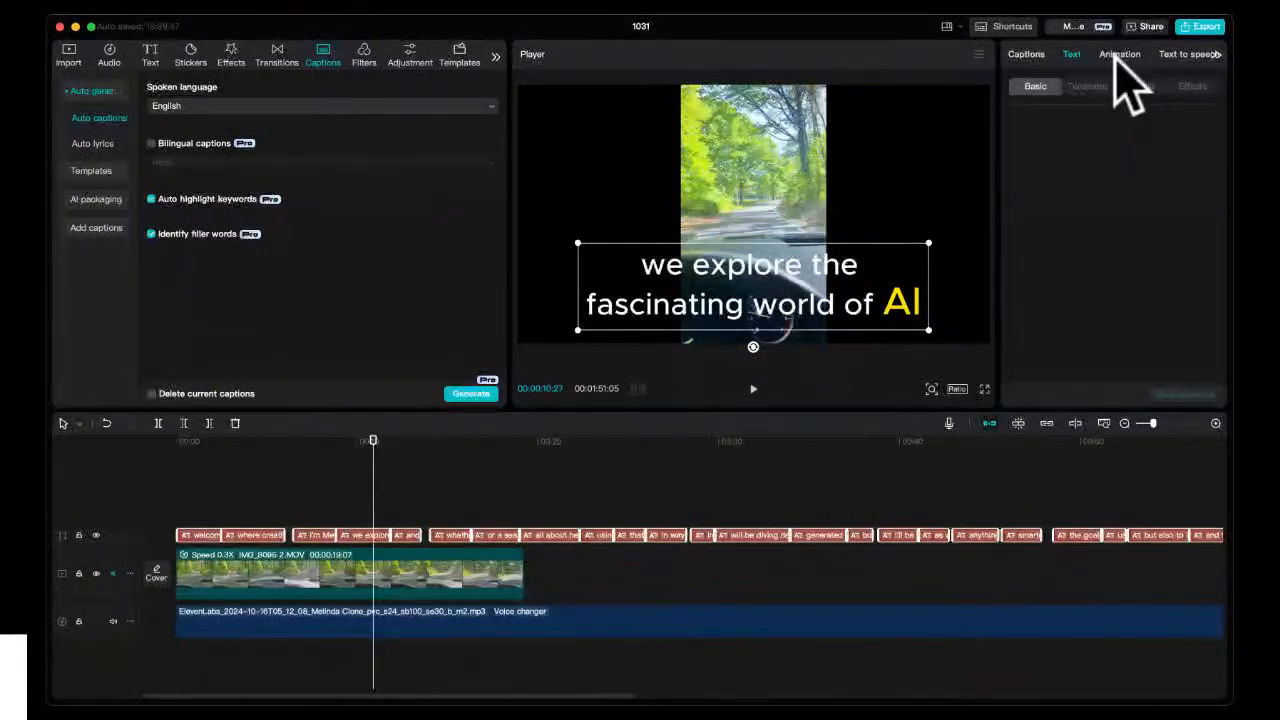
pyautogui.click(1102, 58)
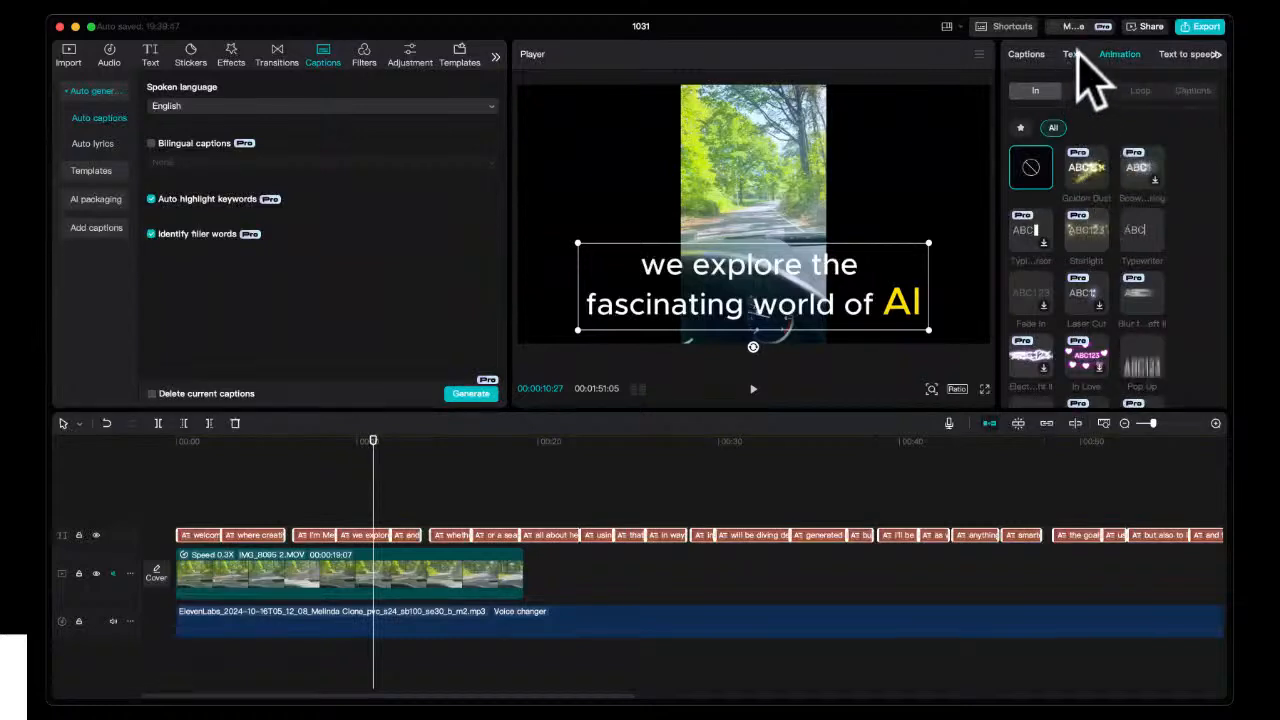
pyautogui.click(1076, 54)
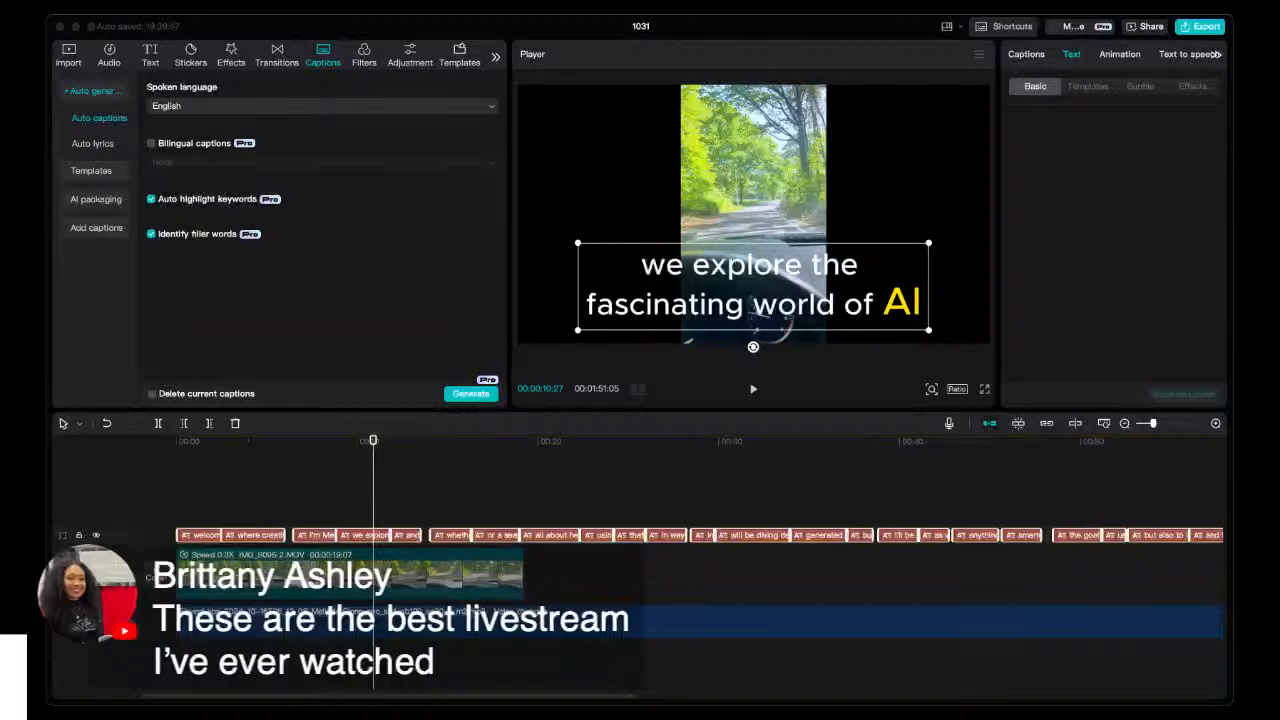
pyautogui.click(1115, 58)
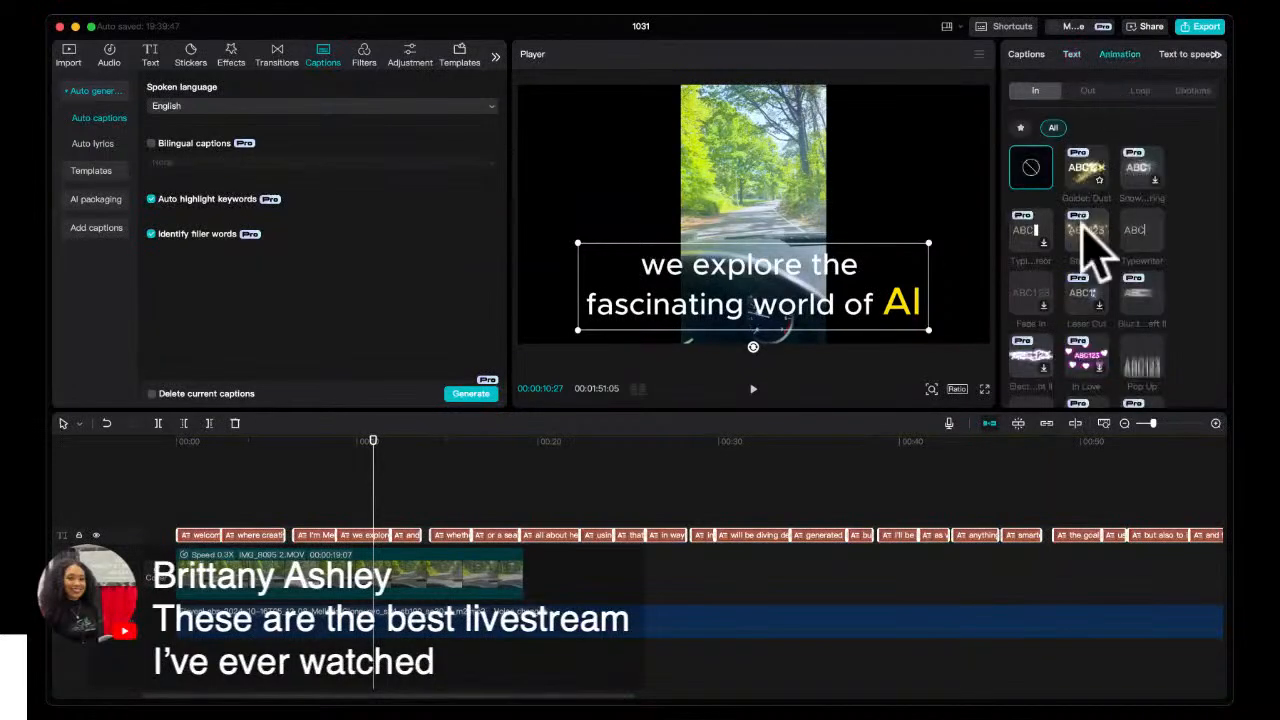
pyautogui.click(1084, 355)
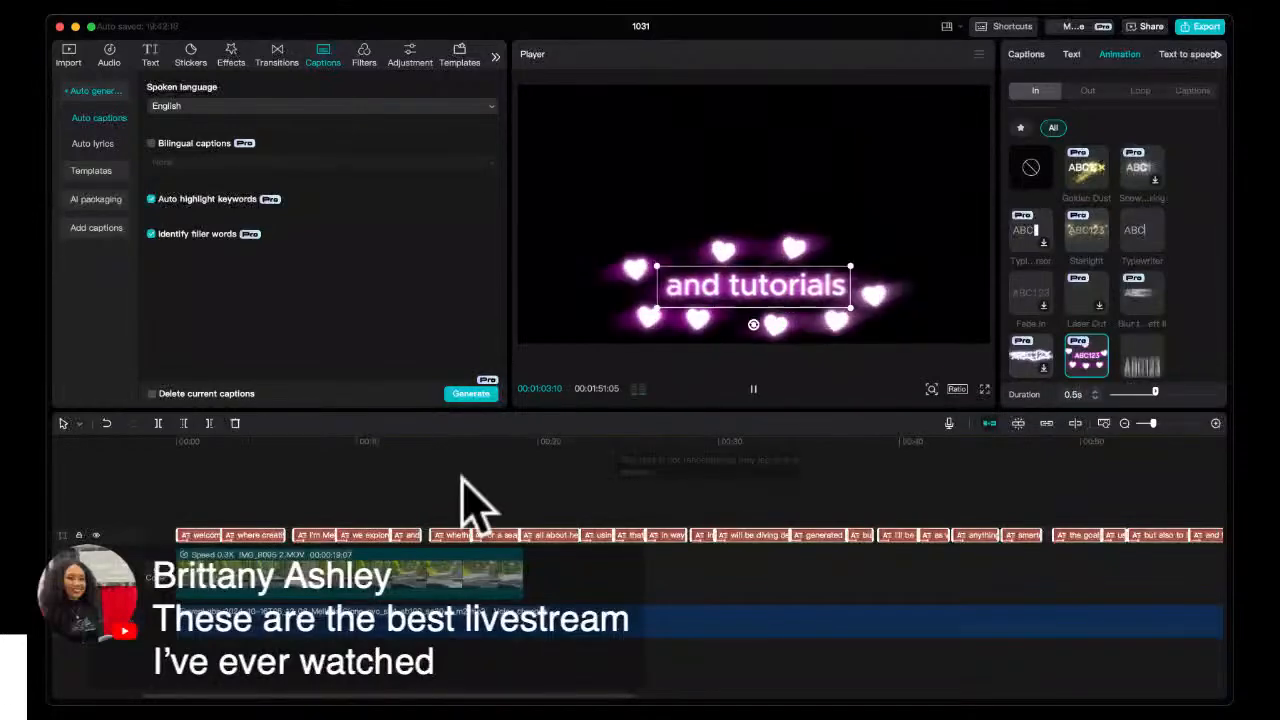
# - Play the timeline from about 8 seconds to preview the In Love animation on the captions, and pause
pyautogui.click(330, 460)
pyautogui.press('space')
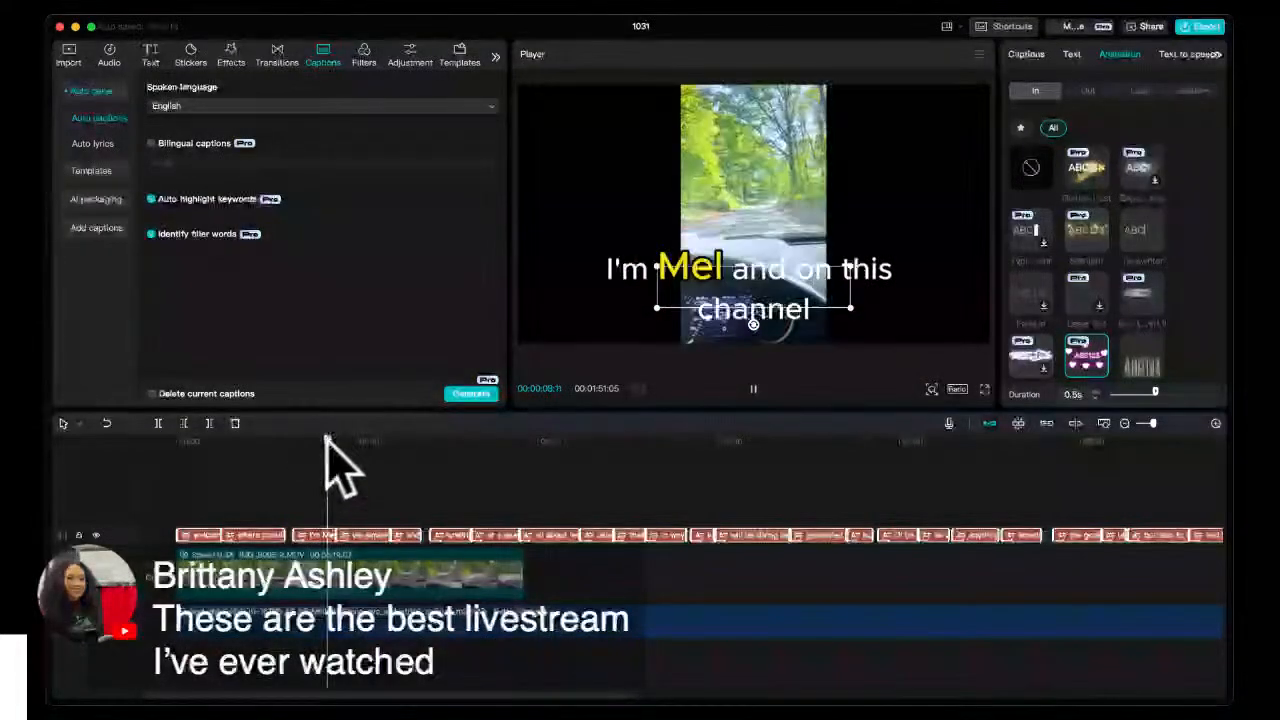
pyautogui.press('space')
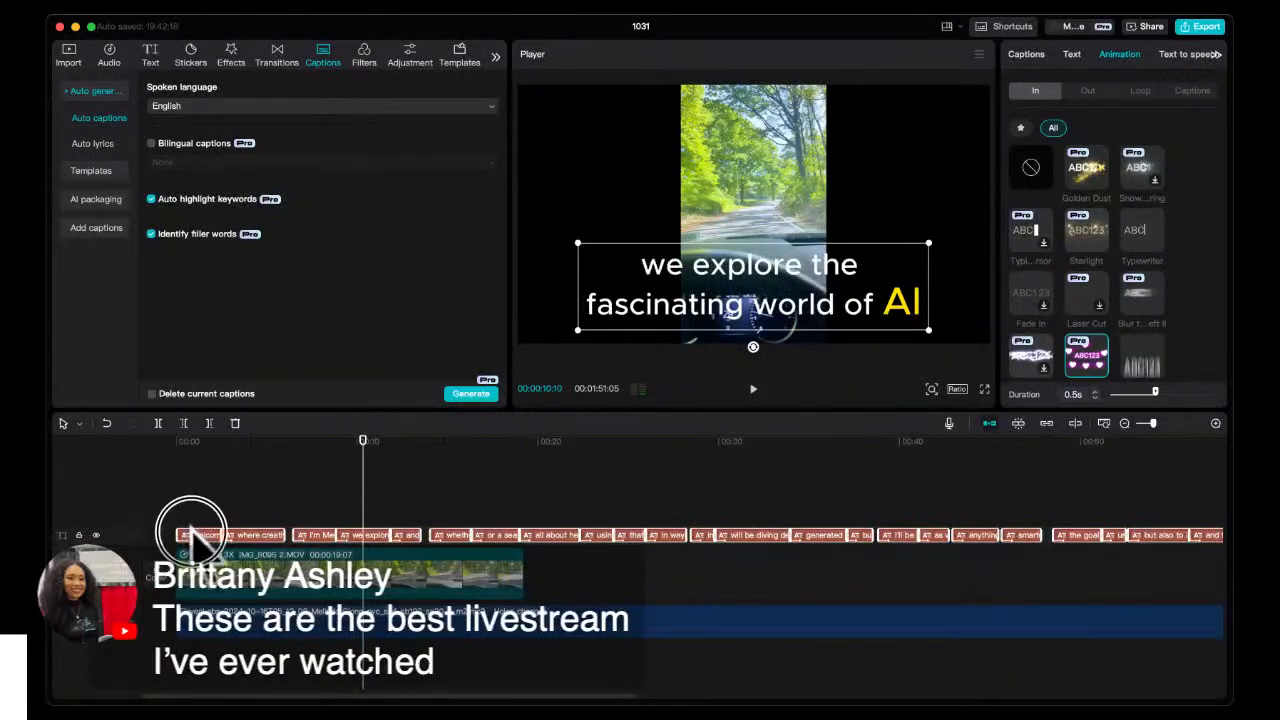
# - Apply the handwritten "The quick BROWN" text template to all captions and preview it in playback
pyautogui.click(190, 535)
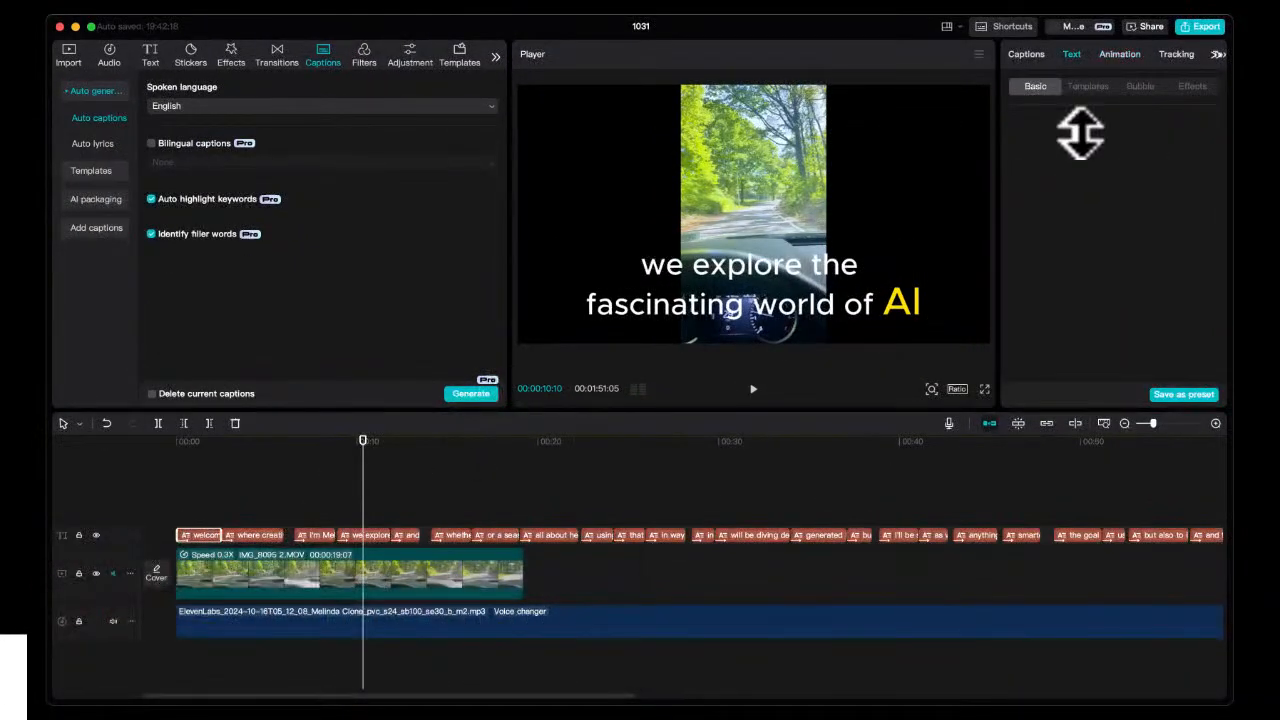
pyautogui.click(1088, 88)
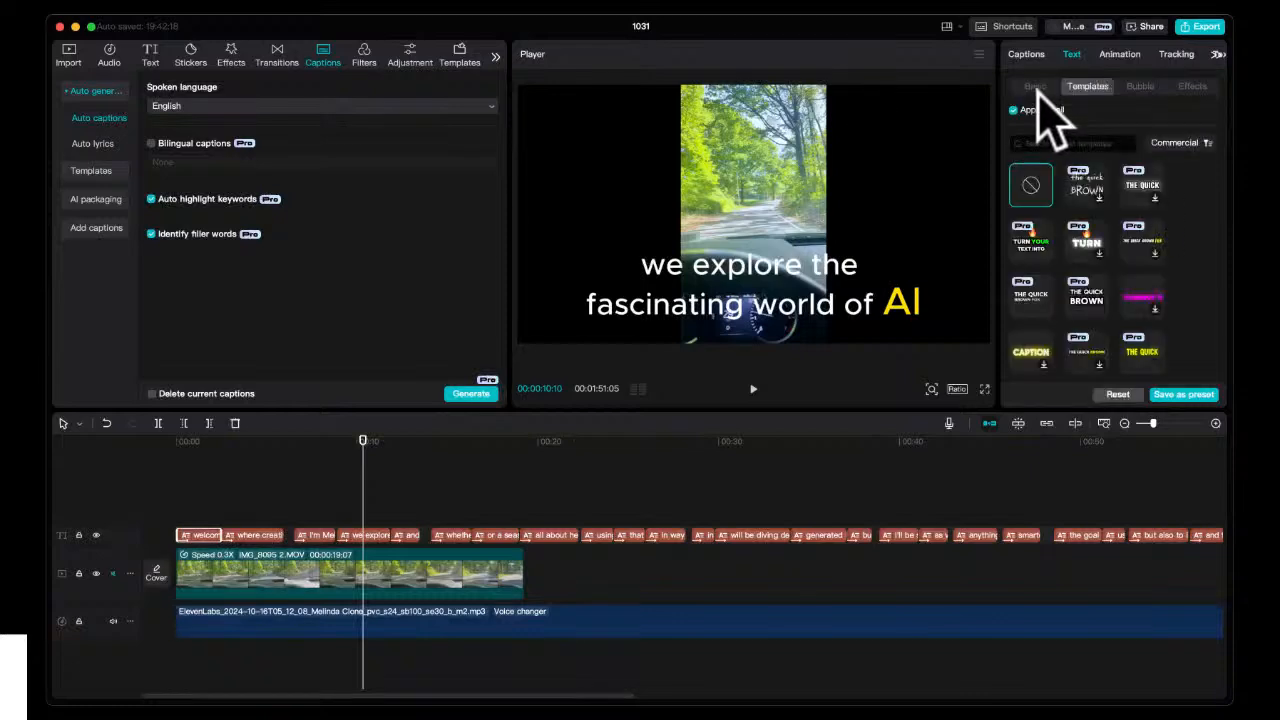
pyautogui.click(1083, 188)
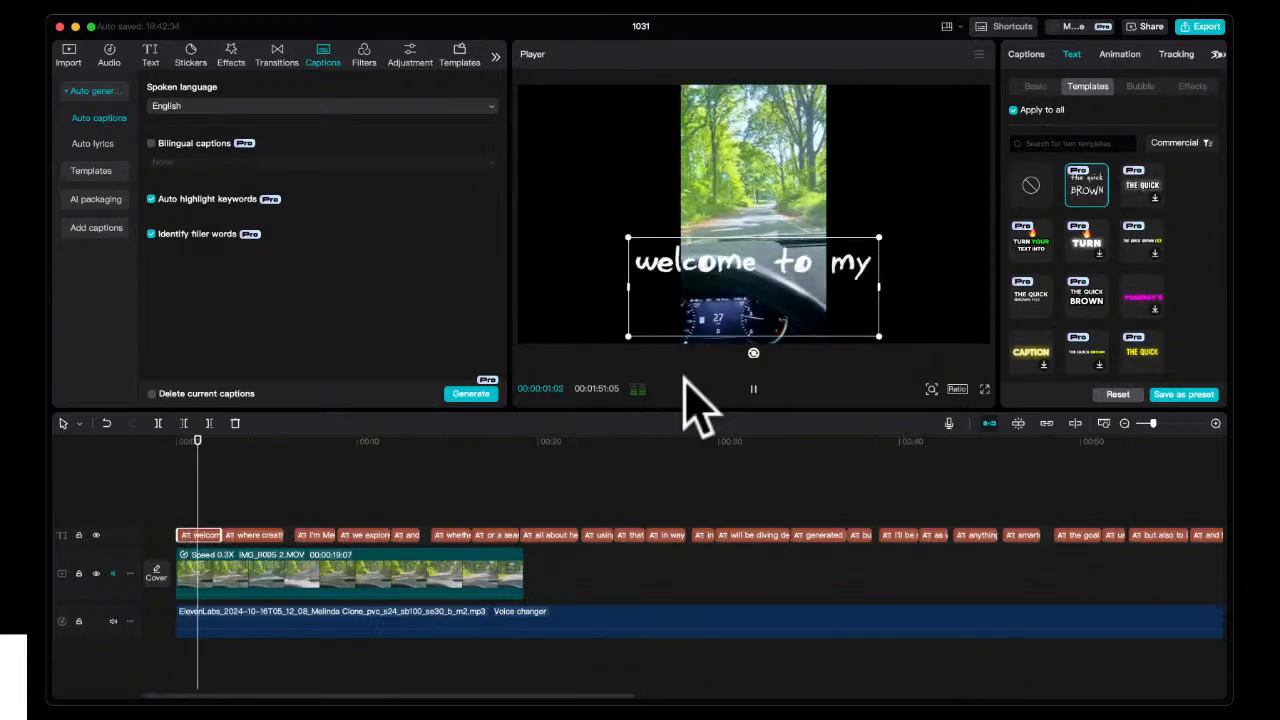
pyautogui.press('space')
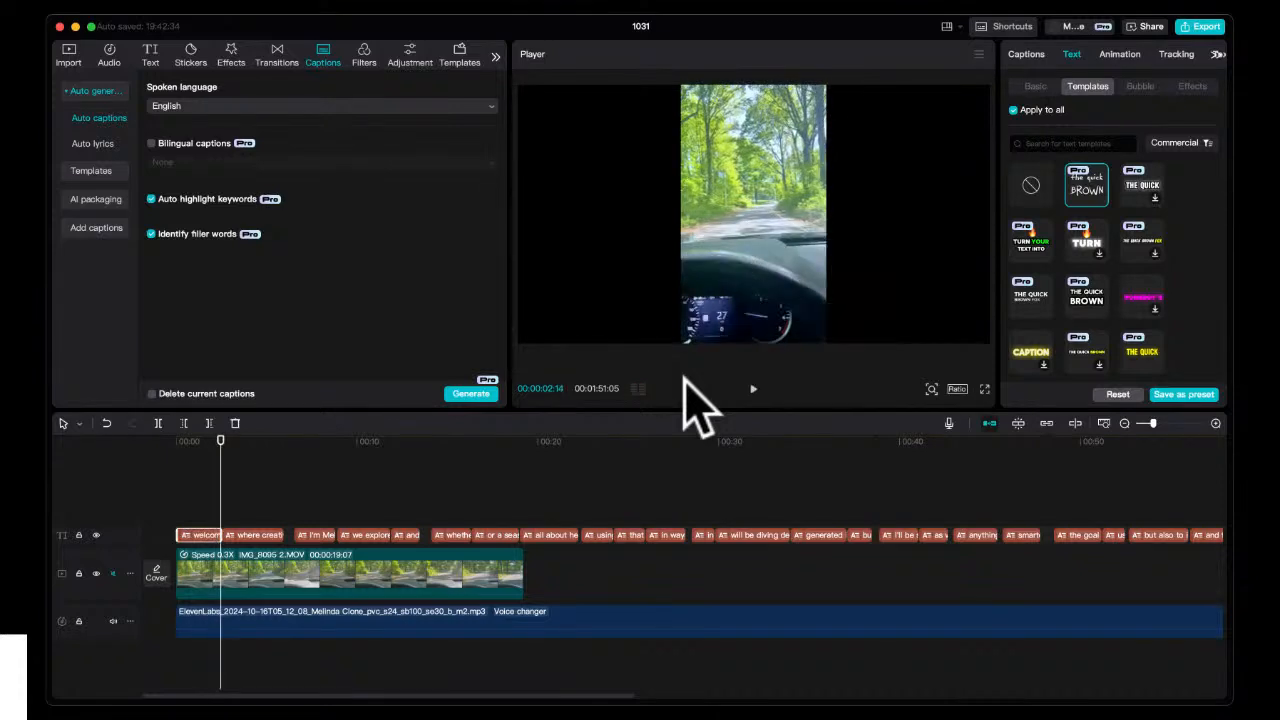
pyautogui.press('space')
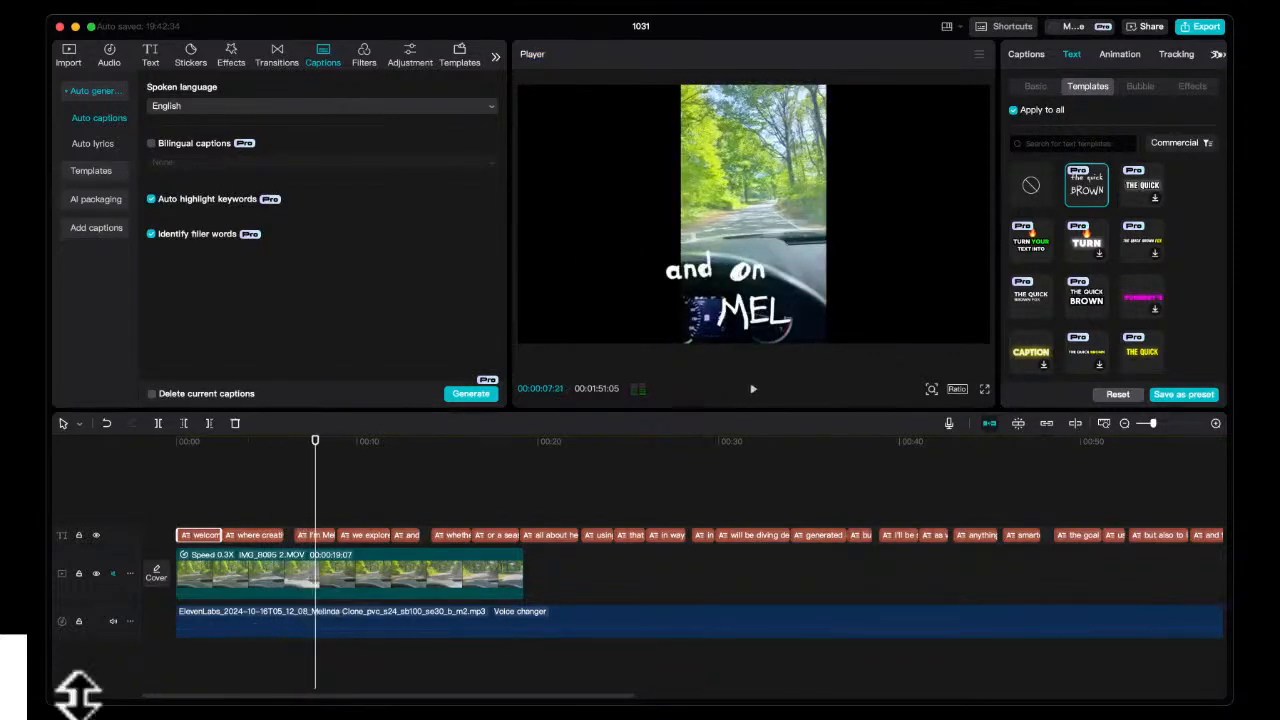
# - Mute the audio track and play the timeline from the start to review the handwritten captions
pyautogui.click(113, 621)
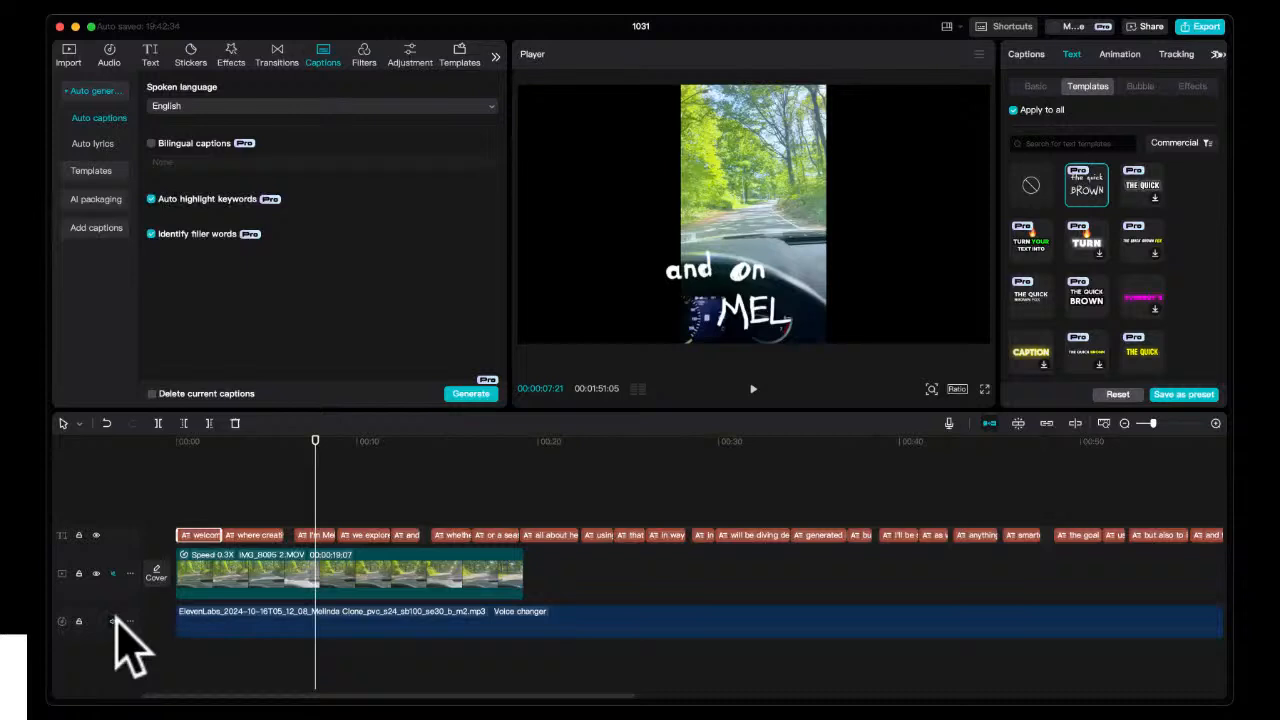
pyautogui.click(189, 455)
pyautogui.press('space')
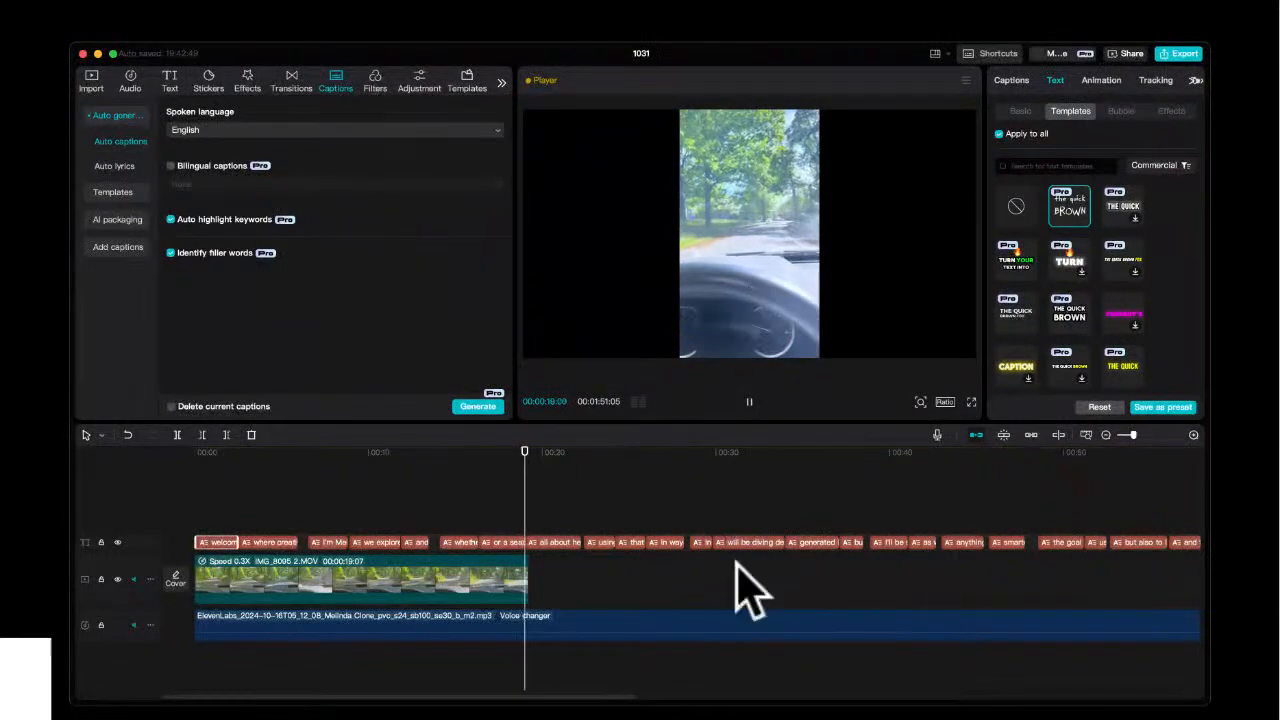
pyautogui.scroll(-4, 675, 568)
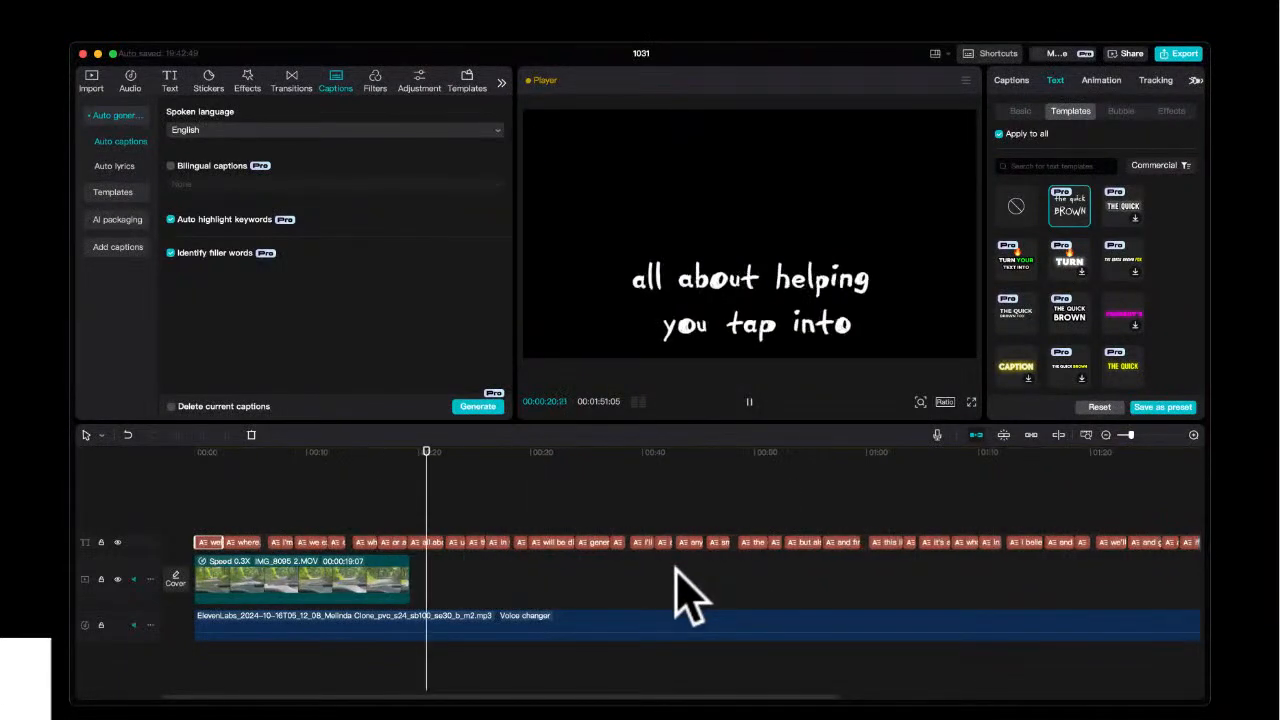
pyautogui.press('space')
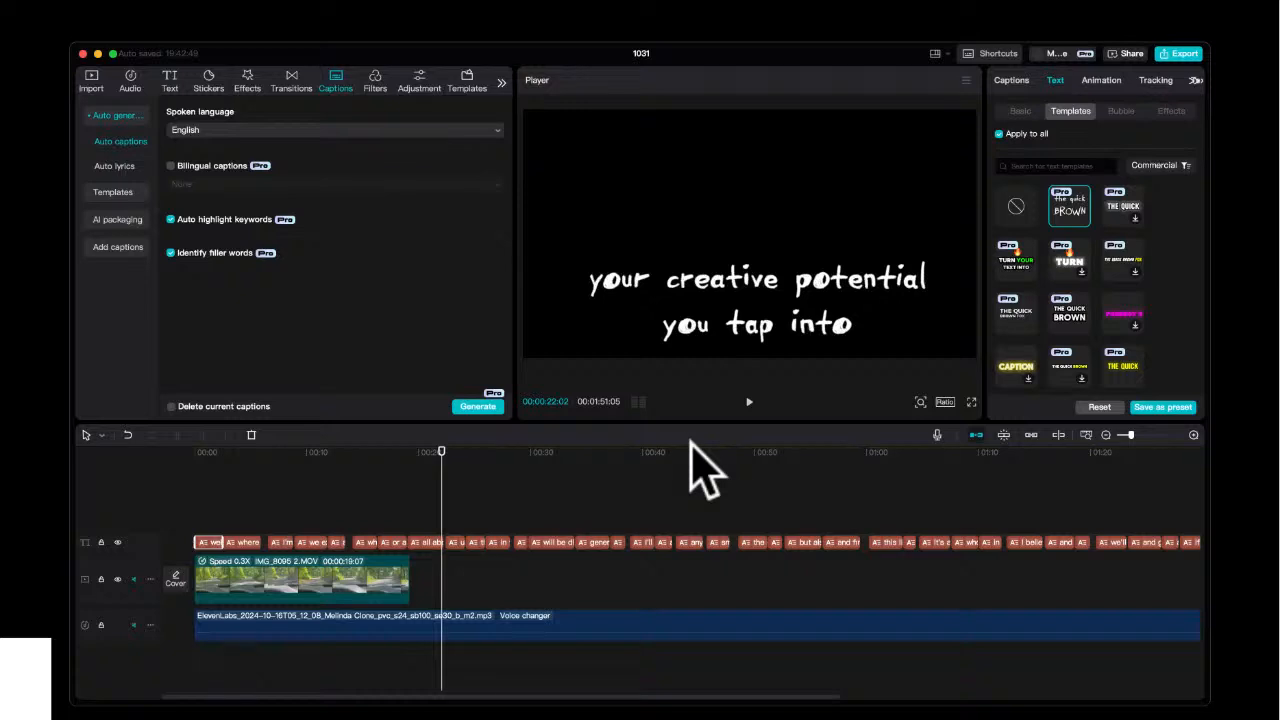
# - Apply the bold "THE QUICK BROWN FOX" text template with the green keyword to all captions
pyautogui.scroll(-2, 1098, 318)
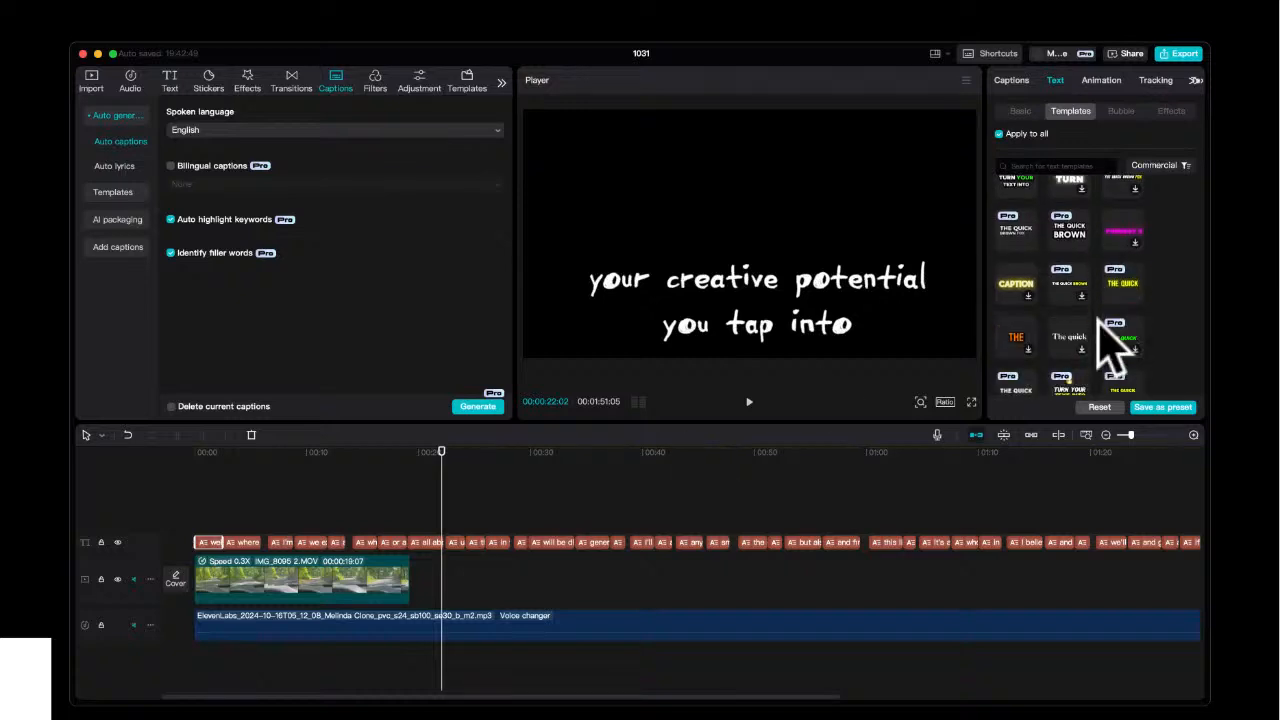
pyautogui.scroll(-3, 1098, 320)
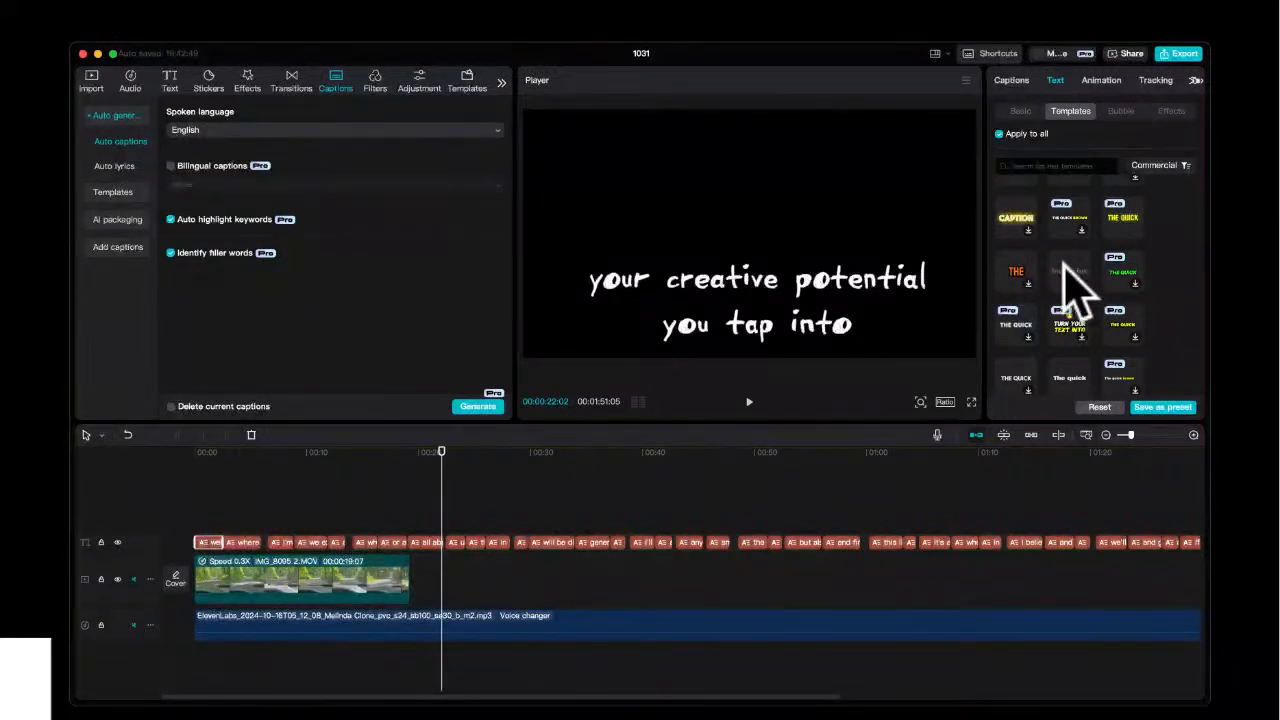
pyautogui.scroll(-2, 1066, 371)
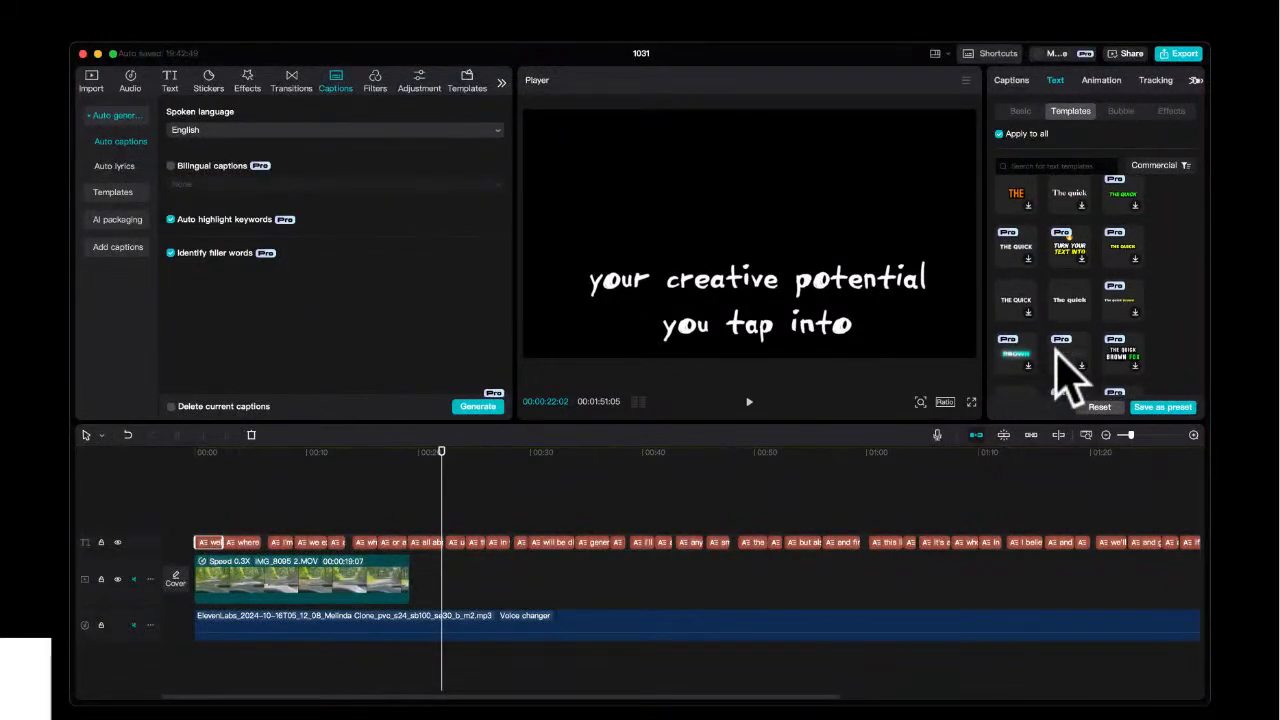
pyautogui.scroll(-2, 1100, 345)
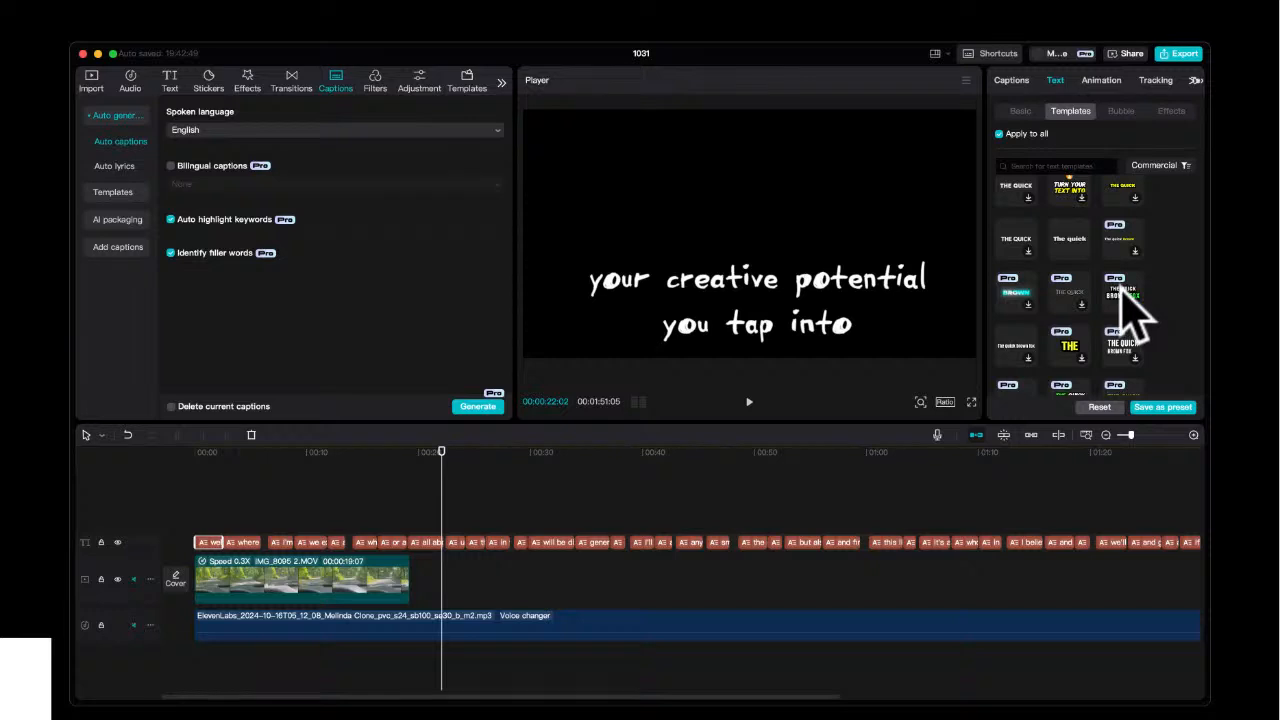
pyautogui.click(1120, 290)
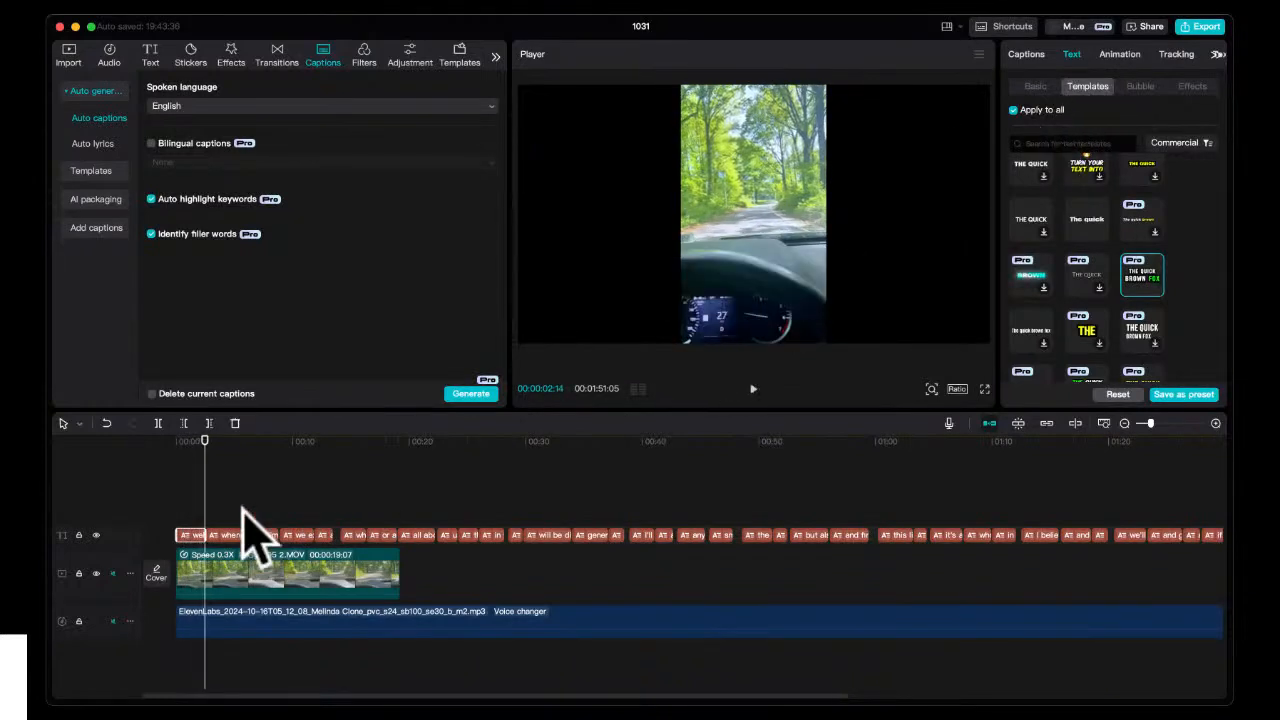
# - Play the timeline to review the restyled captions and return the playhead to the start
pyautogui.click(754, 392)
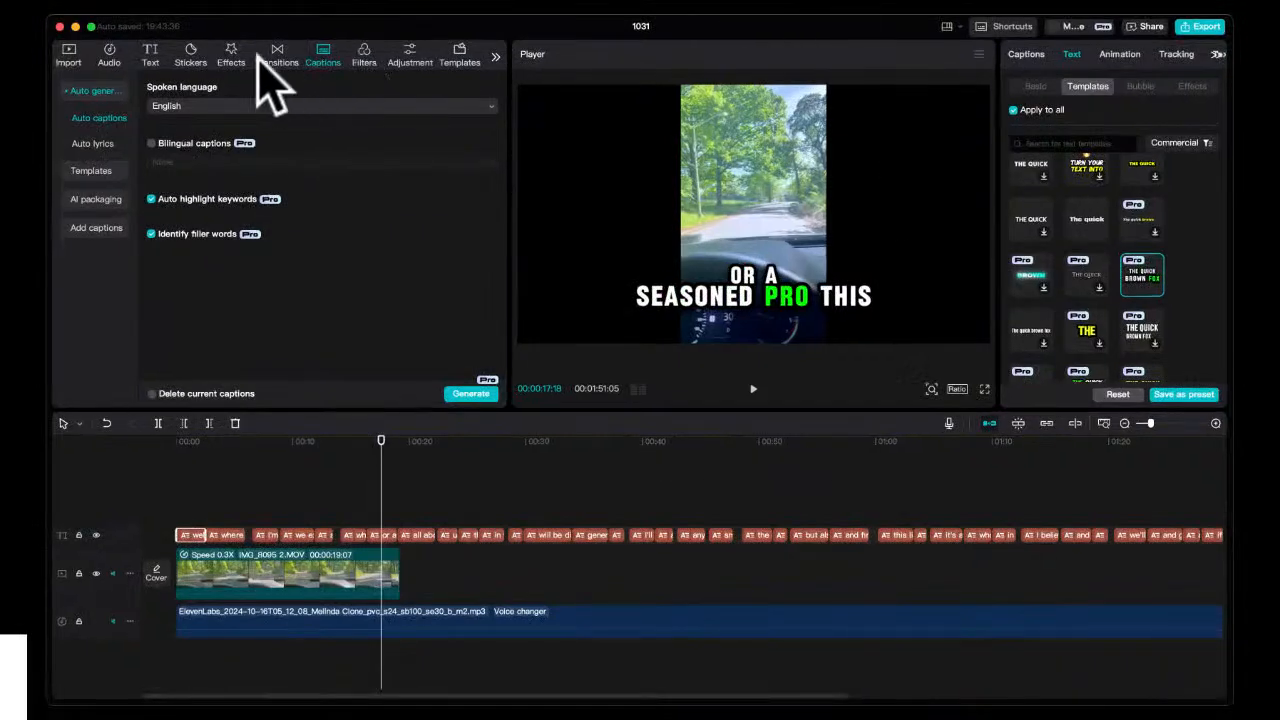
pyautogui.click(495, 57)
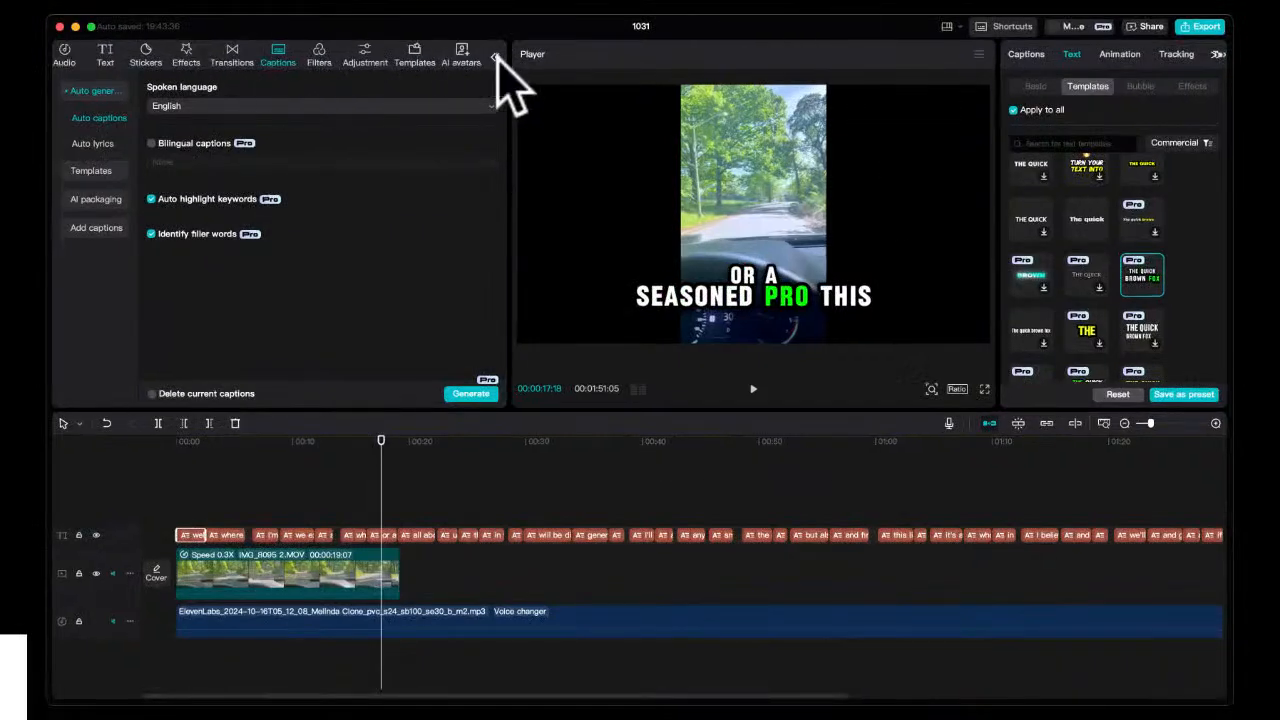
pyautogui.click(495, 57)
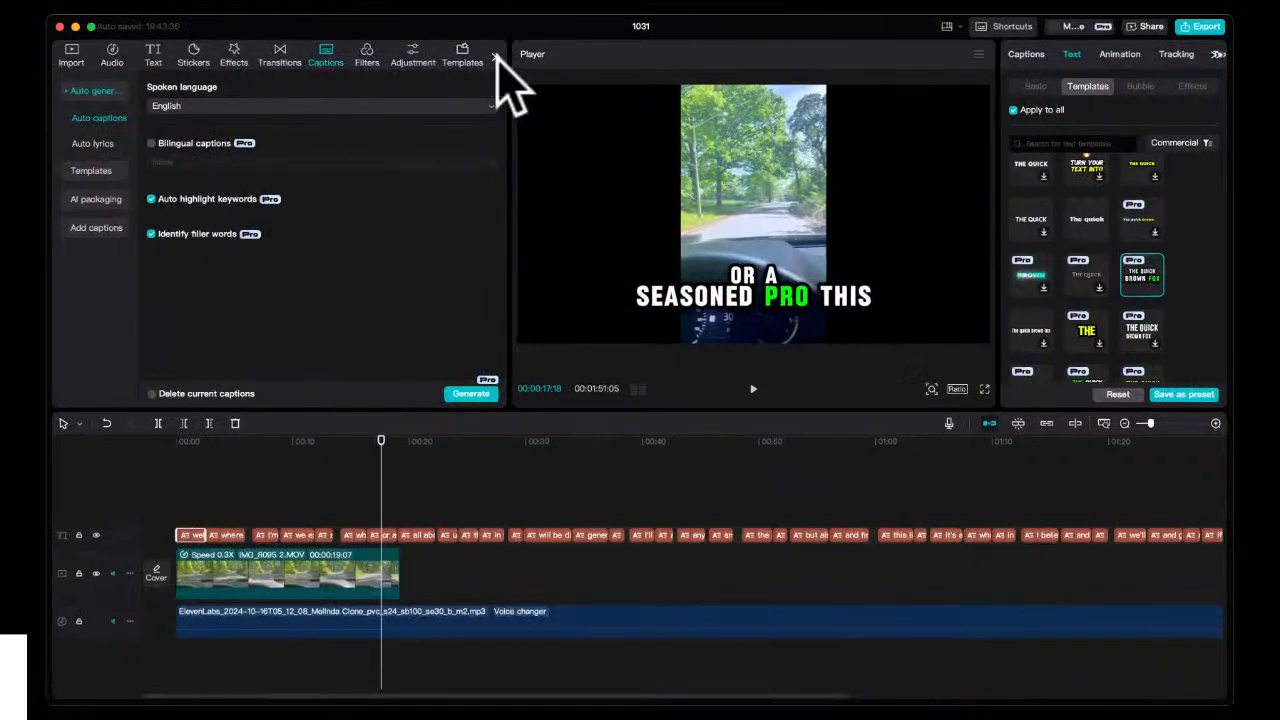
pyautogui.click(177, 444)
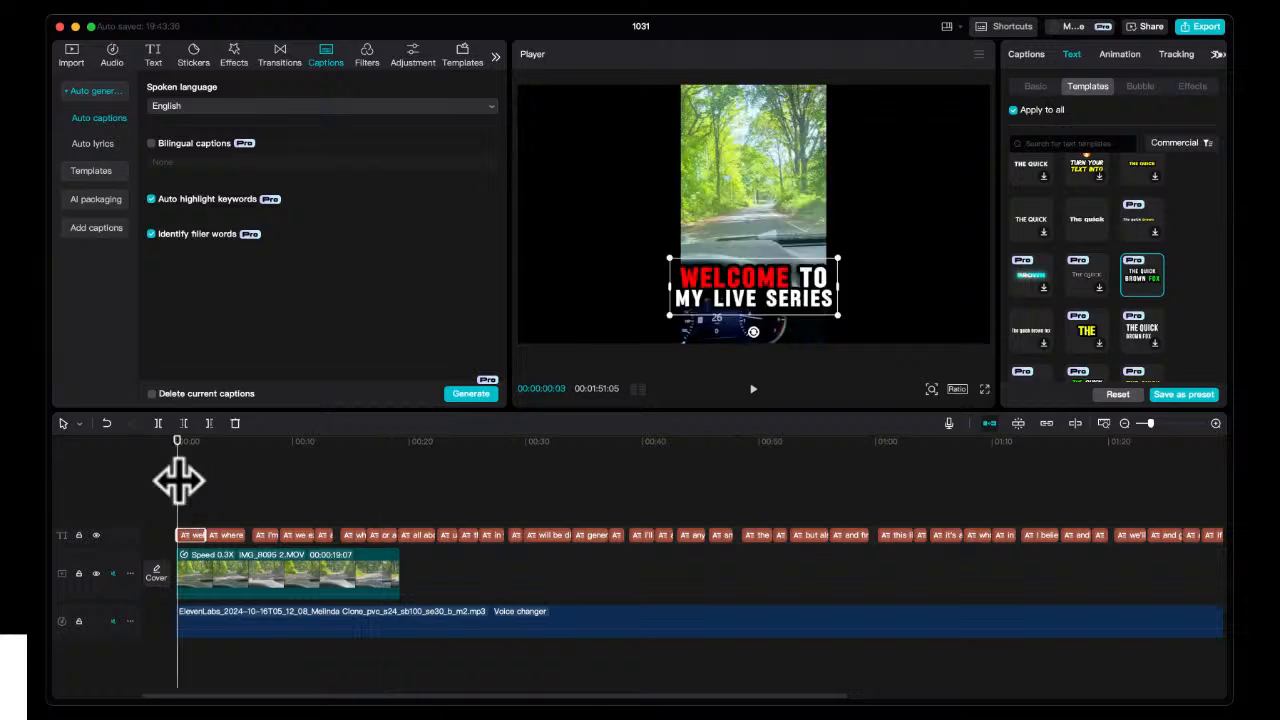
# - Open the video template library and filter the templates to landscape orientation
pyautogui.click(462, 58)
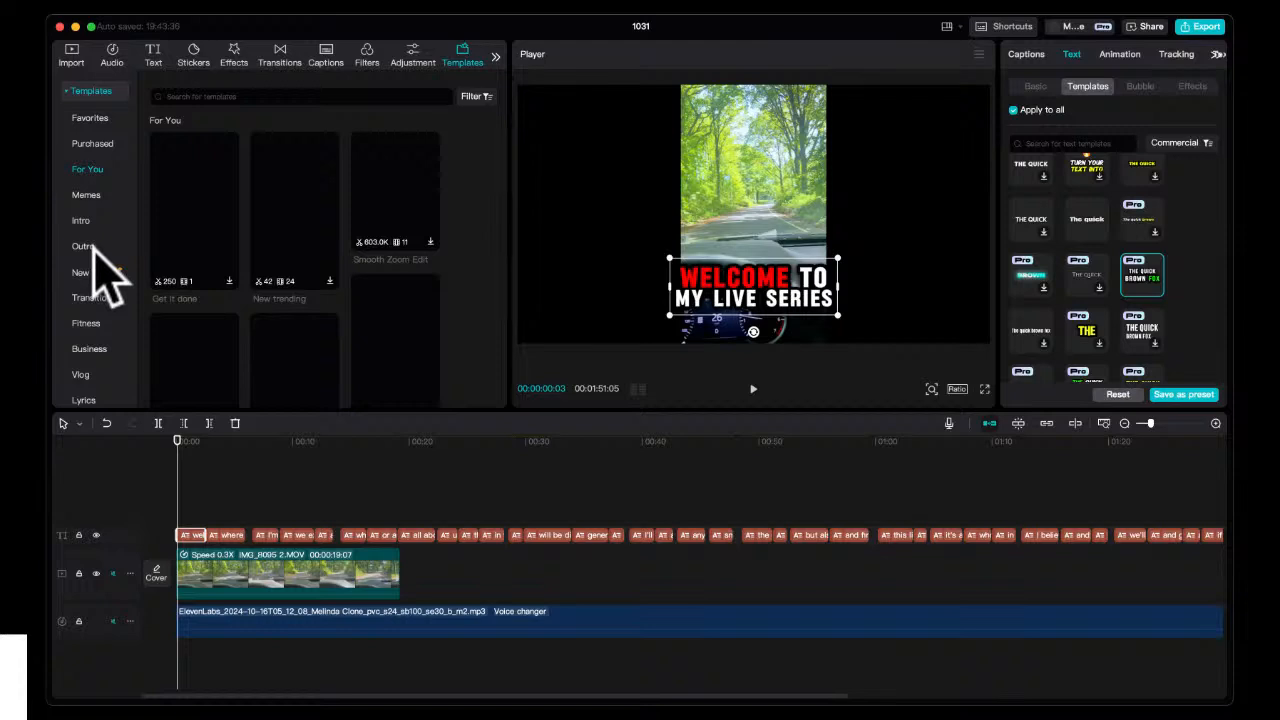
pyautogui.click(474, 97)
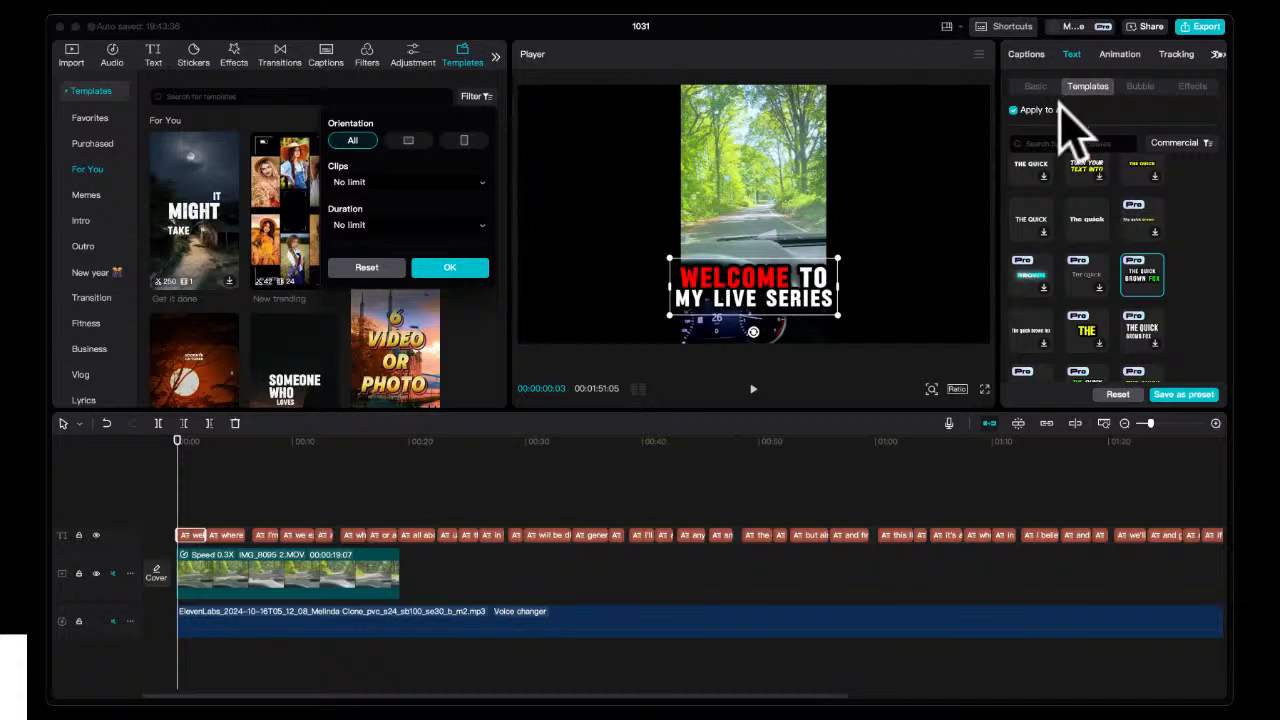
pyautogui.click(410, 140)
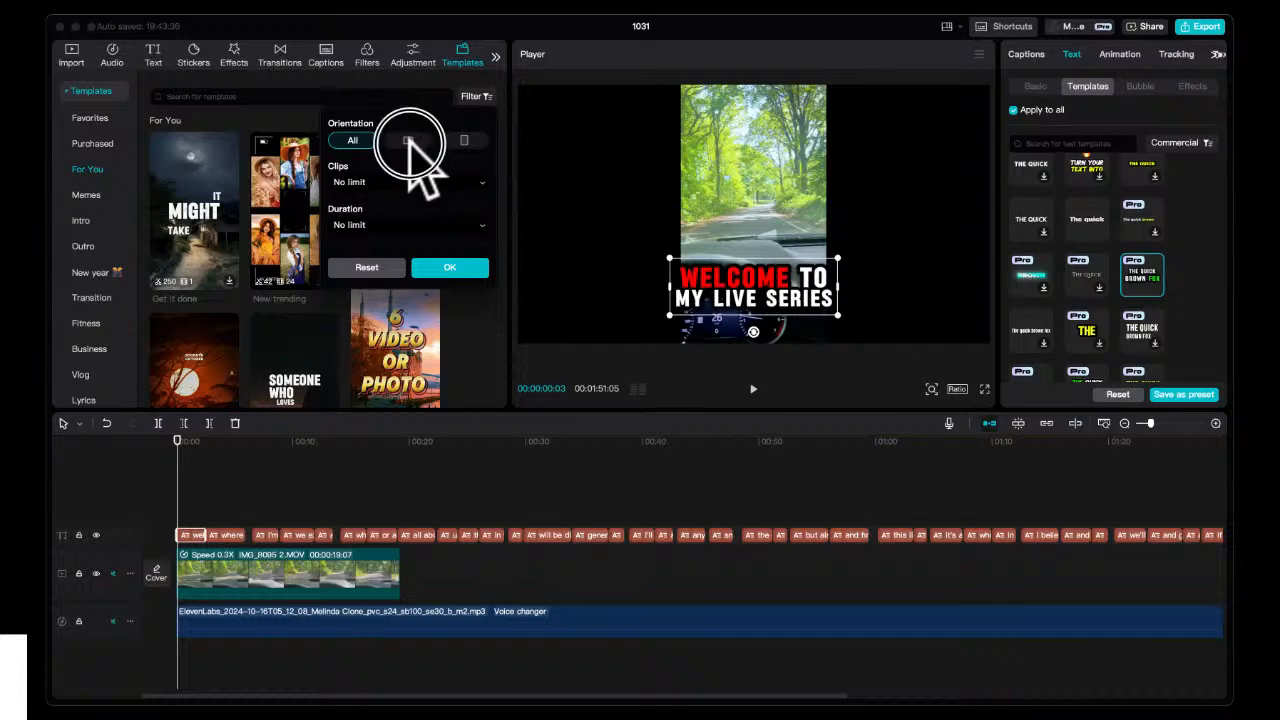
pyautogui.click(474, 140)
pyautogui.click(418, 140)
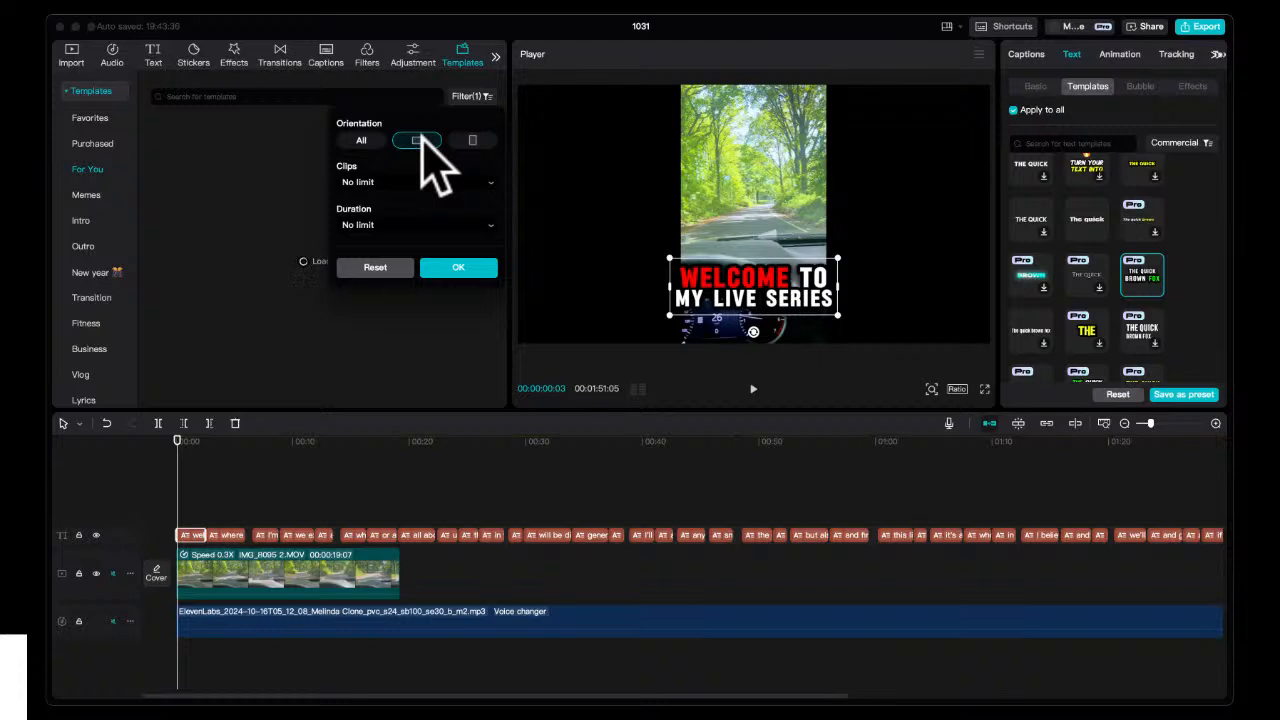
pyautogui.click(458, 268)
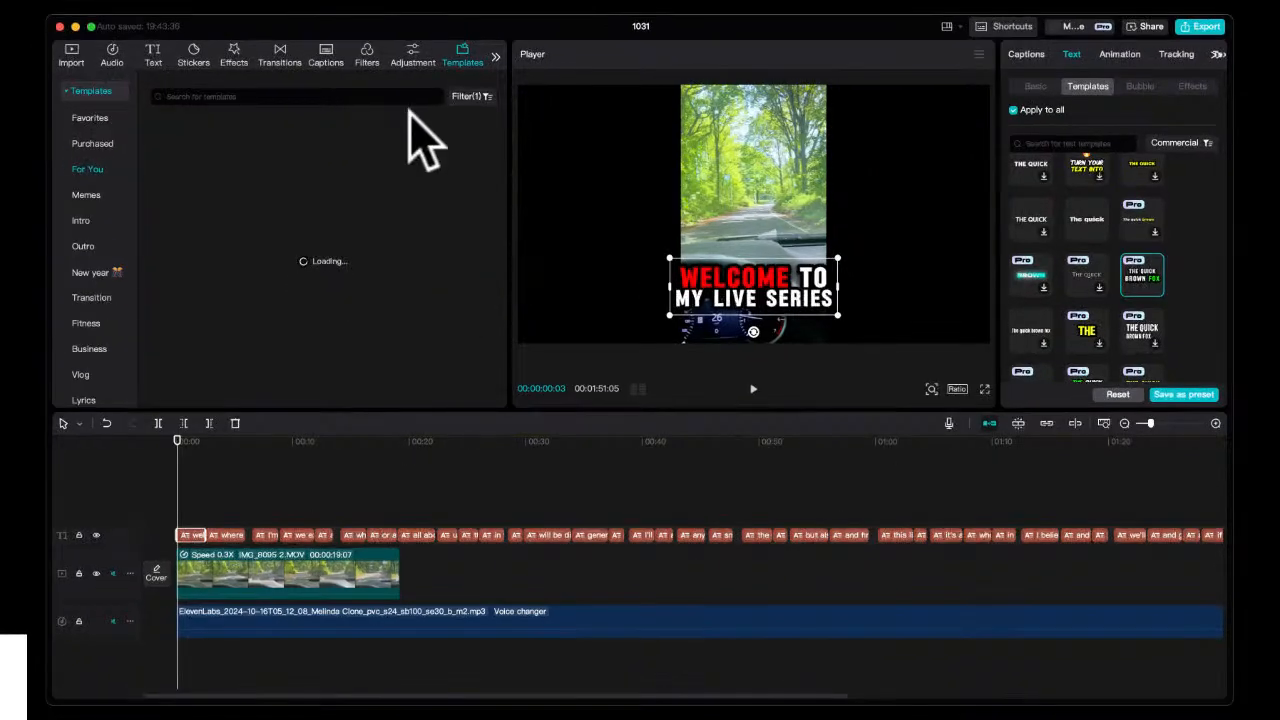
# - Browse the landscape templates in the Intro category
pyautogui.click(86, 225)
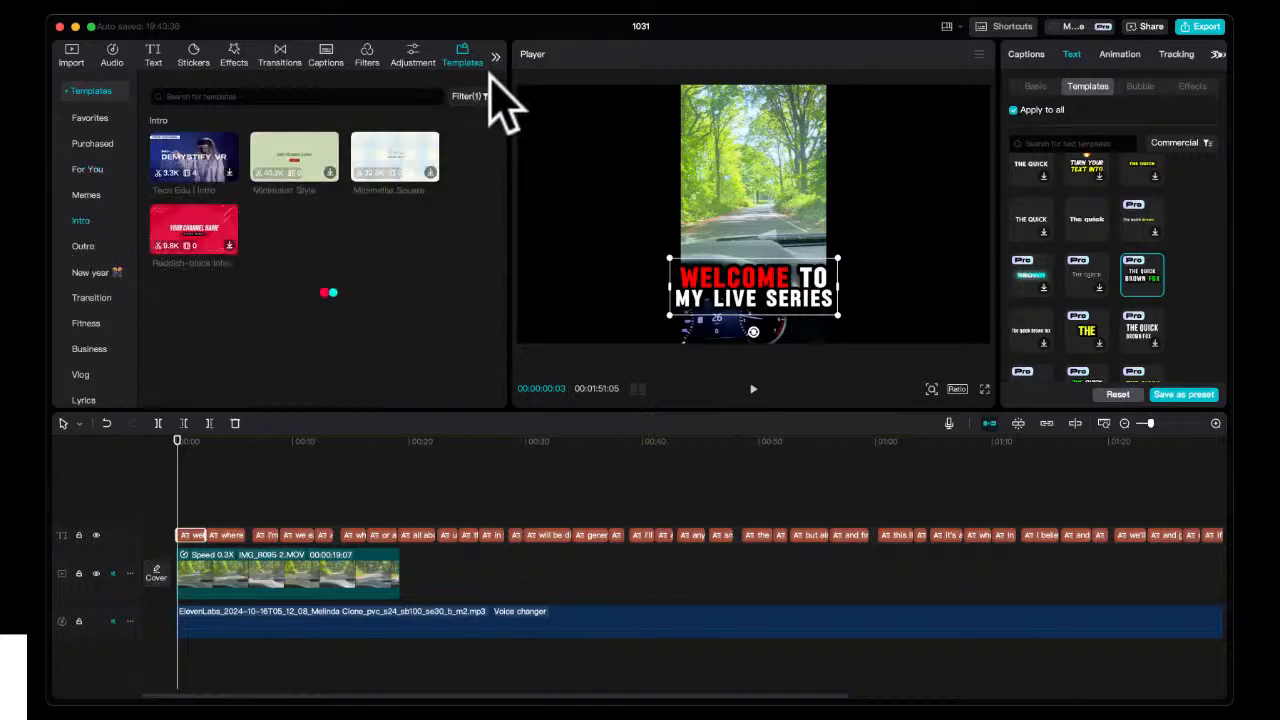
pyautogui.scroll(-3, 290, 280)
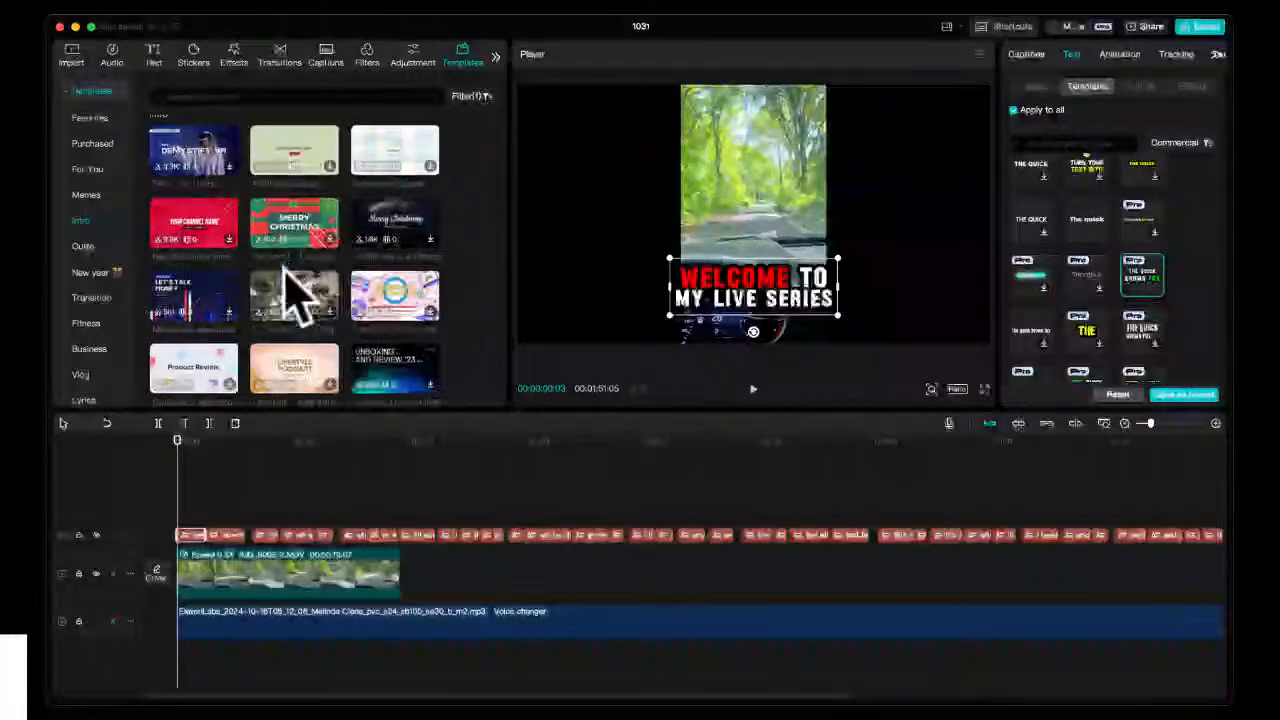
# - Look further through the Intro templates and search the template library for "pink"
pyautogui.scroll(-10, 286, 266)
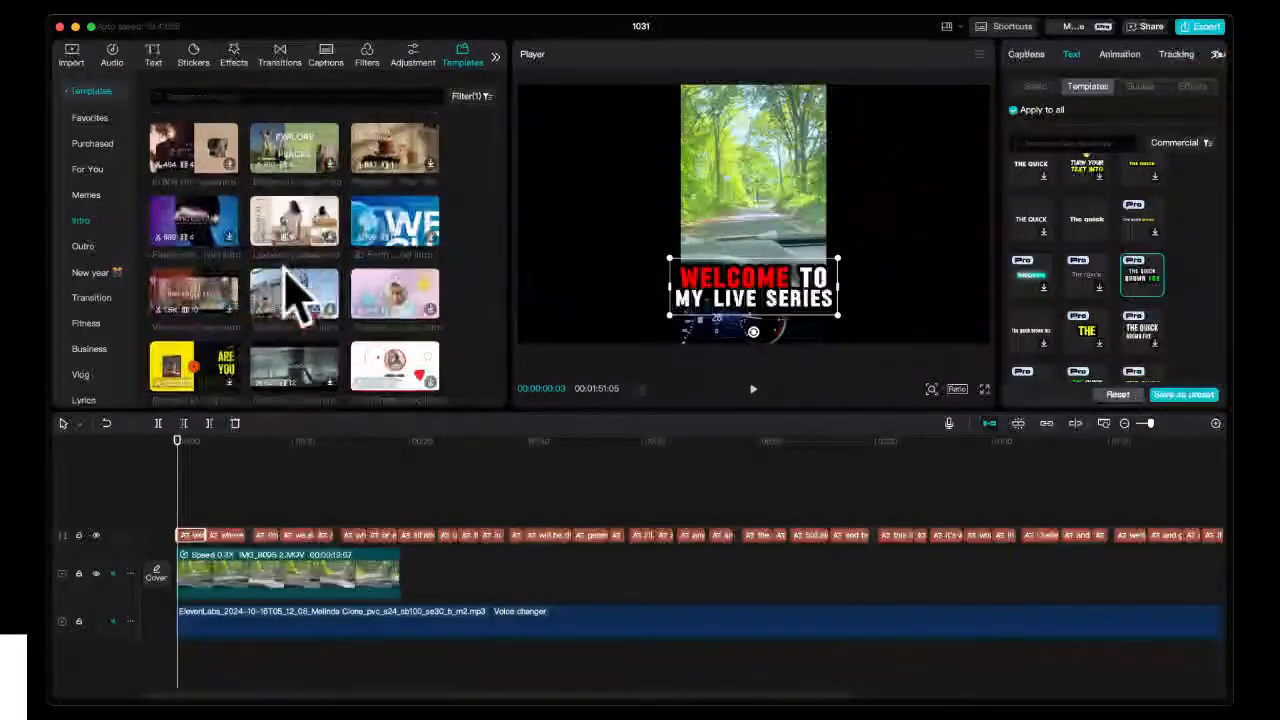
pyautogui.scroll(-2, 290, 285)
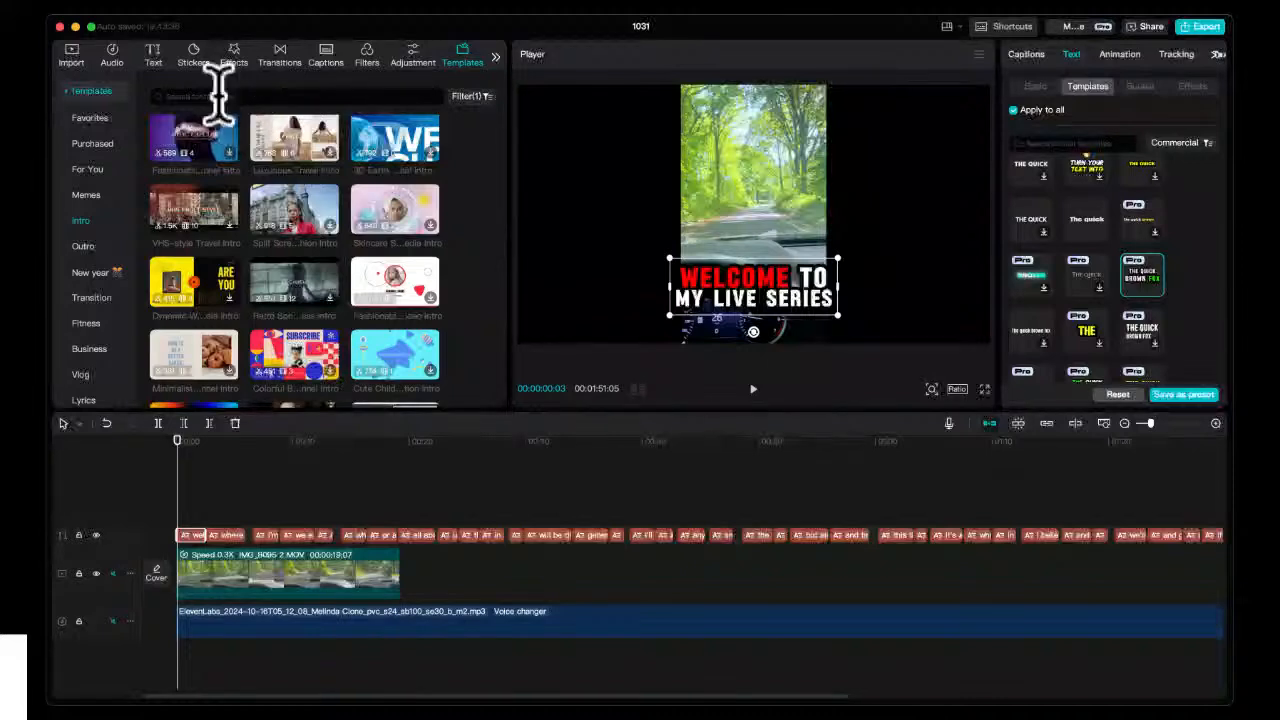
pyautogui.click(265, 95)
pyautogui.write('pink')
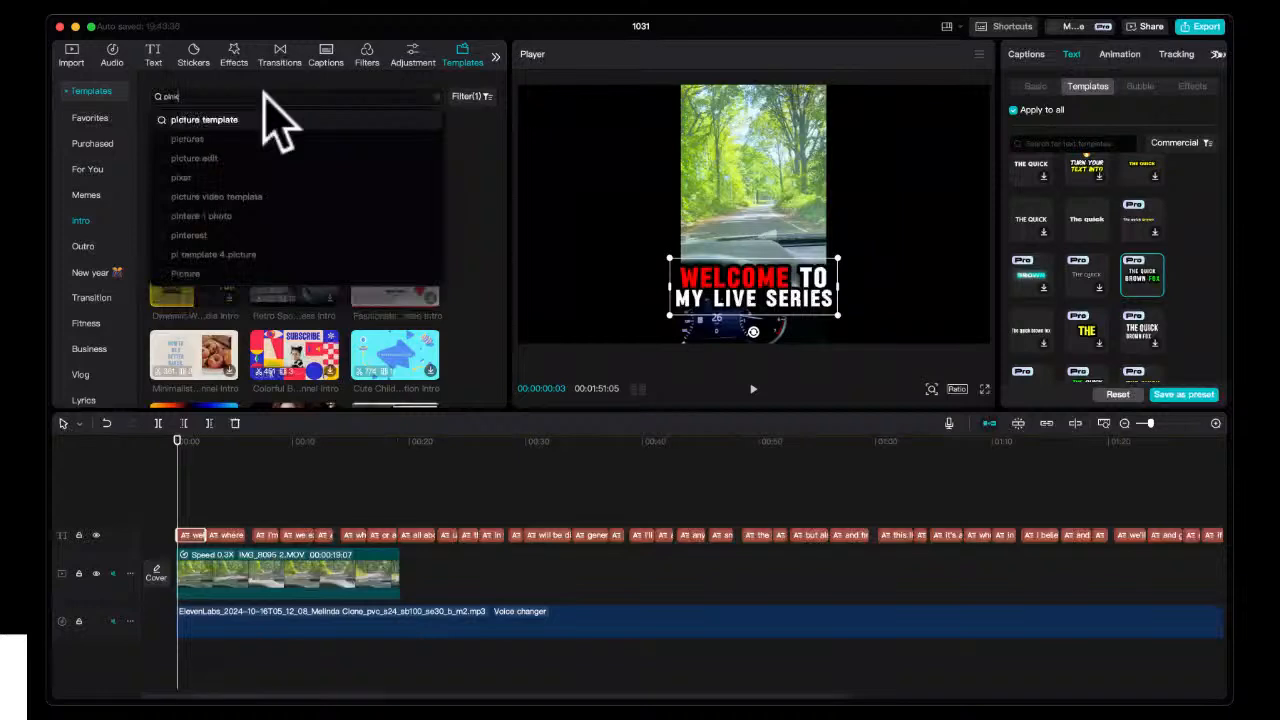
pyautogui.press('Return')
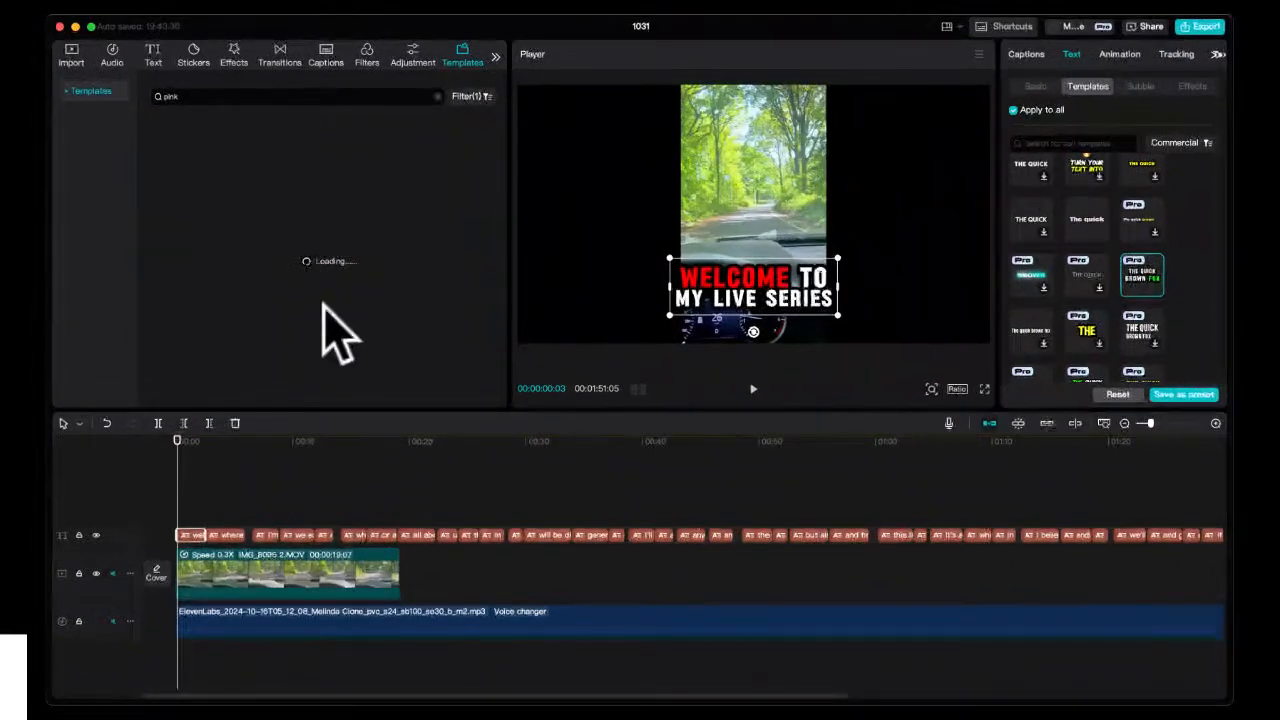
# - Return to the Intro category, preview the pastel skincare intro, and add an Intro template at the timeline's start before the driving clip
pyautogui.click(70, 91)
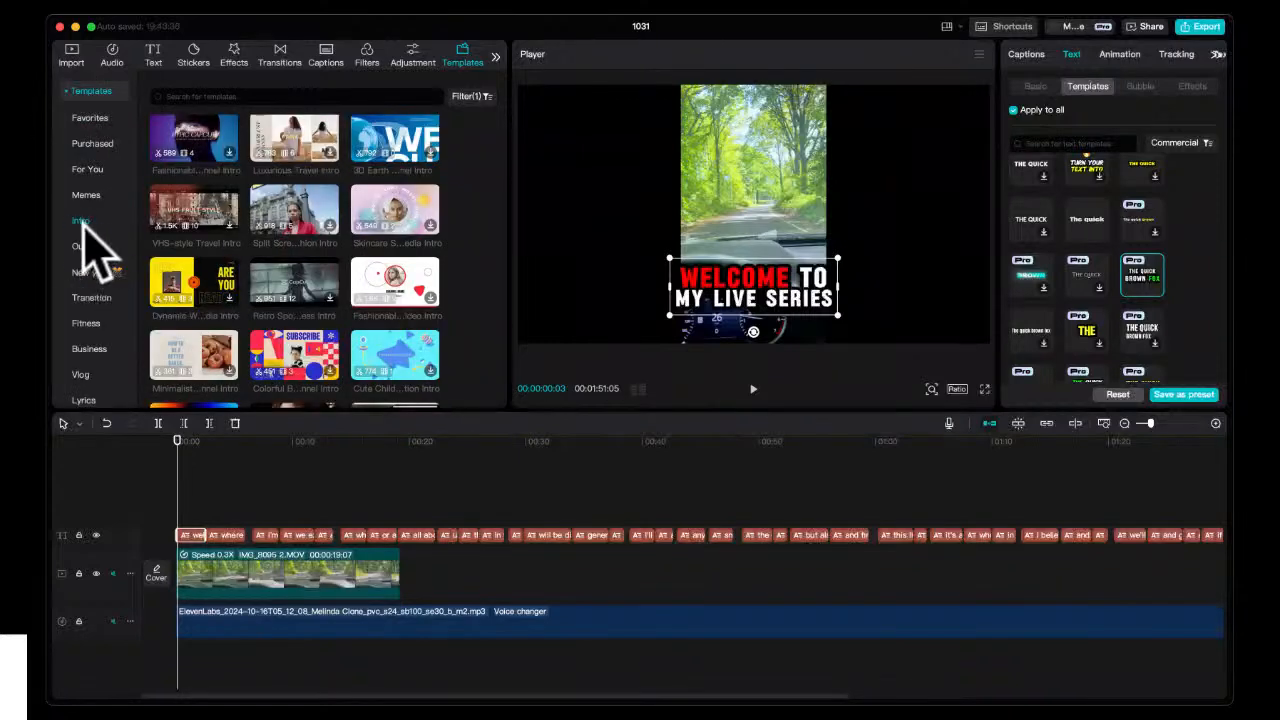
pyautogui.scroll(2, 251, 228)
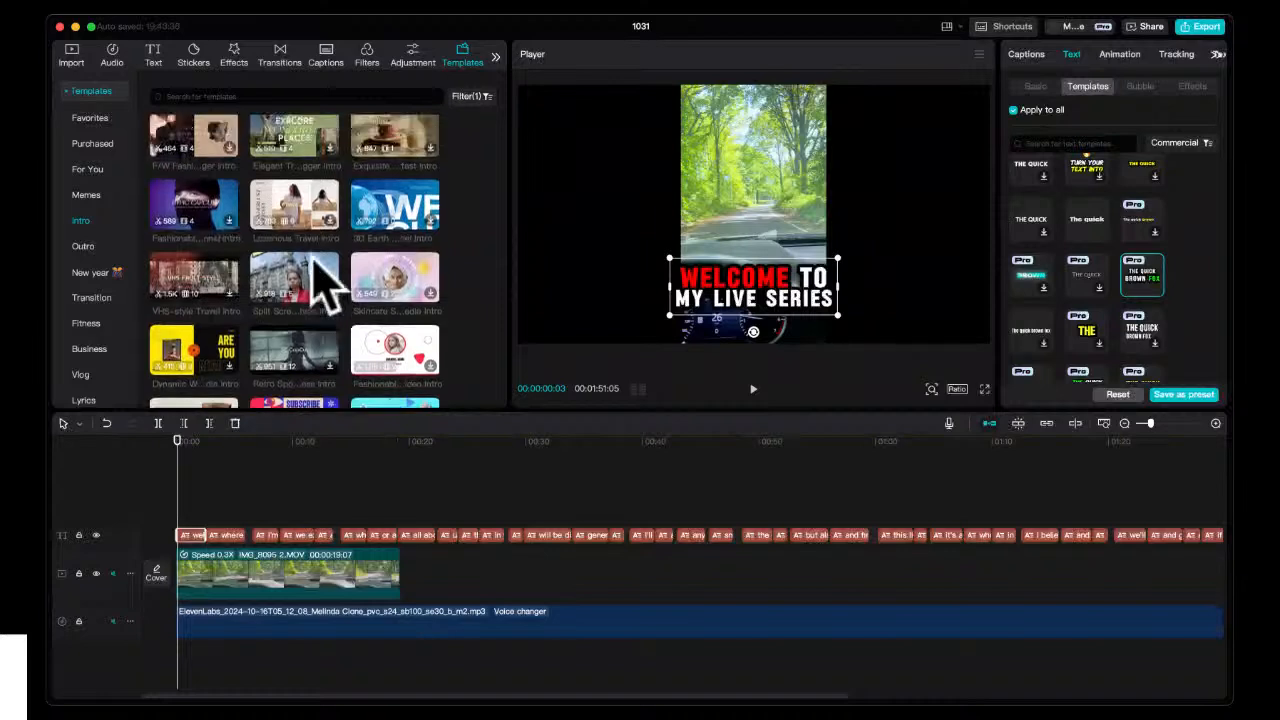
pyautogui.click(389, 274)
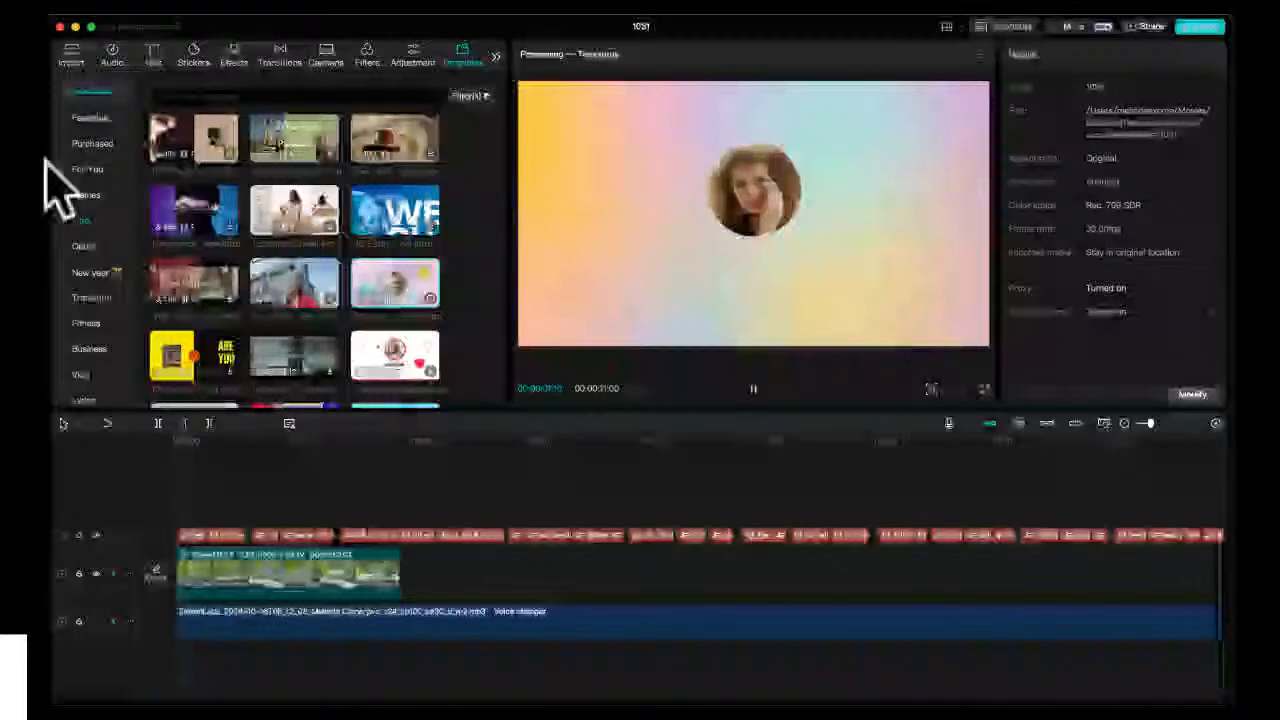
pyautogui.click(200, 193)
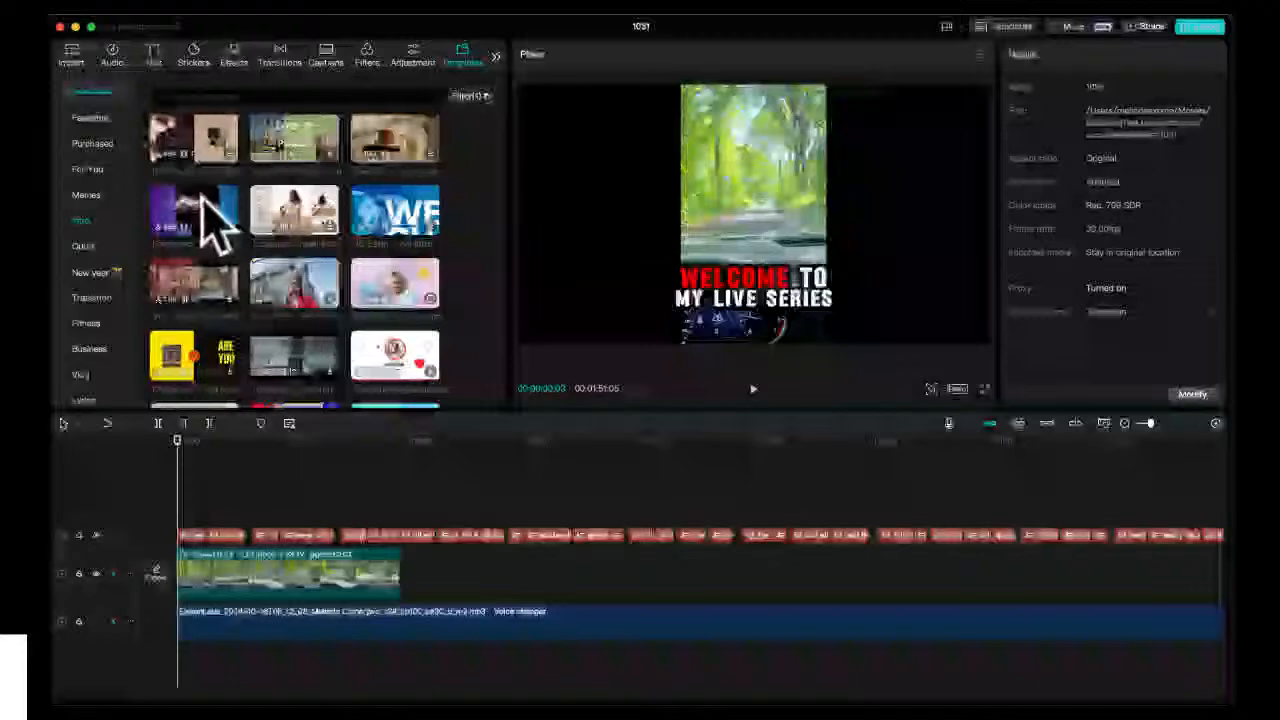
pyautogui.click(195, 223)
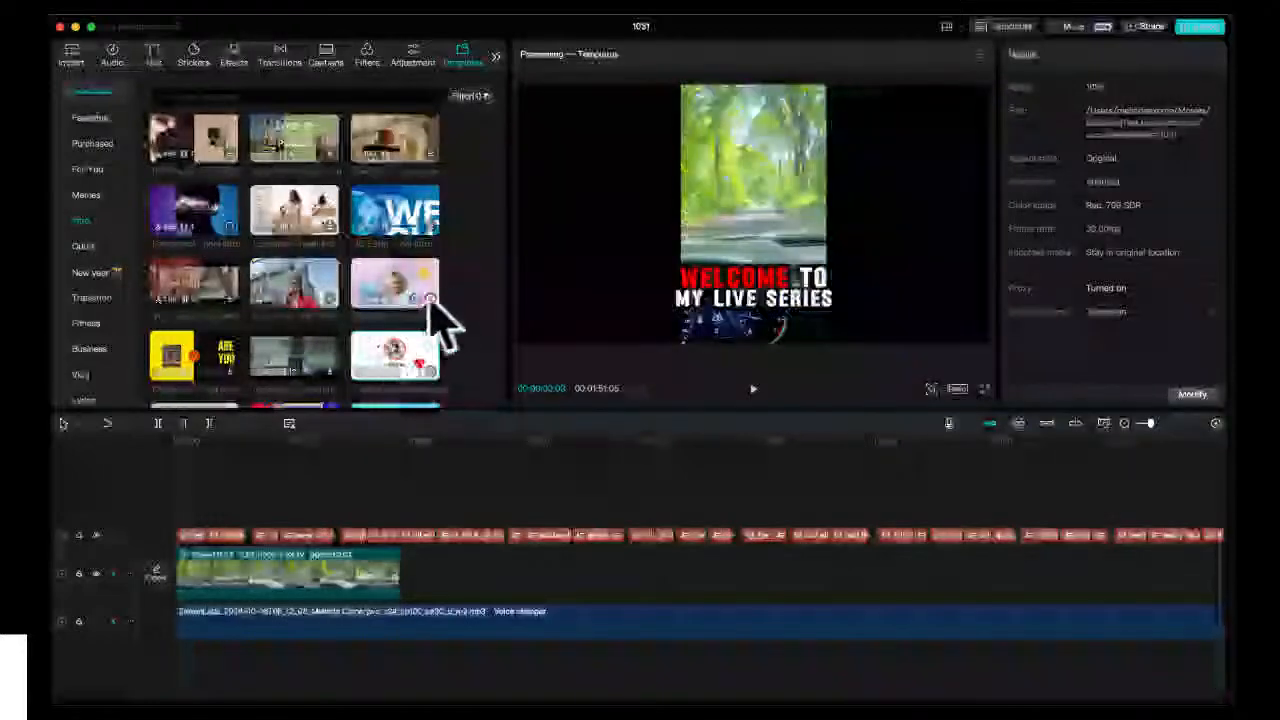
pyautogui.moveTo(430, 345); pyautogui.dragTo(175, 594)
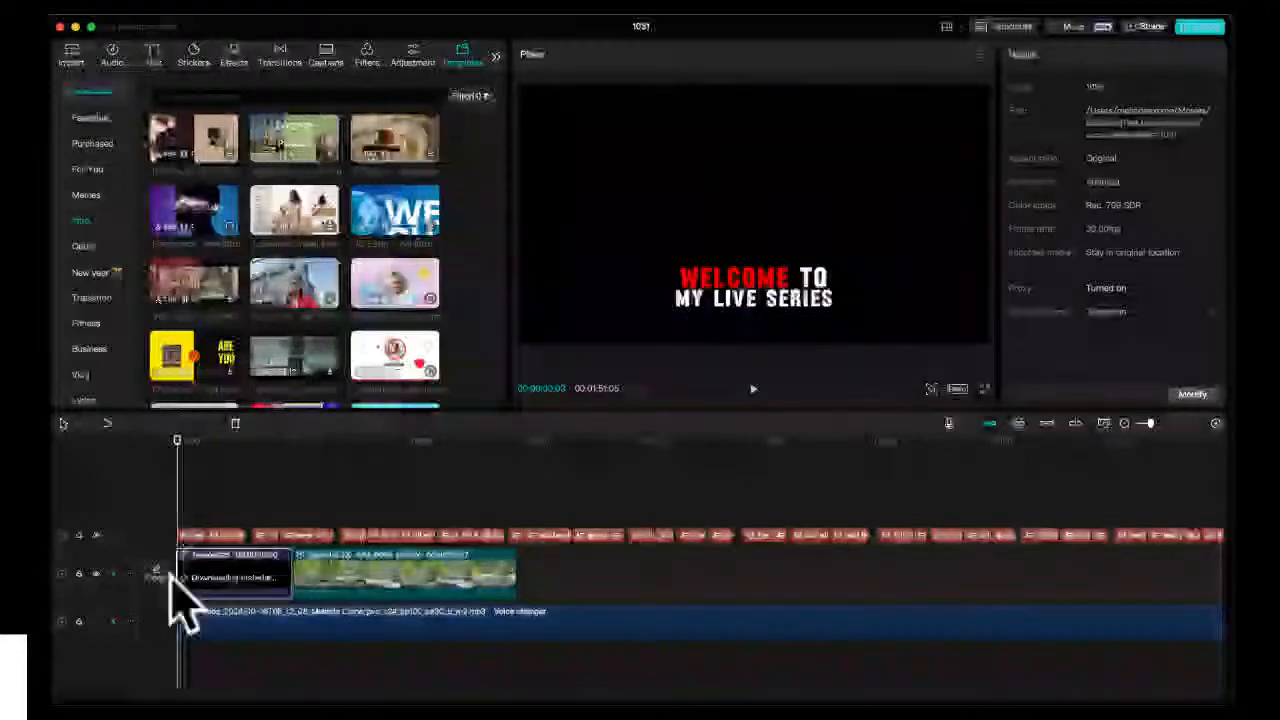
# - Shift the driving clip and the earlier captions later on upper tracks, keeping the Intro template at the timeline's start
pyautogui.click(190, 558)
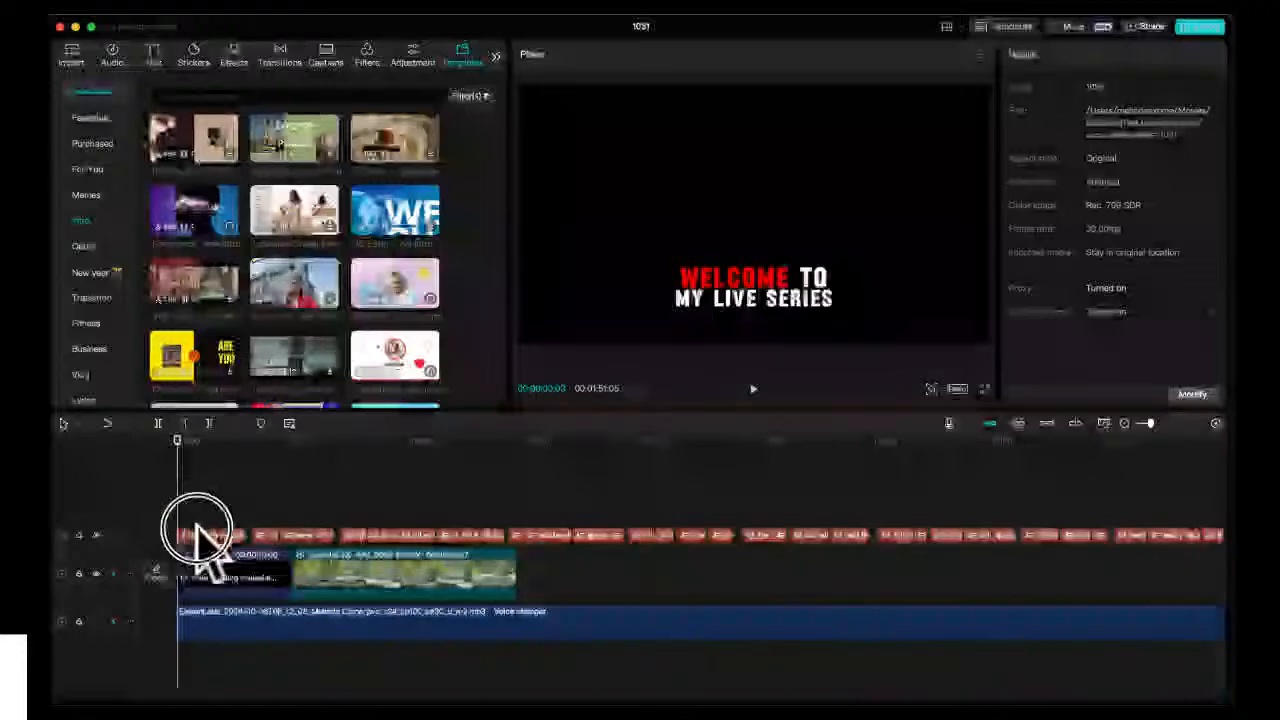
pyautogui.click(196, 534)
pyautogui.moveTo(602, 552); pyautogui.dragTo(610, 558)
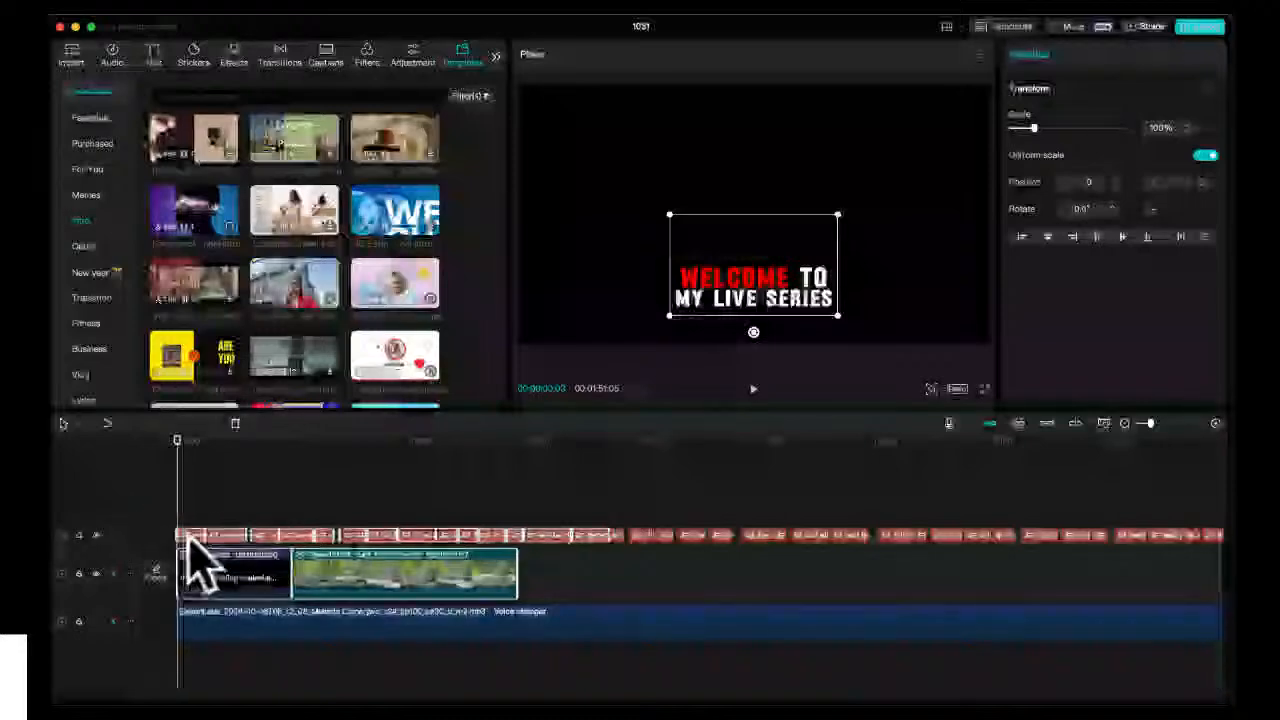
pyautogui.moveTo(191, 557); pyautogui.dragTo(370, 547)
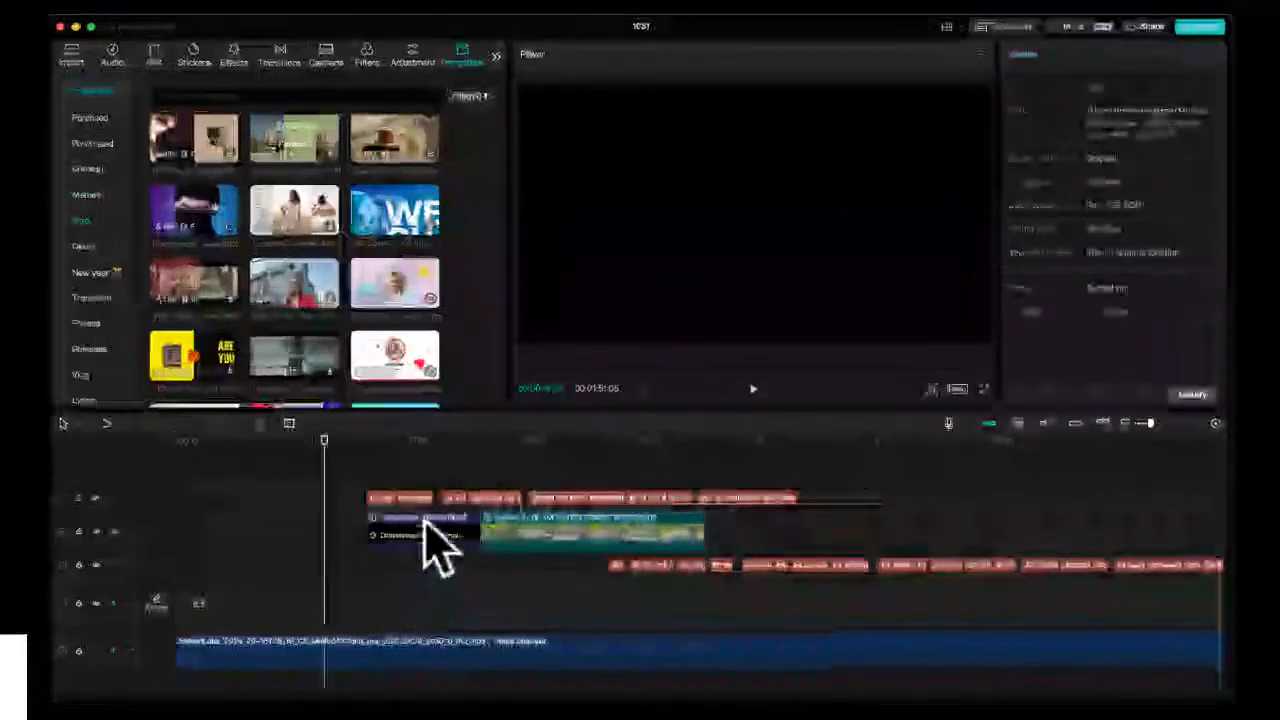
pyautogui.click(427, 537)
pyautogui.moveTo(436, 544); pyautogui.dragTo(255, 542)
# - Play the Intro template on the timeline from near its start
pyautogui.click(202, 456)
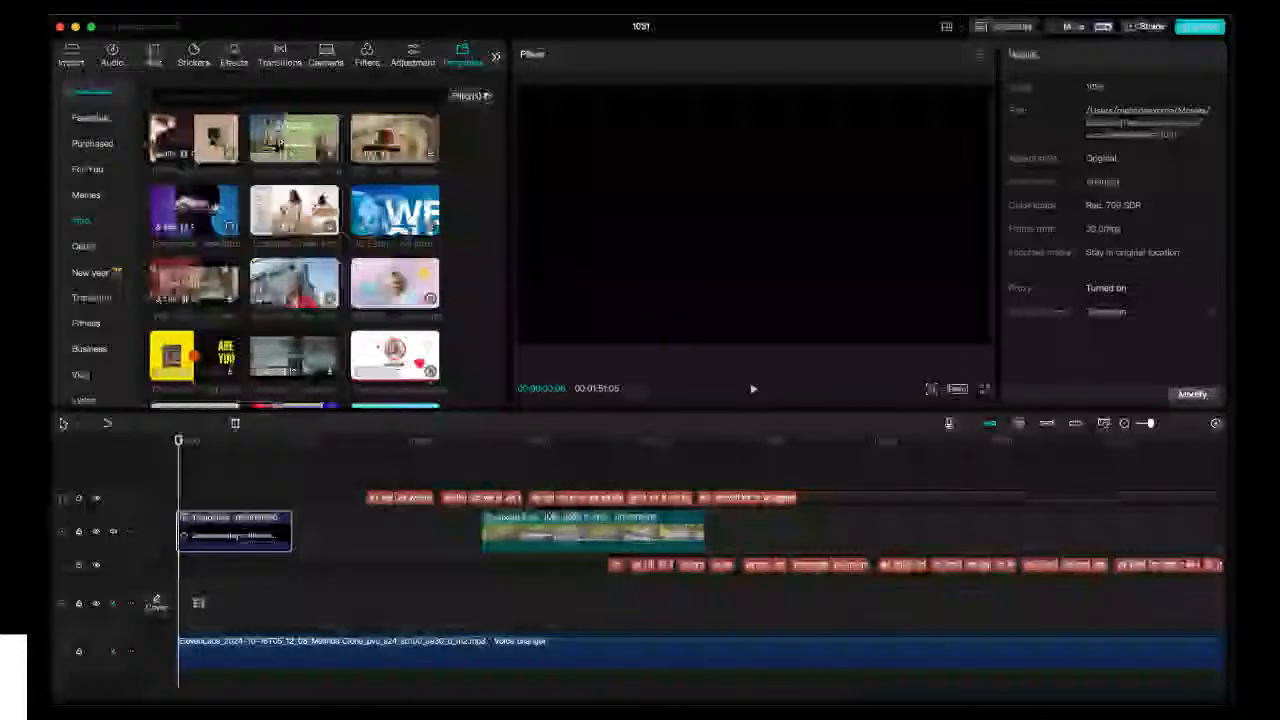
pyautogui.click(203, 462)
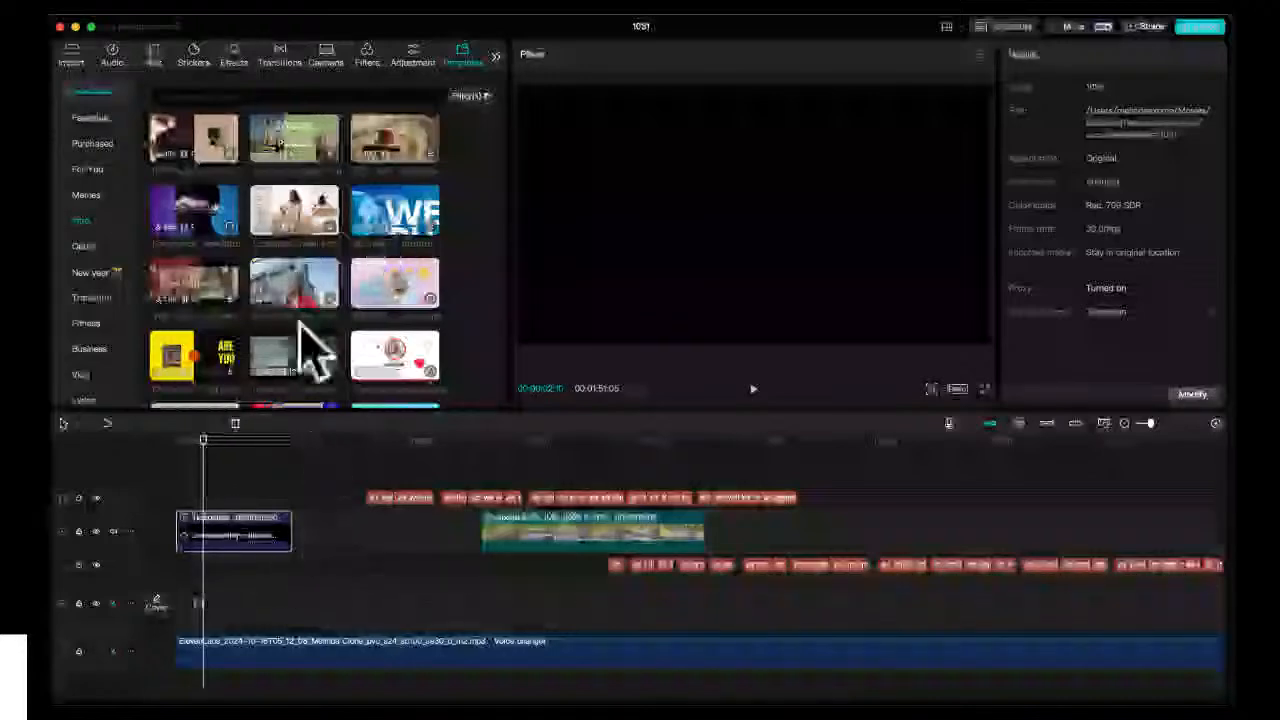
pyautogui.press('space')
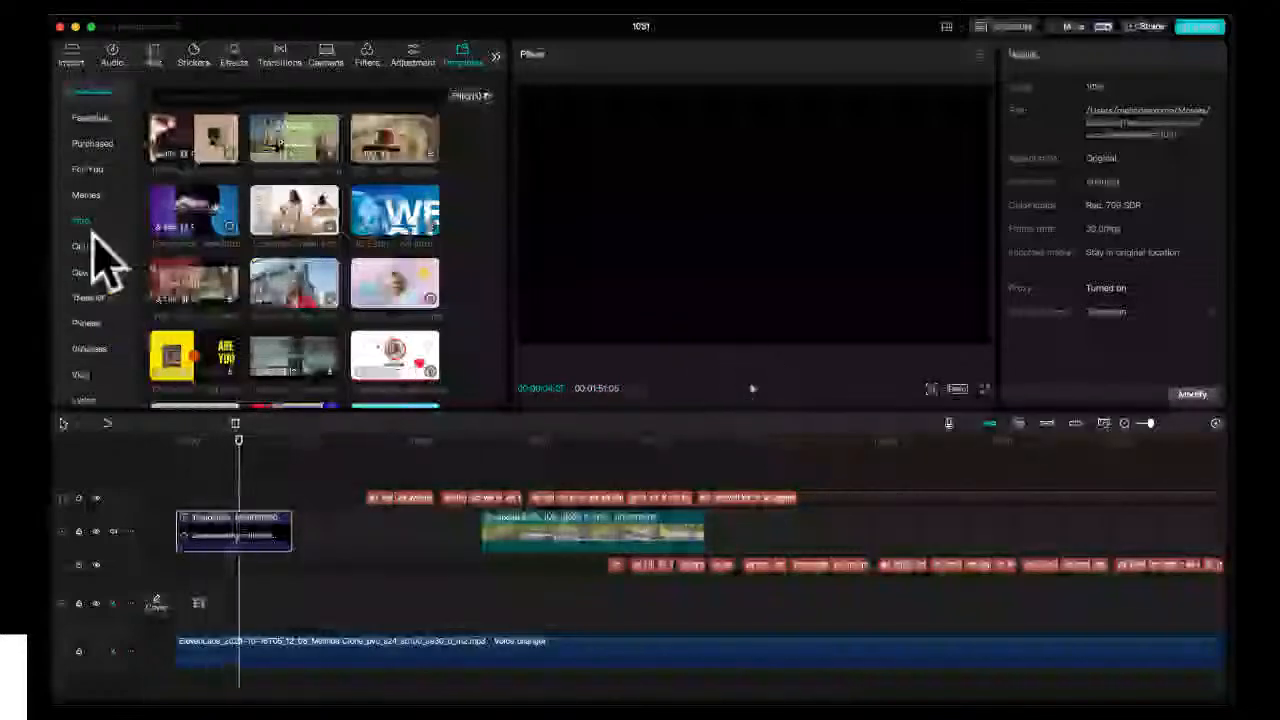
# - Browse the templates in the Vlog category
pyautogui.scroll(-1, 88, 262)
pyautogui.scroll(-3, 84, 238)
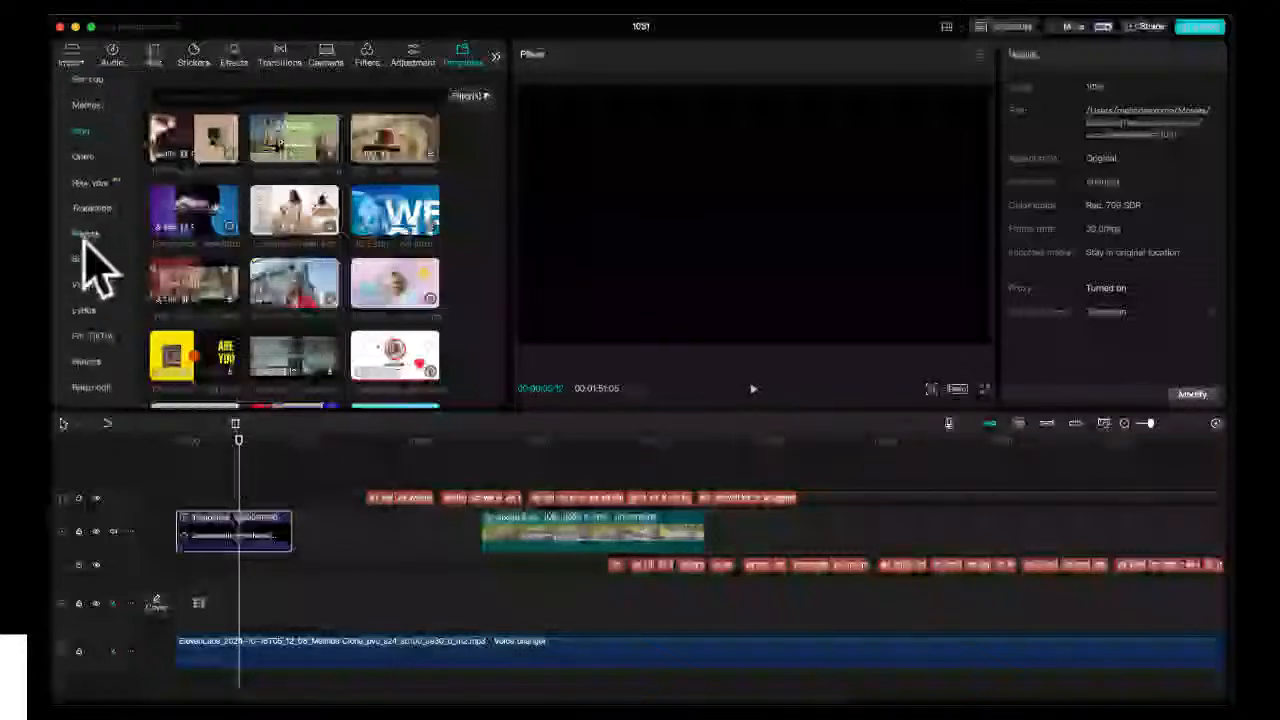
pyautogui.click(80, 285)
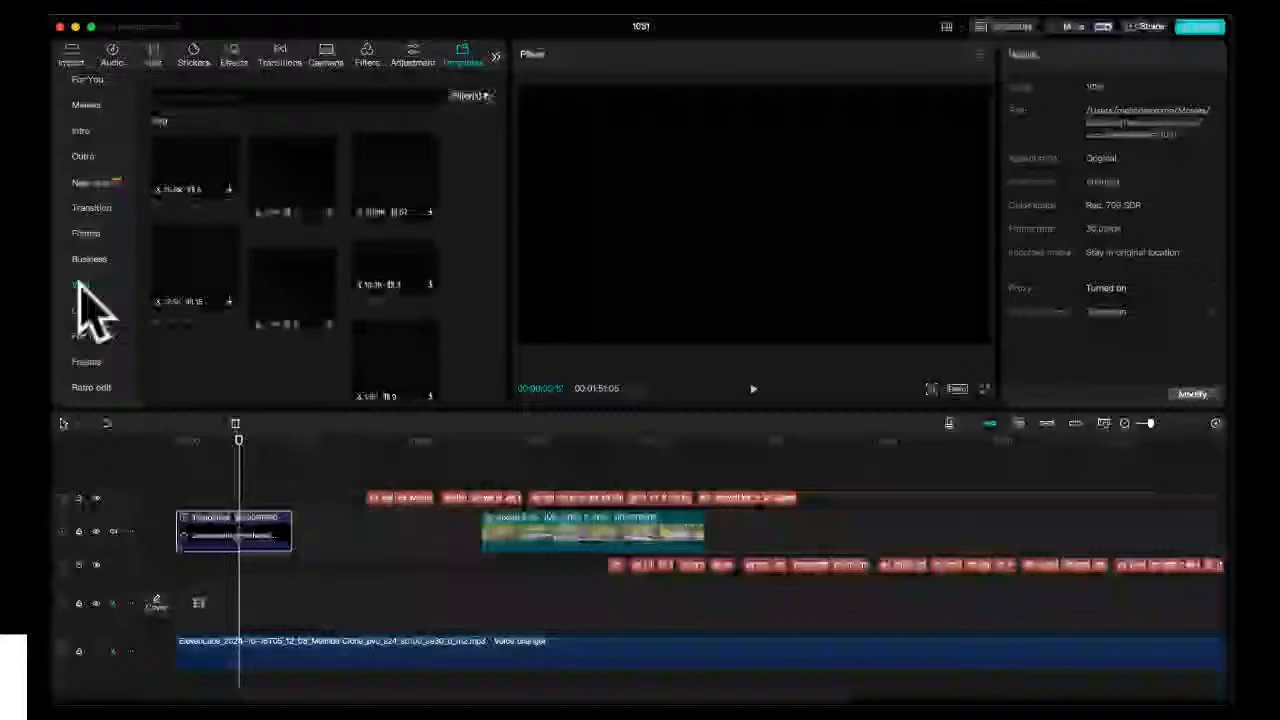
pyautogui.scroll(4, 95, 140)
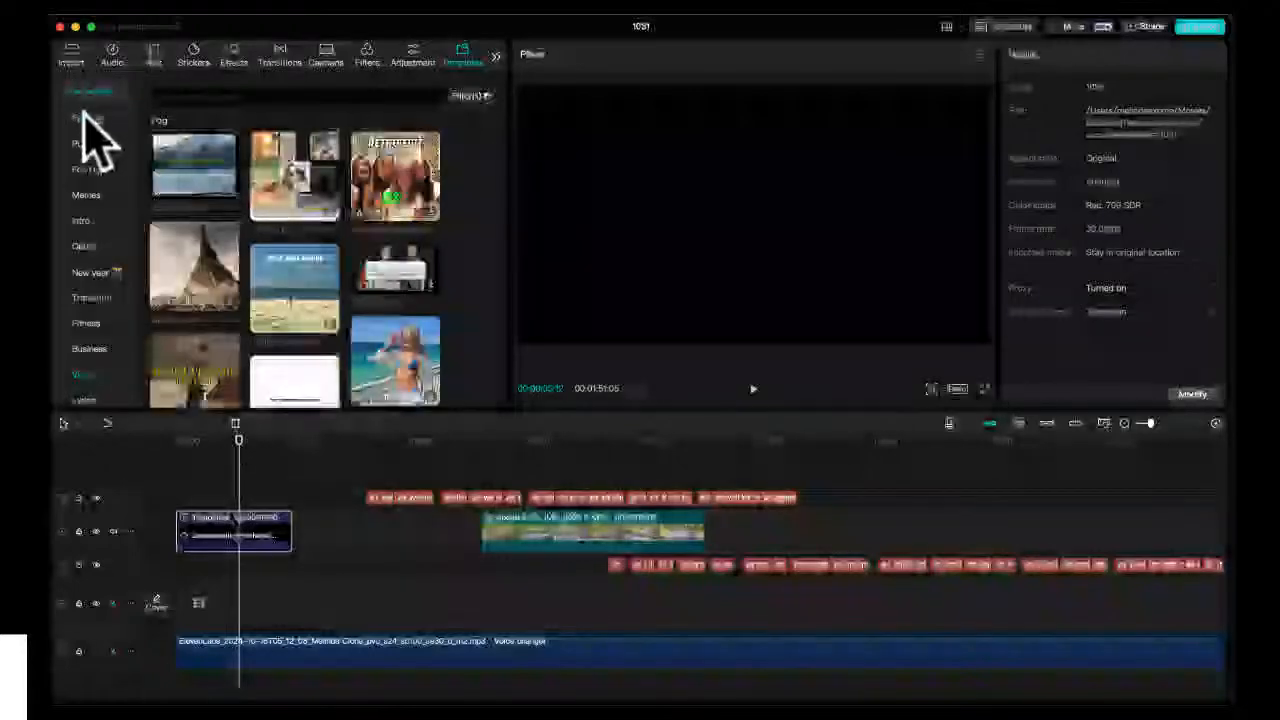
# - Open the purchased templates and add the outdoor photo collage template to the start of the main track
pyautogui.click(85, 117)
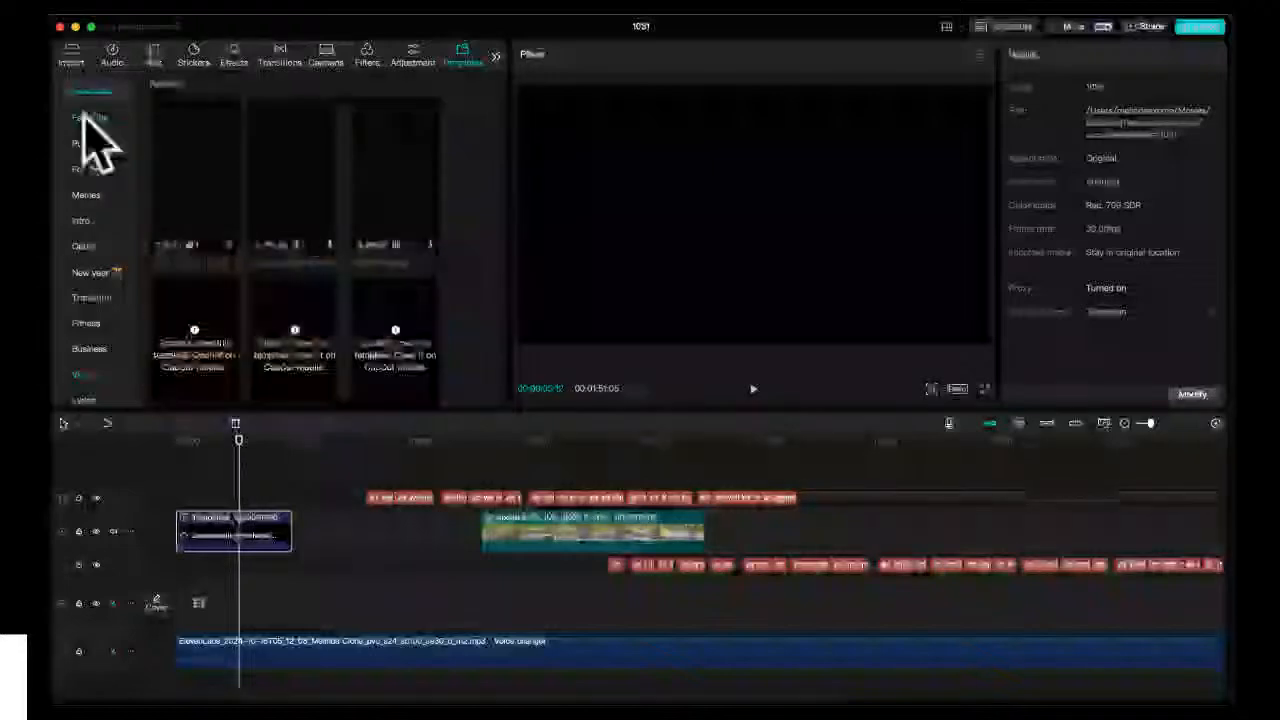
pyautogui.click(90, 118)
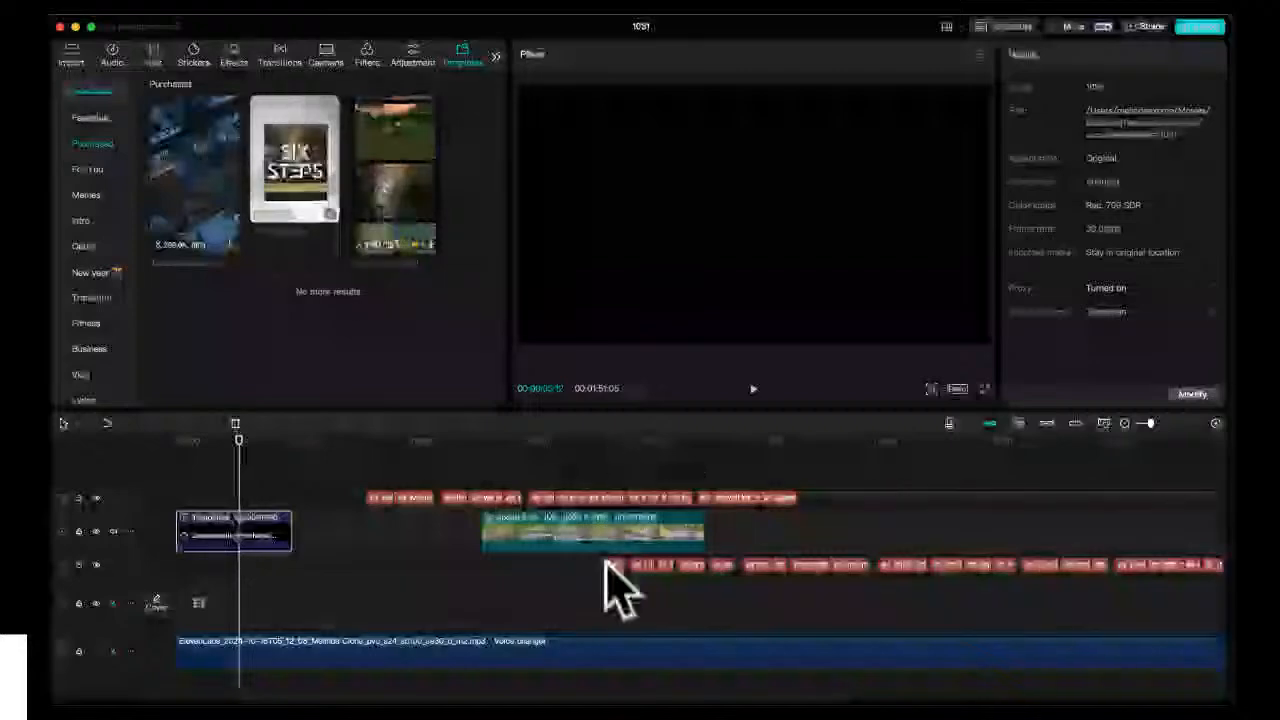
pyautogui.scroll(-2, 606, 563)
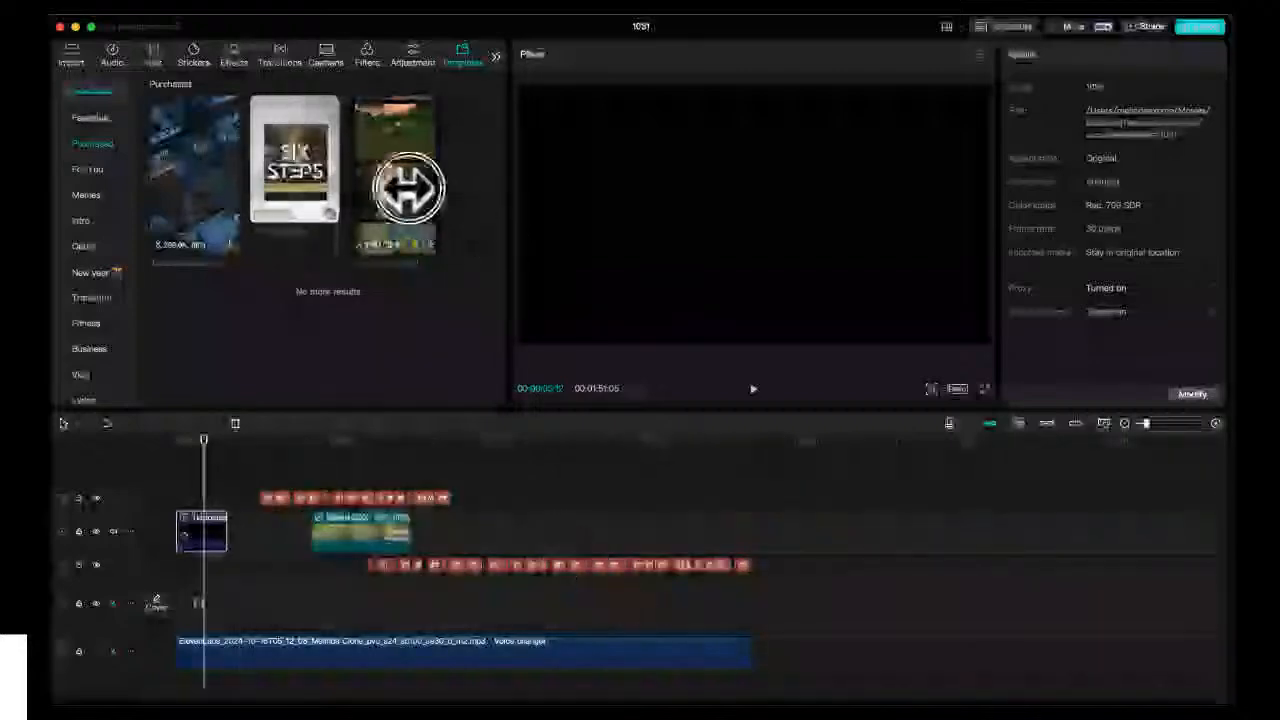
pyautogui.click(703, 468)
pyautogui.moveTo(703, 468); pyautogui.dragTo(771, 609)
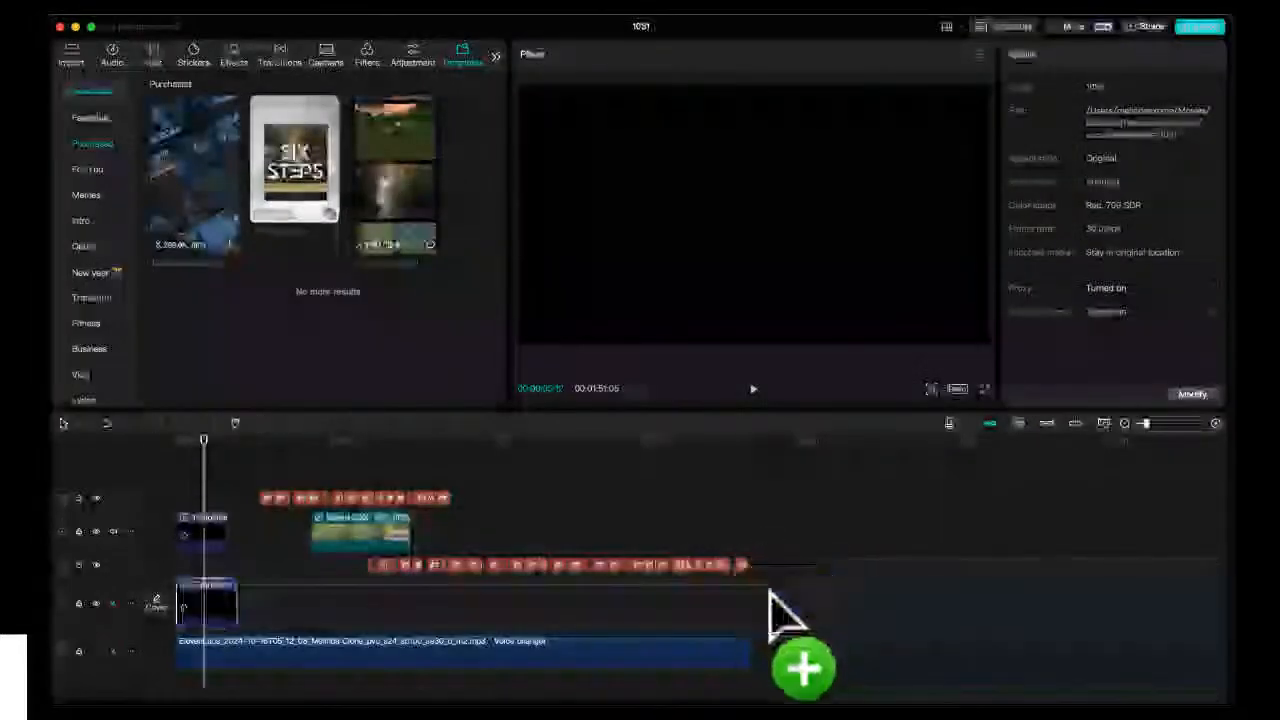
# - Delete the Intro template, all captions, the driving clip and the audio, keeping only the purchased template on the timeline
pyautogui.click(223, 541)
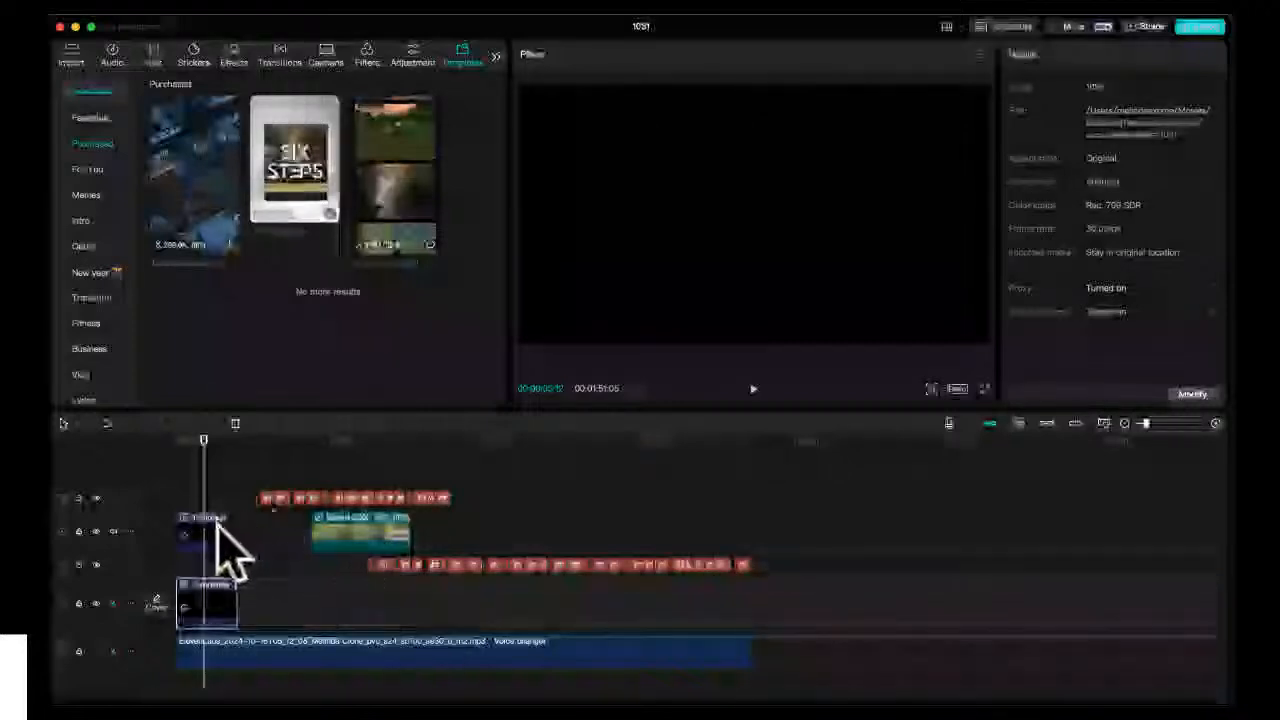
pyautogui.press('Delete')
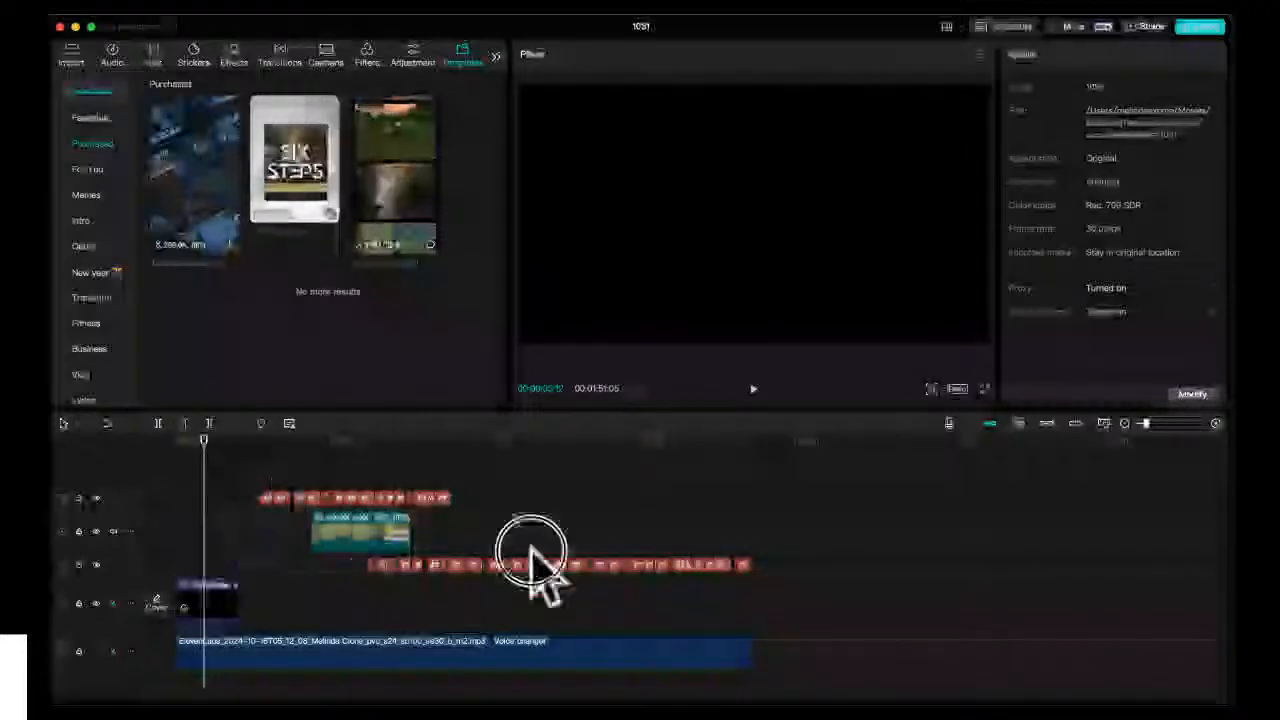
pyautogui.moveTo(728, 584); pyautogui.dragTo(757, 577)
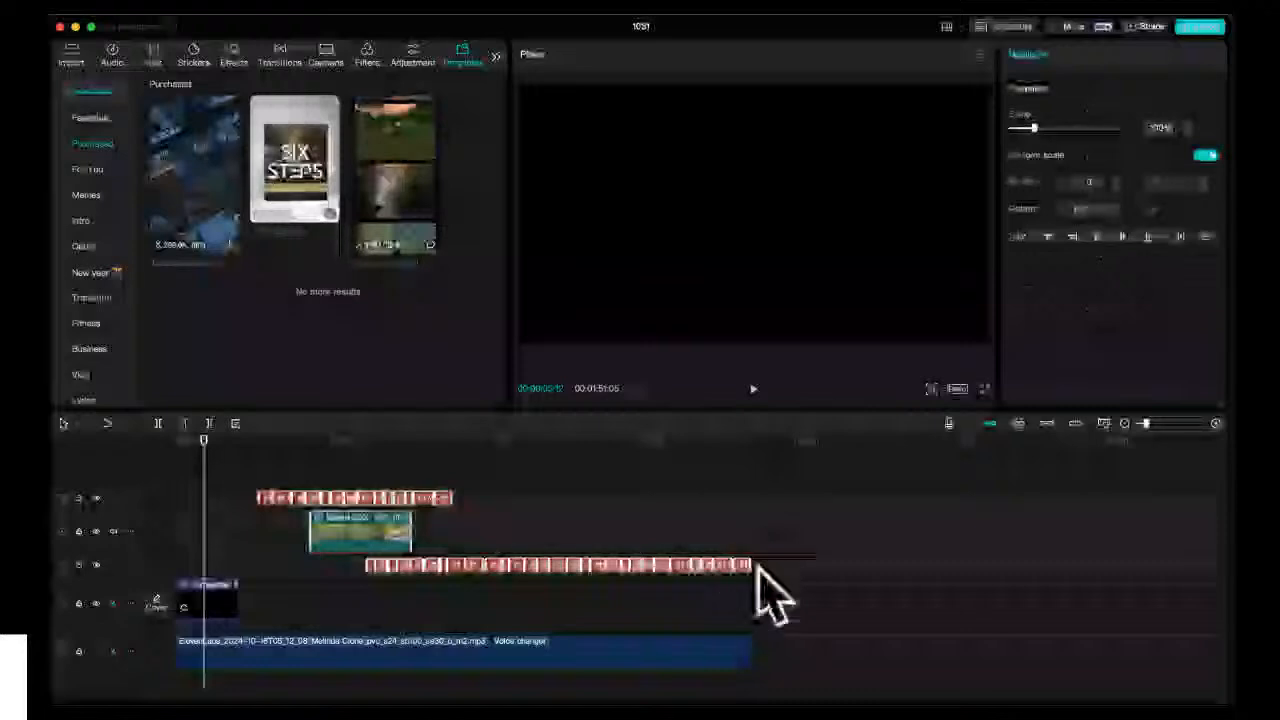
pyautogui.press('Delete')
pyautogui.click(622, 625)
pyautogui.press('Delete')
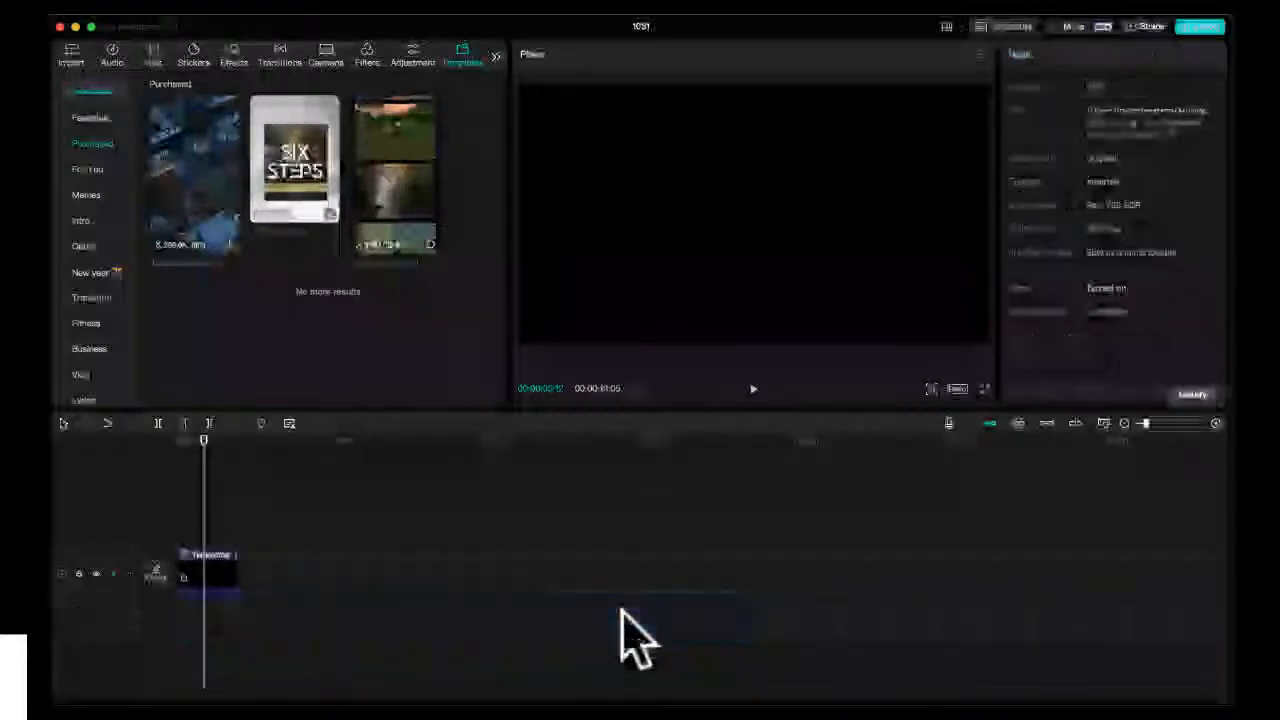
# - Play the purchased template on the timeline to preview it
pyautogui.press('super+equal')
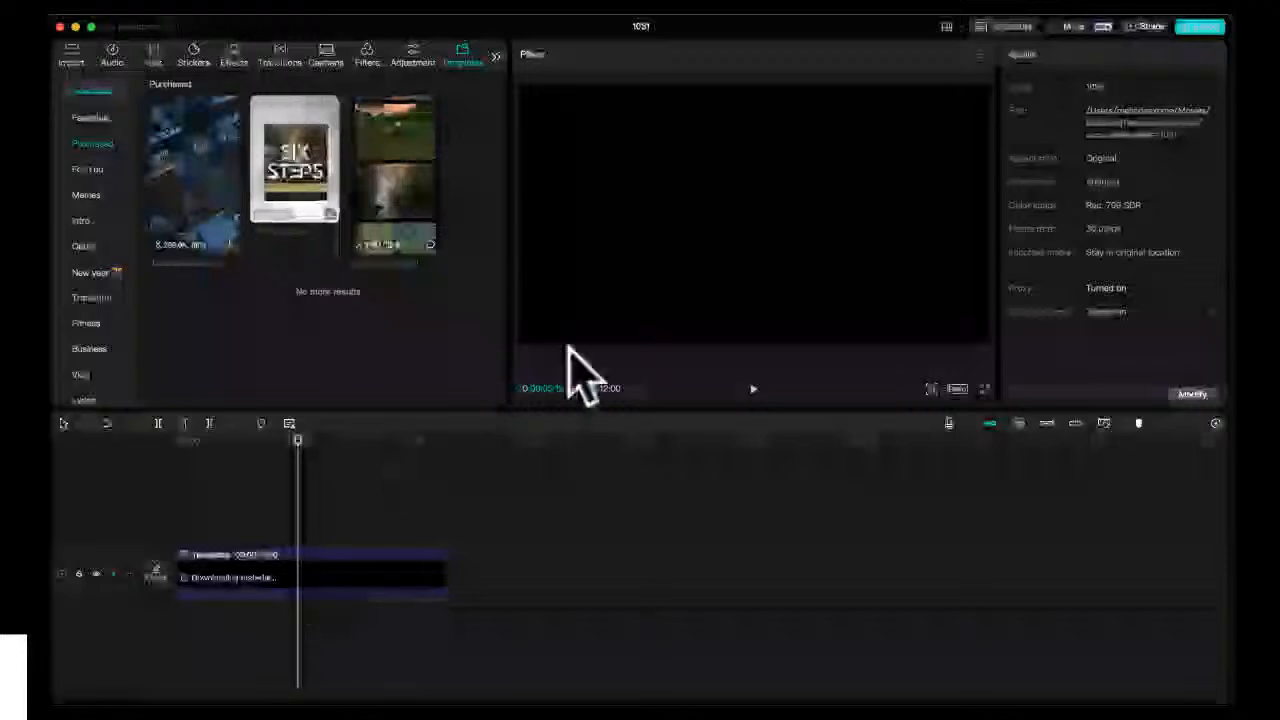
pyautogui.click(752, 388)
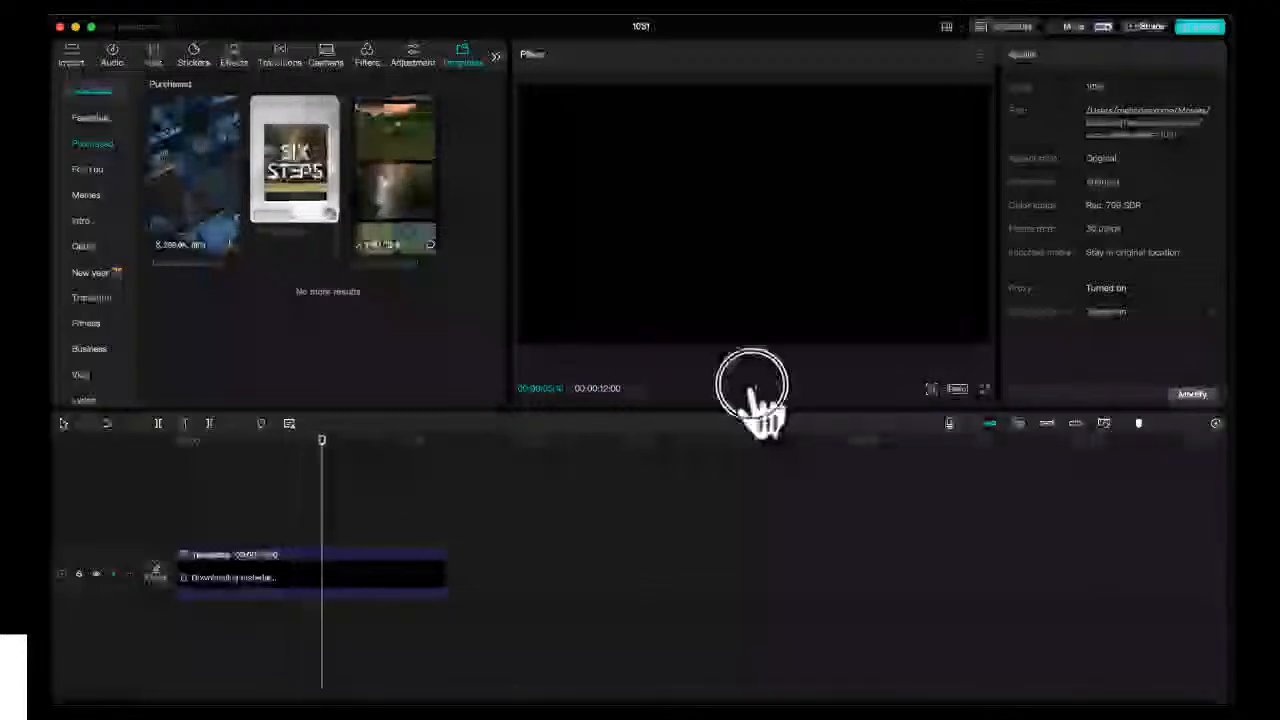